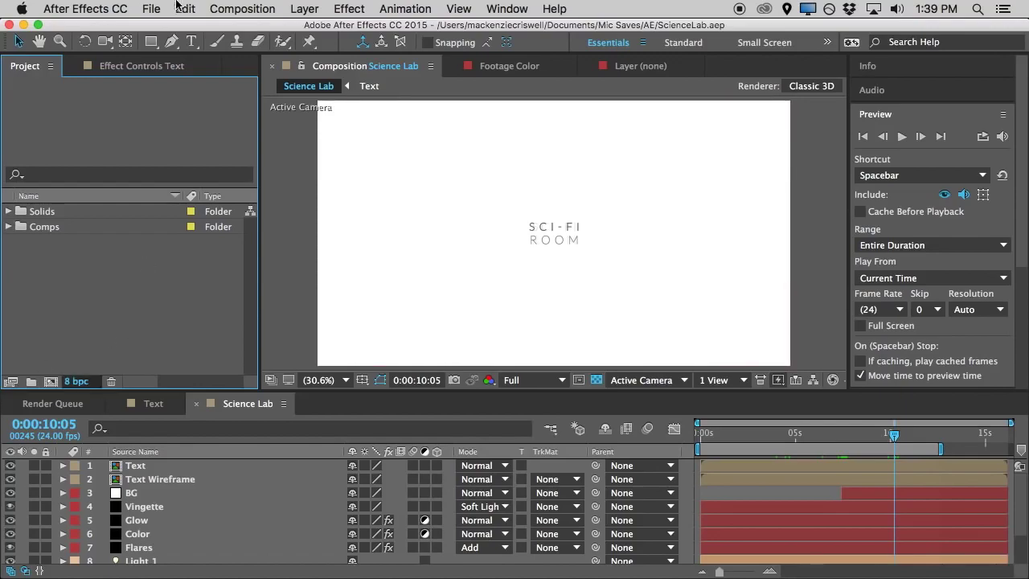
# Start a new composition and set its frame rate to 24 frames per second
pyautogui.click(246, 9)
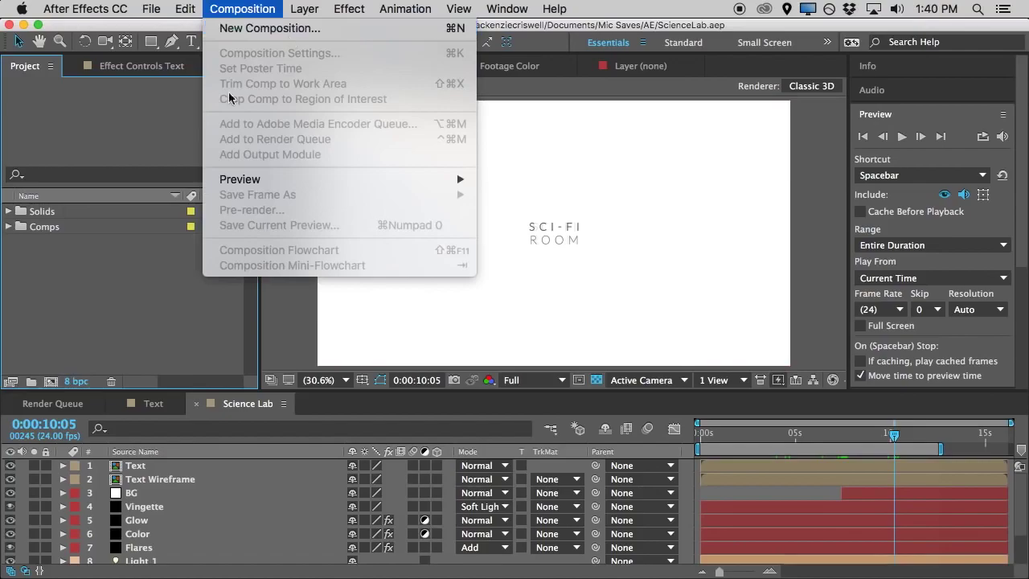
pyautogui.click(56, 386)
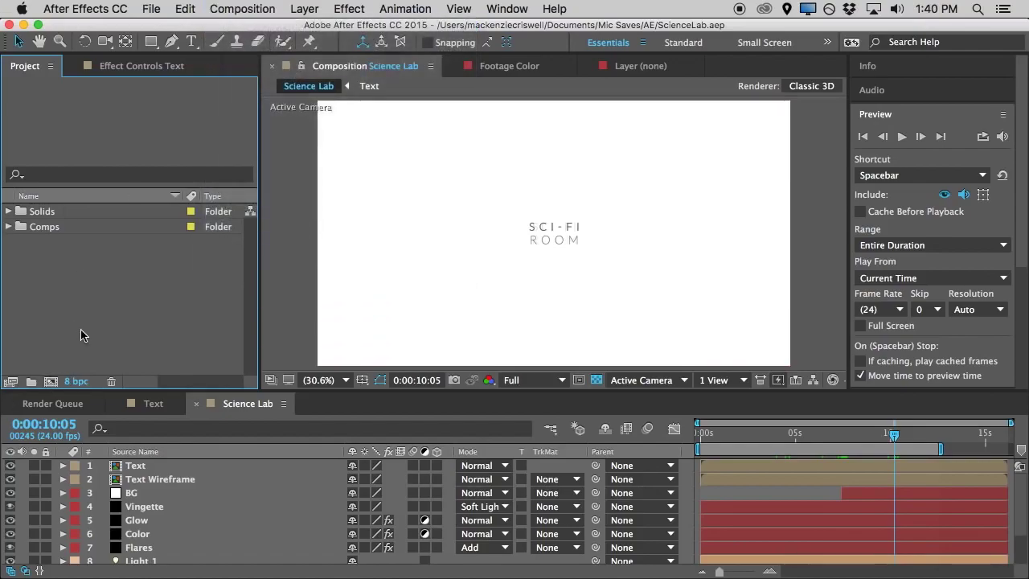
pyautogui.press('super+n')
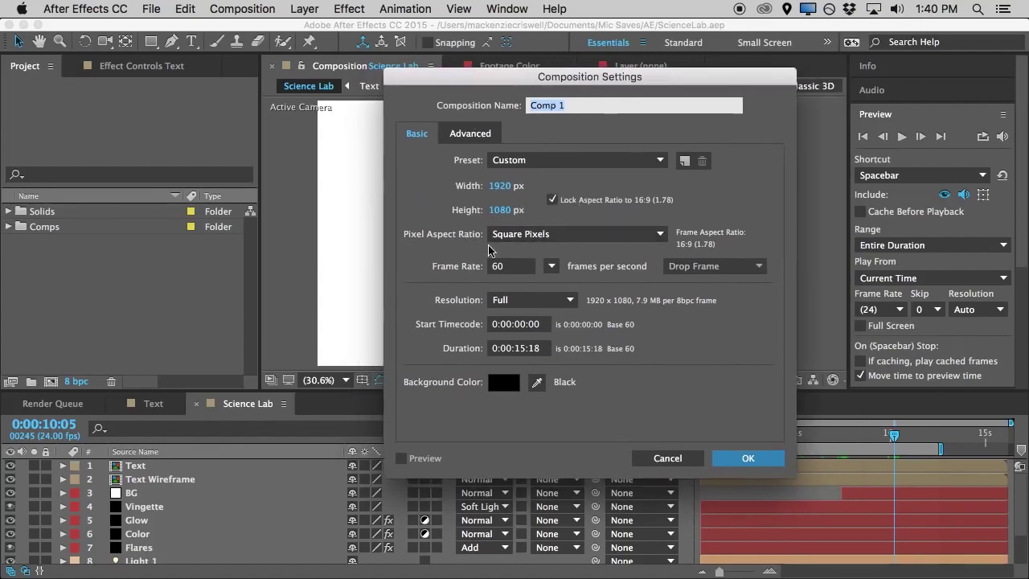
pyautogui.click(519, 267)
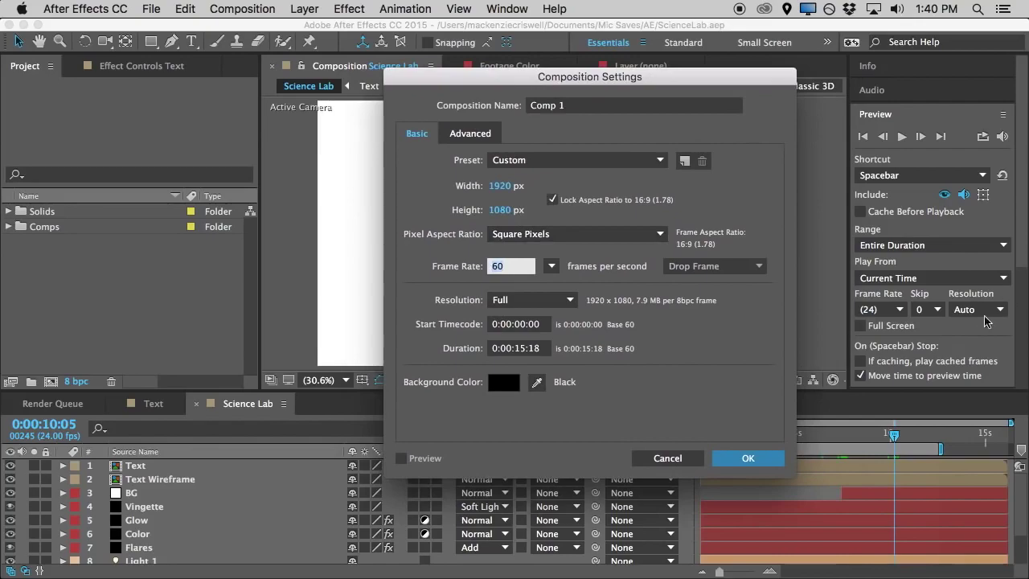
pyautogui.write('24')
pyautogui.click(607, 143)
pyautogui.moveTo(643, 78); pyautogui.dragTo(603, 72)
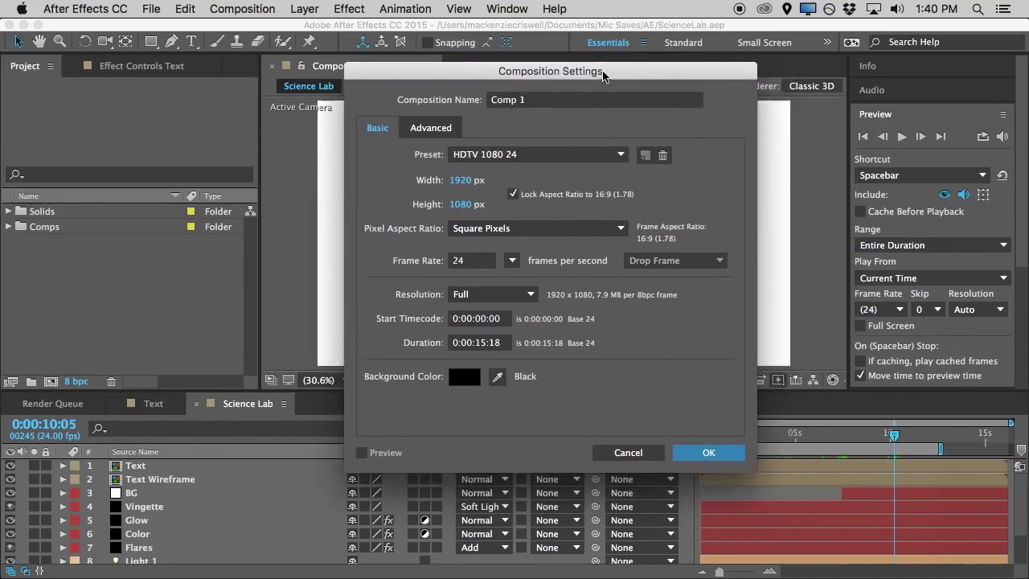
# Set the new composition's width to 1280 px with the 16:9 aspect ratio locked
pyautogui.click(462, 181)
pyautogui.write('1280')
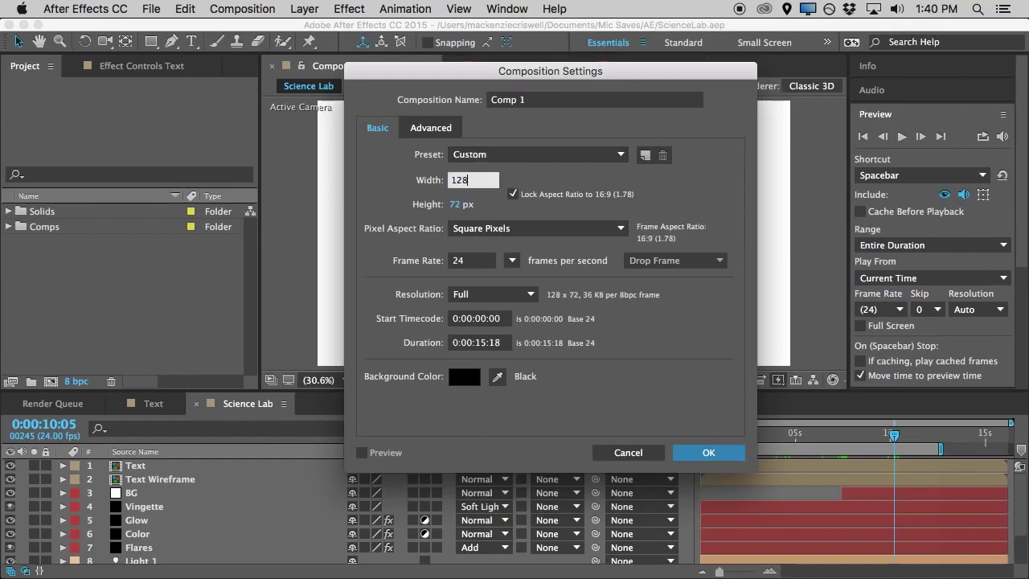
pyautogui.press('Return')
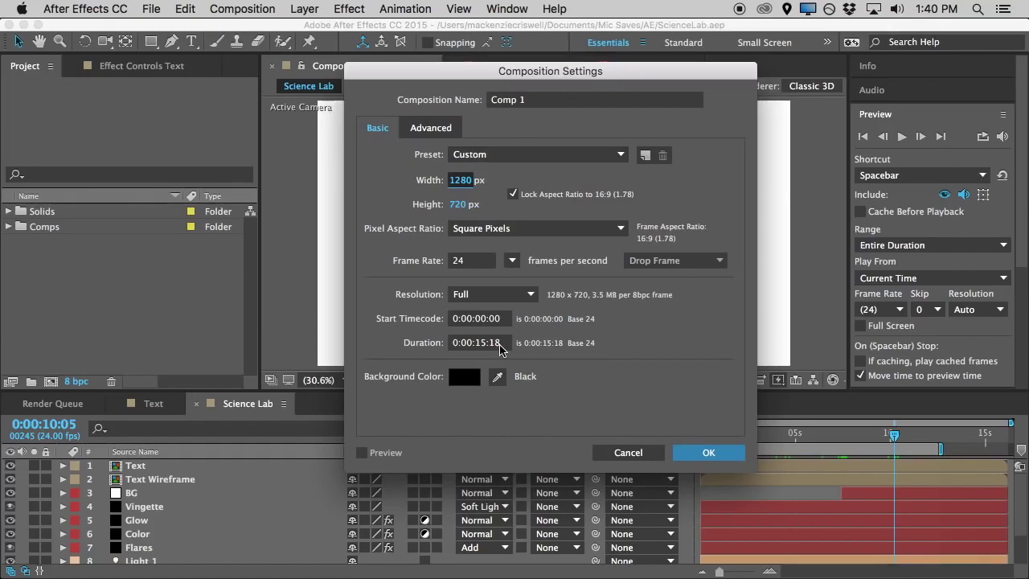
pyautogui.click(471, 260)
pyautogui.moveTo(534, 74); pyautogui.dragTo(518, 105)
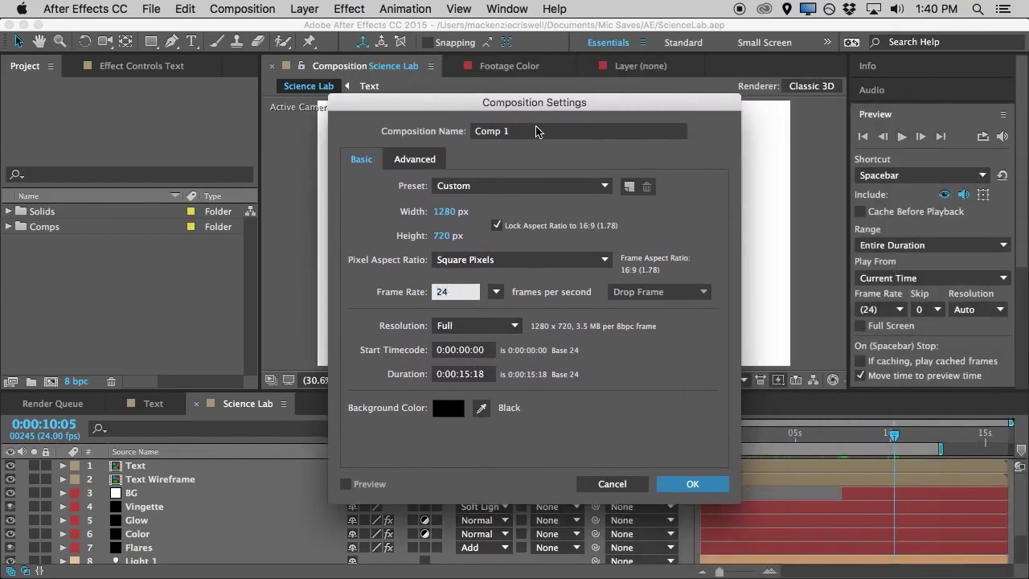
# Name the composition "Tutoral" and create it with these settings
pyautogui.click(539, 133)
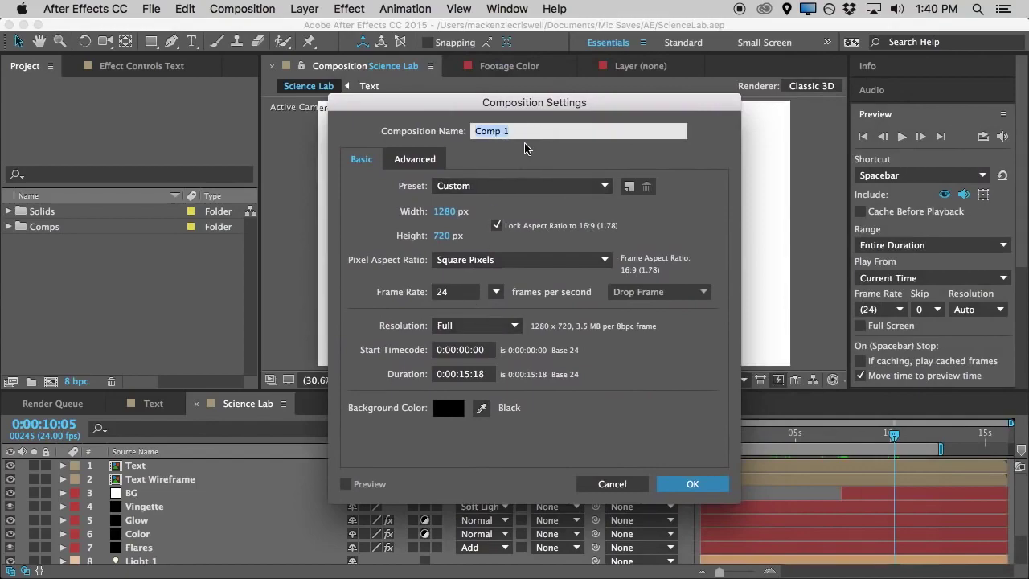
pyautogui.write('Tutoral')
pyautogui.moveTo(550, 111); pyautogui.dragTo(606, 120)
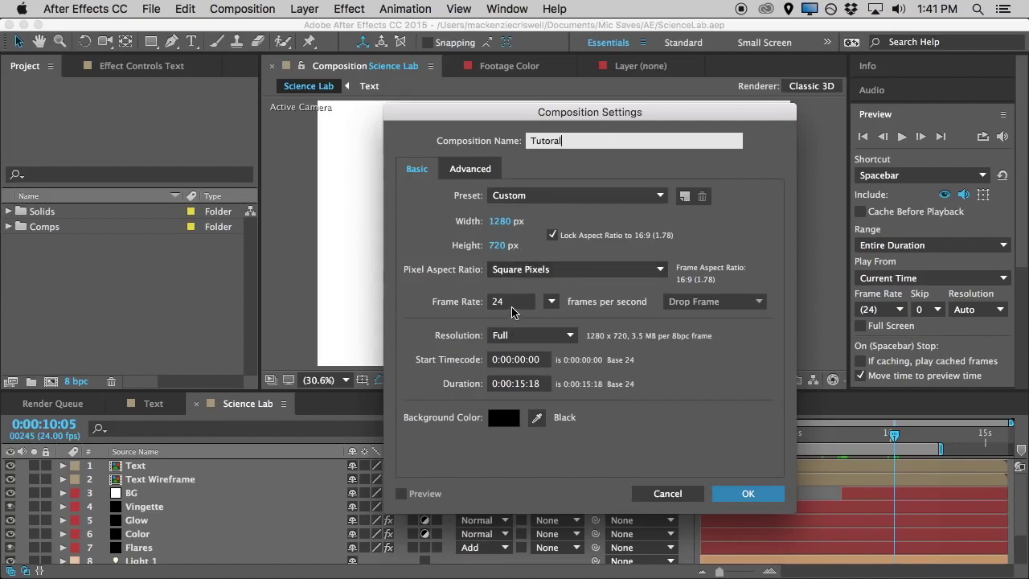
pyautogui.moveTo(656, 120); pyautogui.dragTo(599, 110)
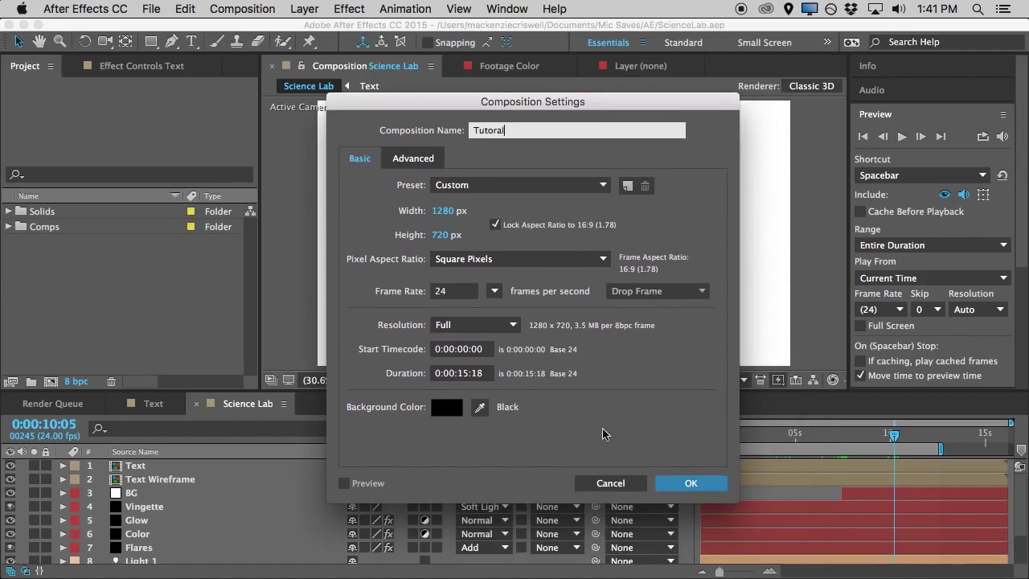
pyautogui.click(523, 130)
pyautogui.moveTo(522, 118); pyautogui.dragTo(500, 117)
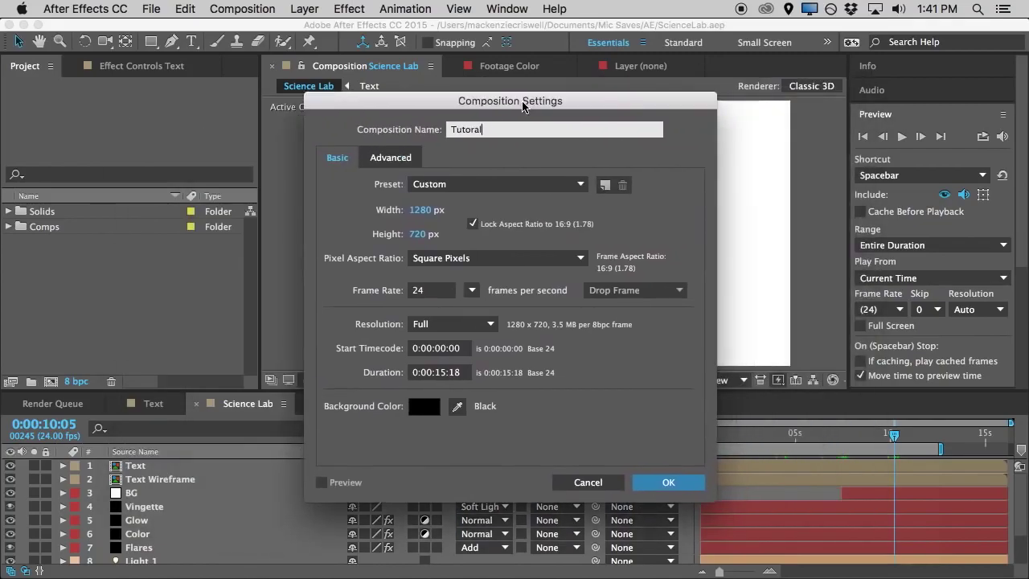
pyautogui.click(672, 487)
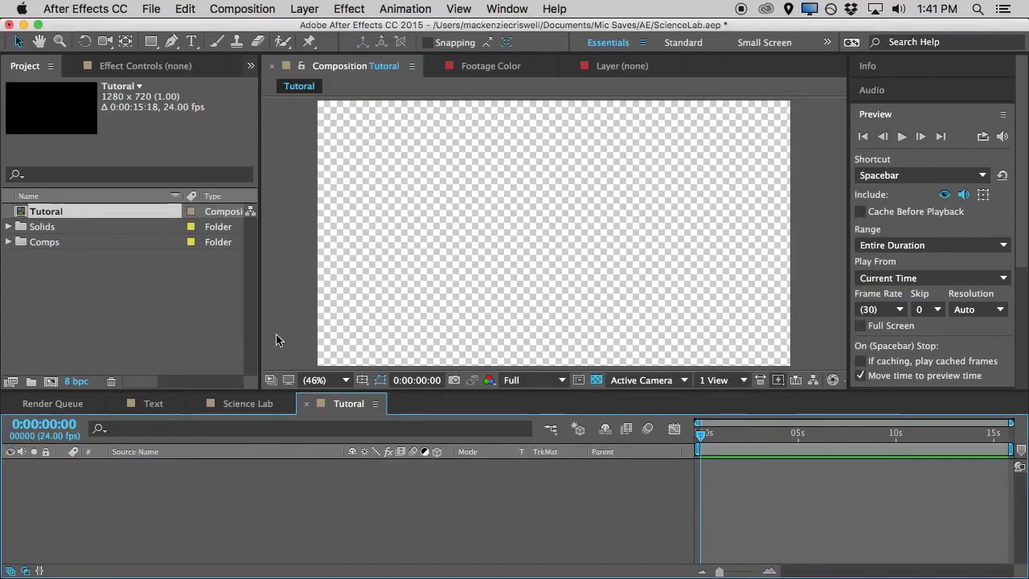
# Turn off the transparency grid and add a black comp-size solid layer named "Background"
pyautogui.click(595, 381)
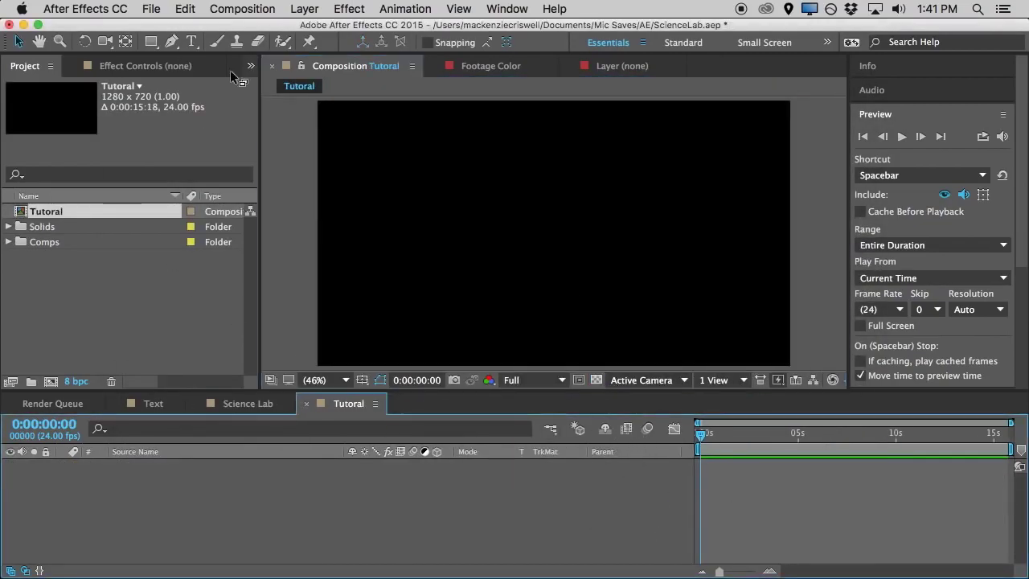
pyautogui.click(303, 9)
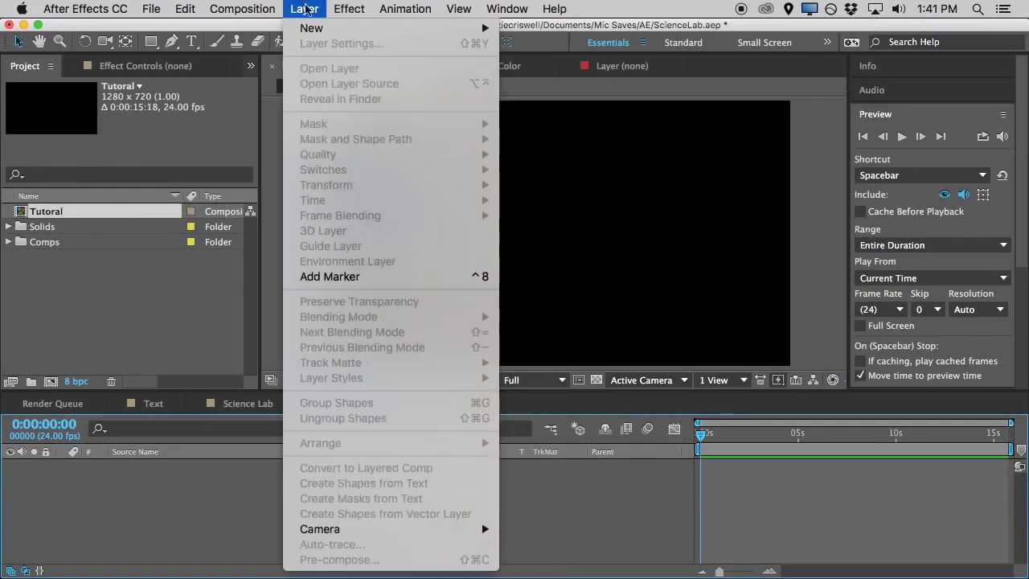
pyautogui.moveTo(314, 28)
pyautogui.click(544, 53)
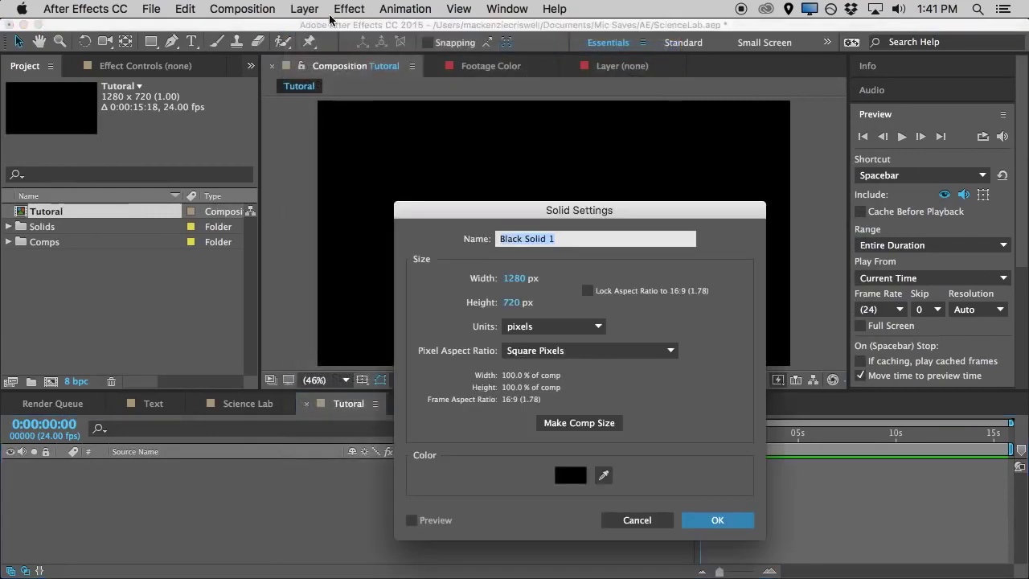
pyautogui.write('Background')
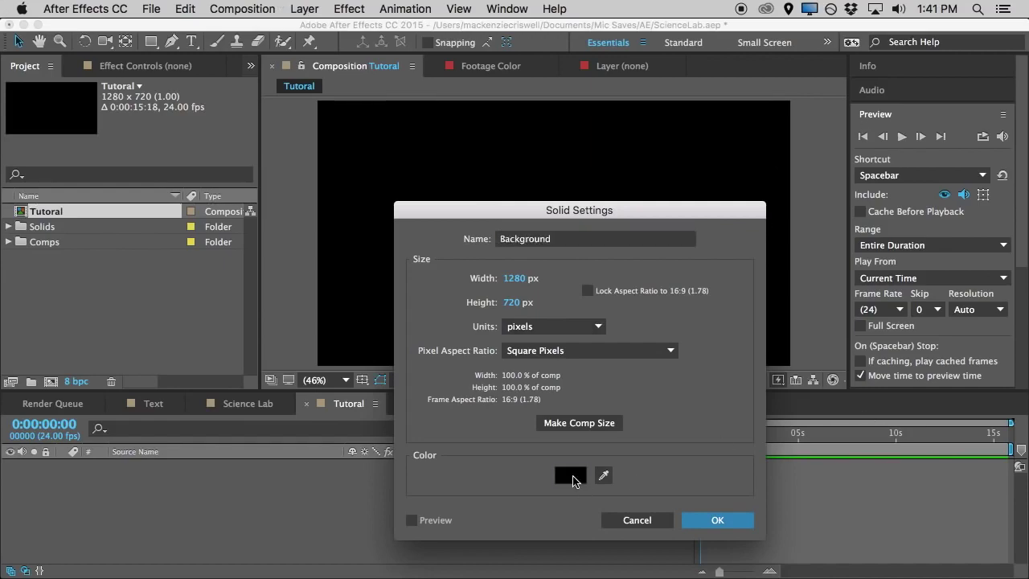
pyautogui.press('Return')
pyautogui.moveTo(727, 434); pyautogui.dragTo(832, 447)
pyautogui.press('Home')
pyautogui.click(470, 503)
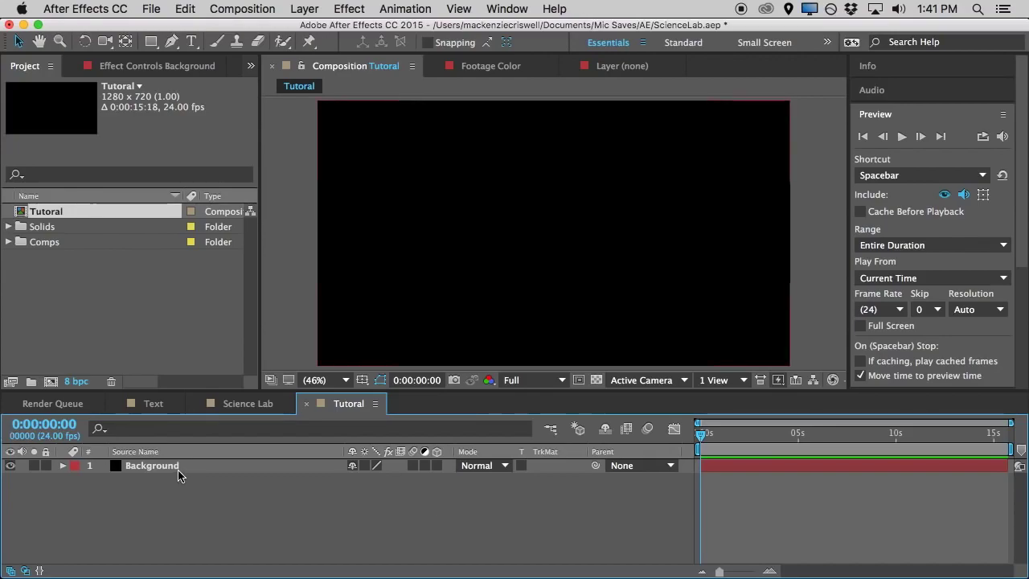
# Close the Text and Science Lab compositions in the timeline so only Tutoral stays open
pyautogui.click(165, 410)
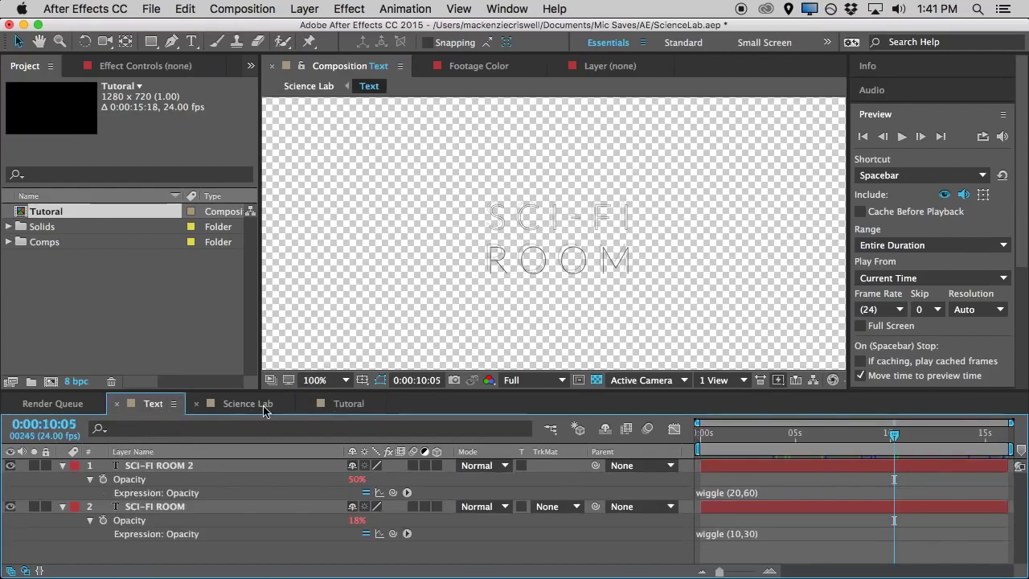
pyautogui.click(118, 405)
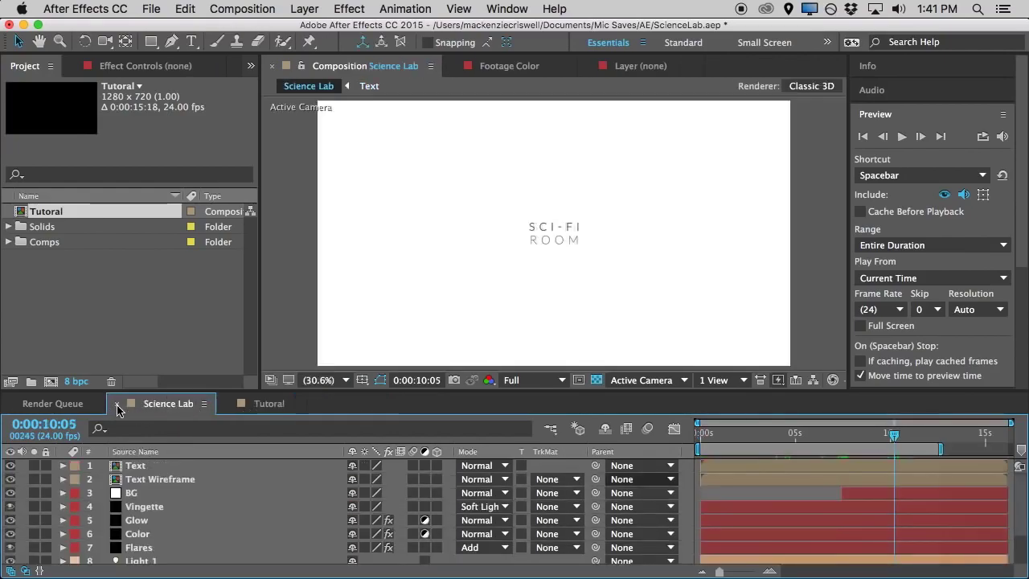
pyautogui.click(116, 404)
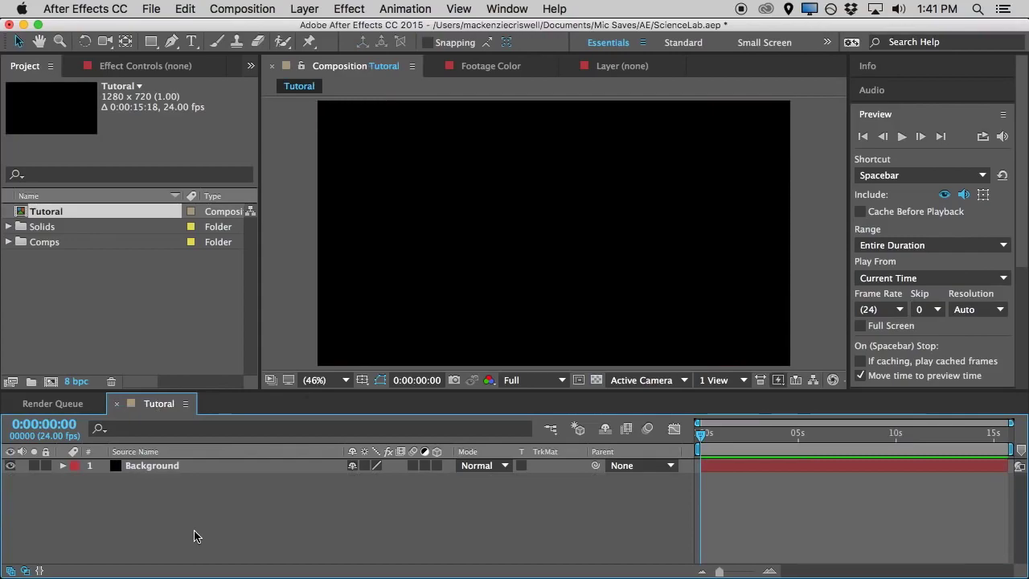
# Look through the Trapcode and Video Copilot effects available for the Background layer, and return to the Tutoral composition view
pyautogui.click(172, 470)
pyautogui.click(161, 507)
pyautogui.click(353, 9)
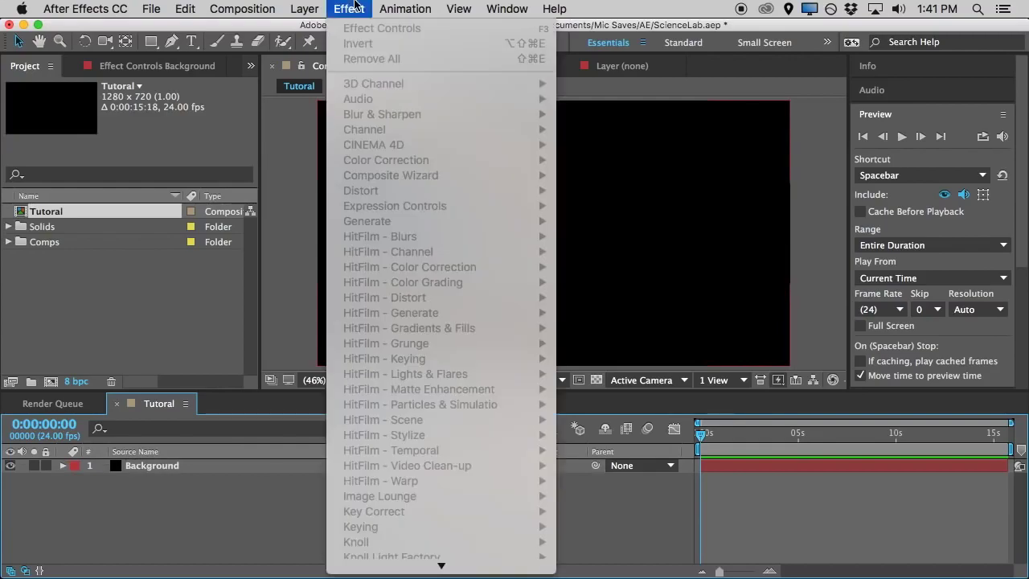
pyautogui.moveTo(368, 533)
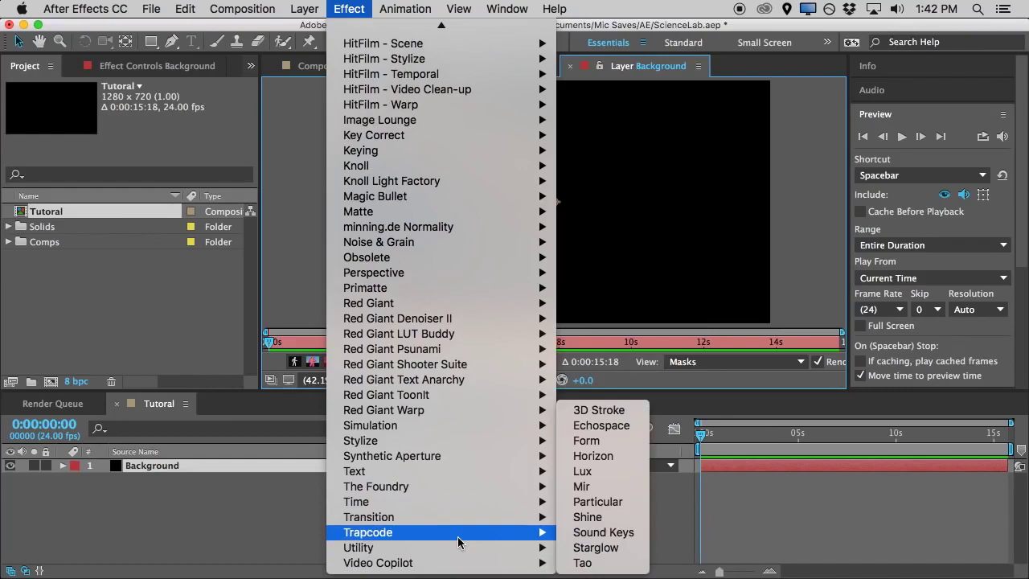
pyautogui.moveTo(458, 563)
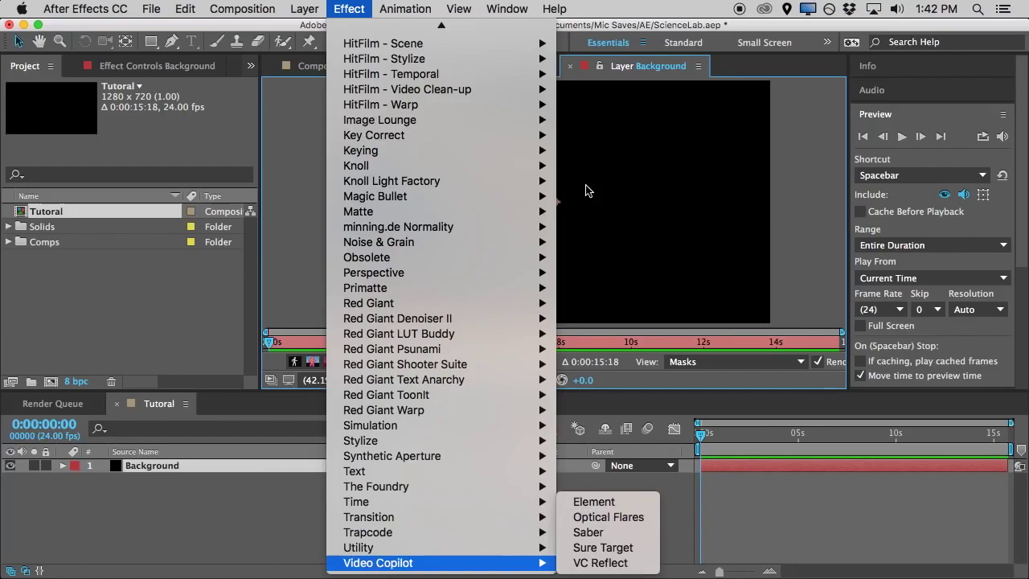
pyautogui.click(661, 164)
pyautogui.click(360, 65)
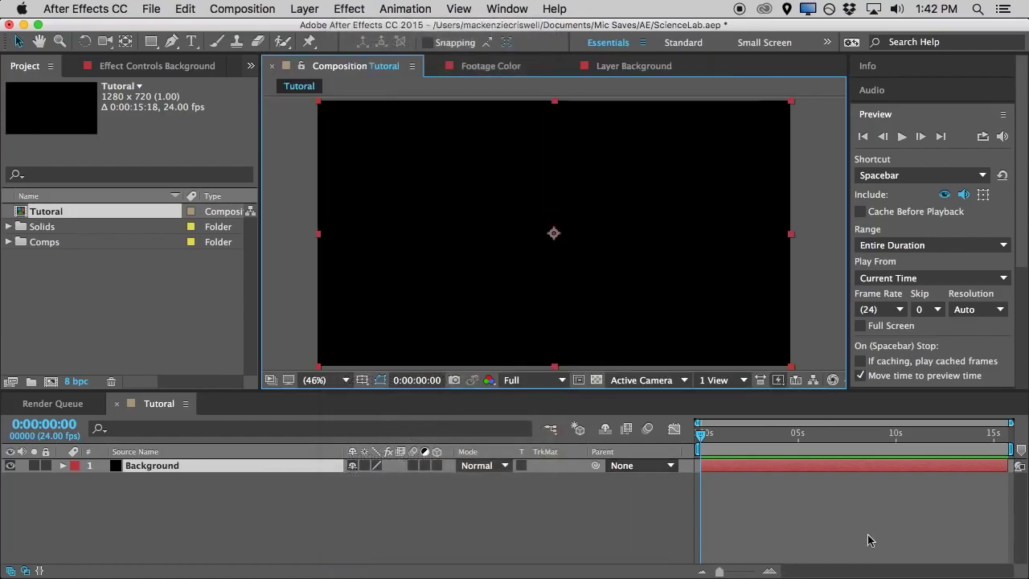
pyautogui.moveTo(699, 435); pyautogui.dragTo(577, 450)
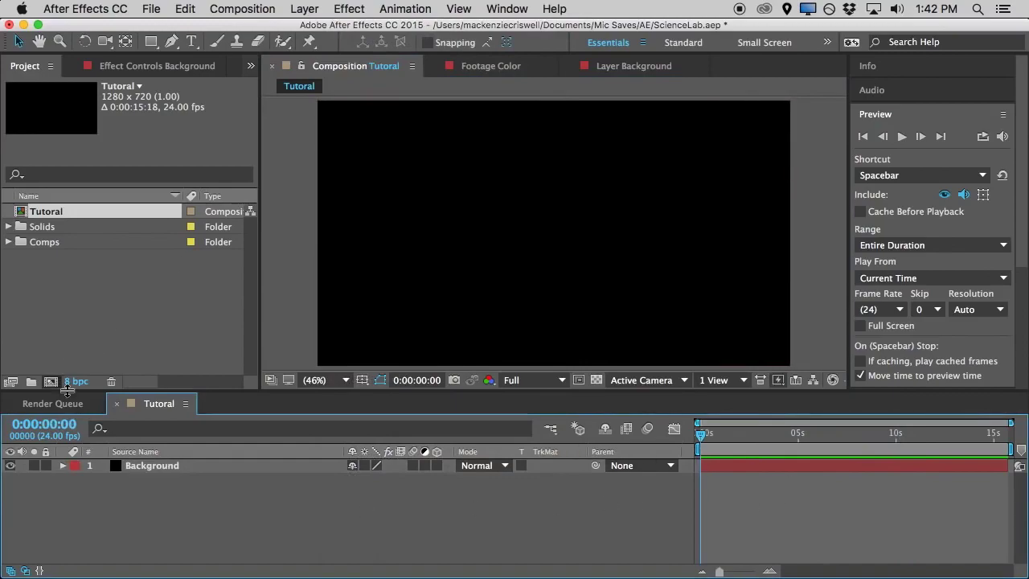
pyautogui.click(137, 295)
pyautogui.click(165, 404)
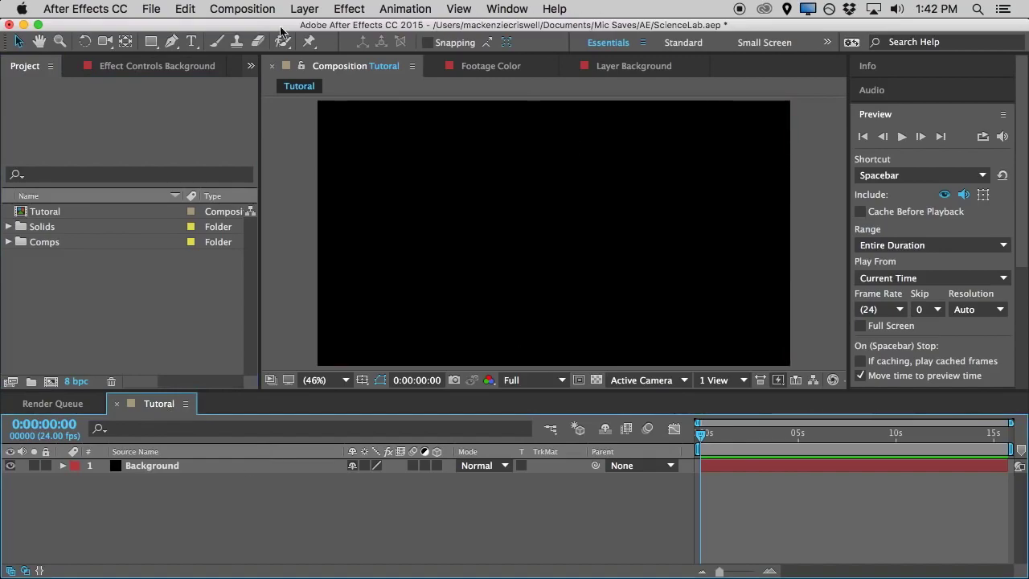
# Start a new solid layer in the Tutoral composition and name it "TAO"
pyautogui.click(304, 9)
pyautogui.moveTo(321, 32)
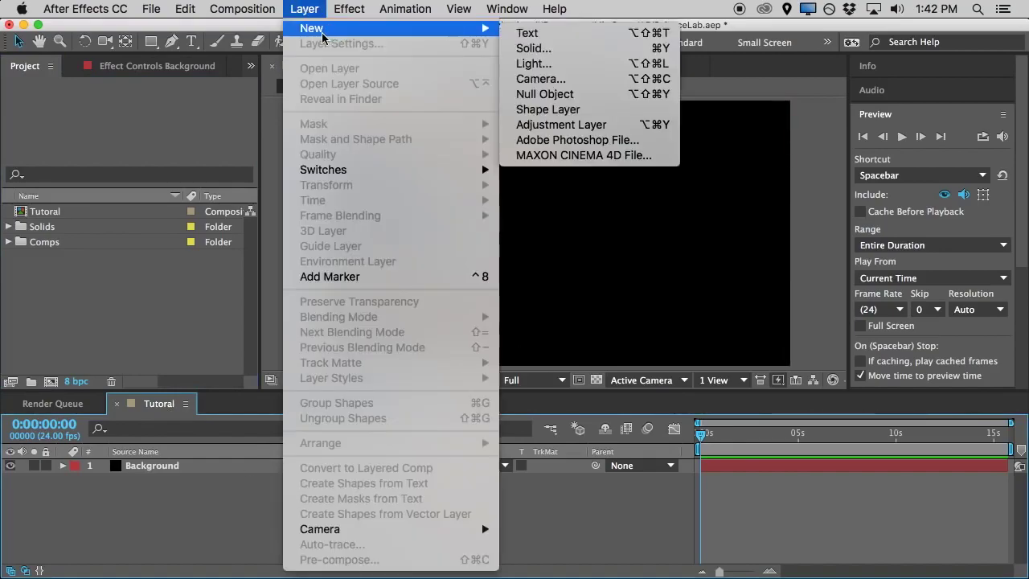
pyautogui.click(547, 48)
pyautogui.write('TAO')
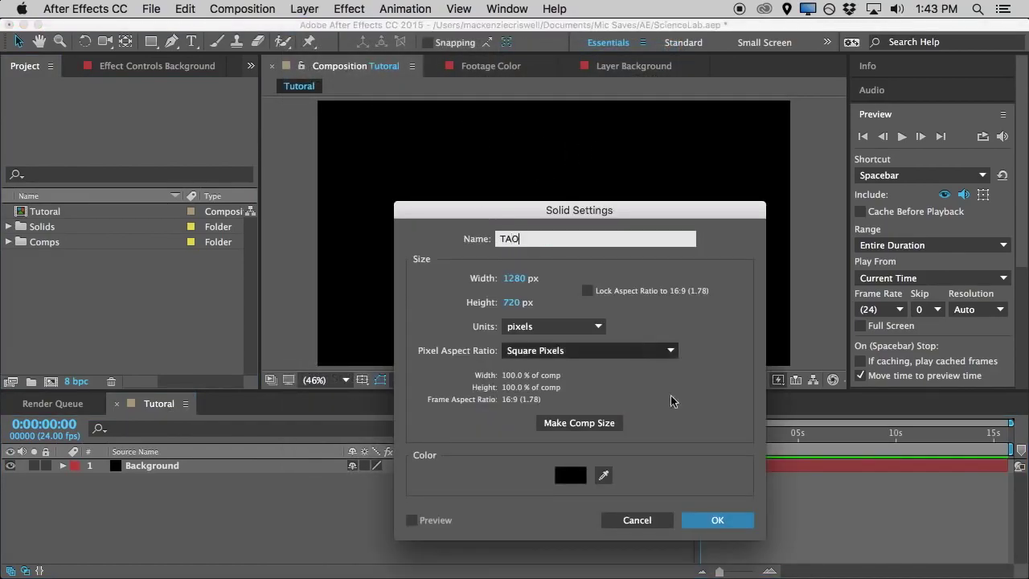
# Set the TAO solid's color to mid grey 808080 and create the layer
pyautogui.click(571, 475)
pyautogui.write('7A7A7A')
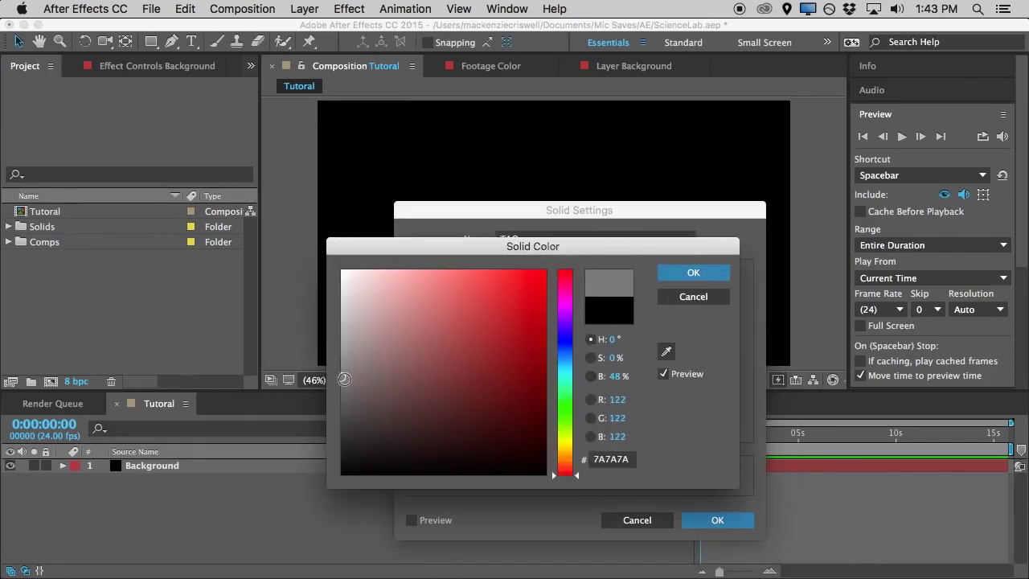
pyautogui.press('BackSpace')
pyautogui.press('BackSpace')
pyautogui.press('BackSpace')
pyautogui.press('BackSpace')
pyautogui.press('BackSpace')
pyautogui.press('BackSpace')
pyautogui.write('A9A9A9')
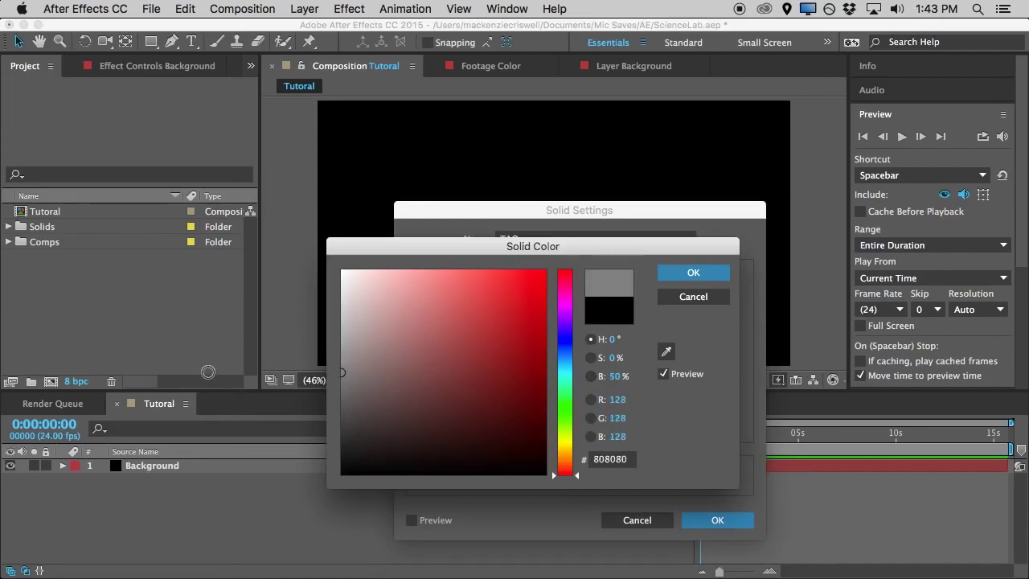
pyautogui.click(693, 273)
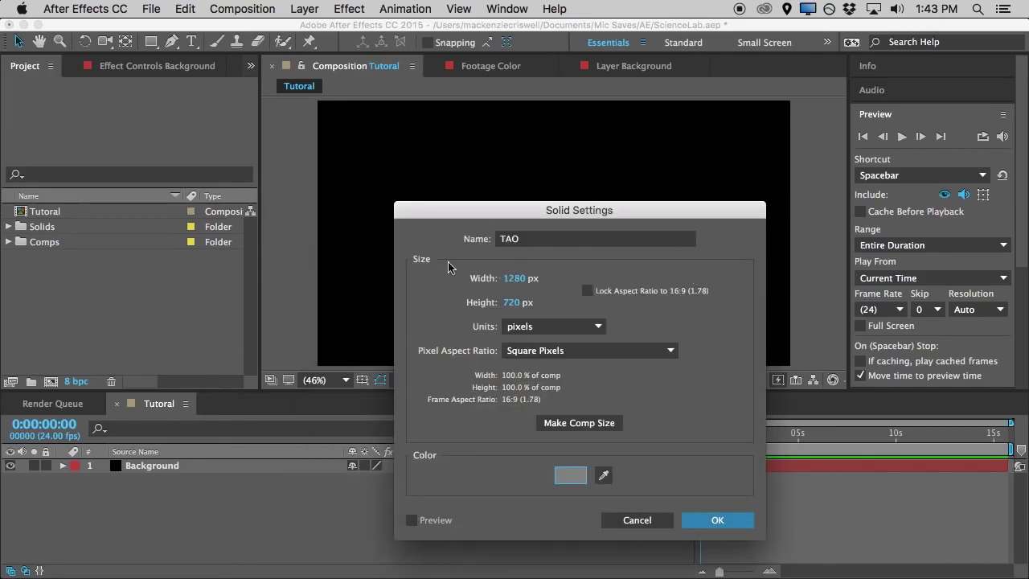
pyautogui.click(735, 515)
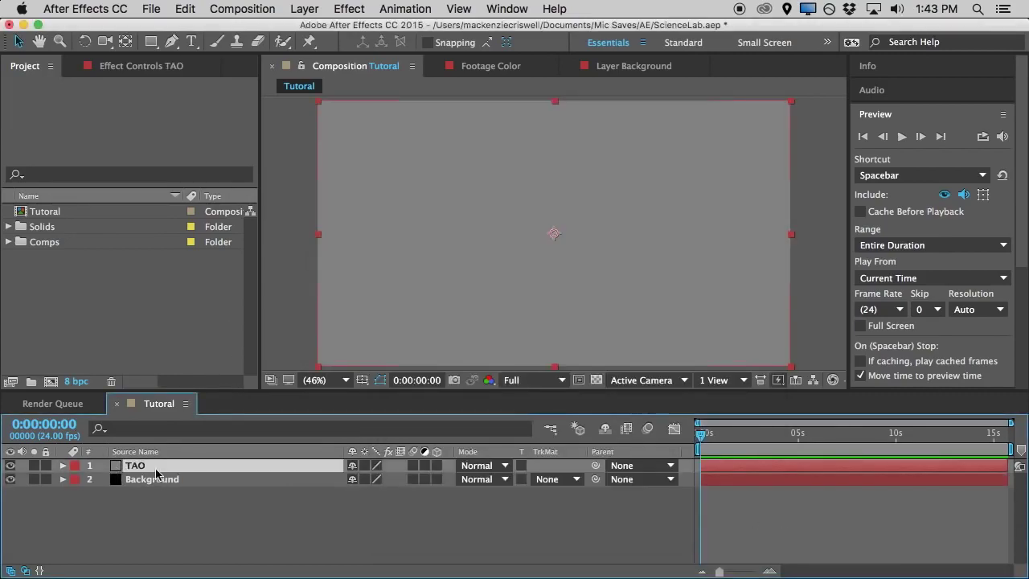
# Apply the Trapcode Tao effect to the TAO layer and deselect the layer
pyautogui.click(338, 9)
pyautogui.scroll(-10, 476, 435)
pyautogui.moveTo(410, 532)
pyautogui.click(623, 566)
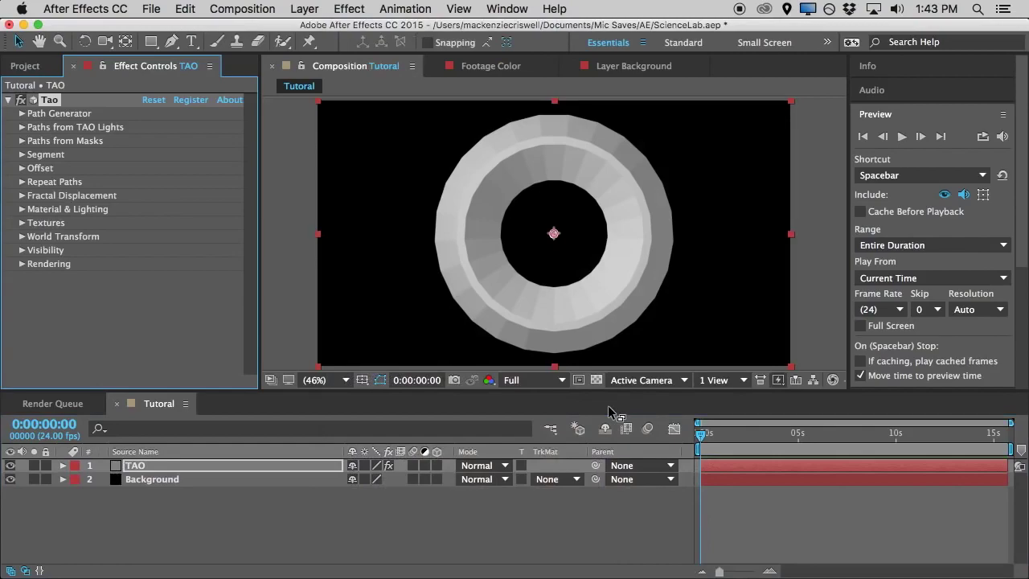
pyautogui.click(819, 192)
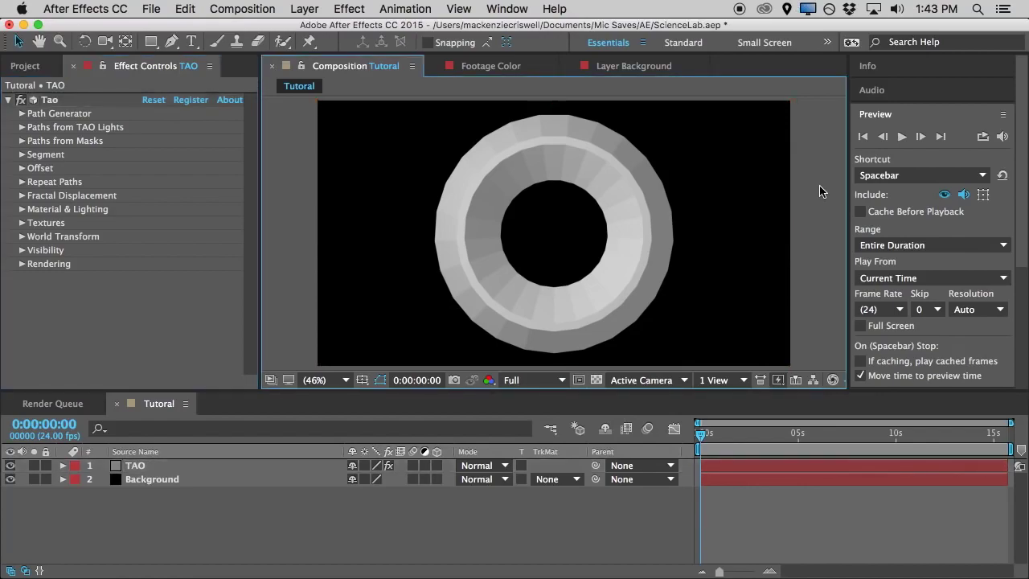
# Create a new two-node camera named "Caamera" with the 50mm preset in the Tutoral composition
pyautogui.click(141, 467)
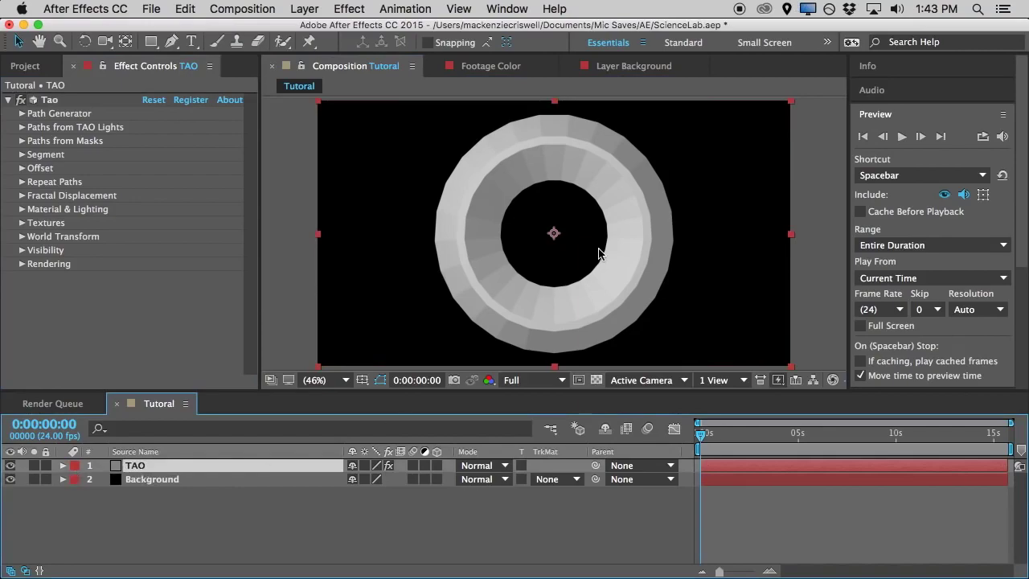
pyautogui.click(306, 9)
pyautogui.moveTo(329, 29)
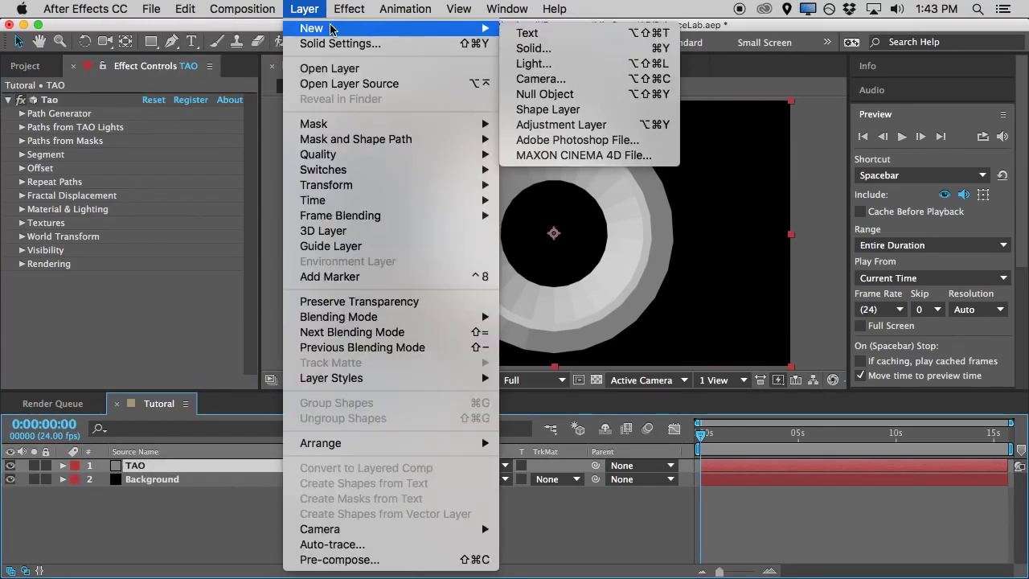
pyautogui.click(540, 79)
pyautogui.write('Caamer')
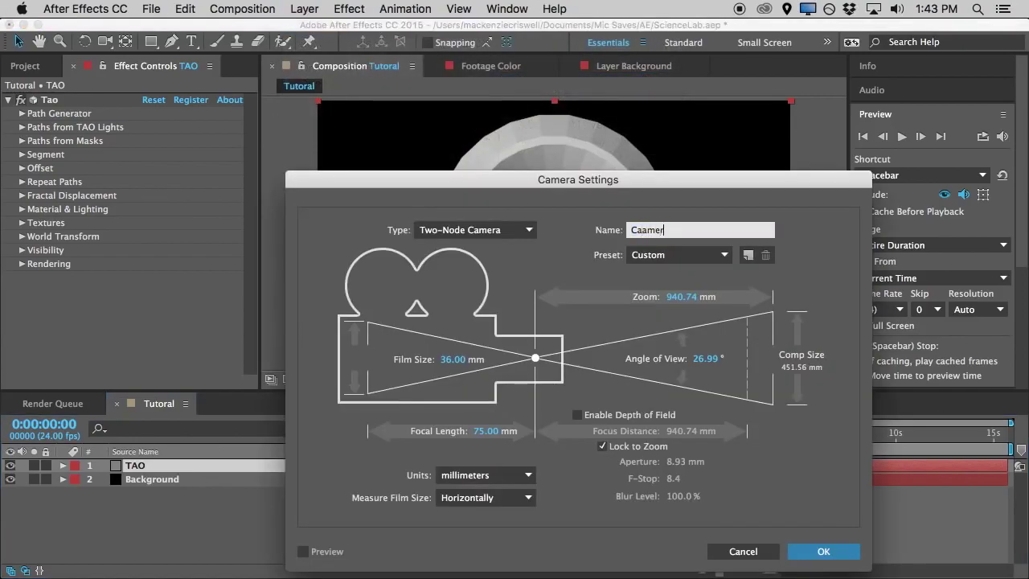
pyautogui.click(650, 255)
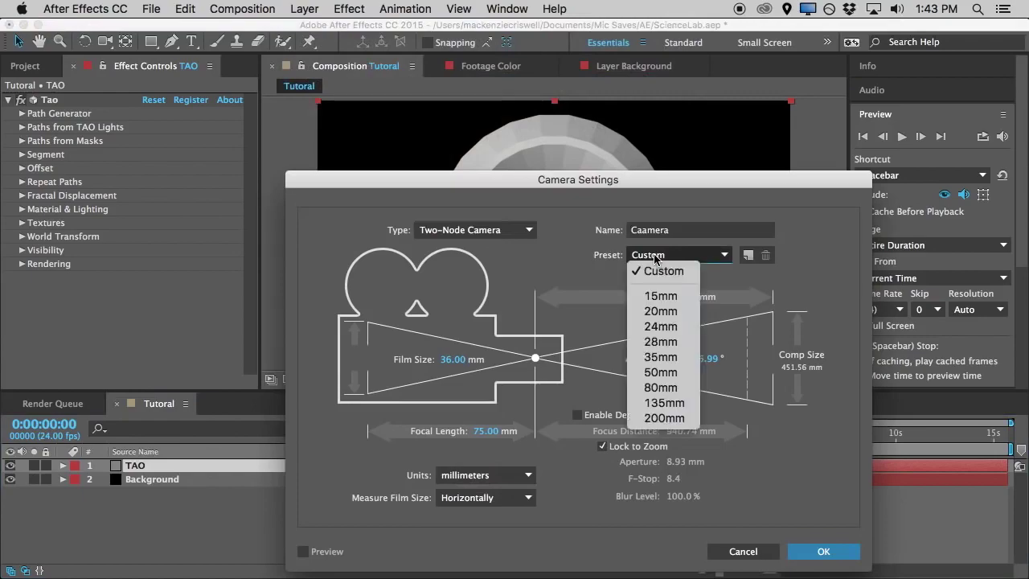
pyautogui.click(661, 372)
pyautogui.moveTo(667, 188); pyautogui.dragTo(622, 122)
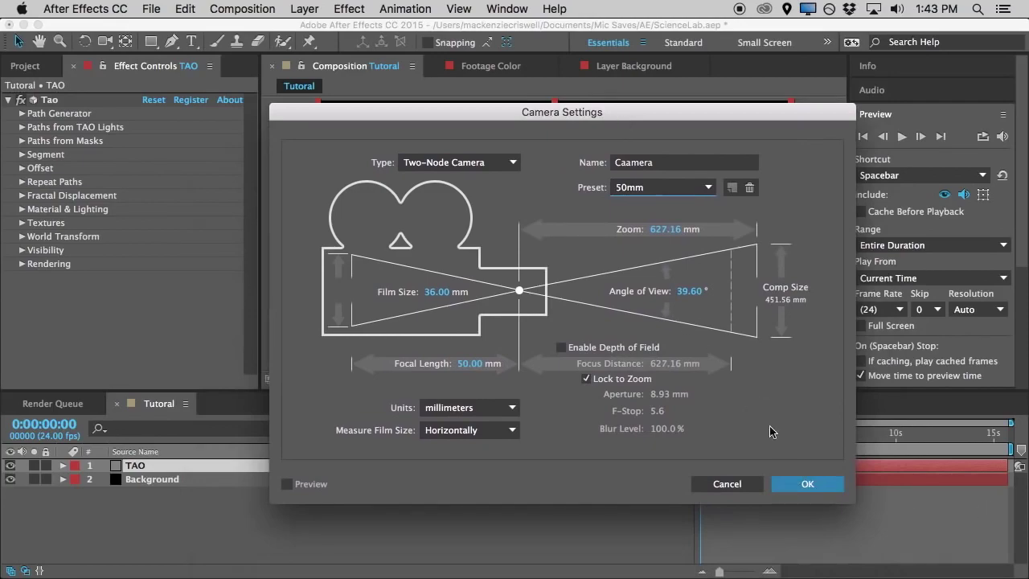
pyautogui.click(810, 484)
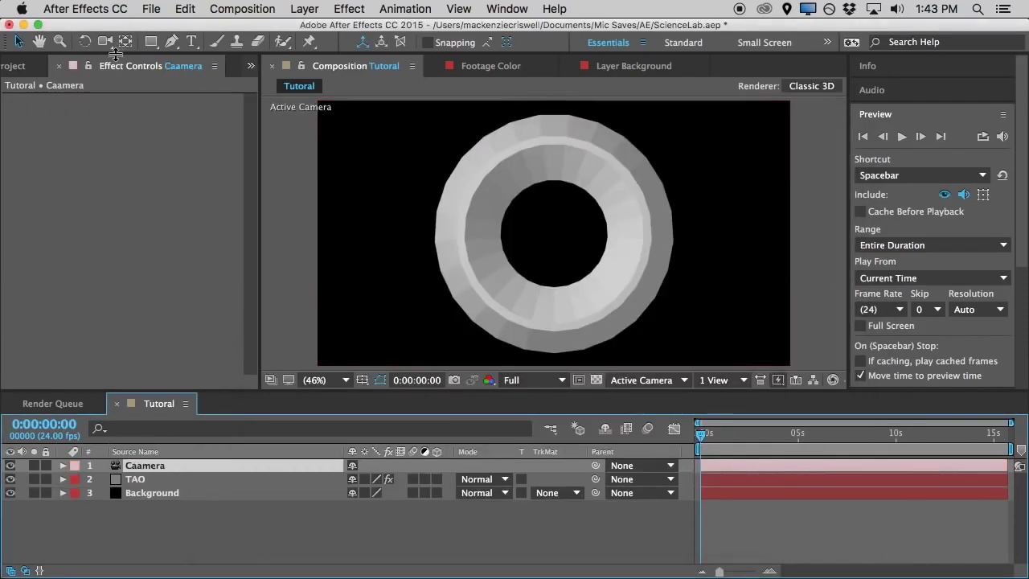
# Try orbiting the camera around the Tao ring, and undo the camera move
pyautogui.moveTo(104, 41); pyautogui.dragTo(144, 64)
pyautogui.moveTo(611, 271)
pyautogui.mouseDown()
pyautogui.moveTo(457, 271)
pyautogui.moveTo(531, 371)
pyautogui.moveTo(619, 279)
pyautogui.moveTo(611, 156)
pyautogui.moveTo(581, 236)
pyautogui.moveTo(617, 288)
pyautogui.moveTo(662, 239)
pyautogui.moveTo(592, 248)
pyautogui.moveTo(595, 274)
pyautogui.moveTo(599, 265)
pyautogui.mouseUp()
pyautogui.hotkey('ctrl', 'z')
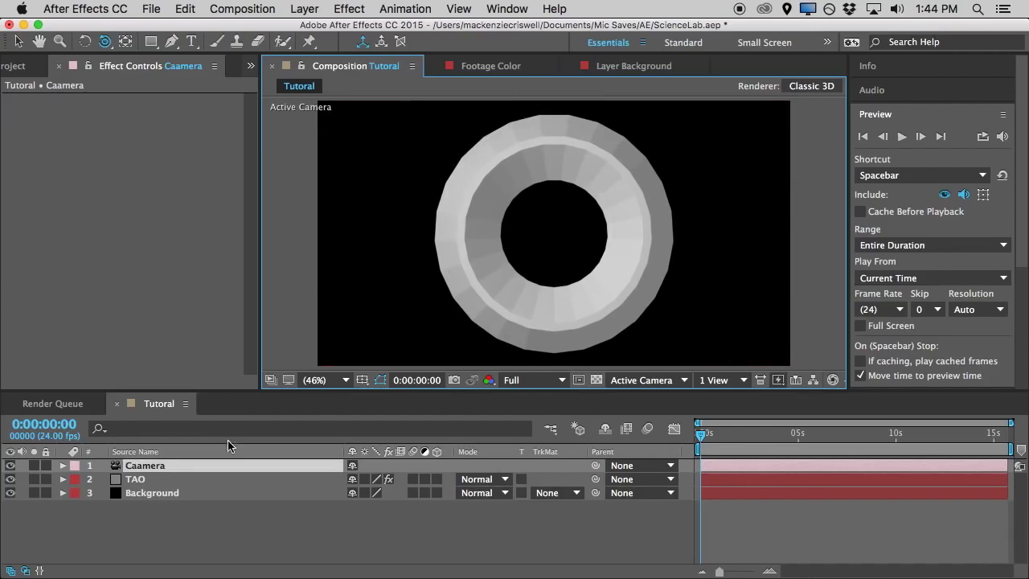
# Try the Repeat N-gon segment mode in the Tao effect on the TAO layer
pyautogui.click(136, 479)
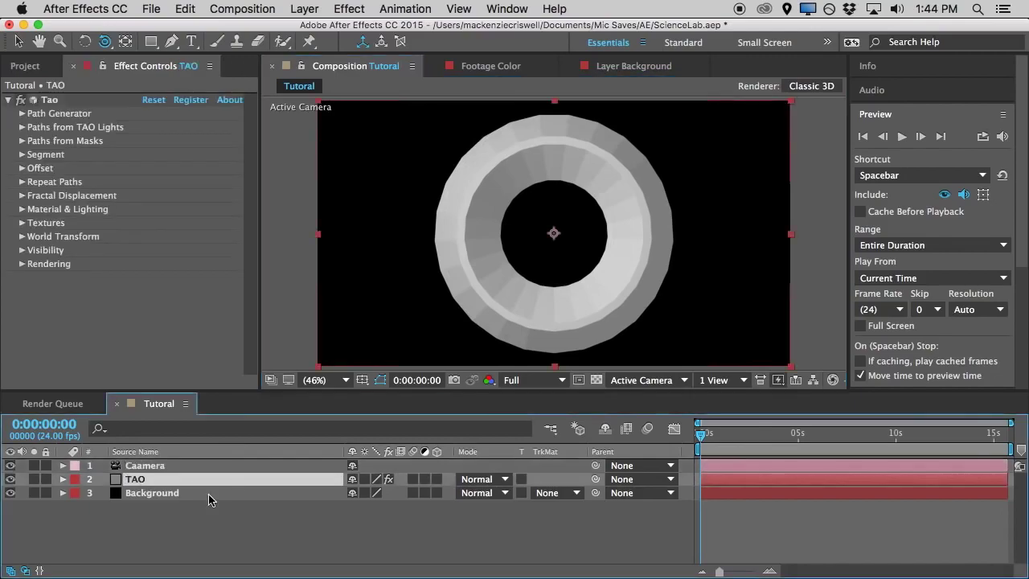
pyautogui.click(23, 153)
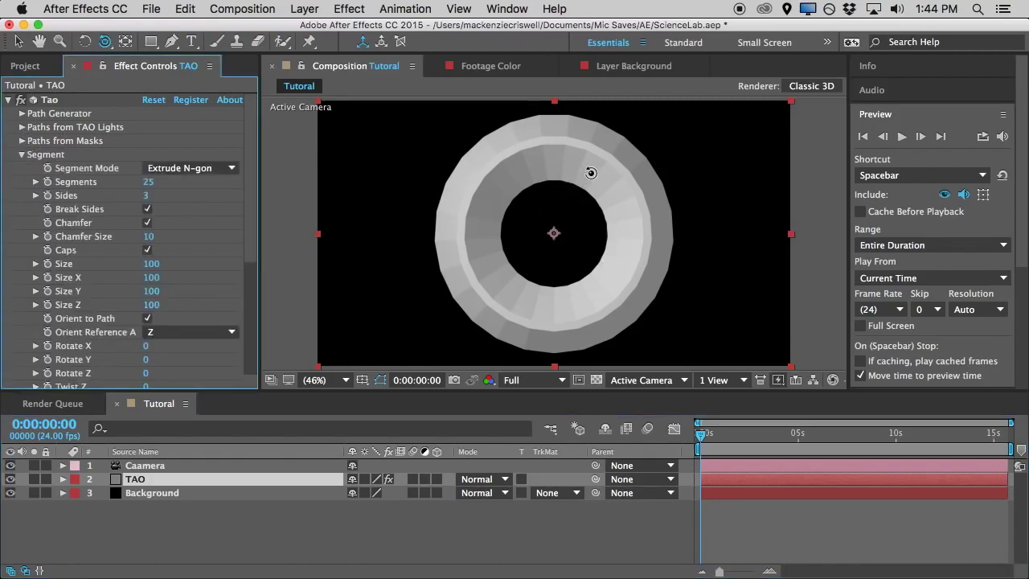
pyautogui.click(17, 41)
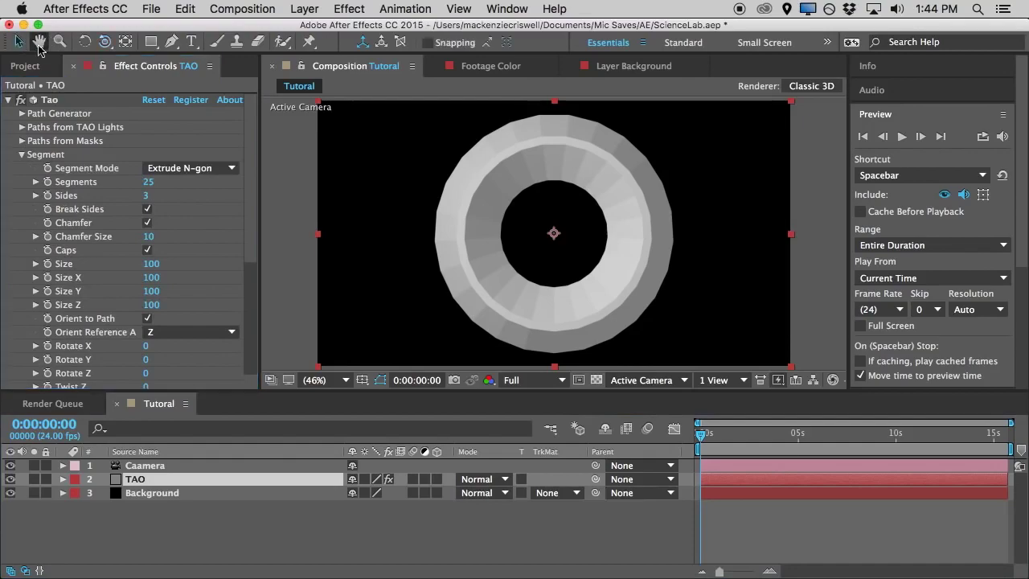
pyautogui.click(197, 169)
pyautogui.click(196, 199)
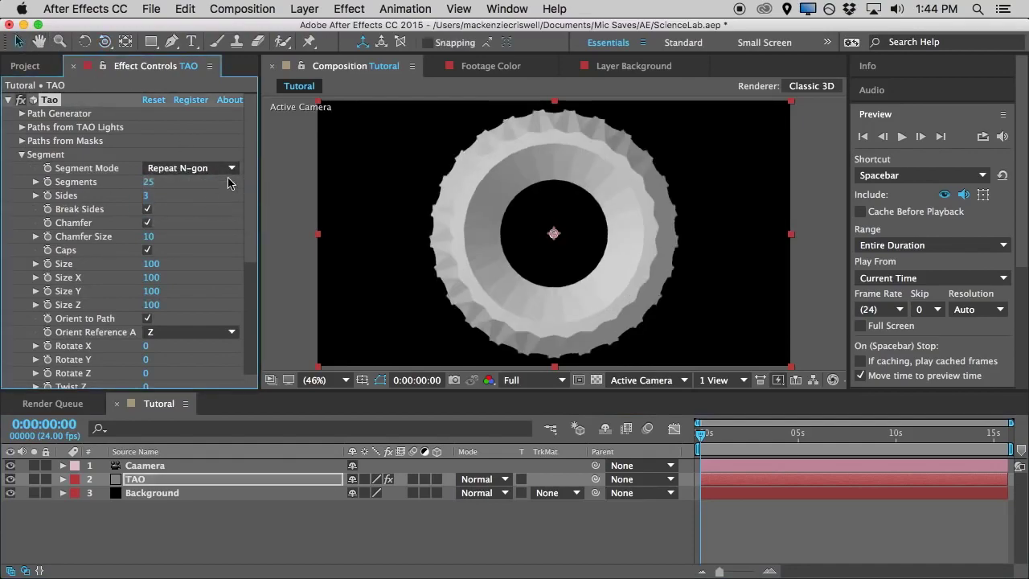
# Set the Chamfer Size of the Tao effect's segments to 3
pyautogui.click(23, 155)
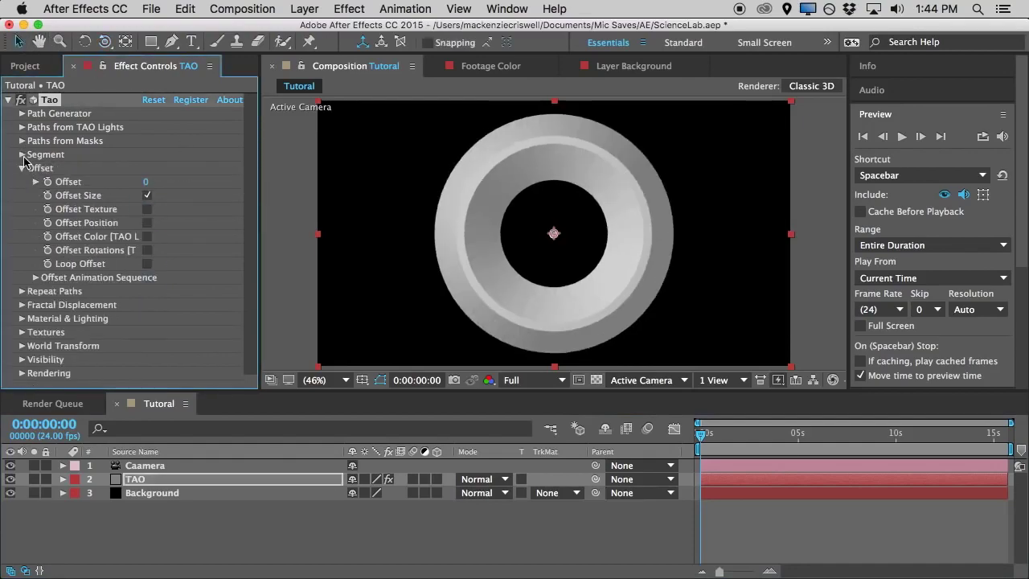
pyautogui.click(21, 168)
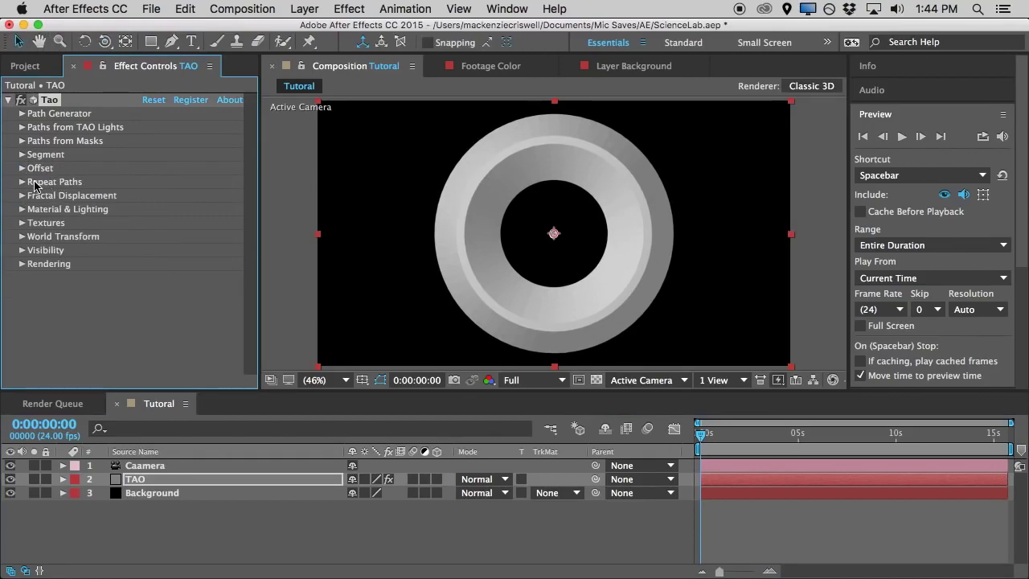
pyautogui.click(22, 154)
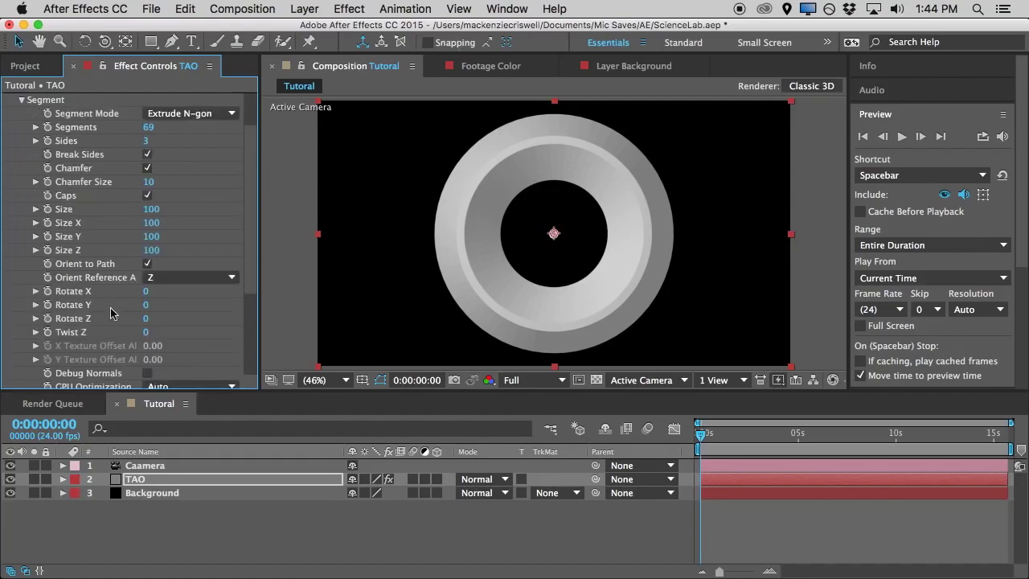
pyautogui.scroll(-5, 198, 336)
pyautogui.scroll(1, 204, 328)
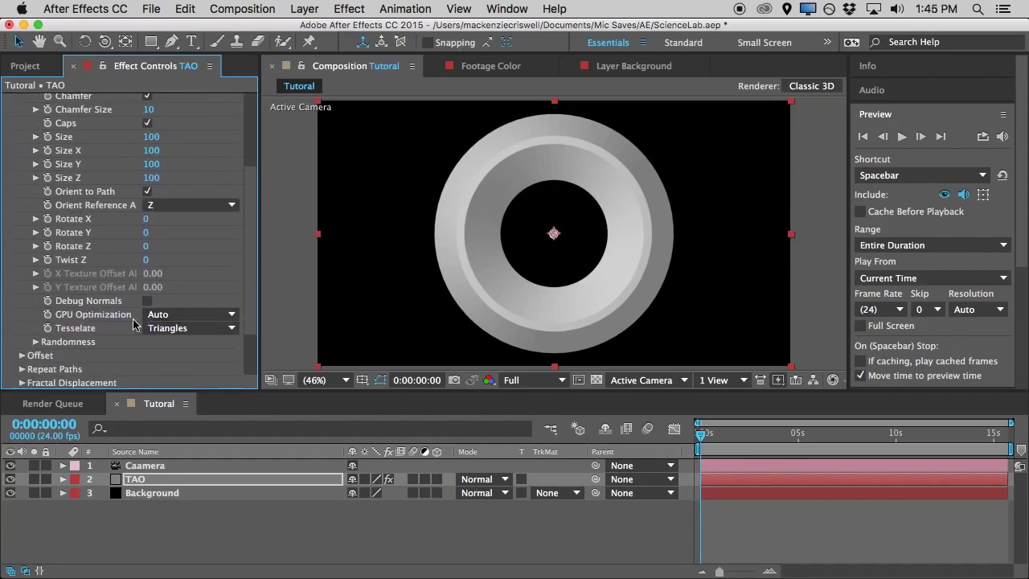
pyautogui.scroll(5, 152, 301)
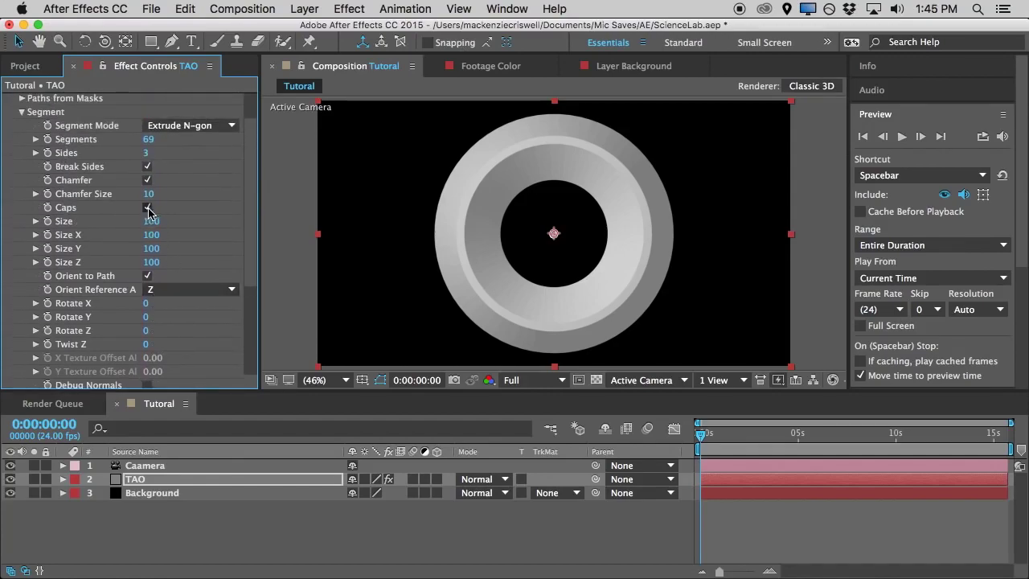
pyautogui.moveTo(144, 197); pyautogui.dragTo(140, 201)
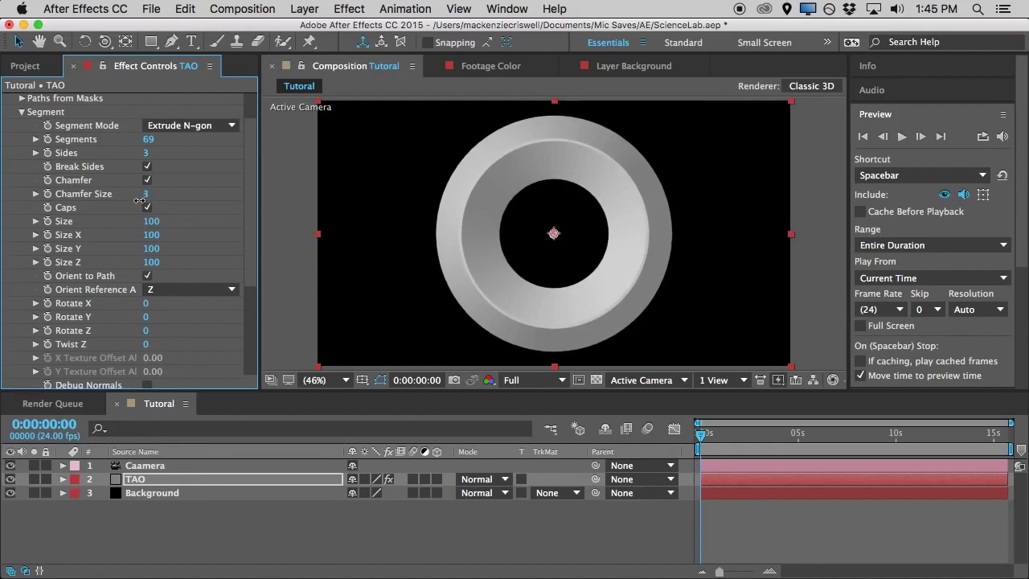
pyautogui.scroll(-1, 20, 106)
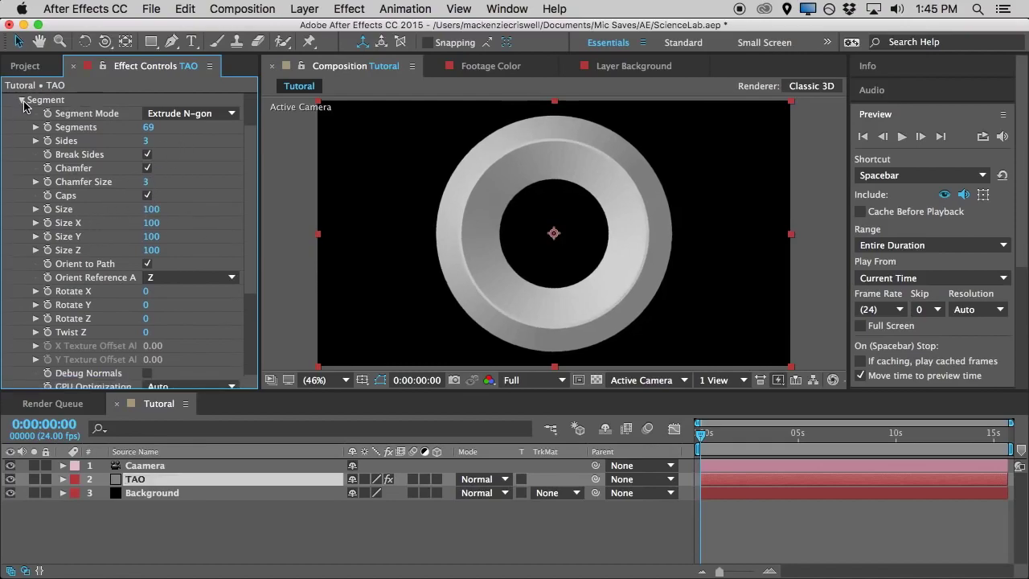
# Set the Tao effect's number of Segments to 3, turning the ring into a triangle
pyautogui.click(149, 128)
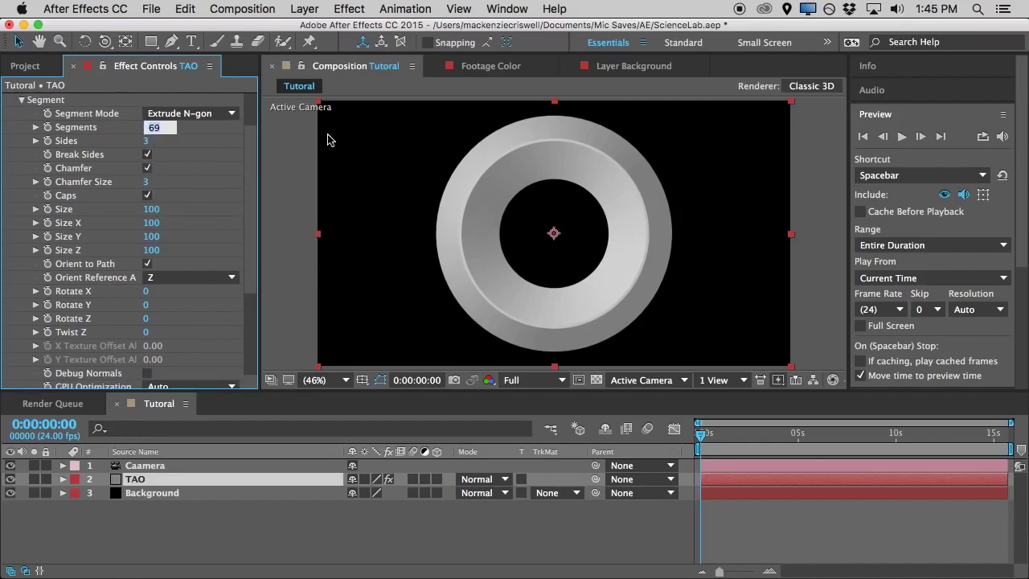
pyautogui.write('3')
pyautogui.press('Return')
pyautogui.click(147, 154)
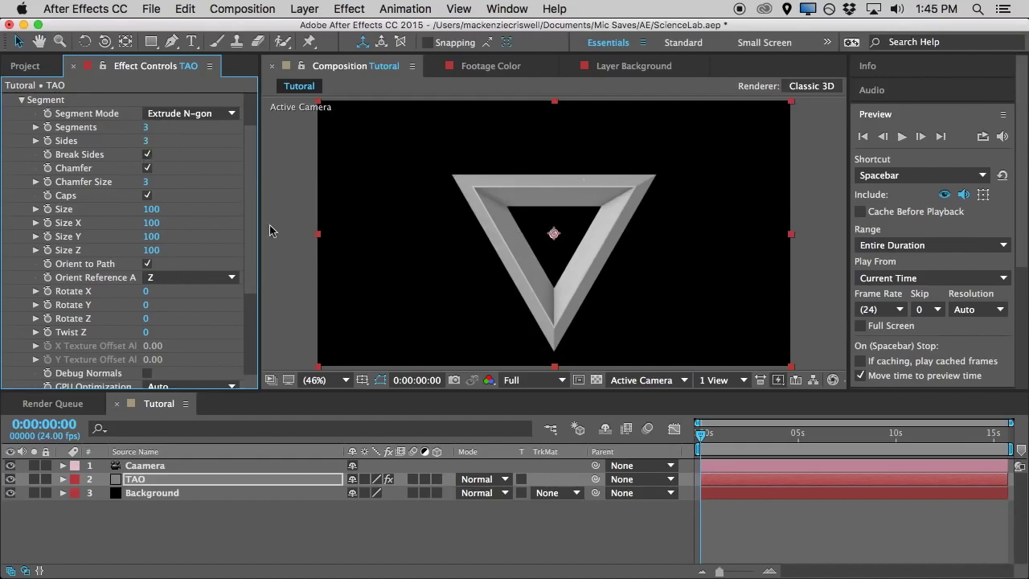
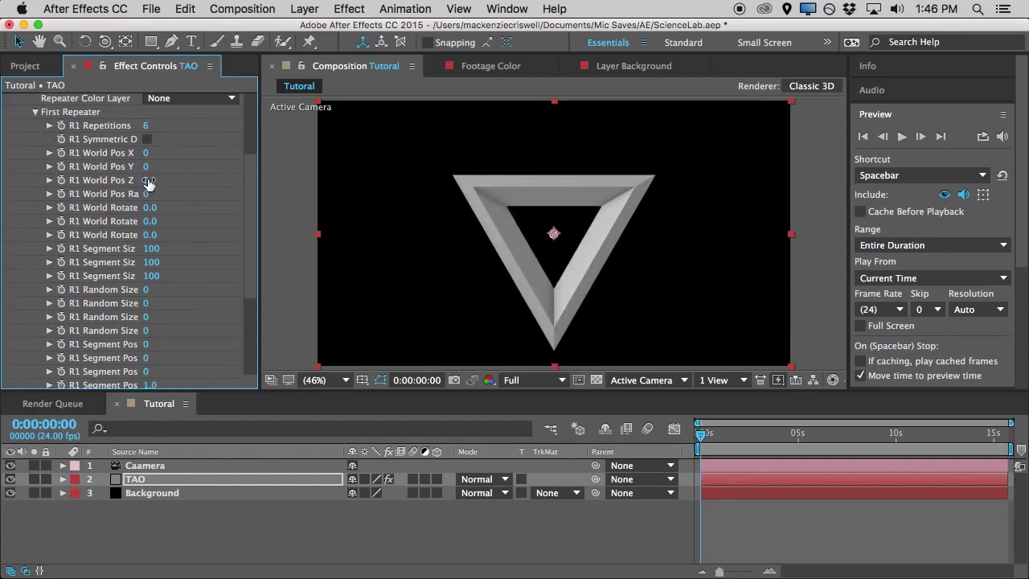
# Set the first repeater's R1 World Pos Z to 1323 and dolly the camera in toward the triangular tunnel
pyautogui.moveTo(161, 182); pyautogui.dragTo(1028, 33)
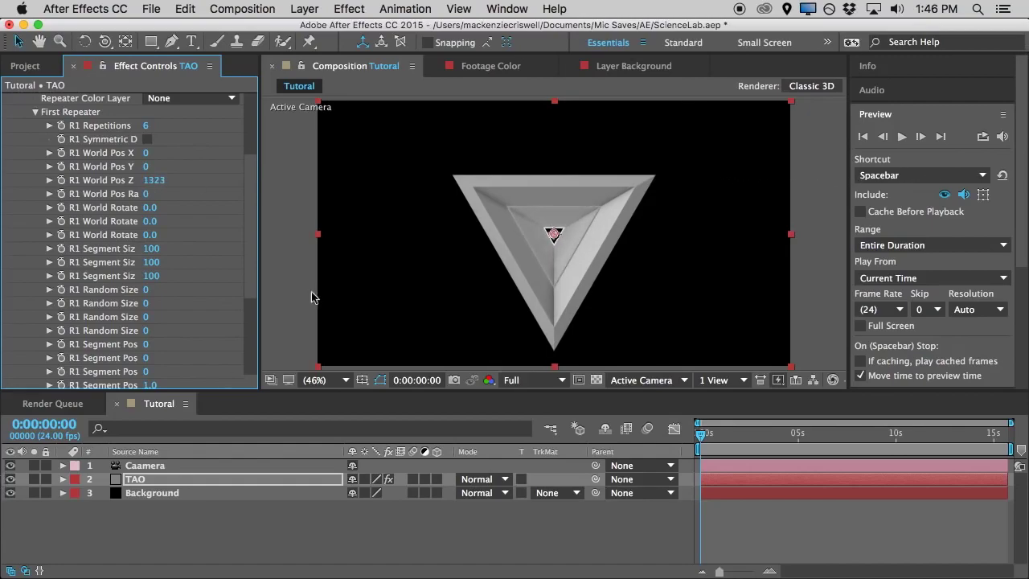
pyautogui.moveTo(104, 41); pyautogui.dragTo(179, 94)
pyautogui.moveTo(634, 333); pyautogui.dragTo(756, 128)
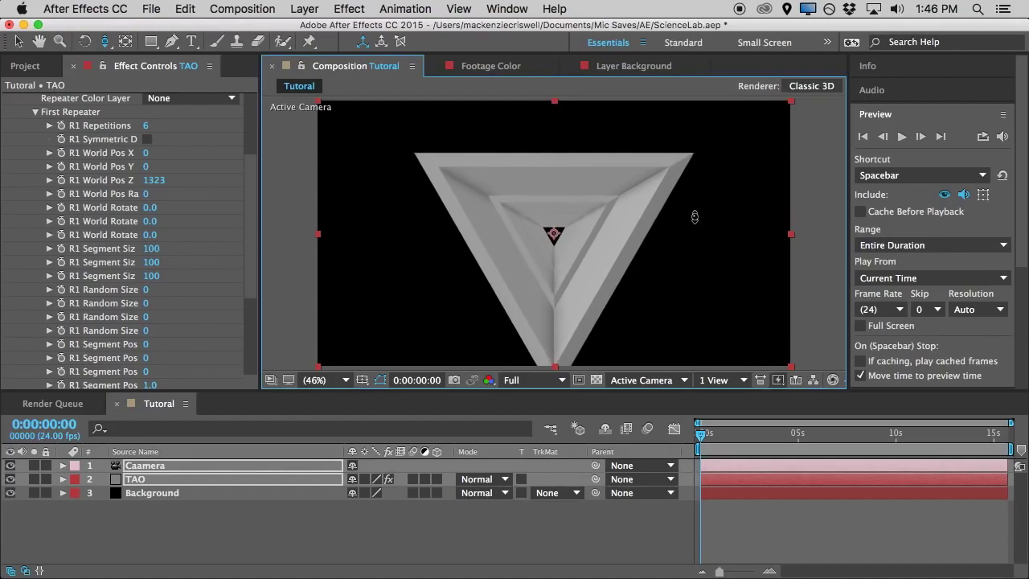
pyautogui.moveTo(668, 264); pyautogui.dragTo(691, 131)
# Set the first repeater's R1 Repetitions to 9 and R1 World Pos Z to 400, and collapse the Repeat Paths settings
pyautogui.moveTo(152, 180)
pyautogui.mouseDown()
pyautogui.moveTo(1, 229)
pyautogui.moveTo(4, 265)
pyautogui.moveTo(153, 178)
pyautogui.mouseUp()
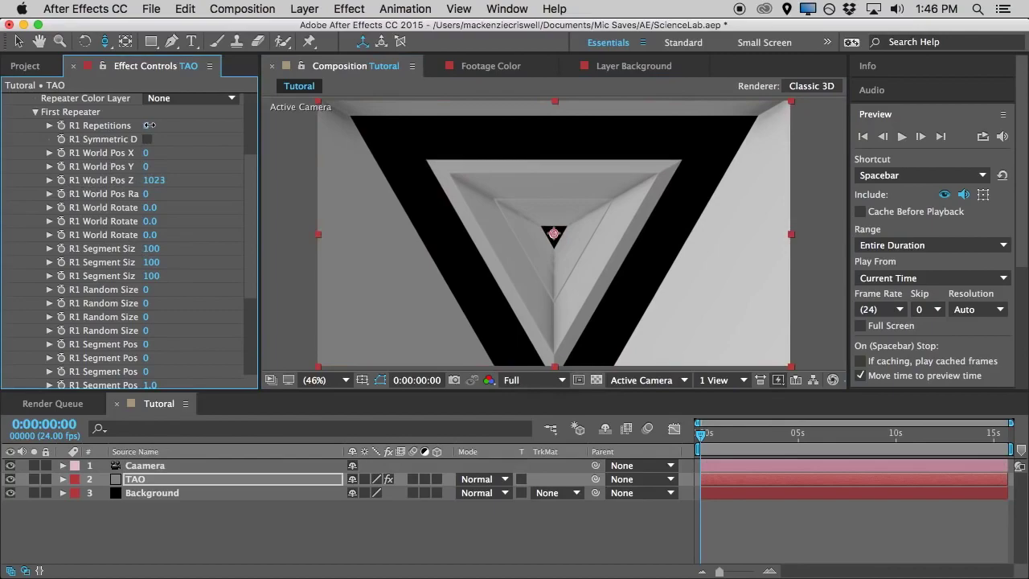
pyautogui.moveTo(152, 125); pyautogui.dragTo(167, 125)
pyautogui.moveTo(155, 184); pyautogui.dragTo(113, 188)
pyautogui.scroll(1, 171, 232)
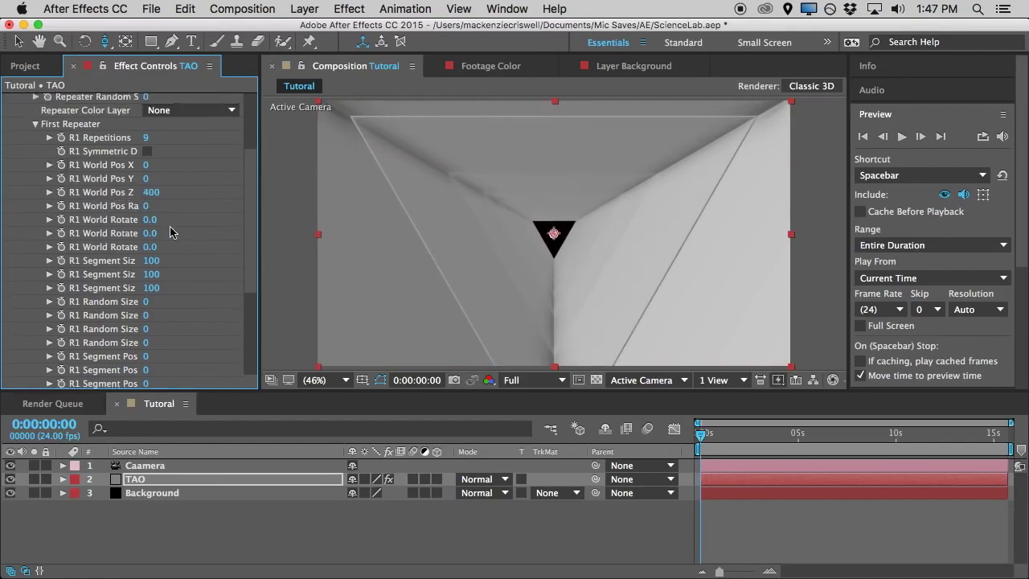
pyautogui.scroll(5, 239, 194)
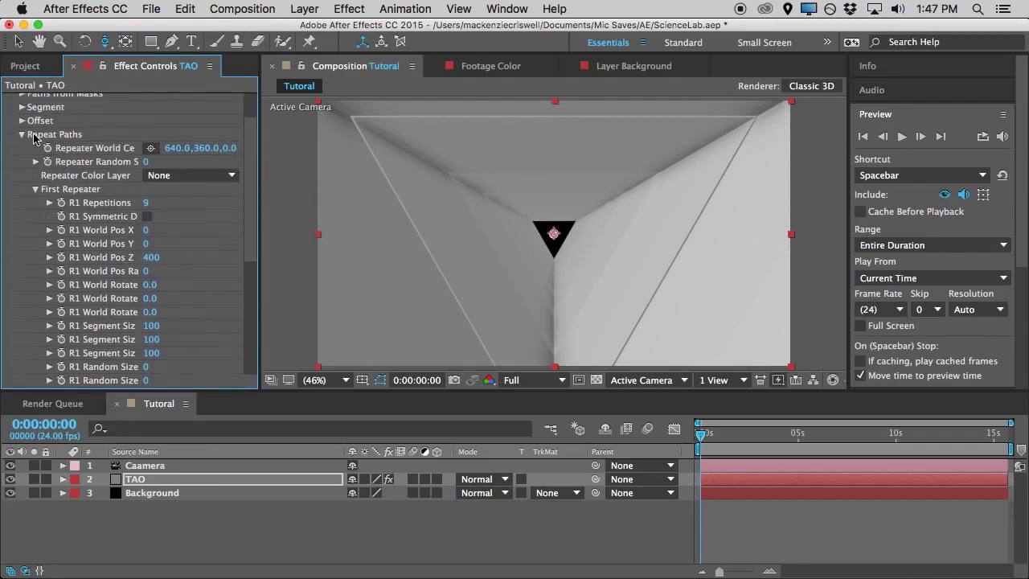
pyautogui.click(23, 135)
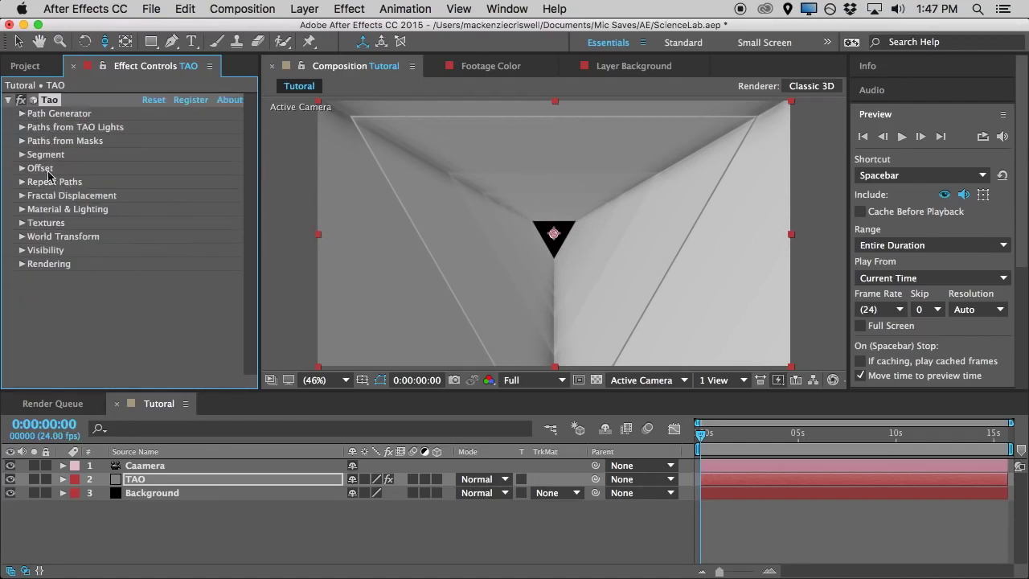
# Set Tao's Ambient Occlusion to On, with AO Intensity 16 and AO Radius 28
pyautogui.click(20, 263)
pyautogui.scroll(-5, 18, 270)
pyautogui.click(190, 287)
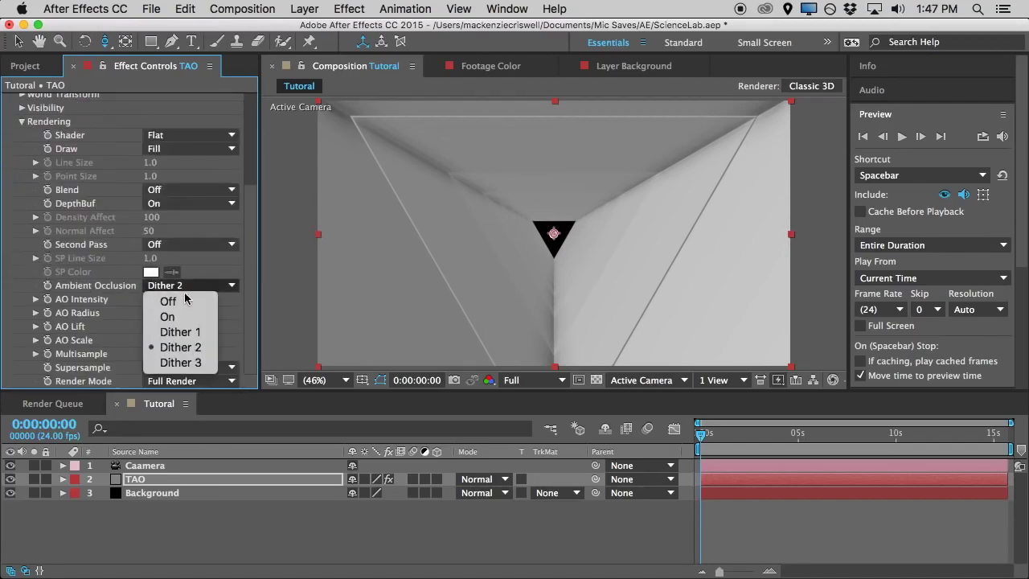
pyautogui.click(179, 318)
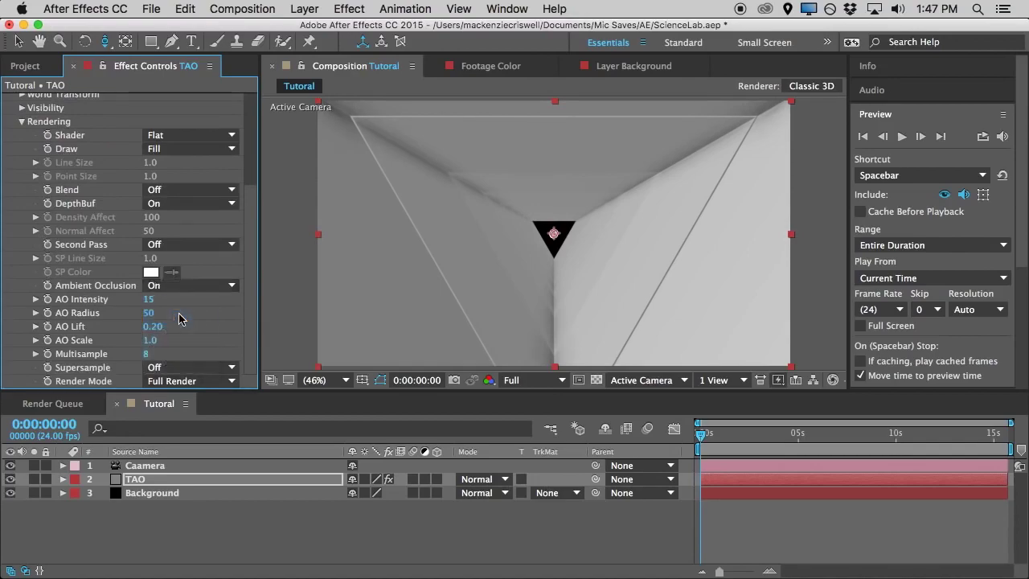
pyautogui.moveTo(149, 299)
pyautogui.mouseDown()
pyautogui.moveTo(305, 302)
pyautogui.moveTo(147, 299)
pyautogui.mouseUp()
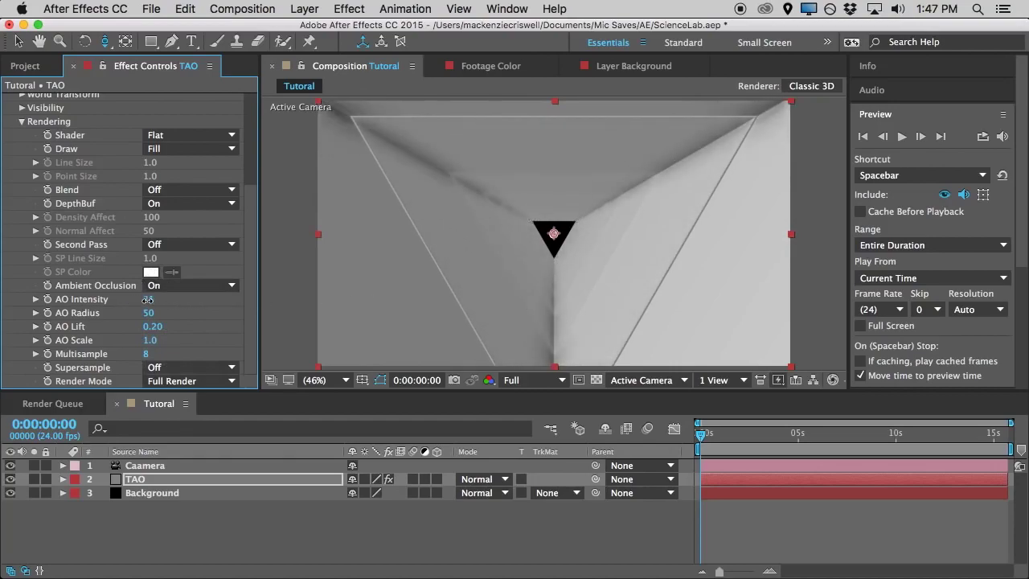
pyautogui.moveTo(149, 313); pyautogui.dragTo(227, 313)
pyautogui.moveTo(138, 312)
pyautogui.mouseDown()
pyautogui.moveTo(101, 319)
pyautogui.moveTo(118, 317)
pyautogui.mouseUp()
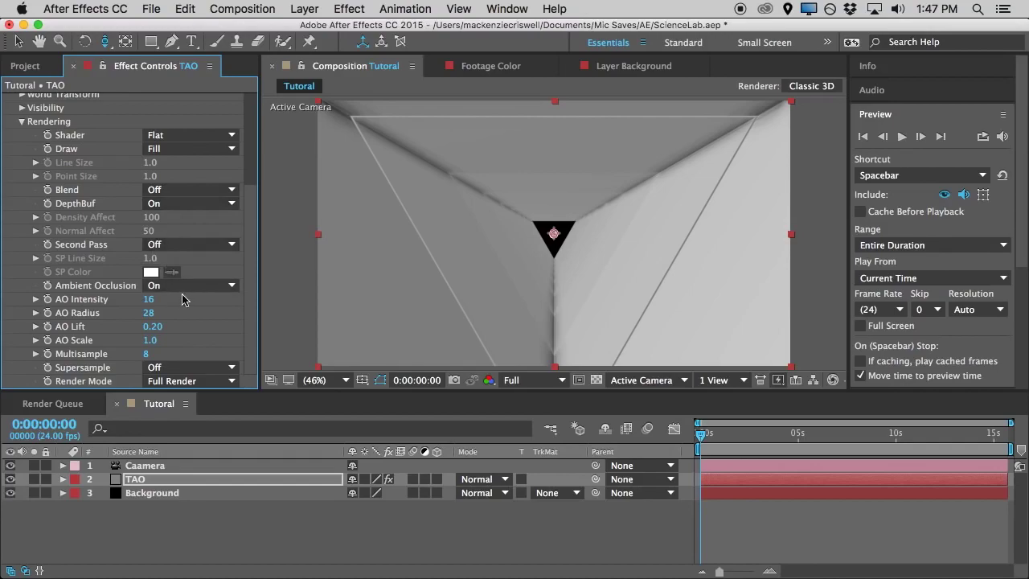
# Switch Tao's Ambient Occlusion to Off and collapse the Rendering settings
pyautogui.click(170, 286)
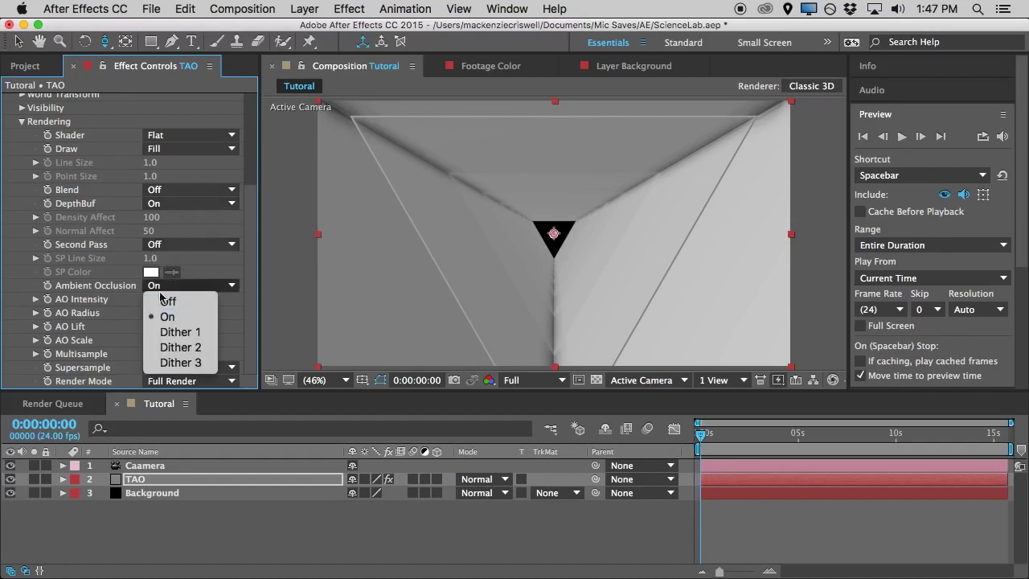
pyautogui.click(102, 273)
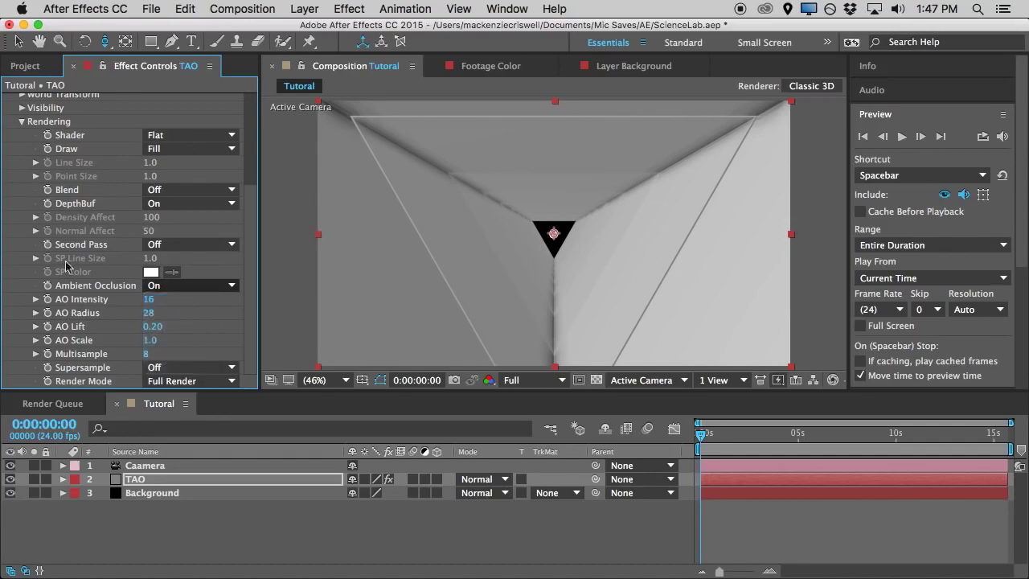
pyautogui.scroll(3, 10, 247)
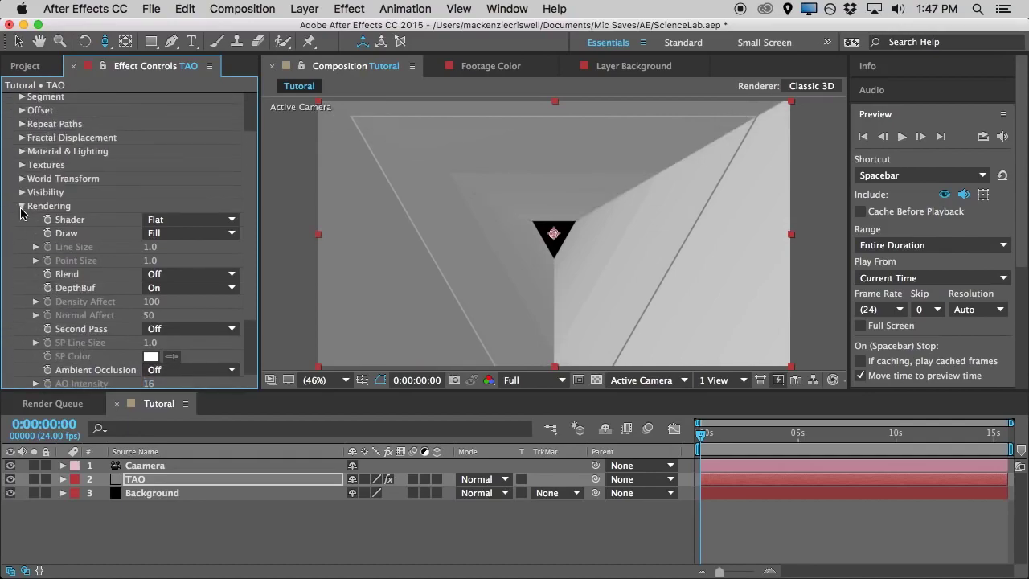
pyautogui.click(22, 207)
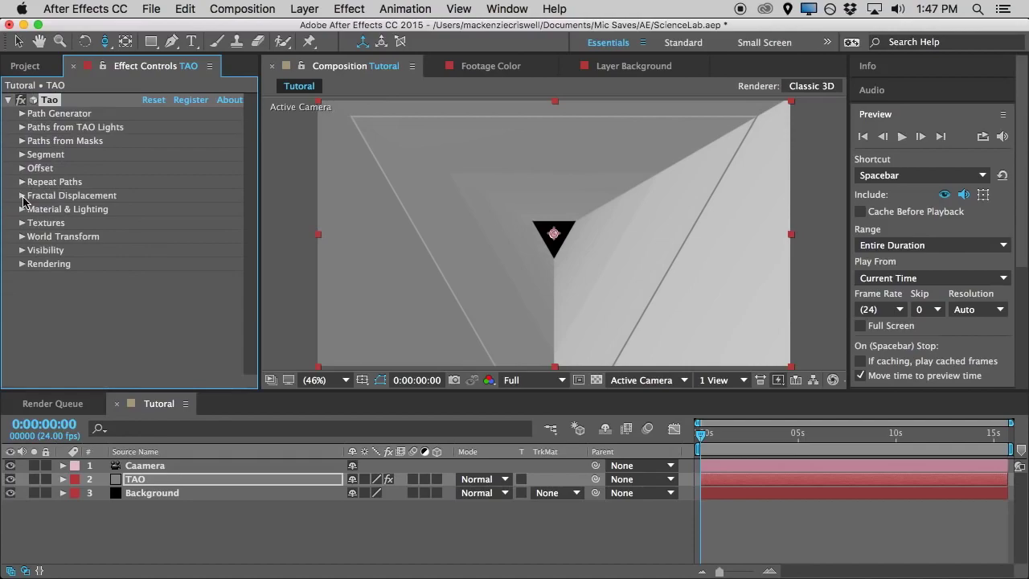
# Apply Tao's Fractal Displacement in Segment space with Amplitude -36, Frequency 437, Evolution 377 and X, Y, Z offsets of 555, 56 and 43
pyautogui.click(21, 197)
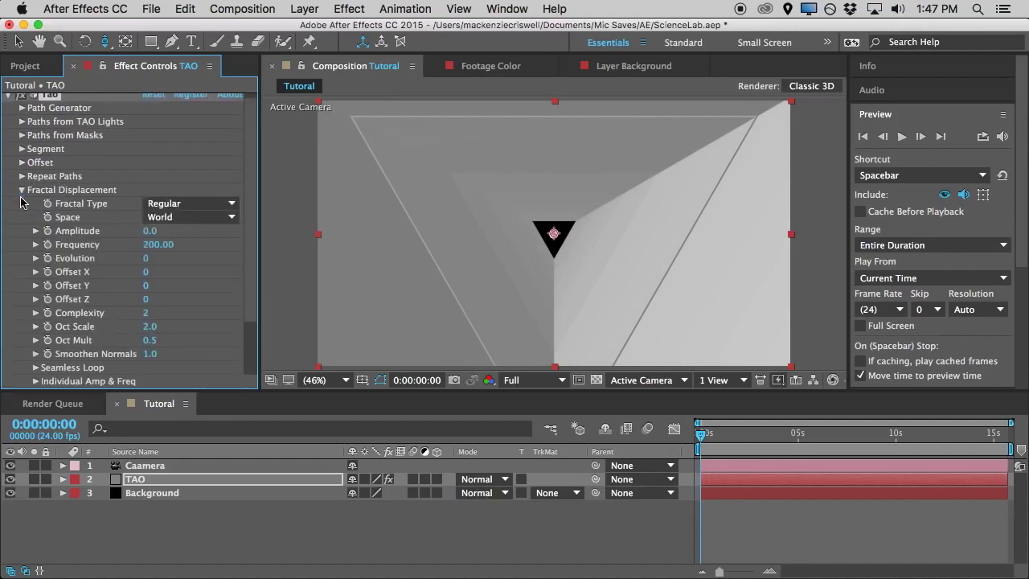
pyautogui.scroll(-3, 169, 278)
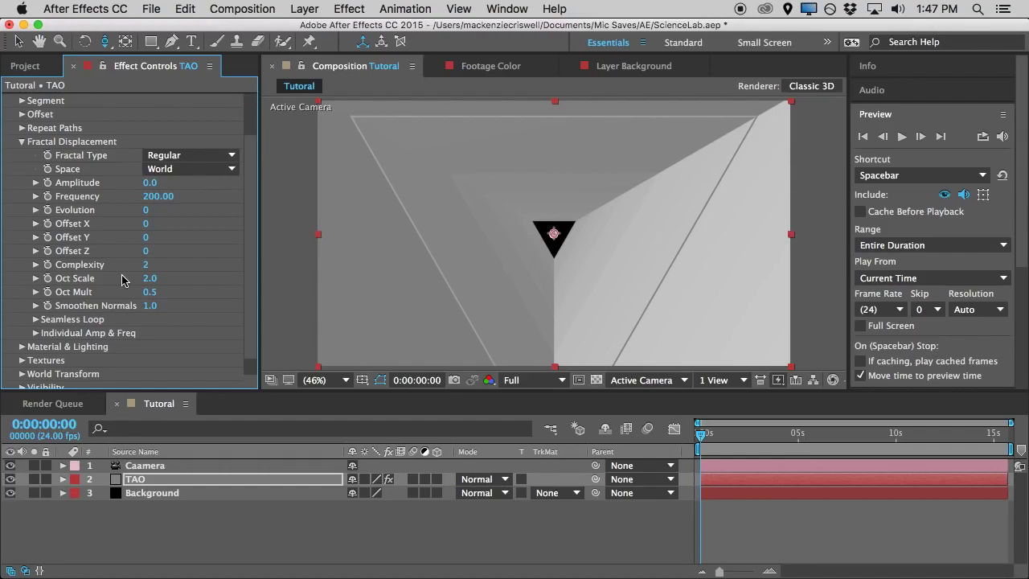
pyautogui.click(150, 183)
pyautogui.write('0')
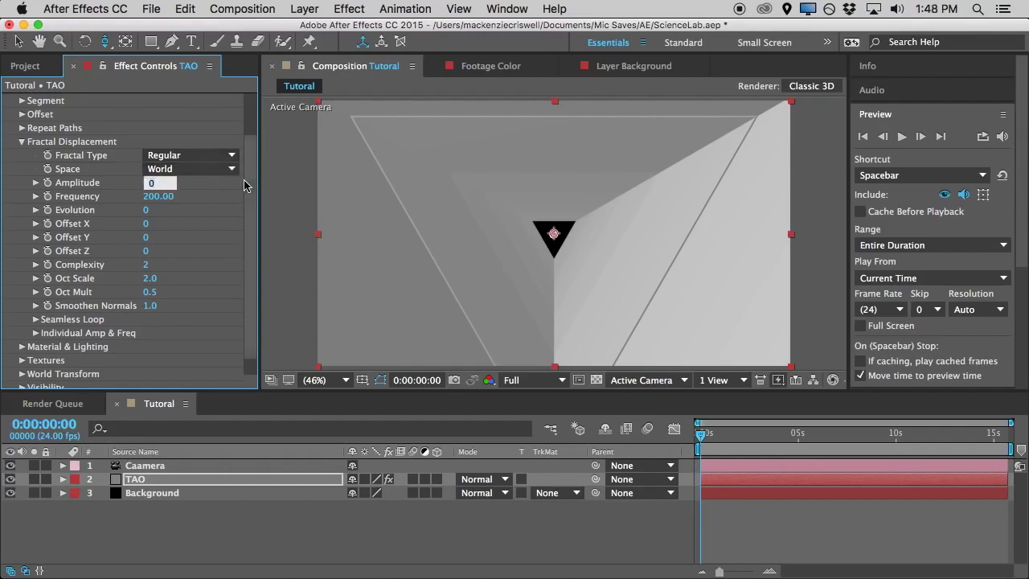
pyautogui.press('Return')
pyautogui.moveTo(154, 185); pyautogui.dragTo(189, 223)
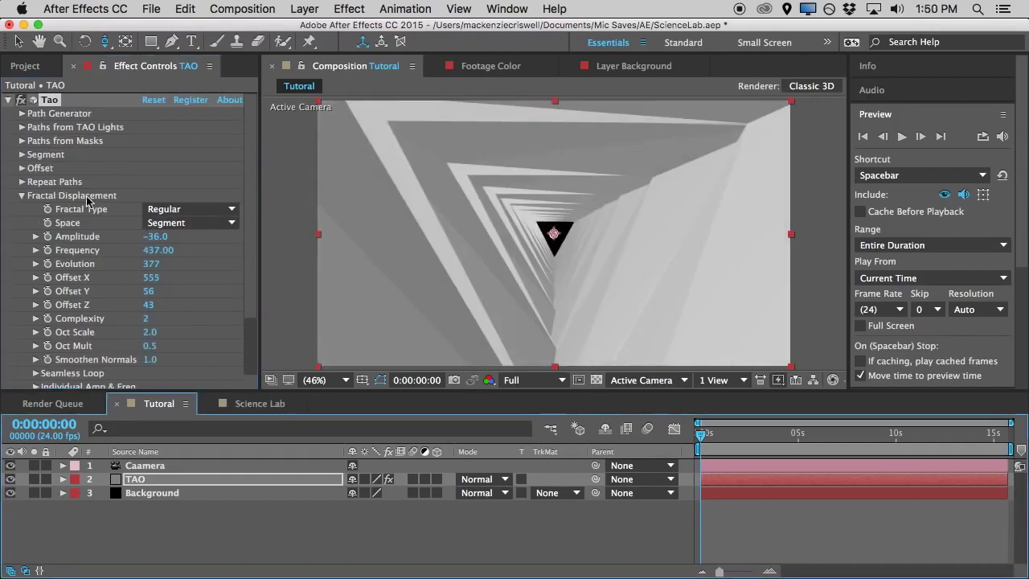
pyautogui.click(22, 195)
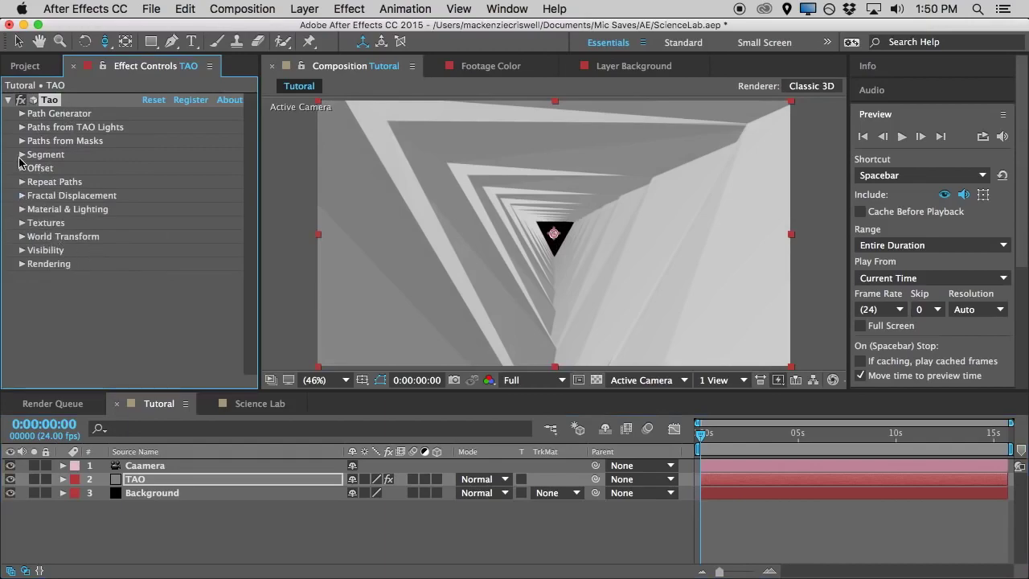
# Set Twist Z to 254 and Segments to 86 in Tao's Segment settings
pyautogui.click(21, 155)
pyautogui.scroll(-3, 134, 342)
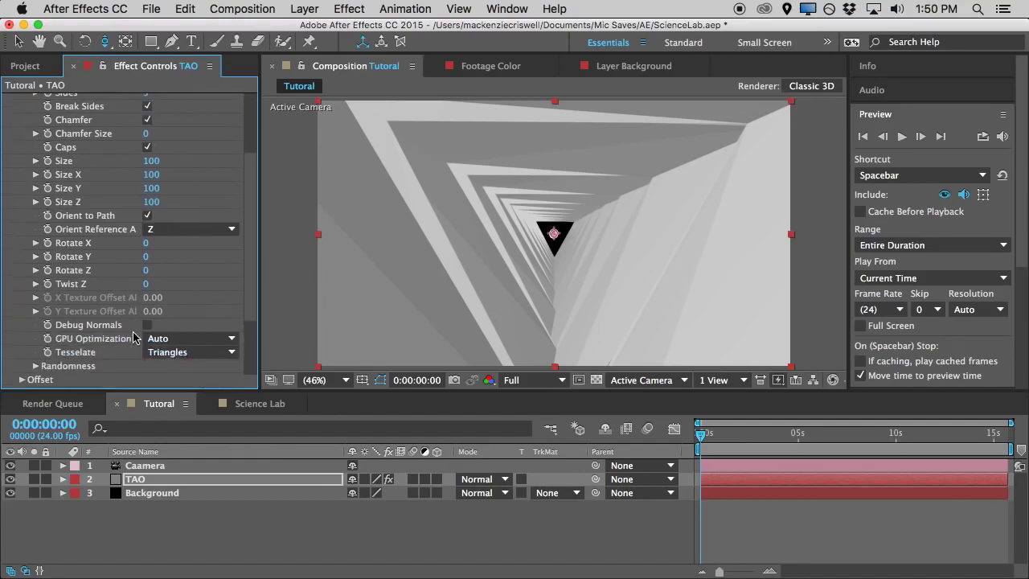
pyautogui.moveTo(151, 284); pyautogui.dragTo(338, 265)
pyautogui.click(35, 284)
pyautogui.scroll(2, 148, 207)
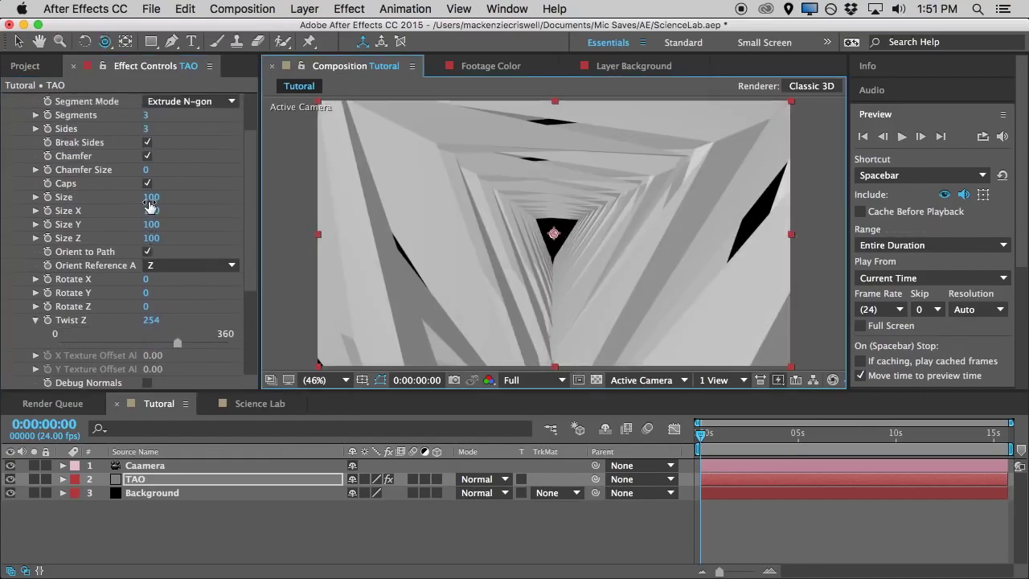
pyautogui.scroll(3, 150, 207)
pyautogui.moveTo(150, 176); pyautogui.dragTo(40, 189)
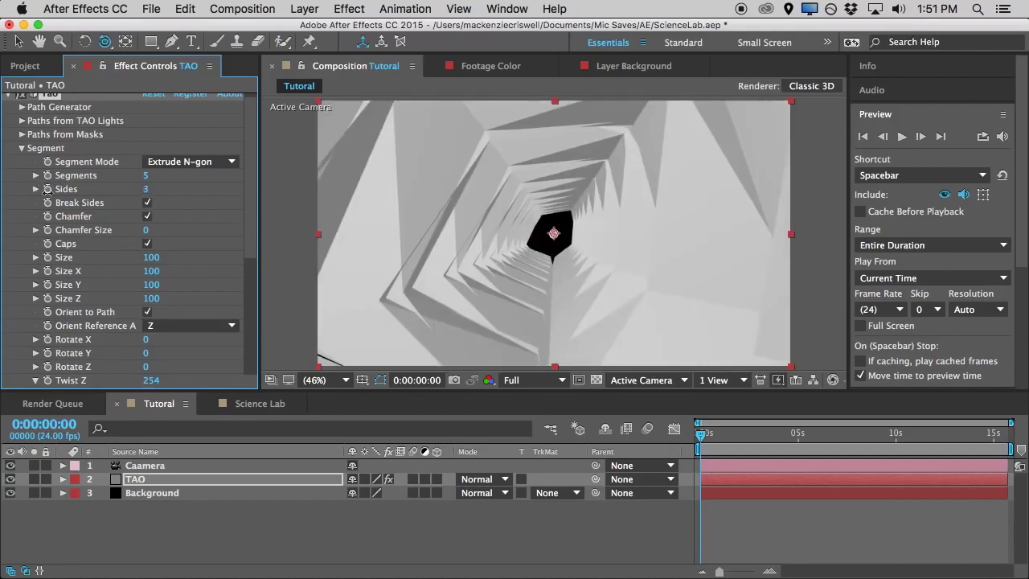
pyautogui.moveTo(111, 176); pyautogui.dragTo(64, 183)
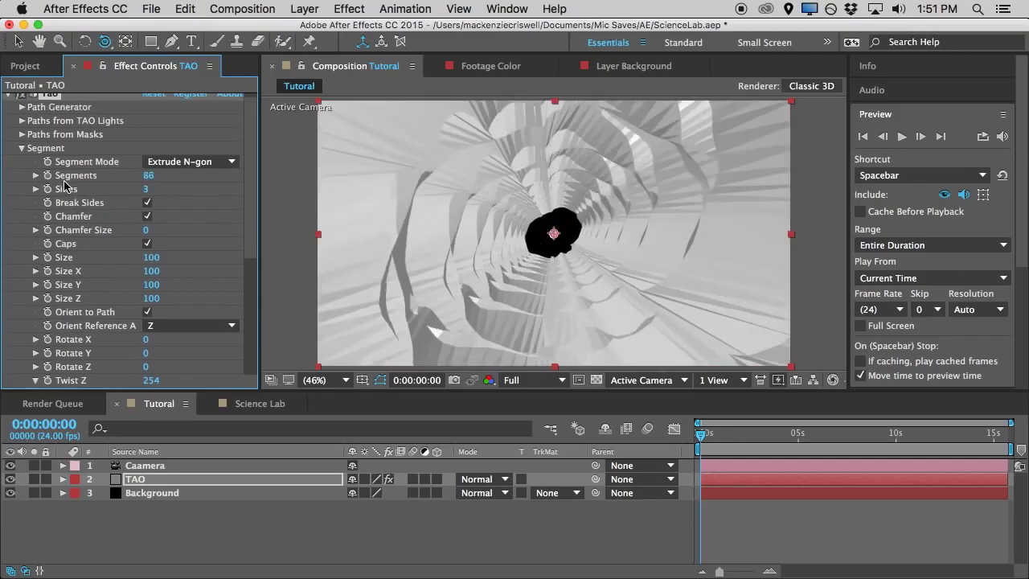
# Undo the segment, twist and fractal displacement changes, and collapse Tao's Segment settings
pyautogui.press('super+z')
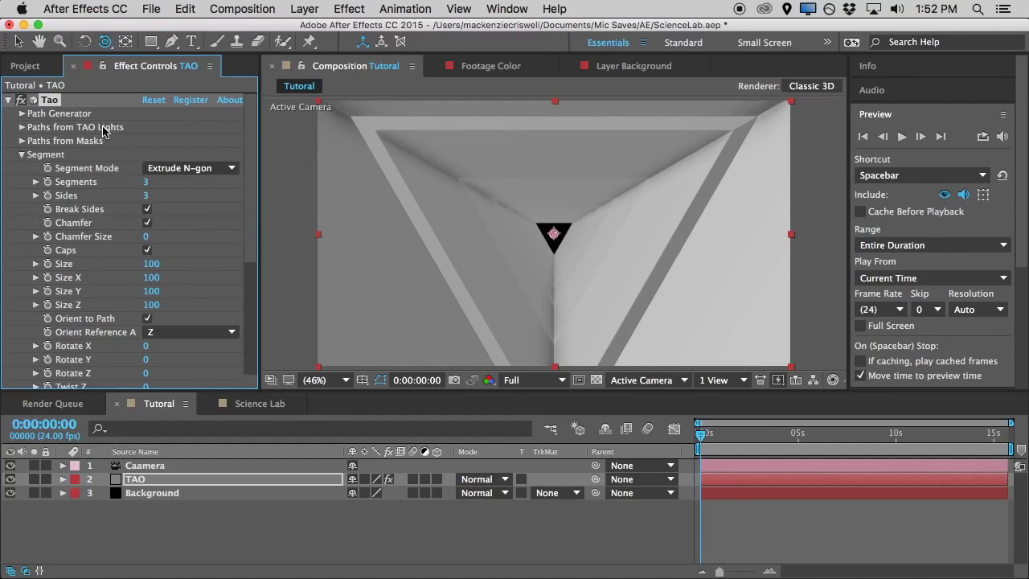
pyautogui.click(22, 155)
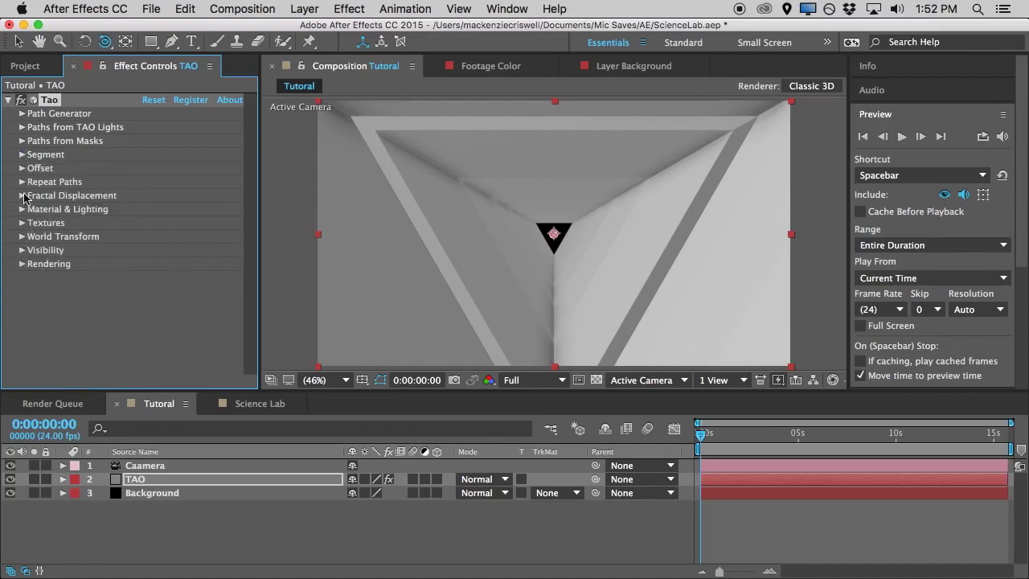
# Trim the end of the composition's work area to about 0:00:12:10
pyautogui.click(820, 518)
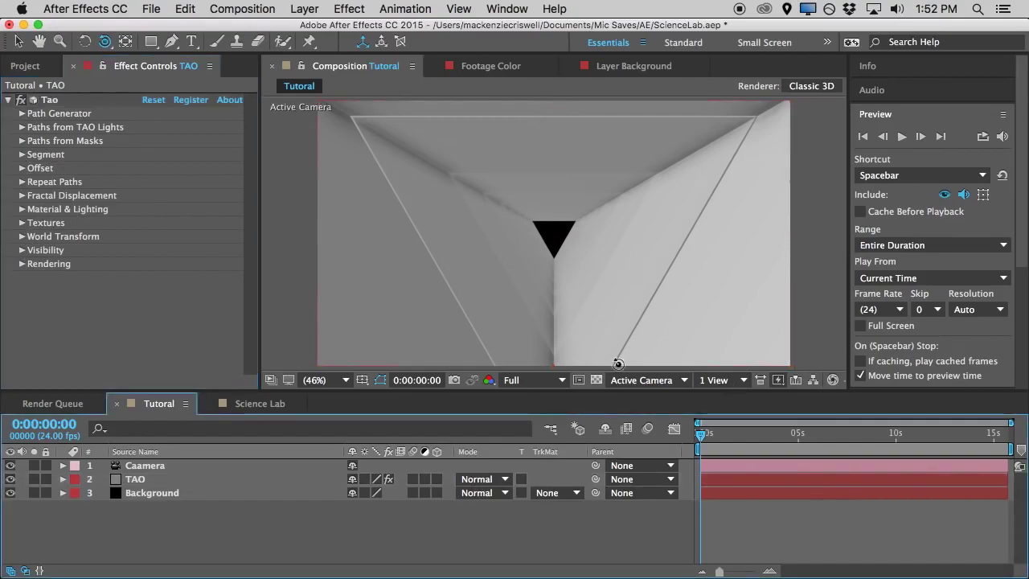
pyautogui.moveTo(699, 444); pyautogui.dragTo(969, 458)
pyautogui.press('Home')
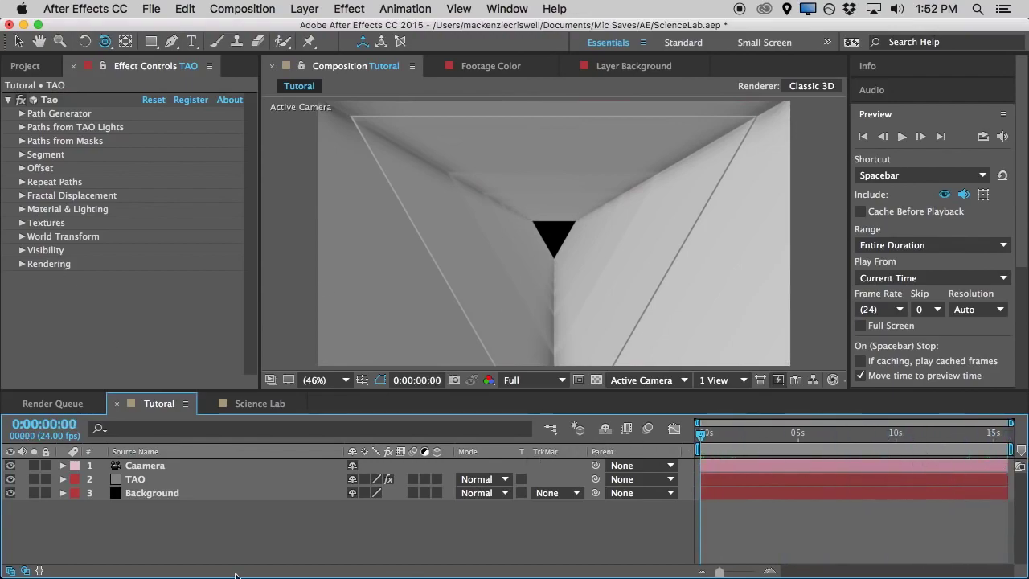
pyautogui.click(159, 465)
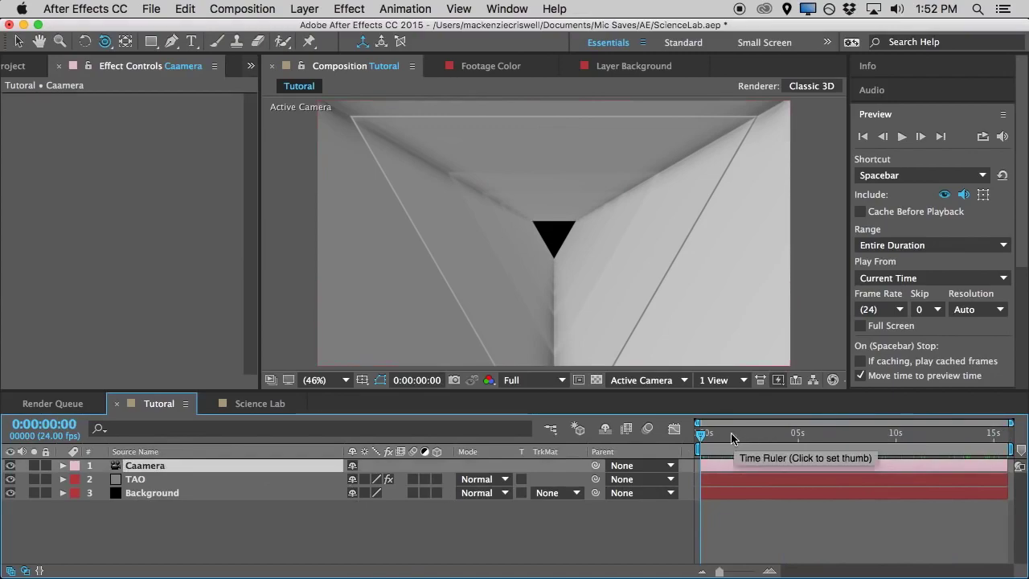
pyautogui.moveTo(707, 436); pyautogui.dragTo(941, 452)
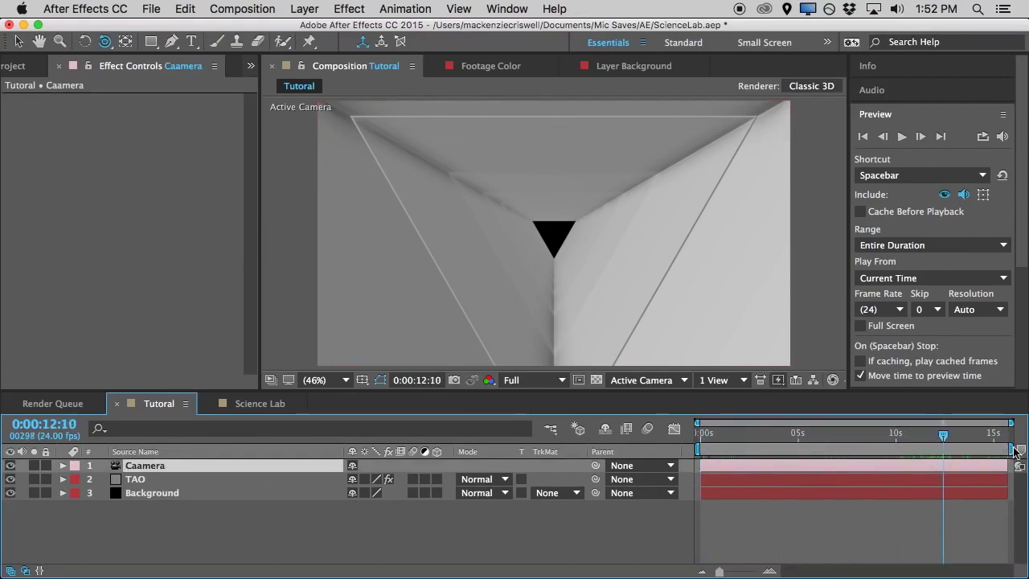
pyautogui.moveTo(1012, 451); pyautogui.dragTo(841, 437)
# Add Point of Interest and Position keyframes to the camera layer at 0:00:07:18
pyautogui.moveTo(843, 436)
pyautogui.mouseDown()
pyautogui.moveTo(824, 437)
pyautogui.moveTo(852, 434)
pyautogui.mouseUp()
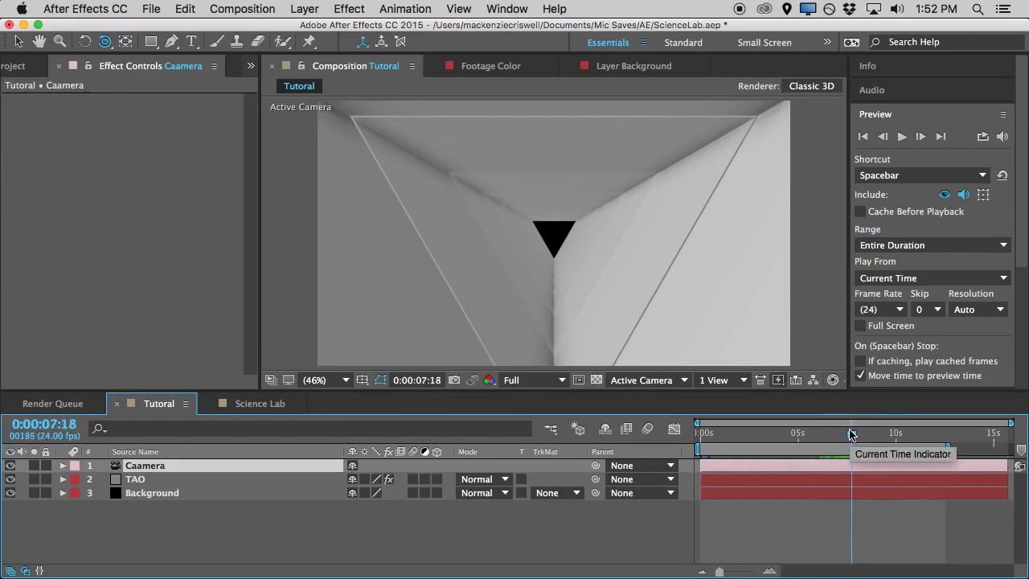
pyautogui.click(63, 479)
pyautogui.click(62, 479)
pyautogui.click(63, 466)
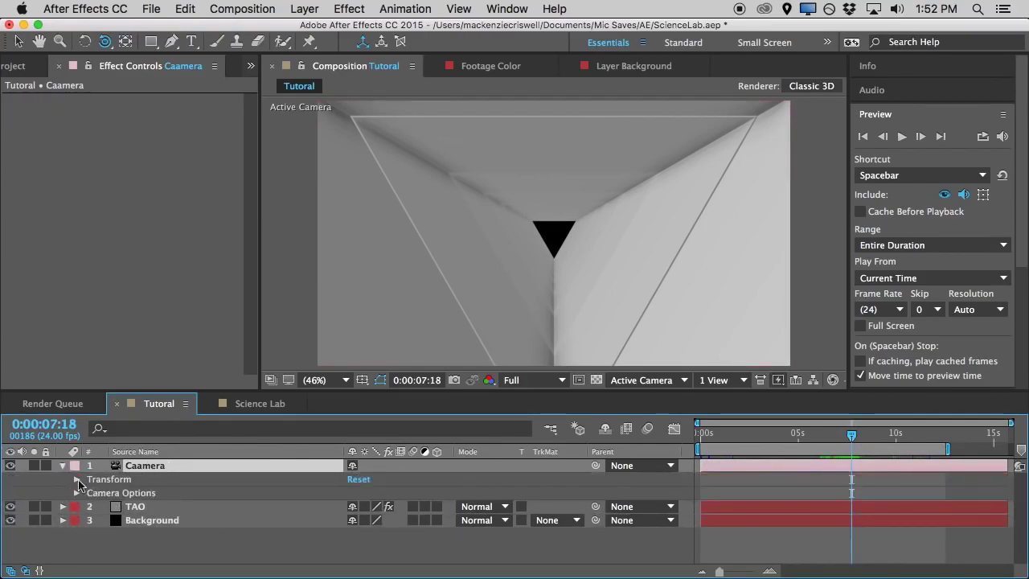
pyautogui.click(76, 479)
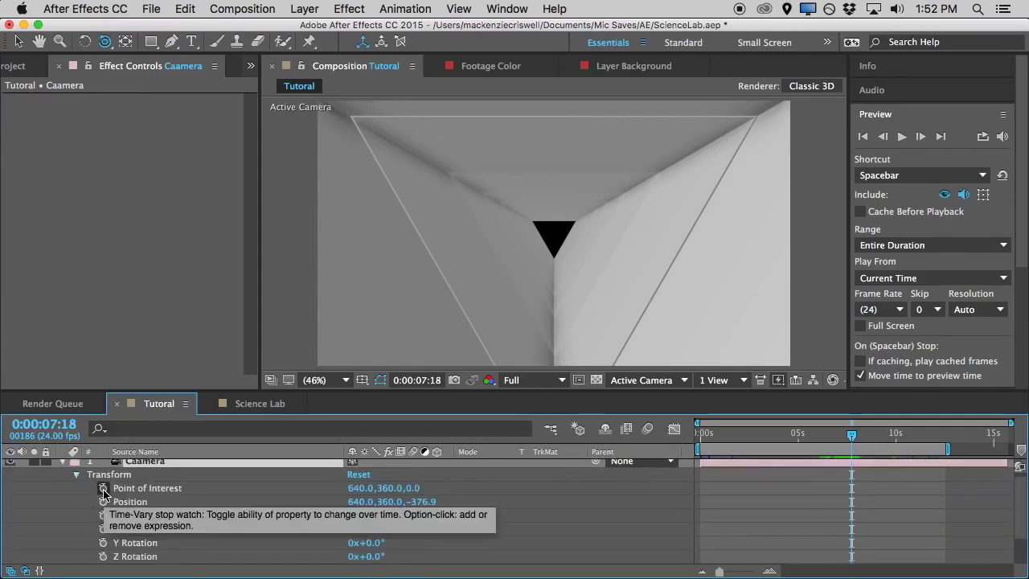
pyautogui.click(103, 488)
pyautogui.click(103, 502)
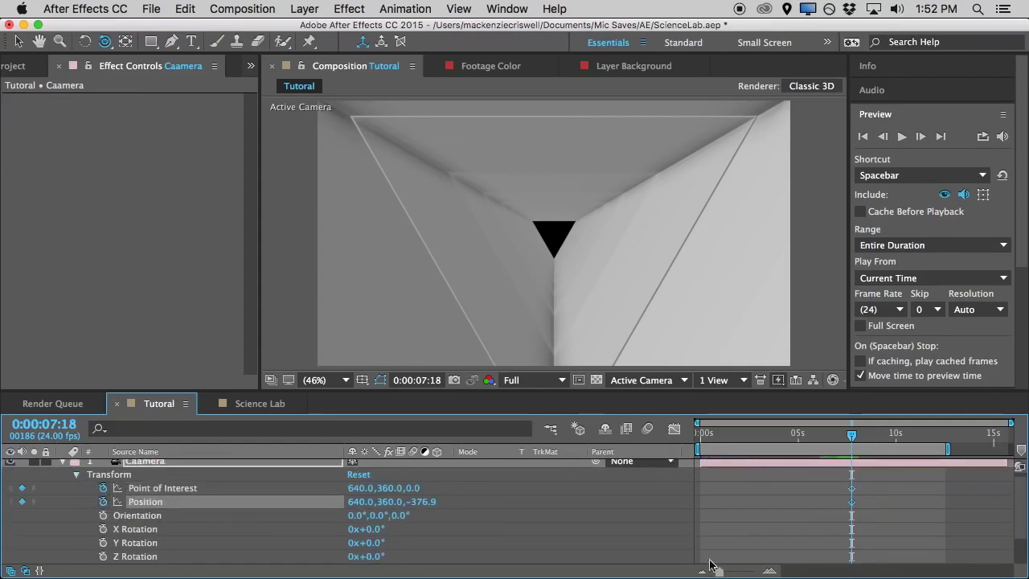
# Move the camera's Point of Interest and Position keyframes to the start of the composition
pyautogui.moveTo(866, 483); pyautogui.dragTo(780, 495)
pyautogui.moveTo(710, 506); pyautogui.dragTo(699, 506)
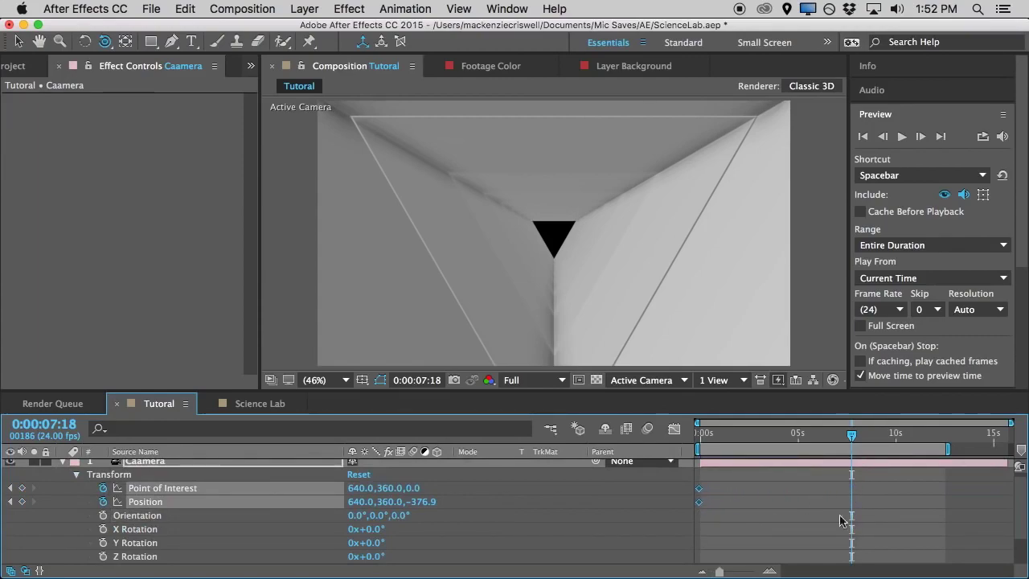
pyautogui.click(504, 532)
# Dolly the camera forward at 0:00:07:18 to a Position Z of 27.4, and check the move at 0:00:03:19 with the camera's properties collapsed
pyautogui.moveTo(105, 41); pyautogui.dragTo(193, 100)
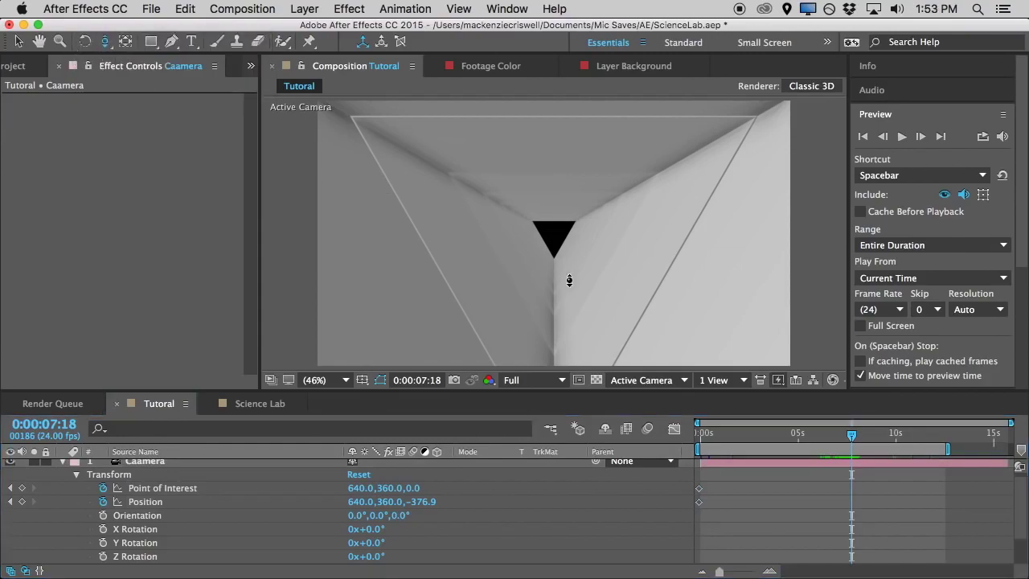
pyautogui.moveTo(593, 312); pyautogui.dragTo(427, 517)
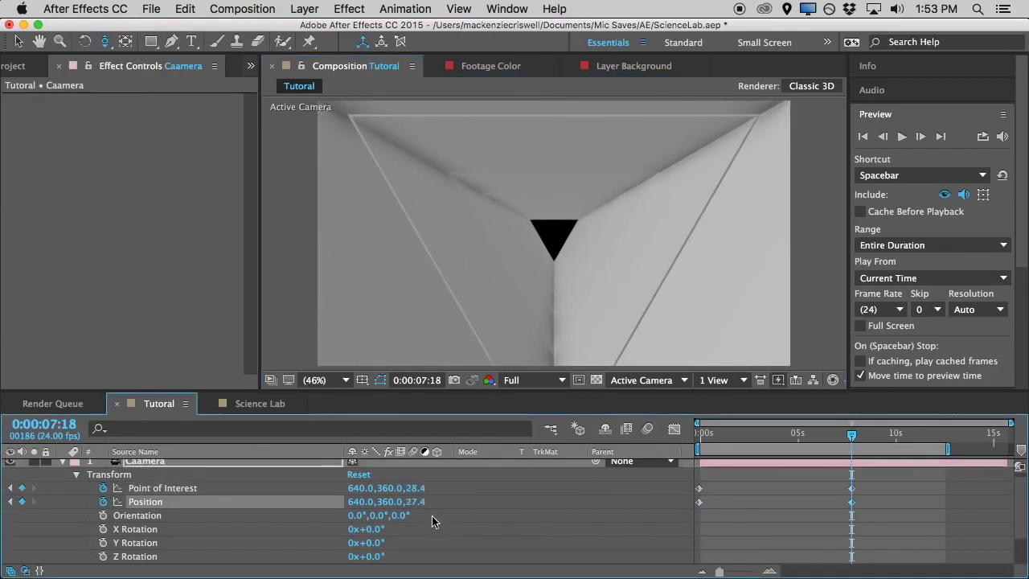
pyautogui.moveTo(851, 435); pyautogui.dragTo(774, 447)
pyautogui.click(63, 465)
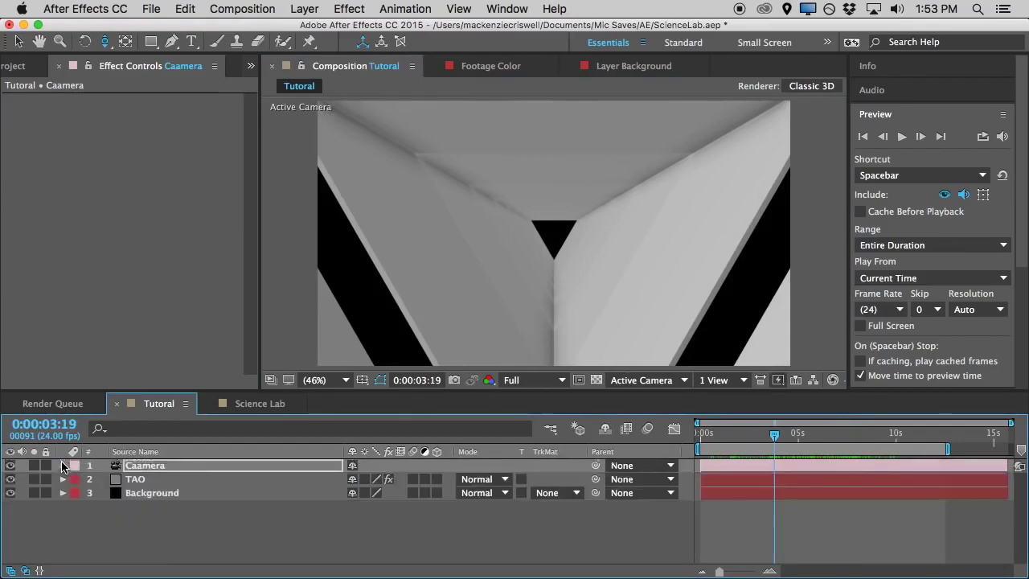
# Set R1 World Pos Z to 277 in the TAO layer's first repeater to close the gaps in the tunnel
pyautogui.click(147, 481)
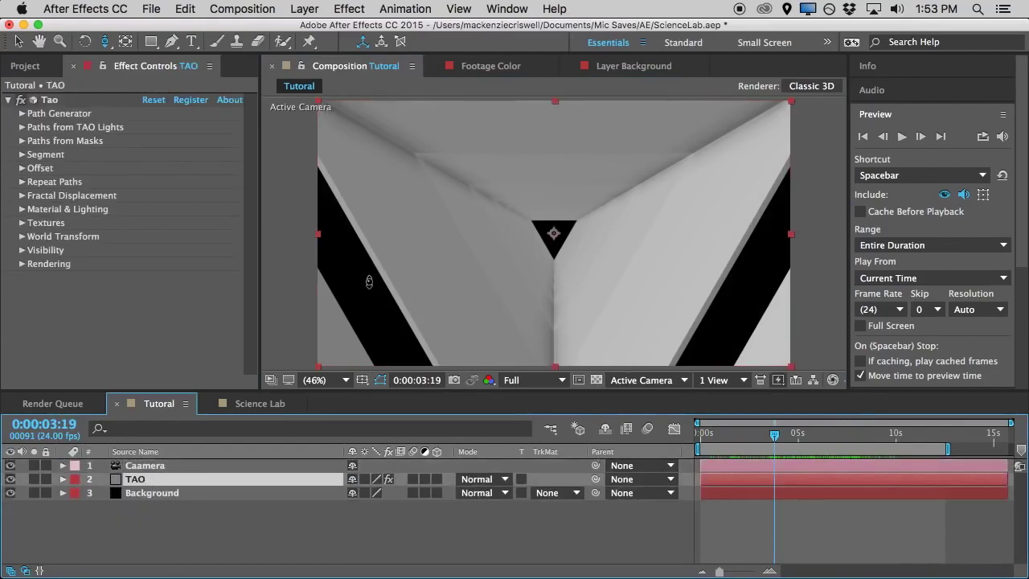
pyautogui.click(18, 41)
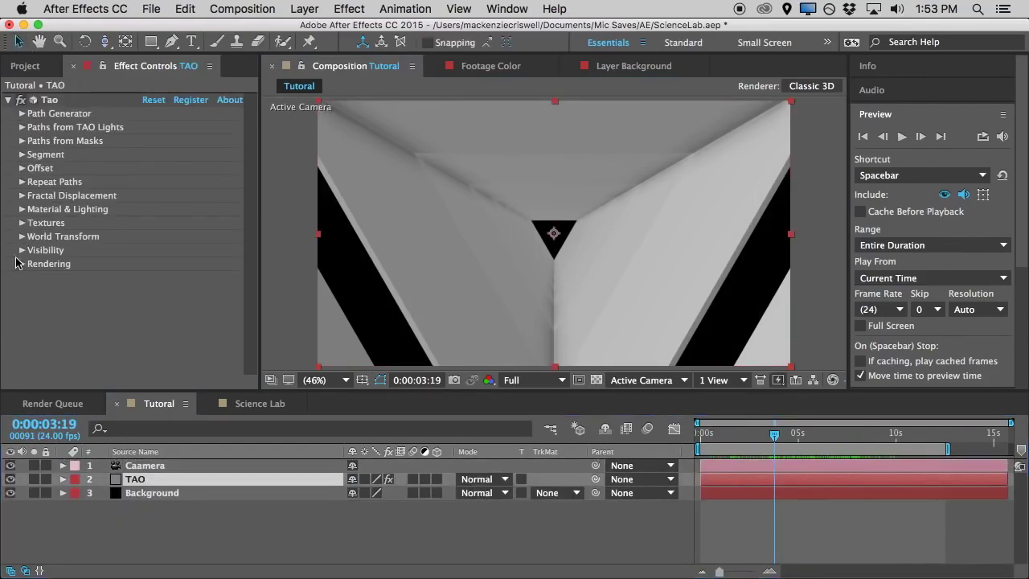
pyautogui.click(21, 182)
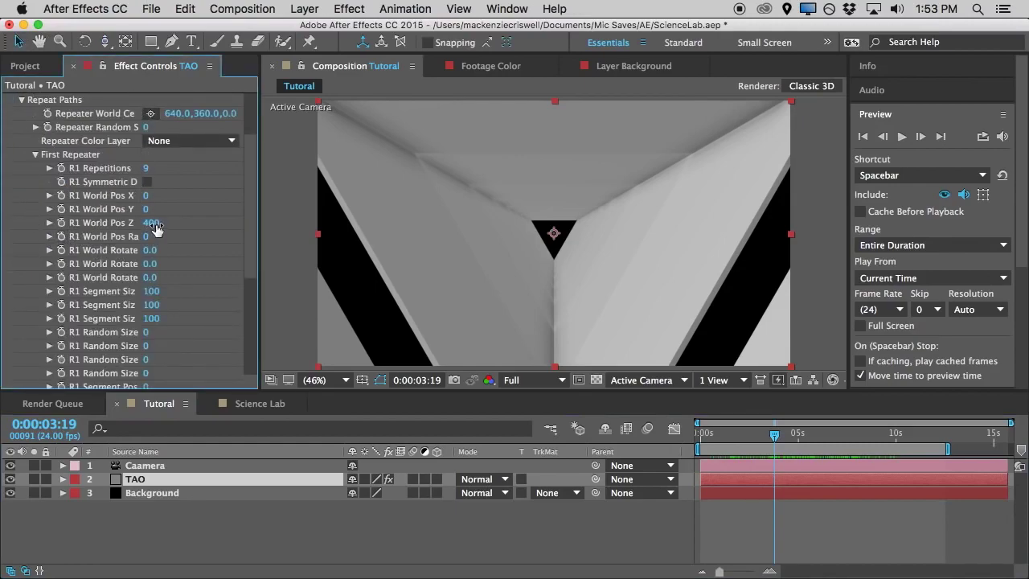
pyautogui.moveTo(151, 223); pyautogui.dragTo(70, 236)
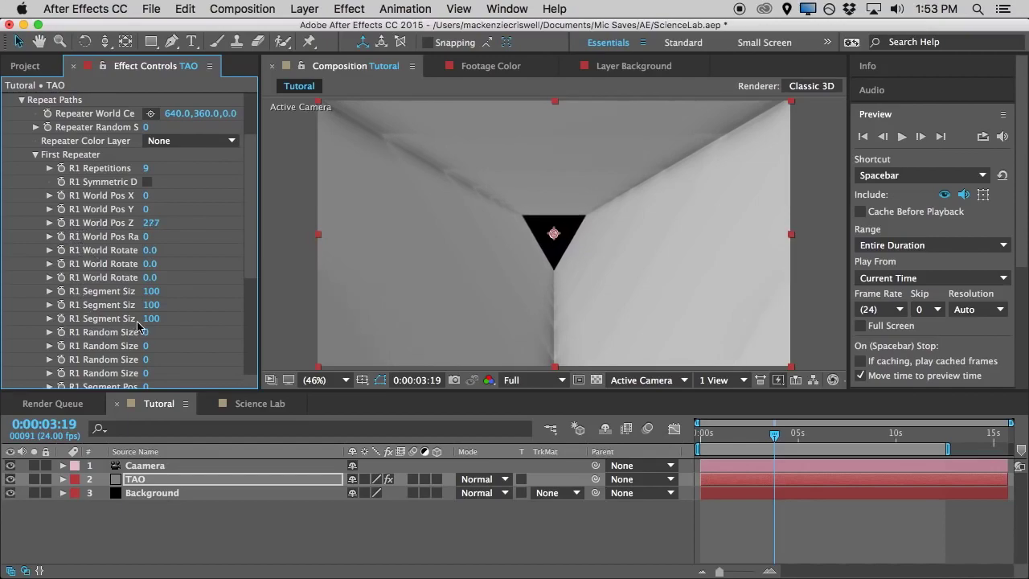
# Set Tao's Ambient Occlusion to On with an AO Intensity of 127
pyautogui.scroll(-5, 137, 326)
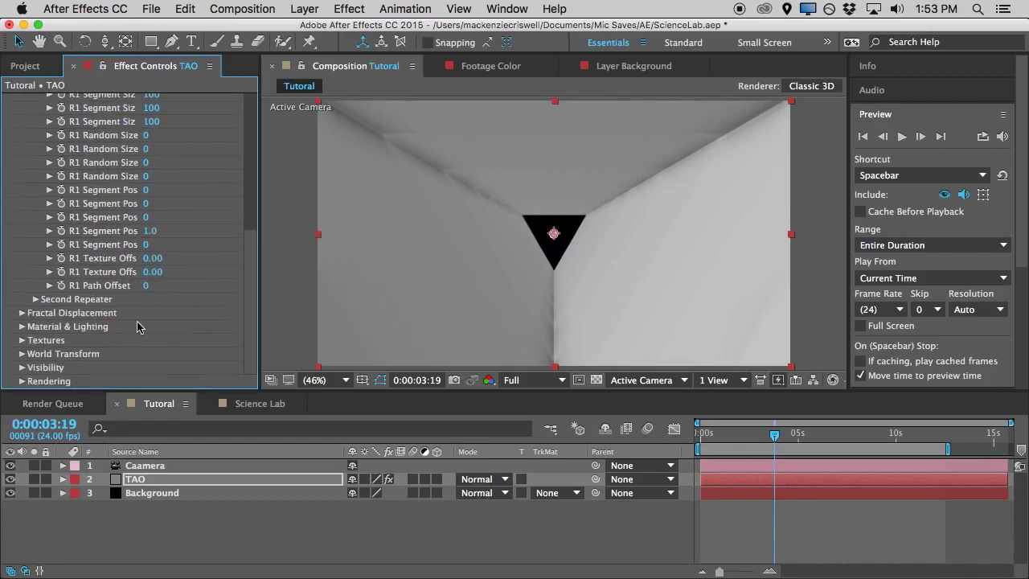
pyautogui.click(22, 381)
pyautogui.scroll(-6, 129, 375)
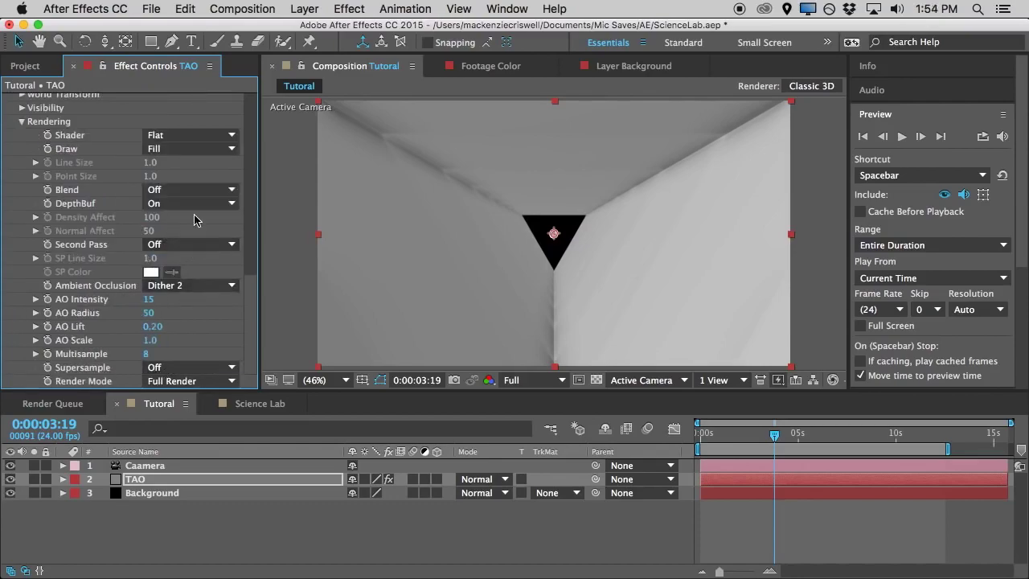
pyautogui.click(211, 286)
pyautogui.click(165, 346)
pyautogui.moveTo(148, 299); pyautogui.dragTo(215, 298)
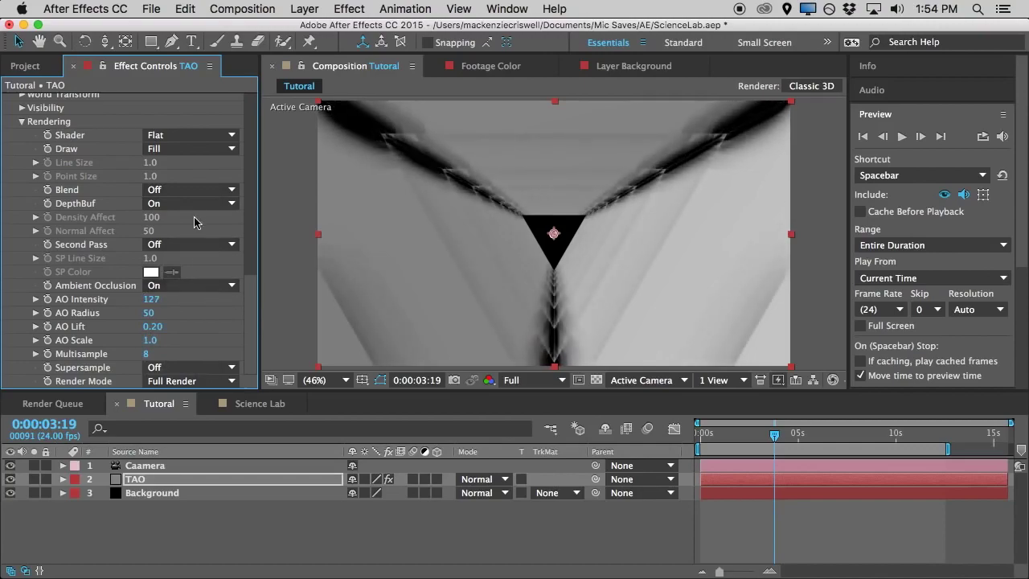
# Fine-tune the first repeater's R1 World Pos Z so that no gap shows between the tunnel's repetitions
pyautogui.scroll(5, 184, 290)
pyautogui.scroll(6, 184, 290)
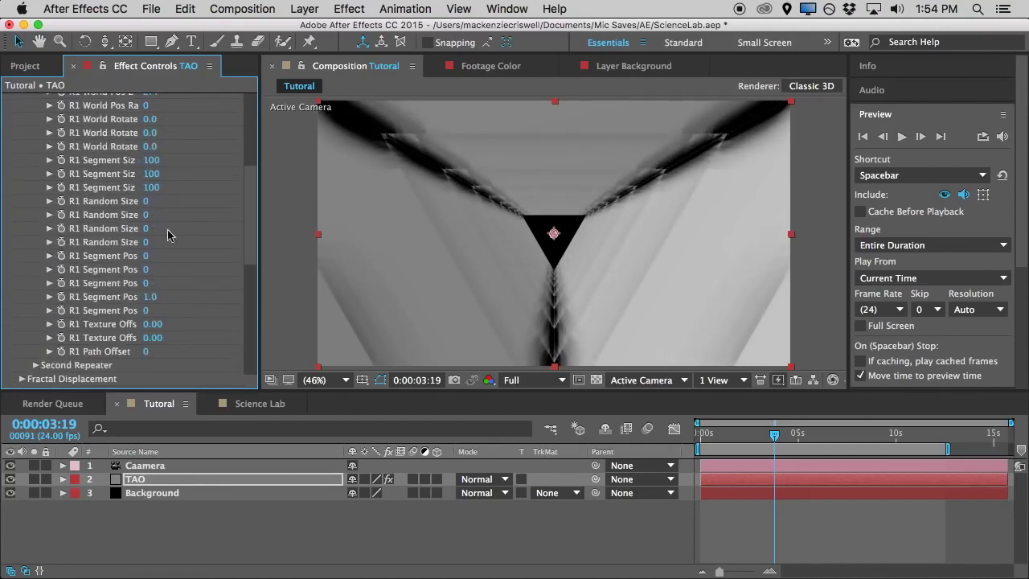
pyautogui.scroll(5, 172, 233)
pyautogui.moveTo(154, 247); pyautogui.dragTo(159, 250)
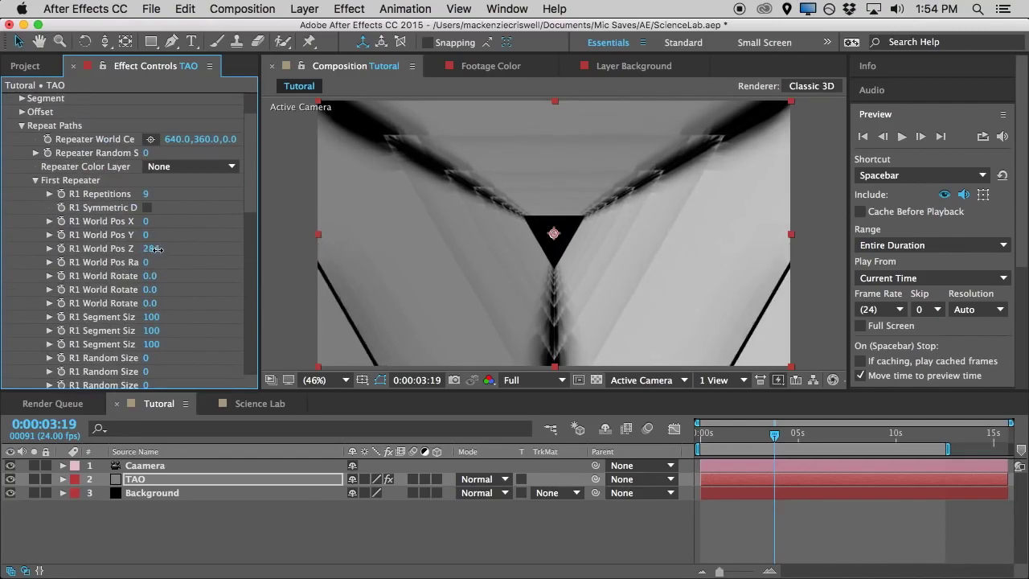
pyautogui.moveTo(156, 249); pyautogui.dragTo(156, 252)
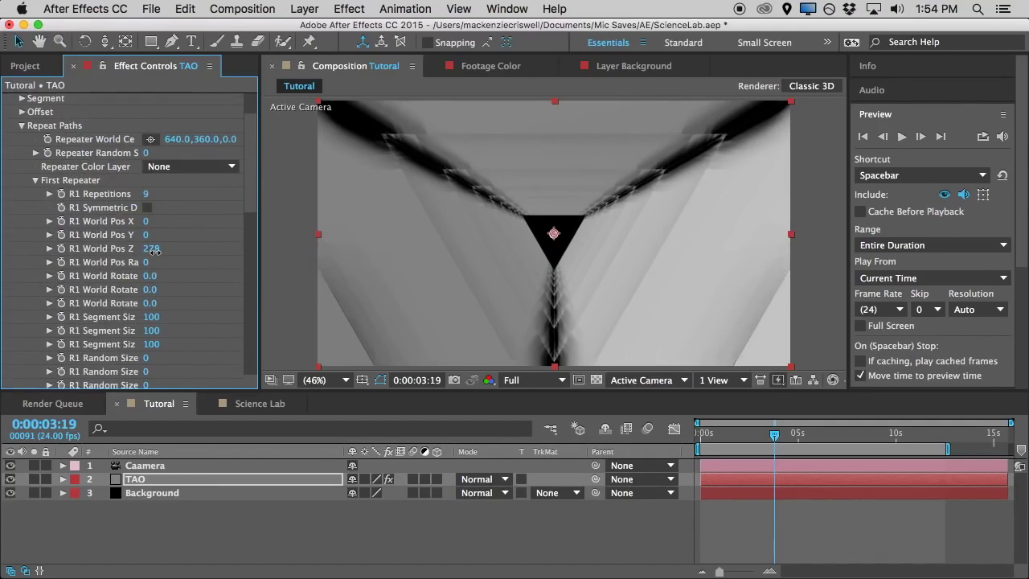
# Collapse Tao's Repeat Paths settings and select the camera layer at 0:00:07:16
pyautogui.moveTo(777, 434); pyautogui.dragTo(850, 455)
pyautogui.click(22, 98)
pyautogui.scroll(3, 95, 222)
pyautogui.click(22, 155)
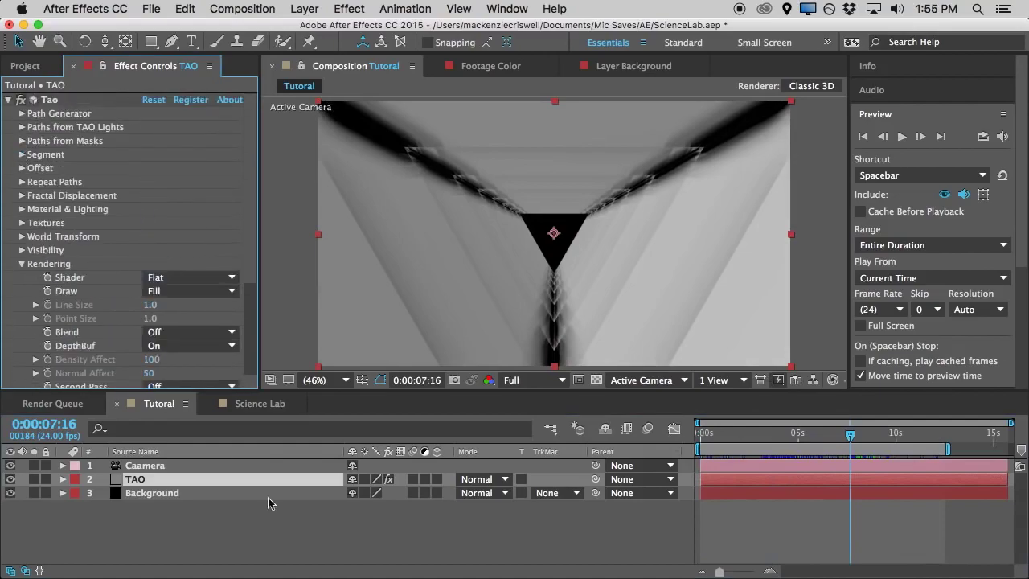
pyautogui.click(141, 466)
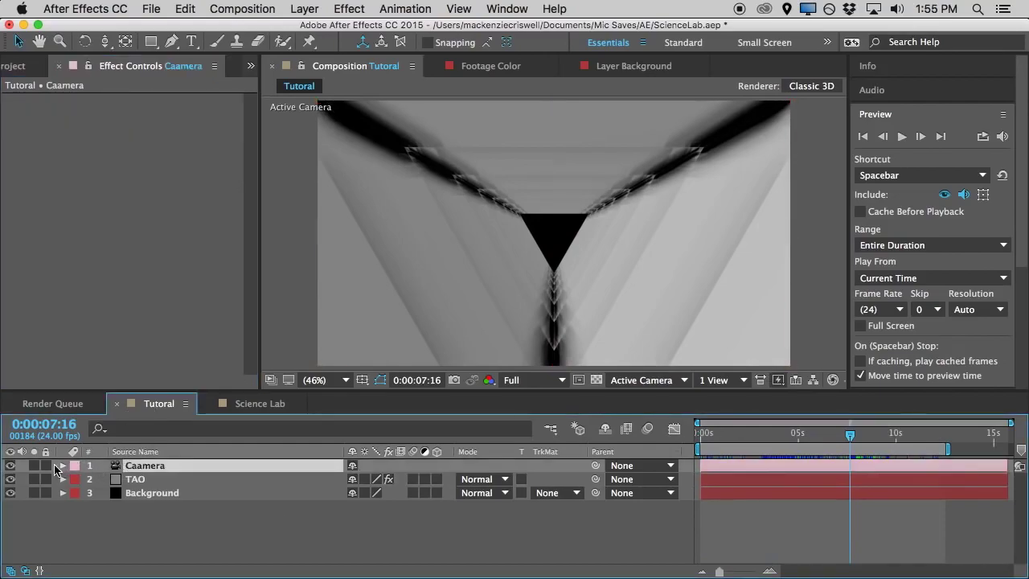
# Expand the camera layer's transform properties down to its rotation values
pyautogui.click(63, 466)
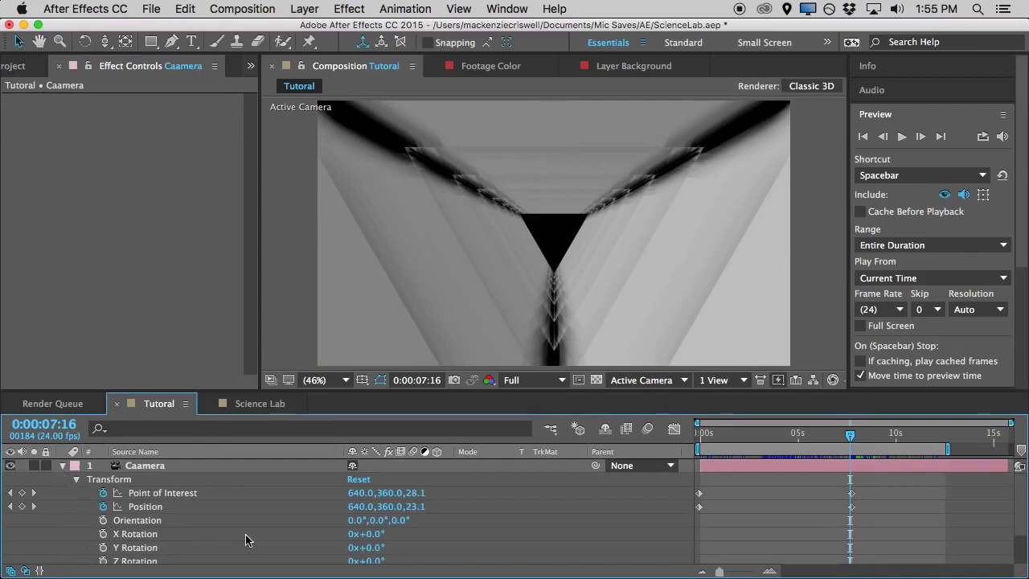
pyautogui.scroll(-2, 247, 540)
# Try out a Z Rotation on the camera and undo it
pyautogui.moveTo(354, 519); pyautogui.dragTo(408, 534)
pyautogui.press('super+z')
pyautogui.press('super+z')
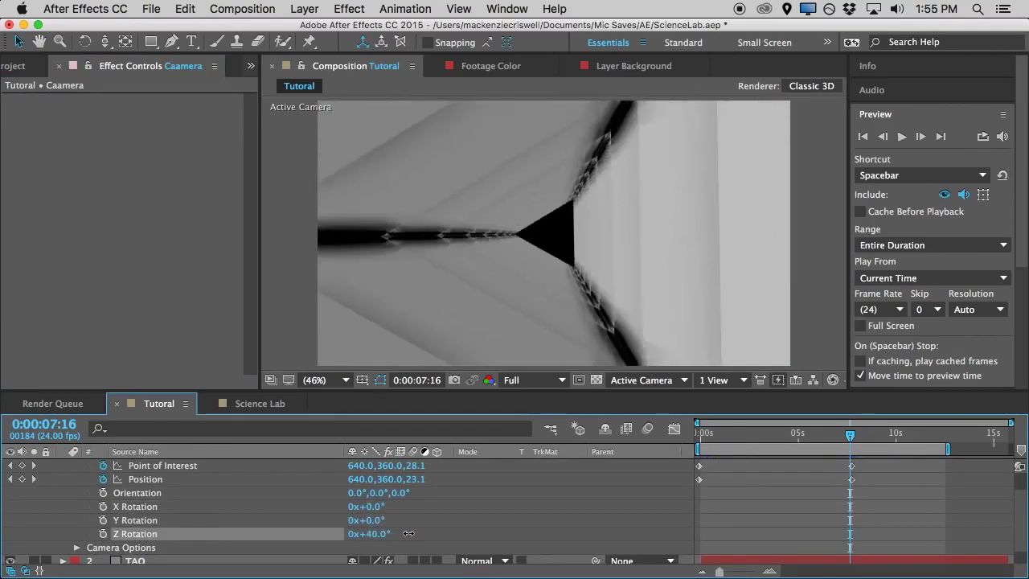
pyautogui.press('super+z')
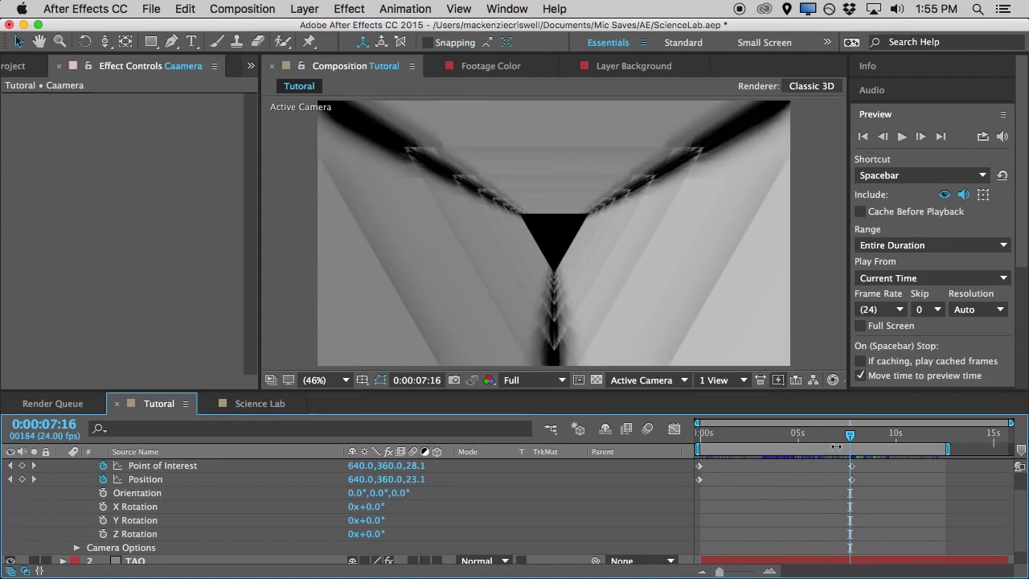
# Keyframe the camera's Z Rotation at 0° at 0:00:07:22 and at -181° at 0:00:00:00
pyautogui.moveTo(850, 438); pyautogui.dragTo(854, 439)
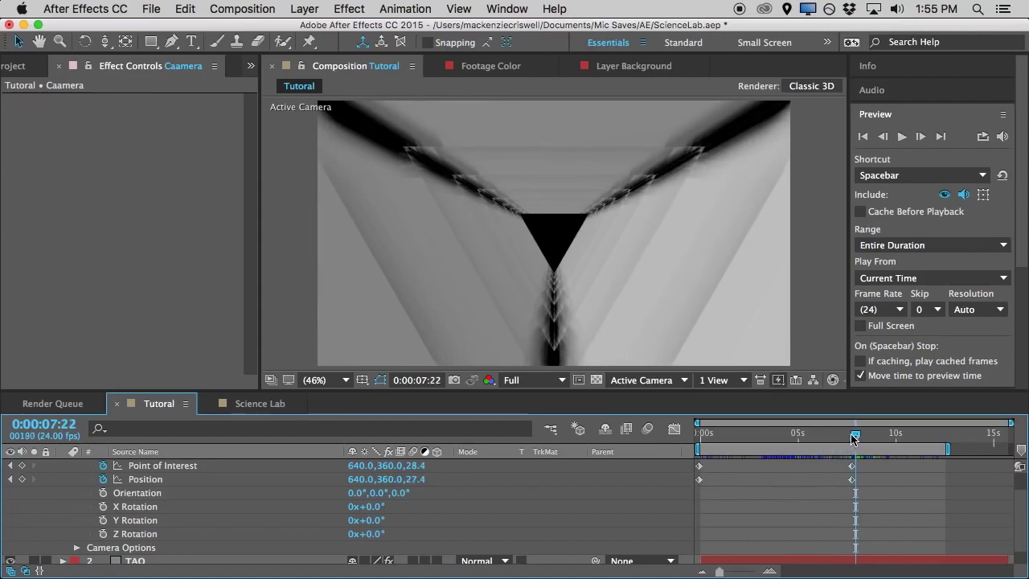
pyautogui.click(103, 534)
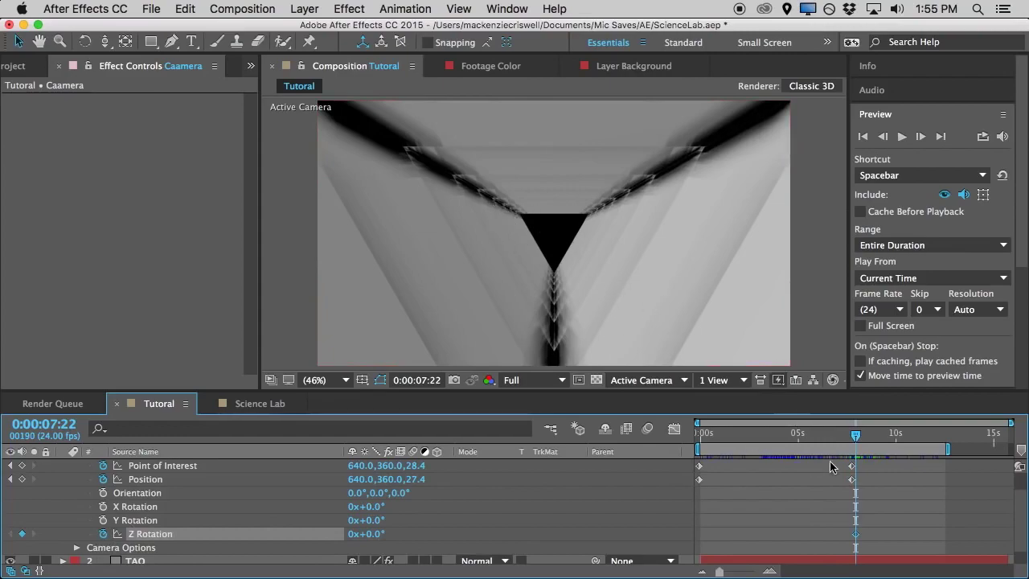
pyautogui.moveTo(864, 442); pyautogui.dragTo(683, 442)
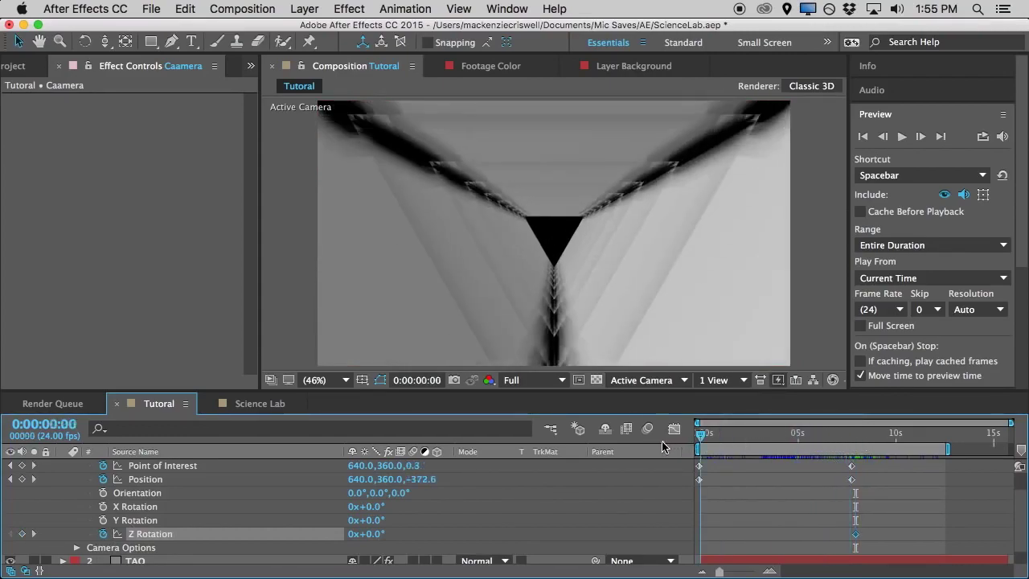
pyautogui.click(369, 534)
pyautogui.moveTo(369, 534); pyautogui.dragTo(248, 554)
pyautogui.moveTo(703, 435); pyautogui.dragTo(645, 452)
# Preview the camera's rotating flight through the tunnel, return to the first frame, and save the project
pyautogui.press('space')
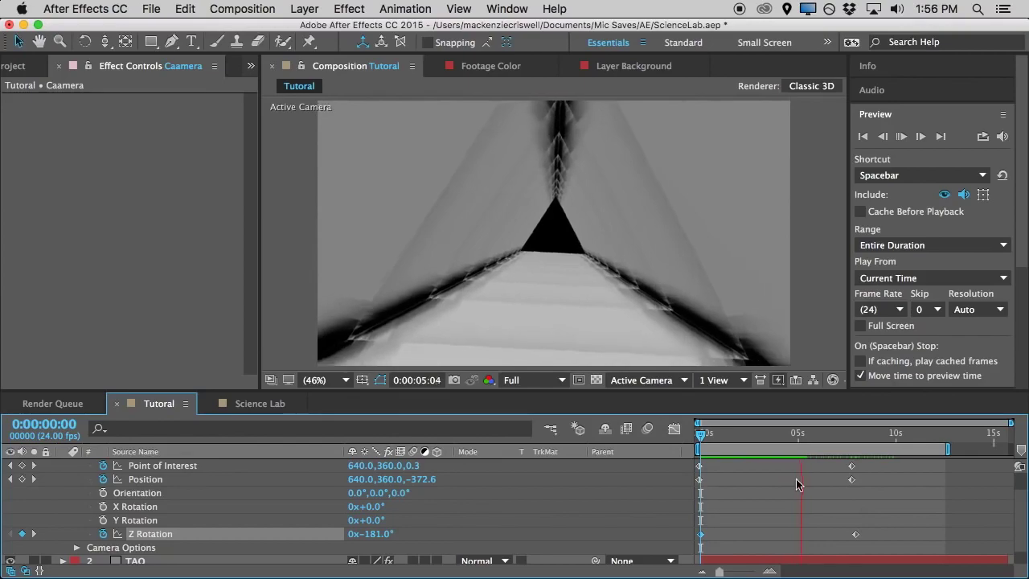
pyautogui.click(709, 435)
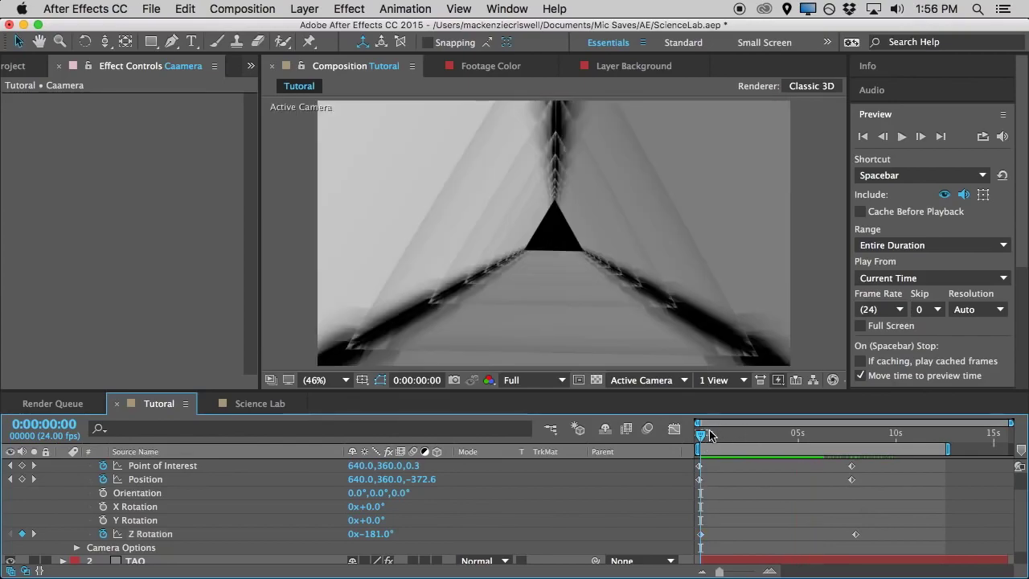
pyautogui.press('super+s')
# Set the TAO layer's AO Intensity to 7 and AO Radius to 28, and adjust its AO Lift
pyautogui.scroll(2, 89, 497)
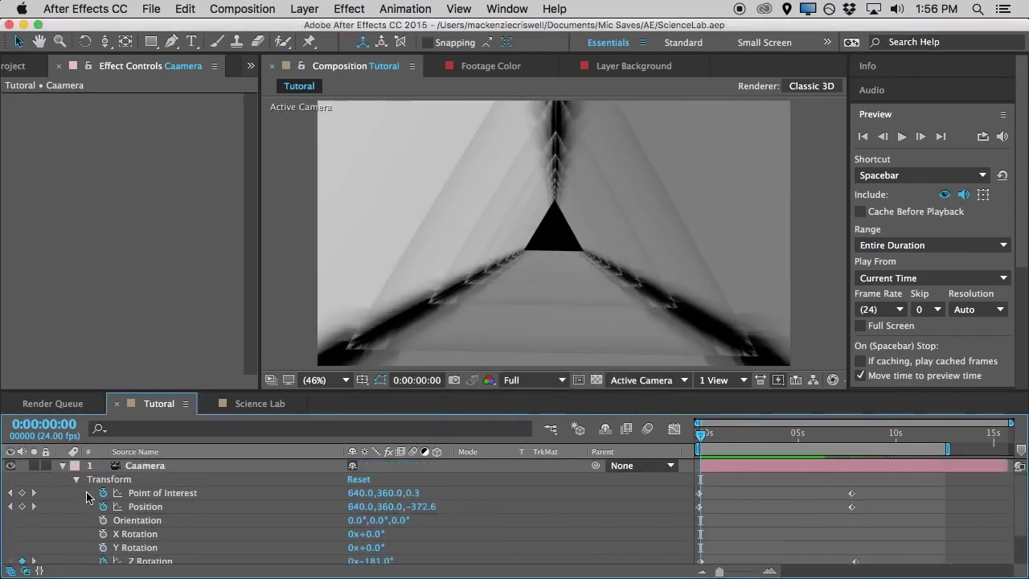
pyautogui.click(61, 466)
pyautogui.click(146, 480)
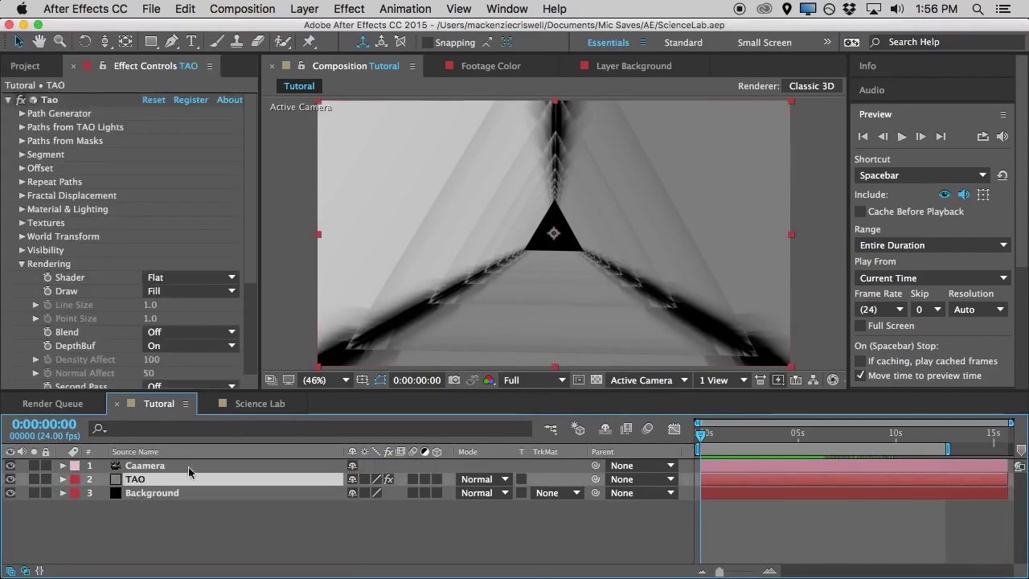
pyautogui.scroll(-5, 120, 354)
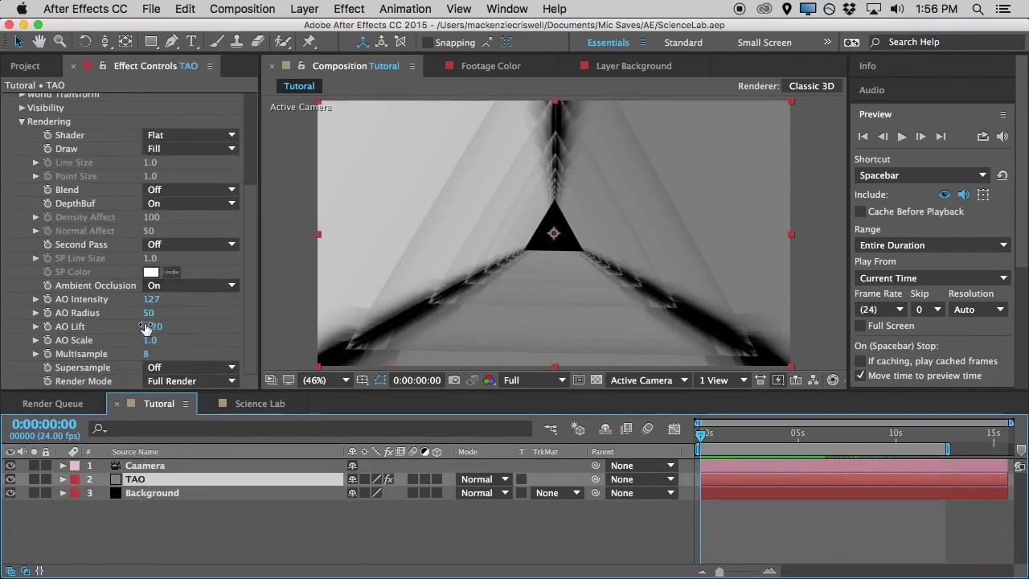
pyautogui.moveTo(152, 304); pyautogui.dragTo(61, 315)
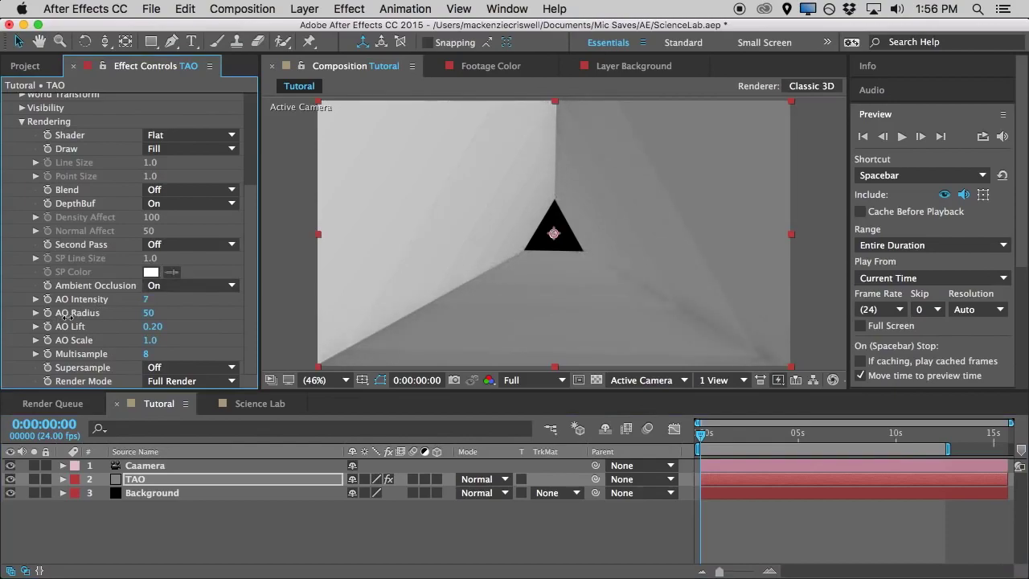
pyautogui.moveTo(72, 313); pyautogui.dragTo(165, 312)
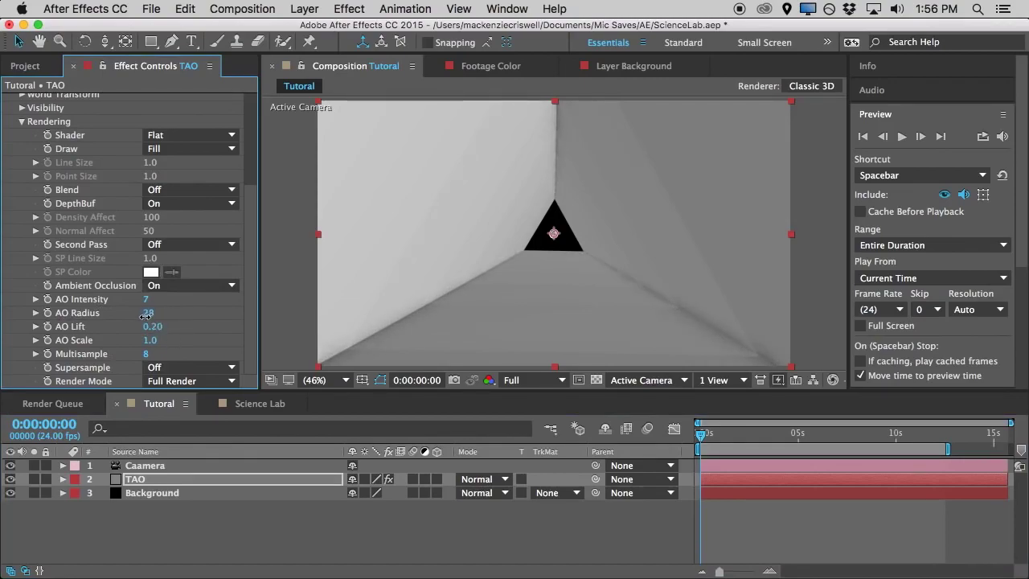
pyautogui.moveTo(163, 327); pyautogui.dragTo(117, 330)
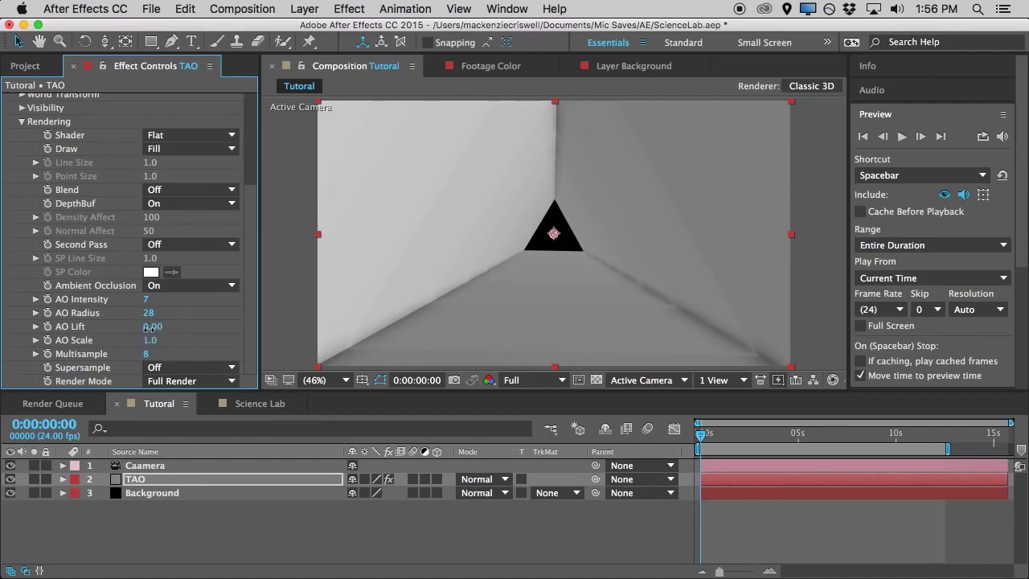
pyautogui.moveTo(148, 326); pyautogui.dragTo(183, 327)
# Show Tao's Material & Lighting settings and add a white point light at 100% intensity, without falloff or shadows
pyautogui.click(159, 493)
pyautogui.click(155, 481)
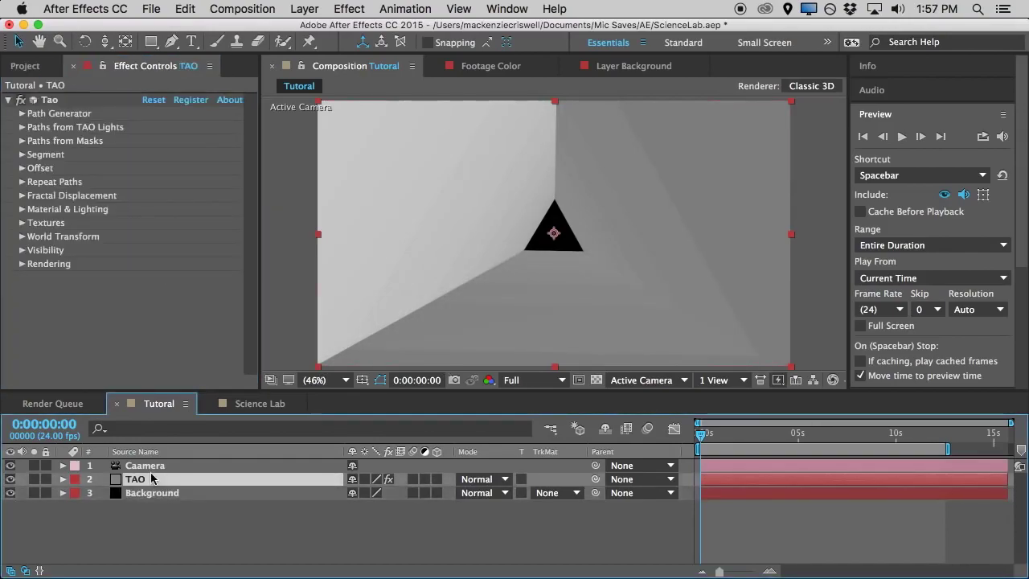
pyautogui.click(23, 209)
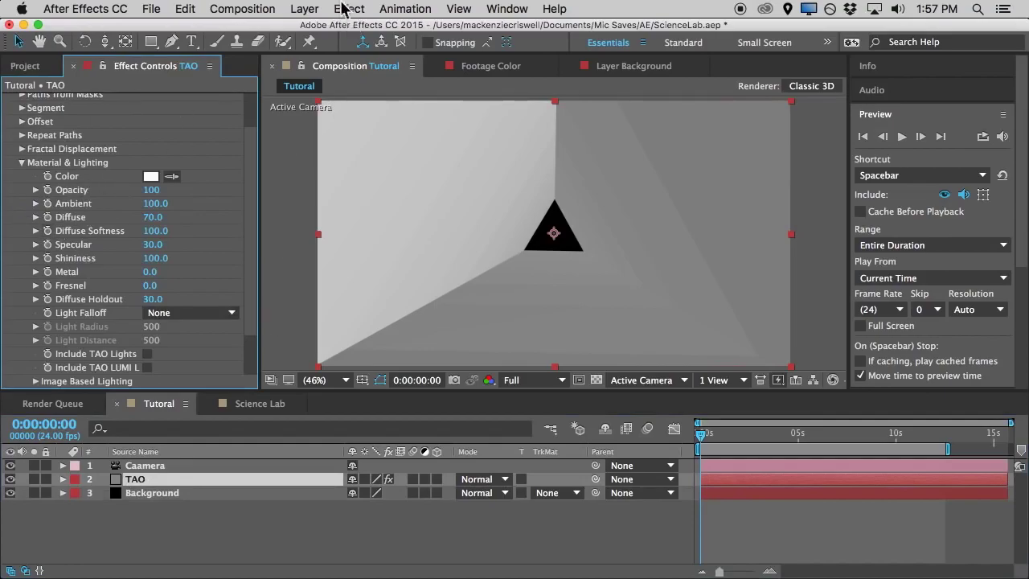
pyautogui.click(310, 9)
pyautogui.moveTo(460, 28)
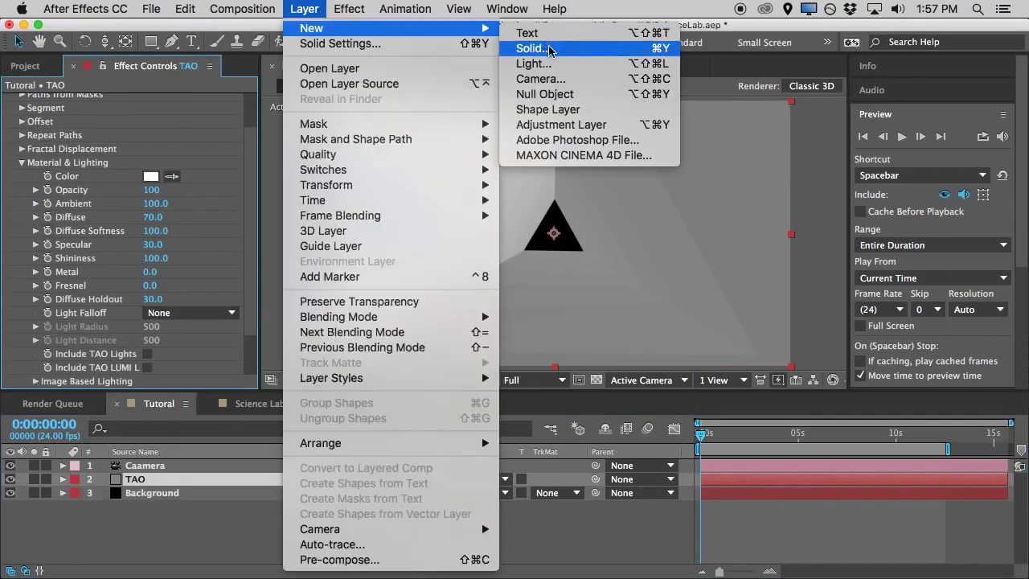
pyautogui.click(583, 65)
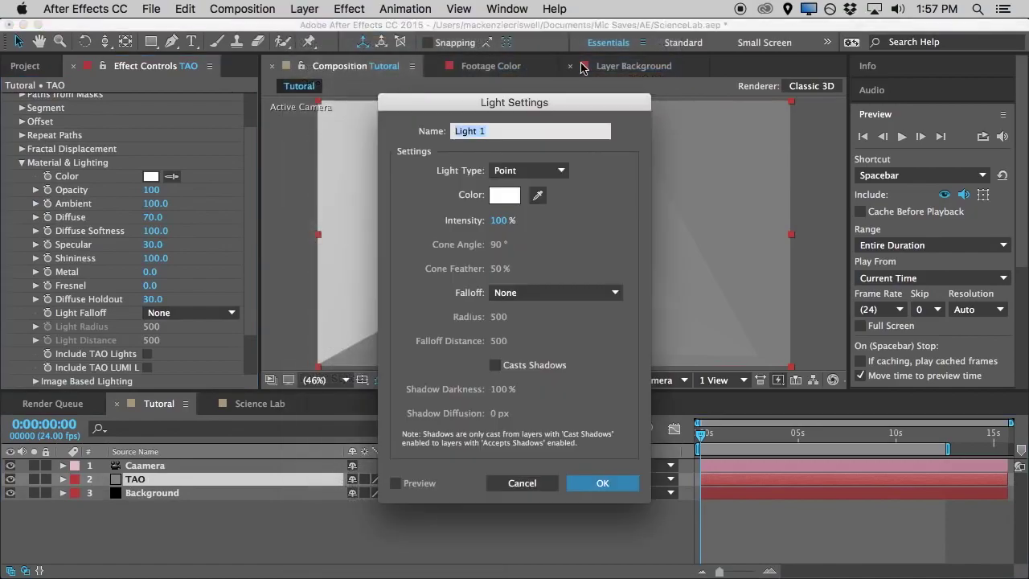
pyautogui.click(602, 483)
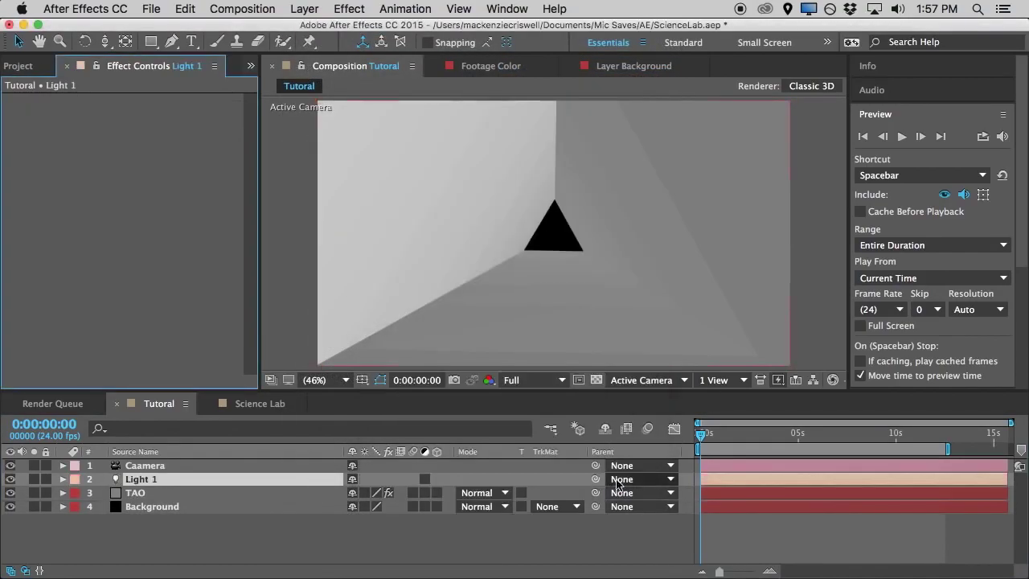
pyautogui.scroll(-8, 560, 278)
pyautogui.scroll(10, 563, 278)
pyautogui.scroll(-4, 567, 287)
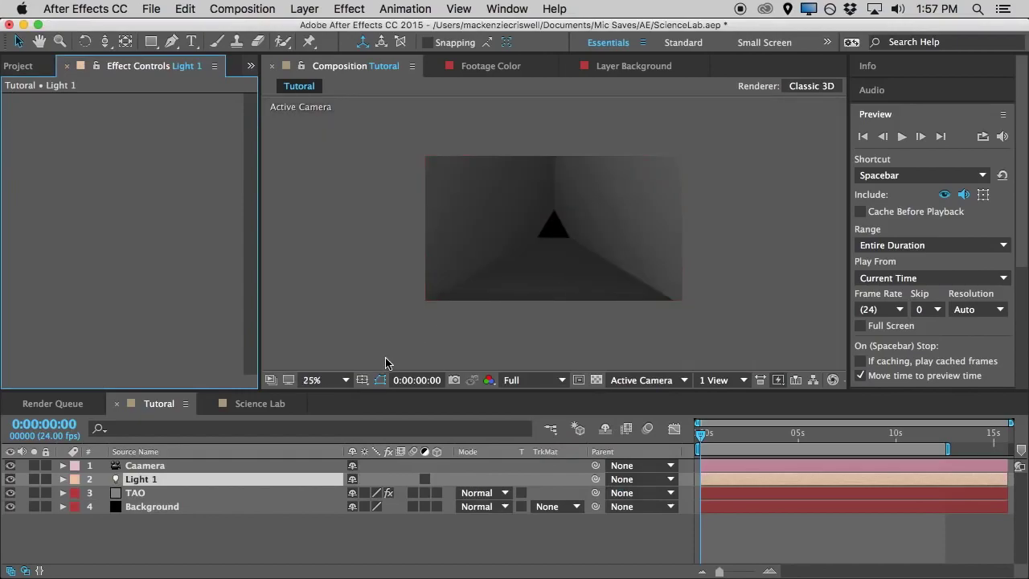
pyautogui.click(325, 381)
pyautogui.click(323, 322)
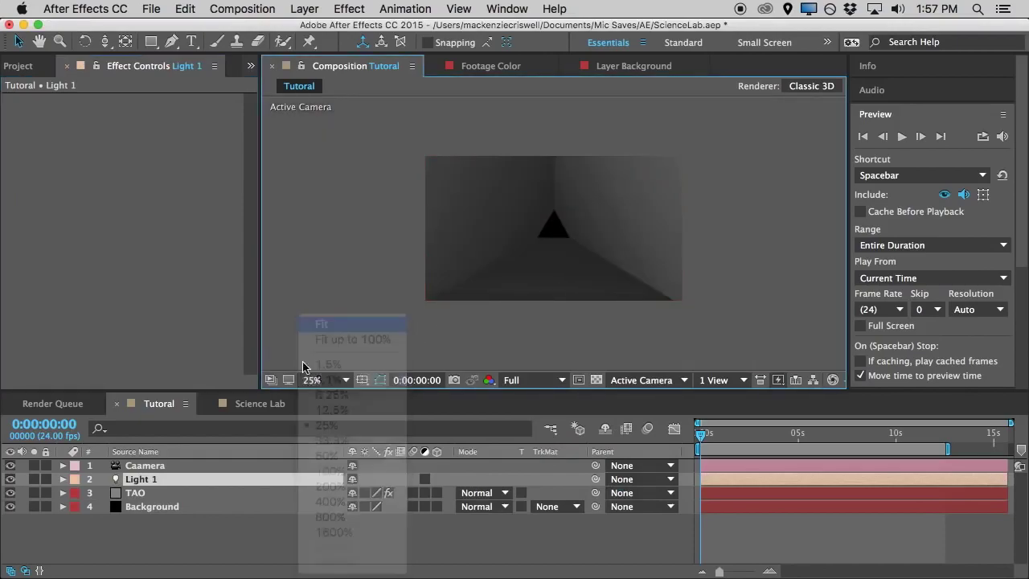
# Position Light 1 inside the tunnel at about 635.6, 400.5, 1218.9
pyautogui.click(138, 482)
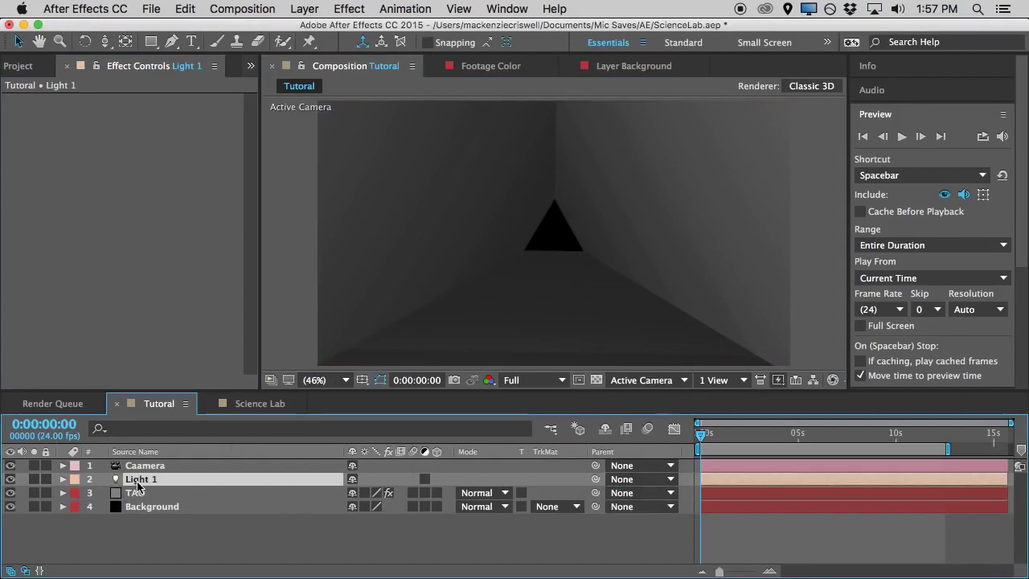
pyautogui.press('p')
pyautogui.moveTo(380, 493); pyautogui.dragTo(418, 450)
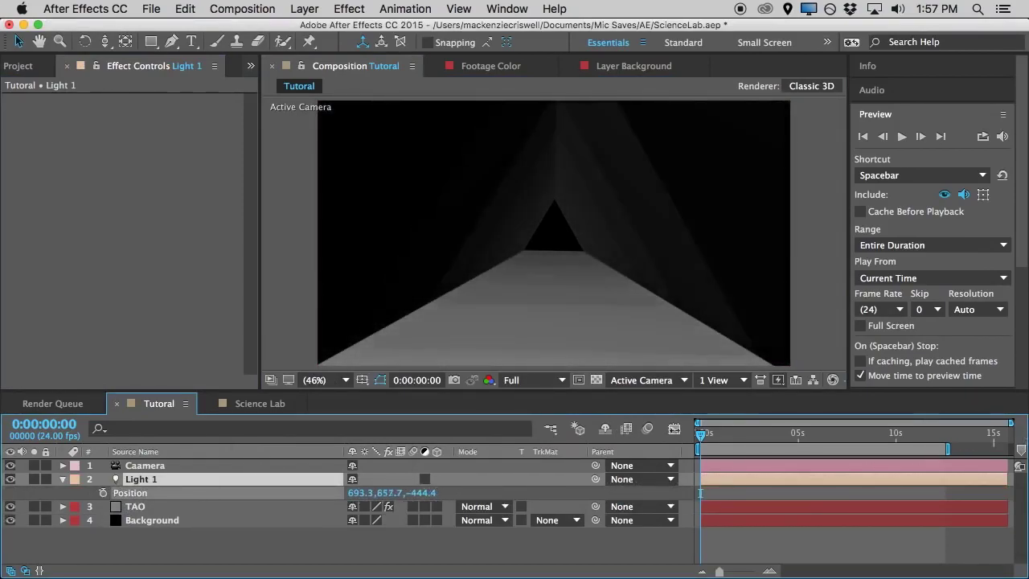
pyautogui.hotkey('ctrl', 'z')
pyautogui.moveTo(422, 492); pyautogui.dragTo(852, 466)
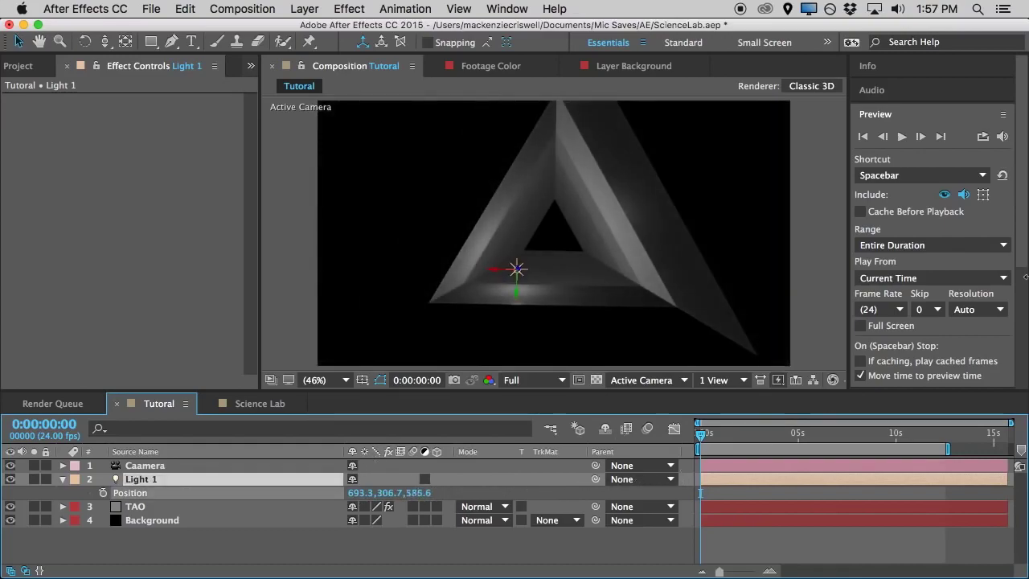
pyautogui.moveTo(504, 287); pyautogui.dragTo(444, 326)
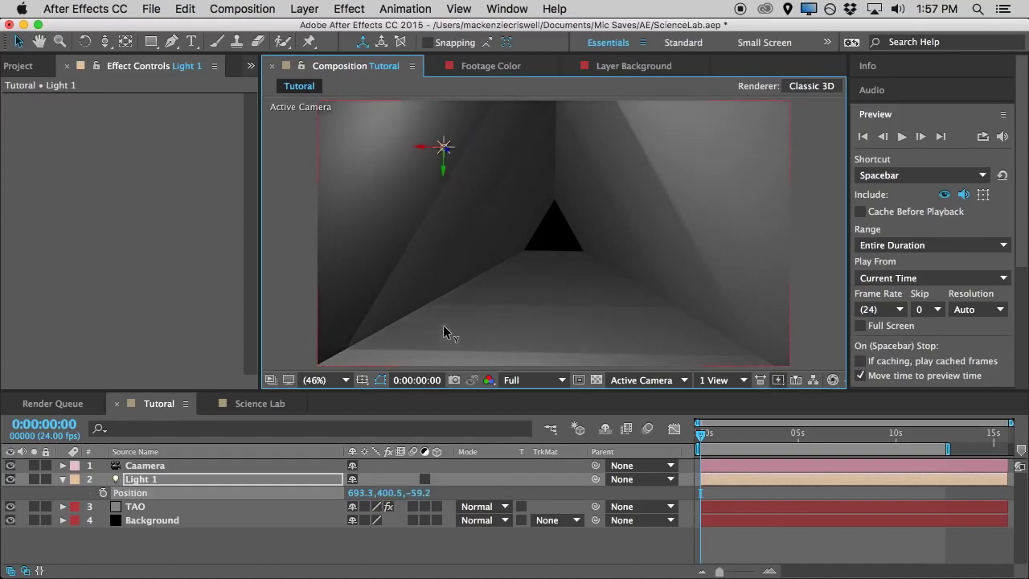
pyautogui.moveTo(426, 148); pyautogui.dragTo(479, 151)
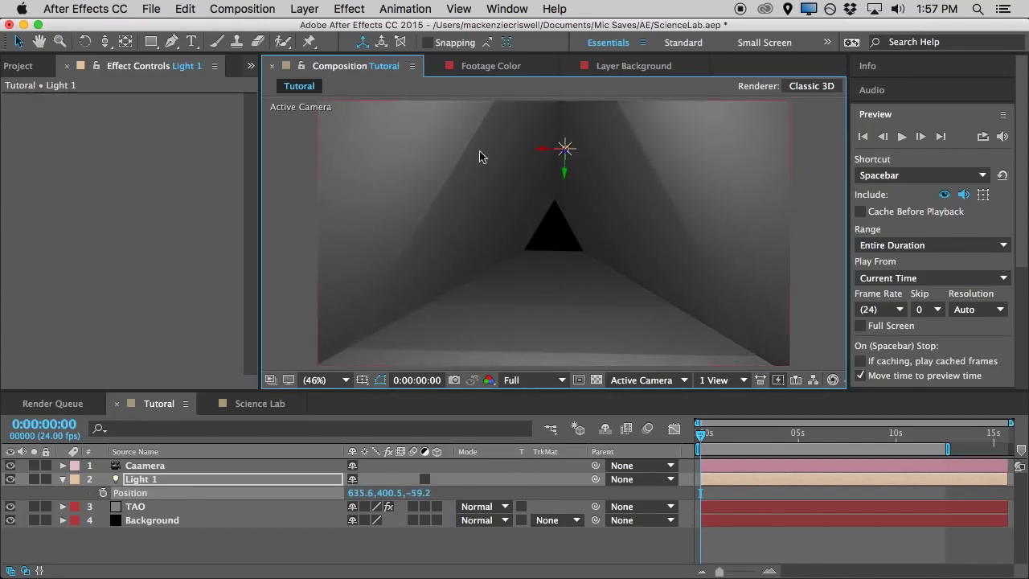
pyautogui.moveTo(565, 152); pyautogui.dragTo(283, 576)
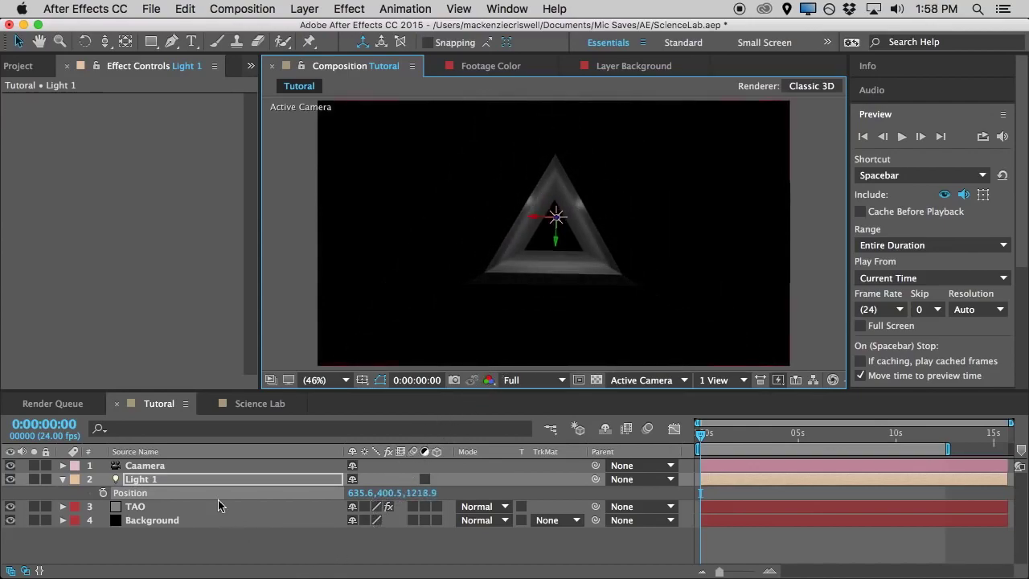
# Set Light 1's Intensity to 281% and move the light along Z toward the camera, checking the lighting at 0:00:01:14
pyautogui.click(189, 478)
pyautogui.press('t')
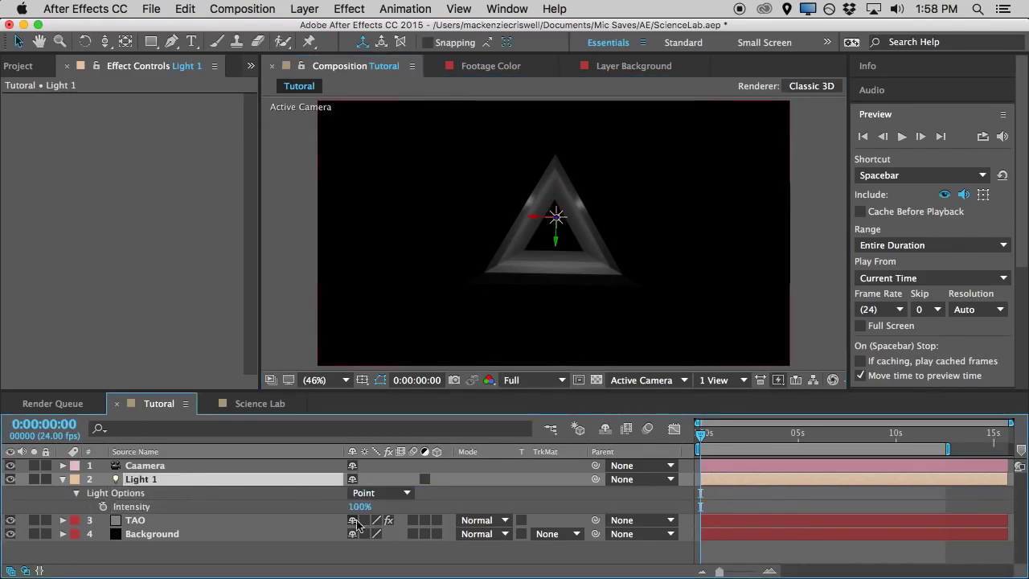
pyautogui.moveTo(359, 513); pyautogui.dragTo(593, 149)
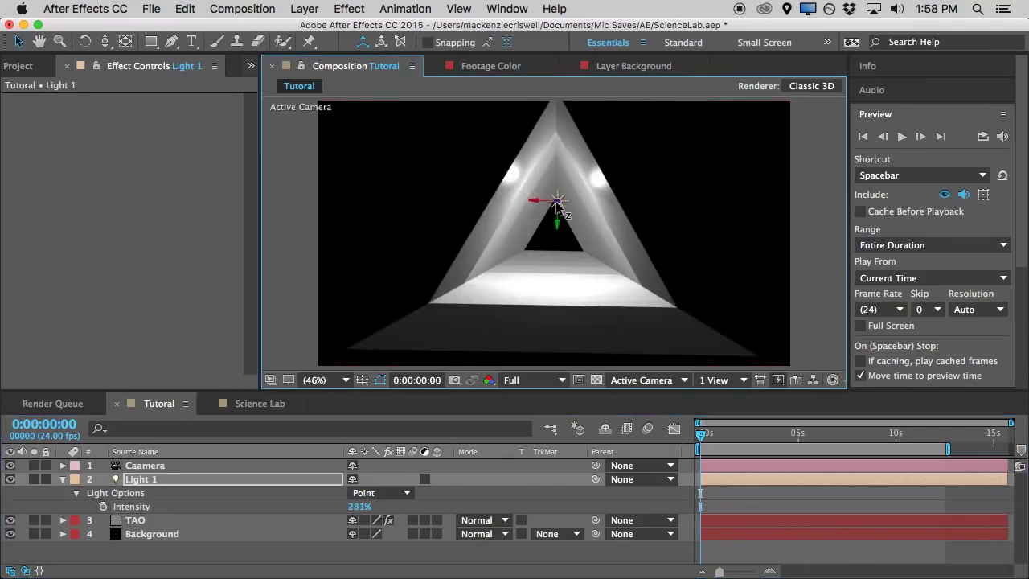
pyautogui.moveTo(558, 207); pyautogui.dragTo(690, 6)
pyautogui.moveTo(836, 434); pyautogui.dragTo(731, 448)
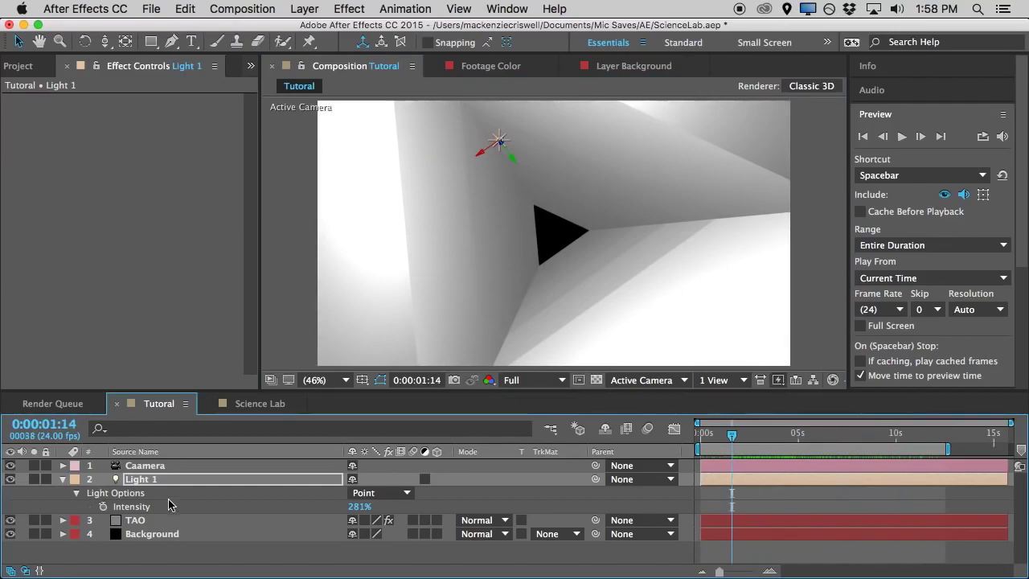
# Change the TAO layer's material color to a dark gray
pyautogui.click(153, 520)
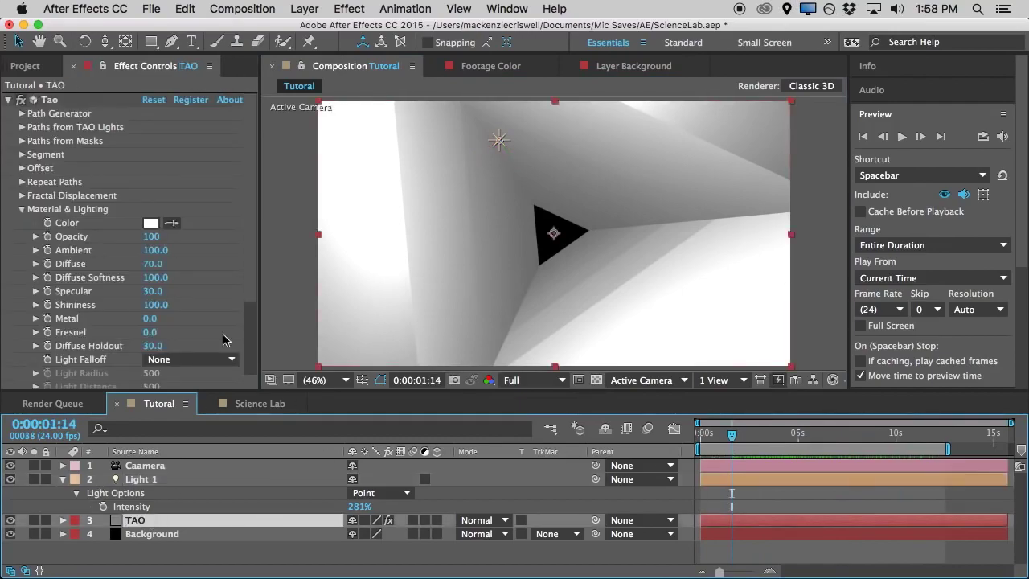
pyautogui.click(151, 223)
pyautogui.click(381, 413)
pyautogui.moveTo(381, 413); pyautogui.dragTo(136, 572)
pyautogui.moveTo(221, 475)
pyautogui.mouseDown()
pyautogui.moveTo(224, 392)
pyautogui.moveTo(213, 461)
pyautogui.mouseUp()
pyautogui.click(692, 272)
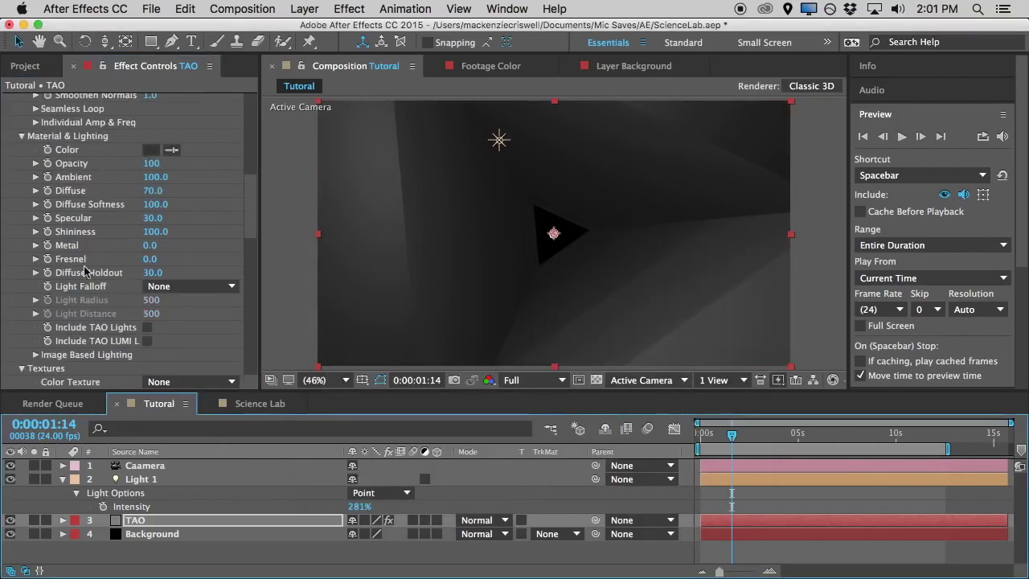
# Set the built-in environment of Tao's Image Based Lighting to Graffiti Ruin
pyautogui.scroll(-2, 56, 336)
pyautogui.click(36, 330)
pyautogui.scroll(-2, 48, 334)
pyautogui.click(167, 286)
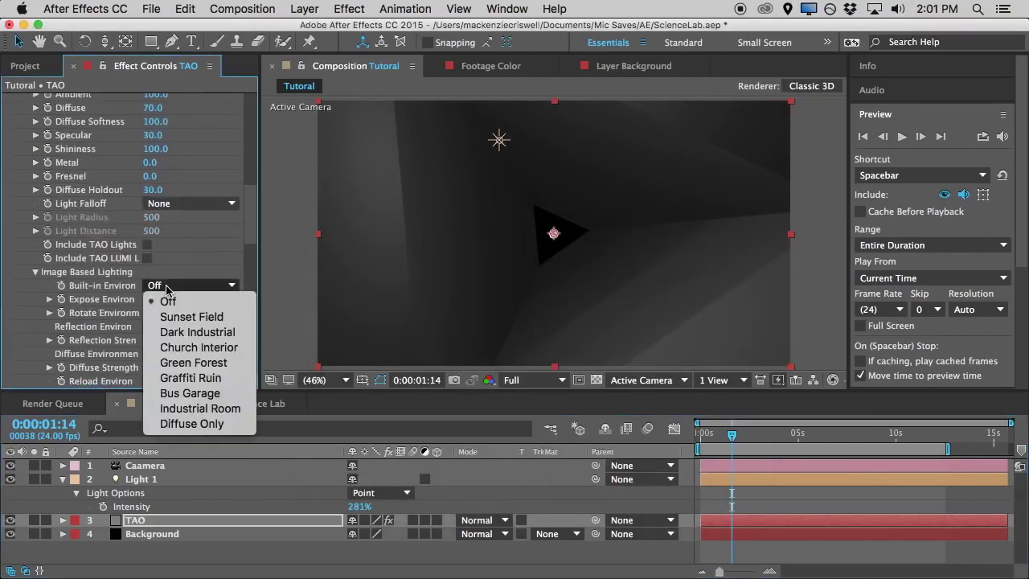
pyautogui.click(209, 378)
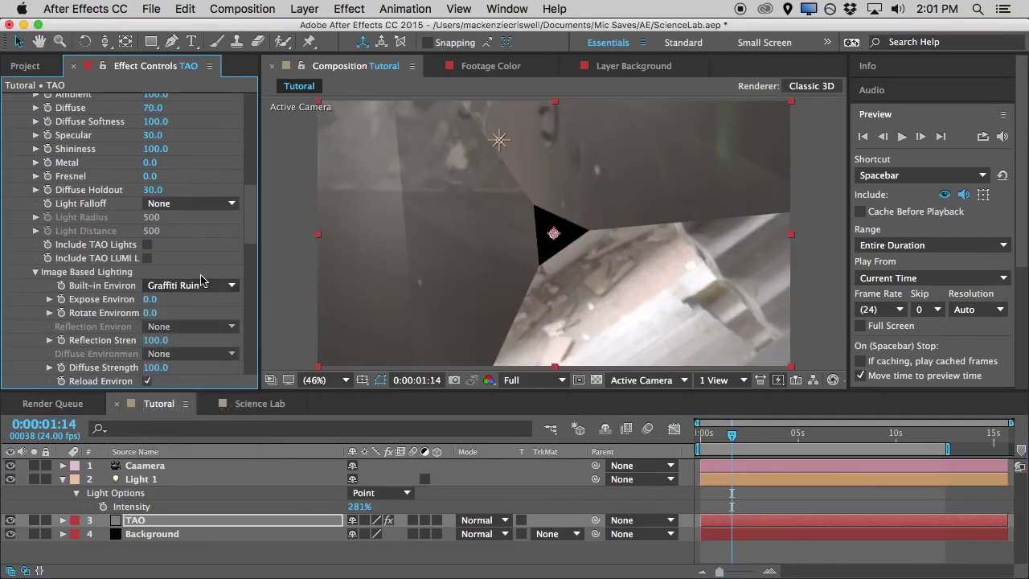
# Try the Sunset Field and Dark Industrial built-in environments in Tao's Image Based Lighting, and return to Graffiti Ruin
pyautogui.click(193, 286)
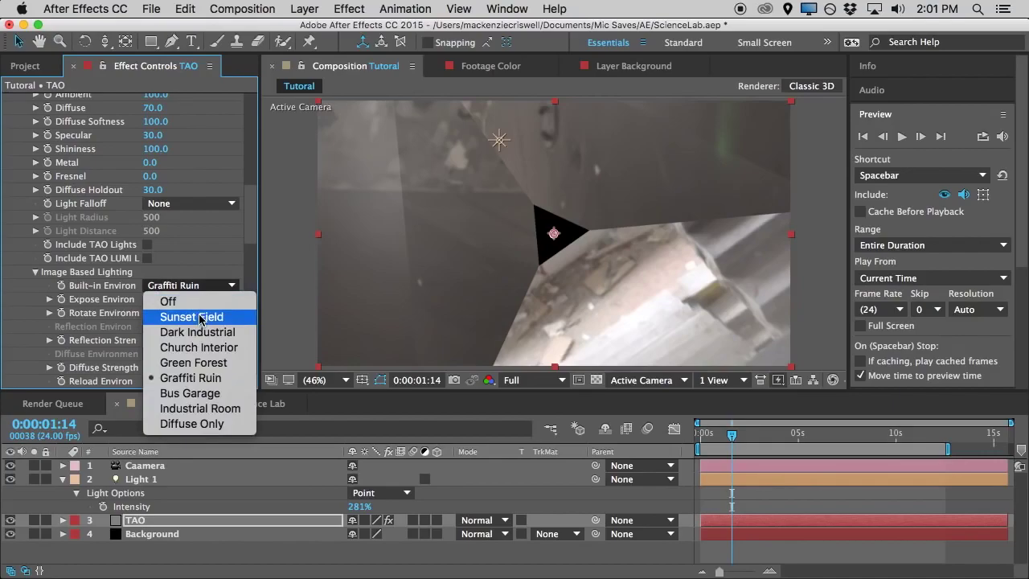
pyautogui.click(200, 318)
pyautogui.click(205, 287)
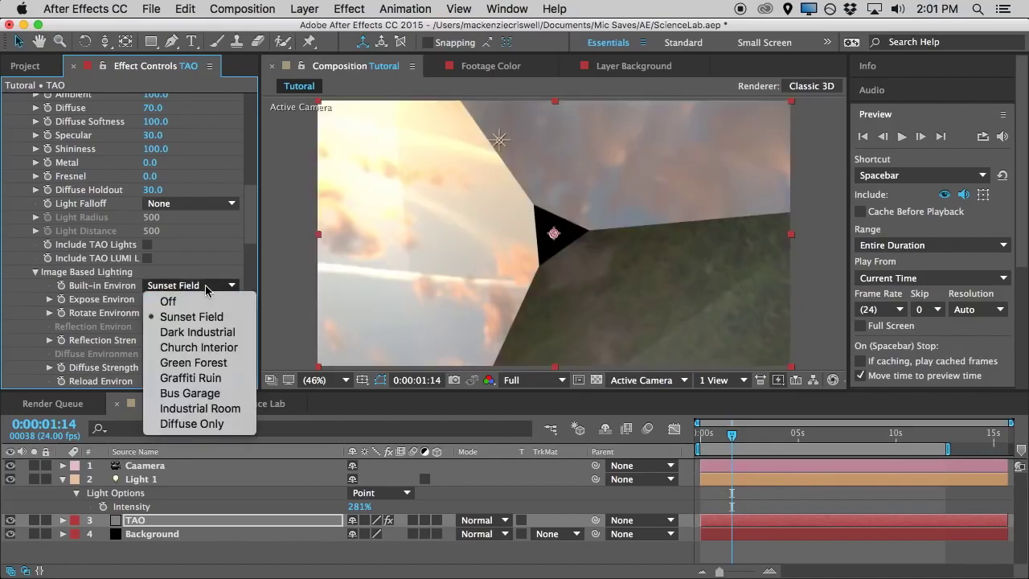
pyautogui.click(219, 332)
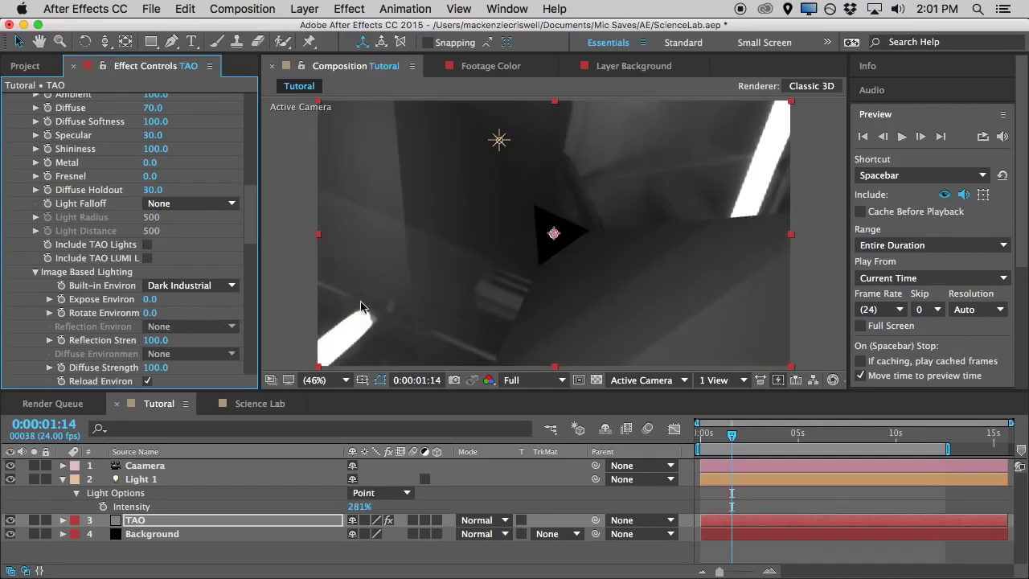
pyautogui.click(181, 288)
pyautogui.click(445, 310)
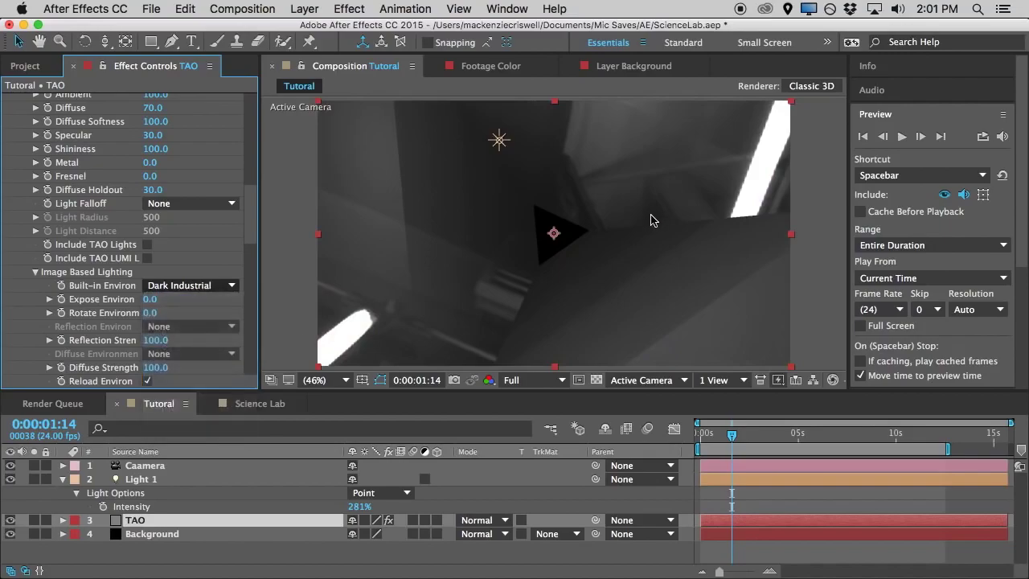
pyautogui.press('Down')
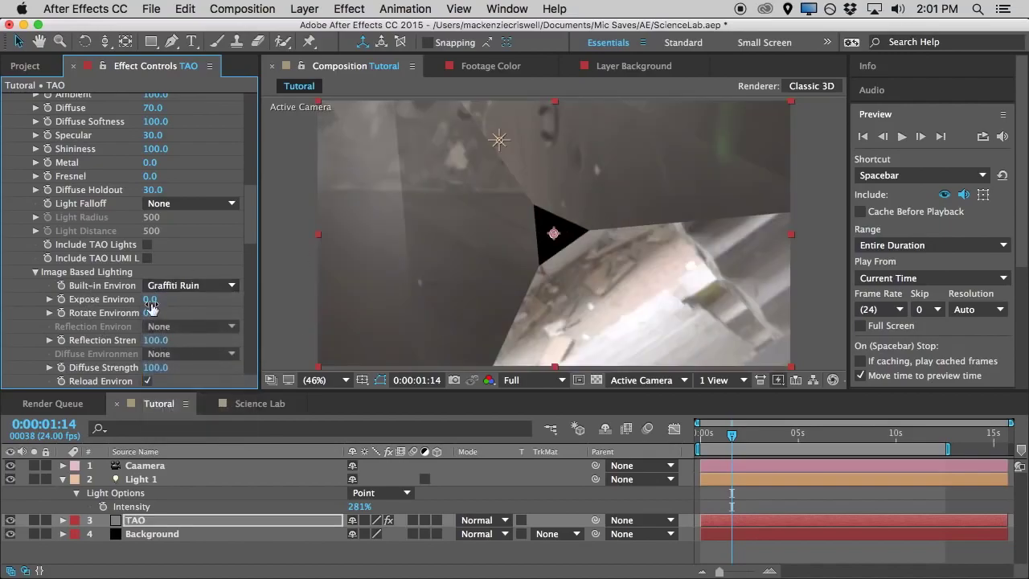
# Add a white (FFFFFF) 1280 x 720 px solid and place it directly below the TAO layer
pyautogui.scroll(5, 138, 291)
pyautogui.click(156, 553)
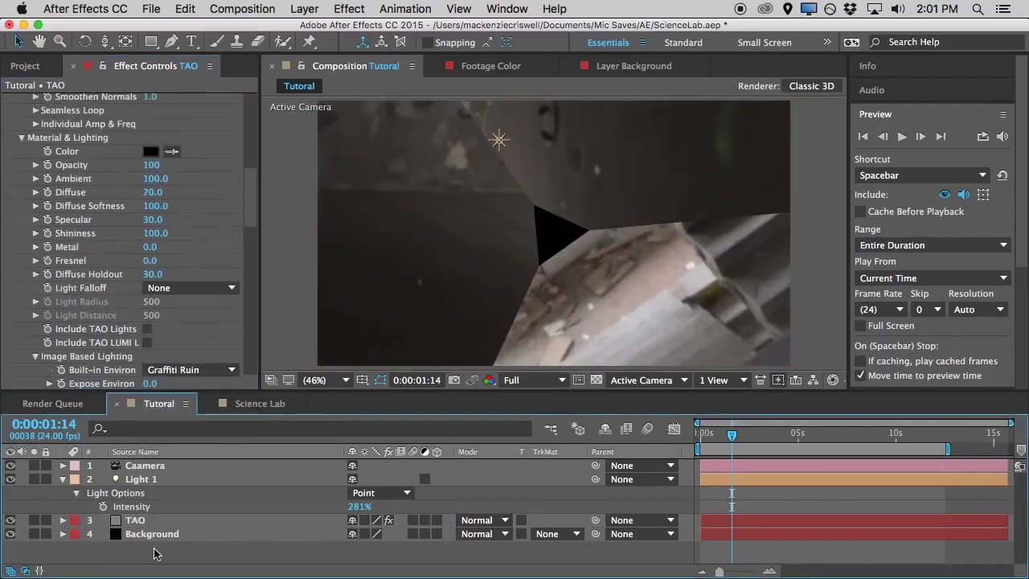
pyautogui.press('super+y')
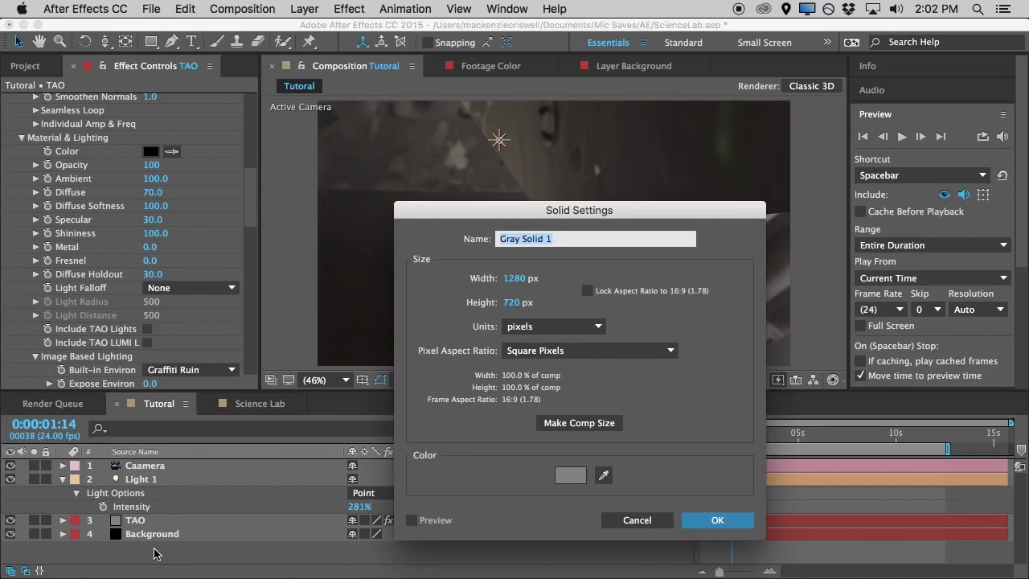
pyautogui.click(584, 479)
pyautogui.write('FFFFFF')
pyautogui.click(673, 274)
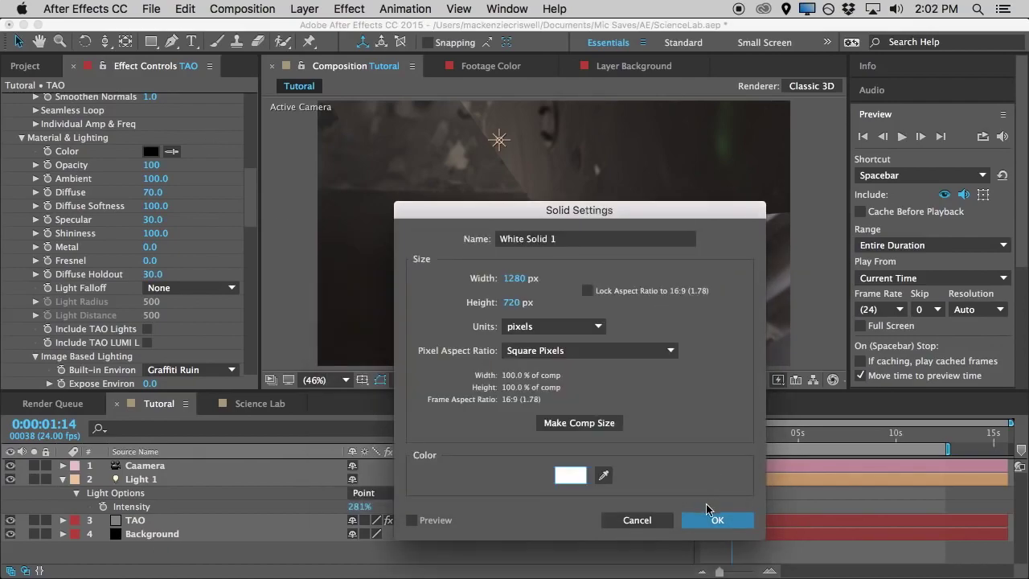
pyautogui.click(708, 520)
pyautogui.moveTo(169, 477); pyautogui.dragTo(132, 540)
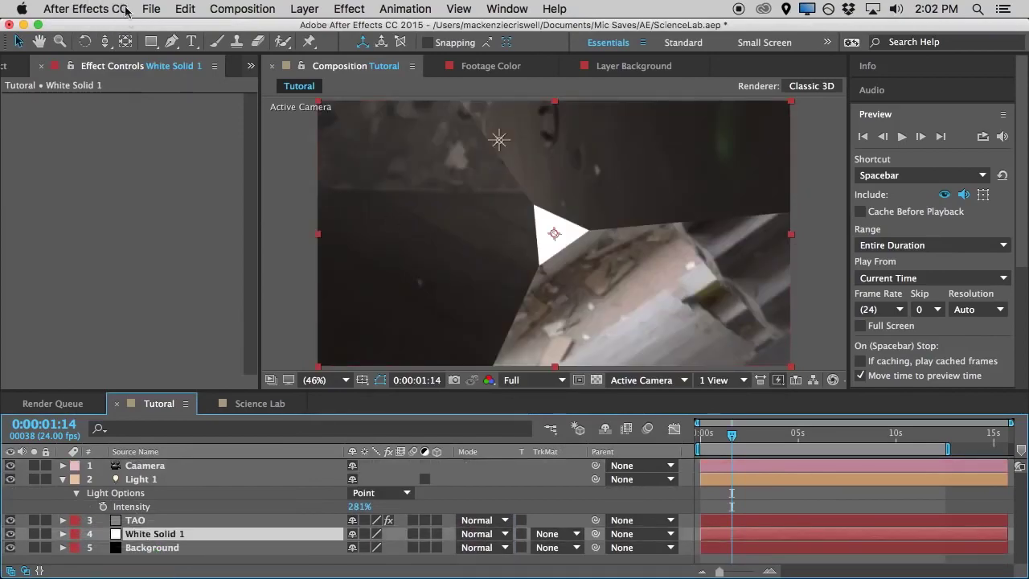
# Draw a large elliptical mask around the centre of the white solid, and deselect the layer
pyautogui.click(150, 41)
pyautogui.click(215, 76)
pyautogui.moveTo(421, 148); pyautogui.dragTo(674, 334)
pyautogui.click(832, 549)
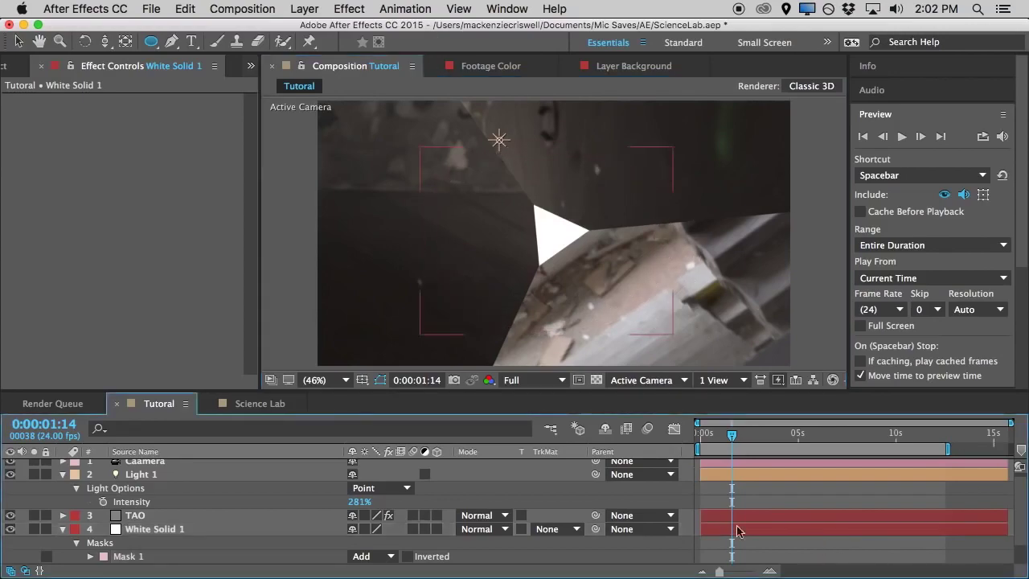
# Examine the finished Science Lab composition at 0:00:02:12 as a reference for the tunnel's glowing end
pyautogui.click(260, 404)
pyautogui.moveTo(738, 436); pyautogui.dragTo(748, 438)
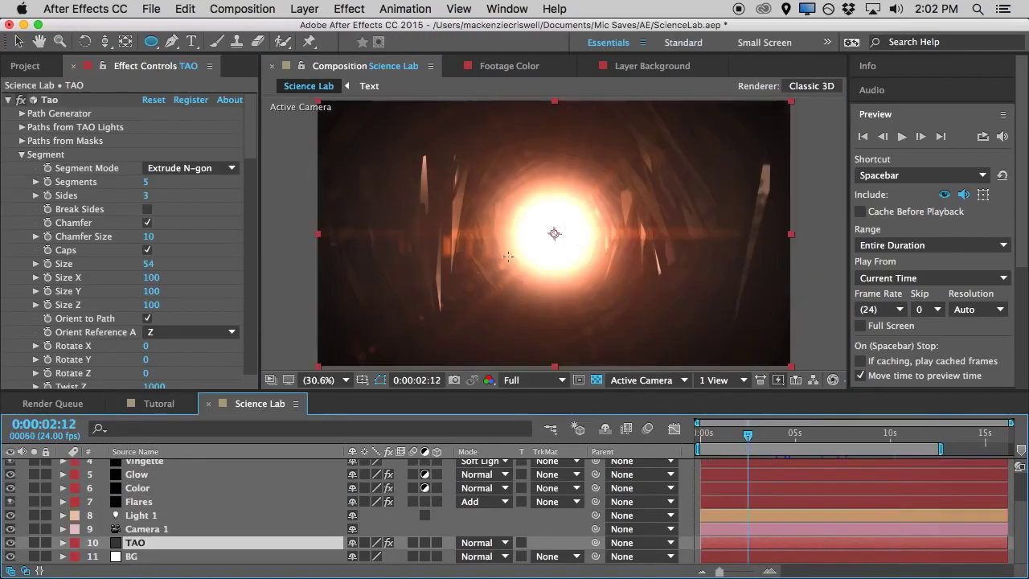
pyautogui.press('super+shift+a')
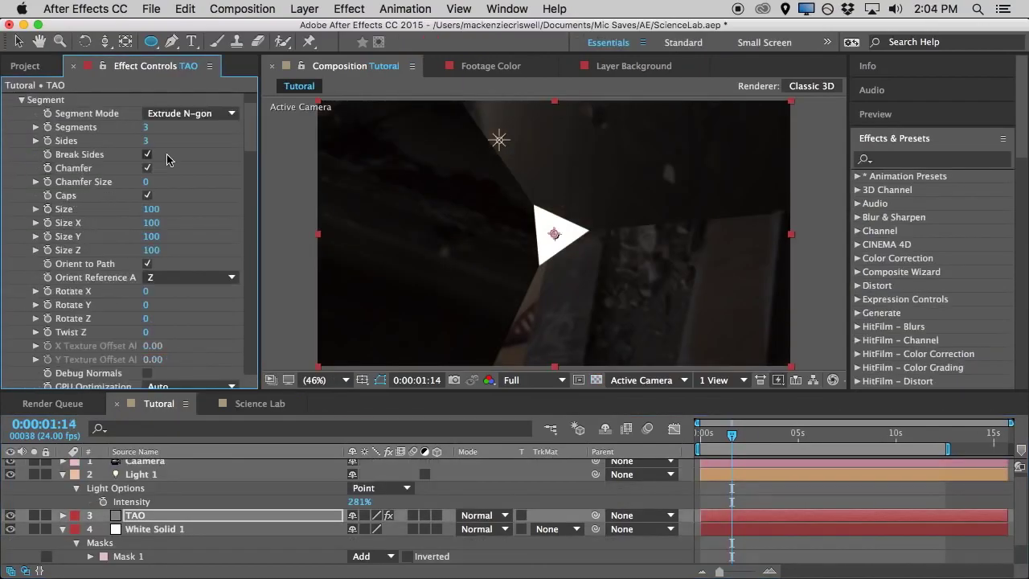
# Set the TAO layer's segment shape to 7 segments, 4 sides, Twist Z 1000 and Rotate X 182
pyautogui.moveTo(152, 127)
pyautogui.mouseDown()
pyautogui.moveTo(147, 146)
pyautogui.moveTo(155, 142)
pyautogui.mouseUp()
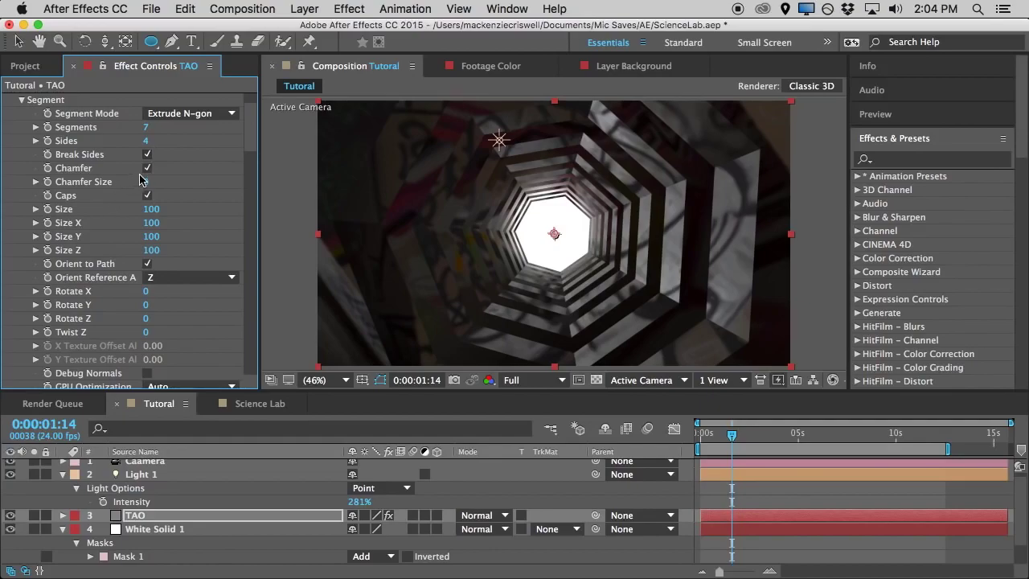
pyautogui.moveTo(165, 182); pyautogui.dragTo(147, 194)
pyautogui.moveTo(144, 334); pyautogui.dragTo(977, 243)
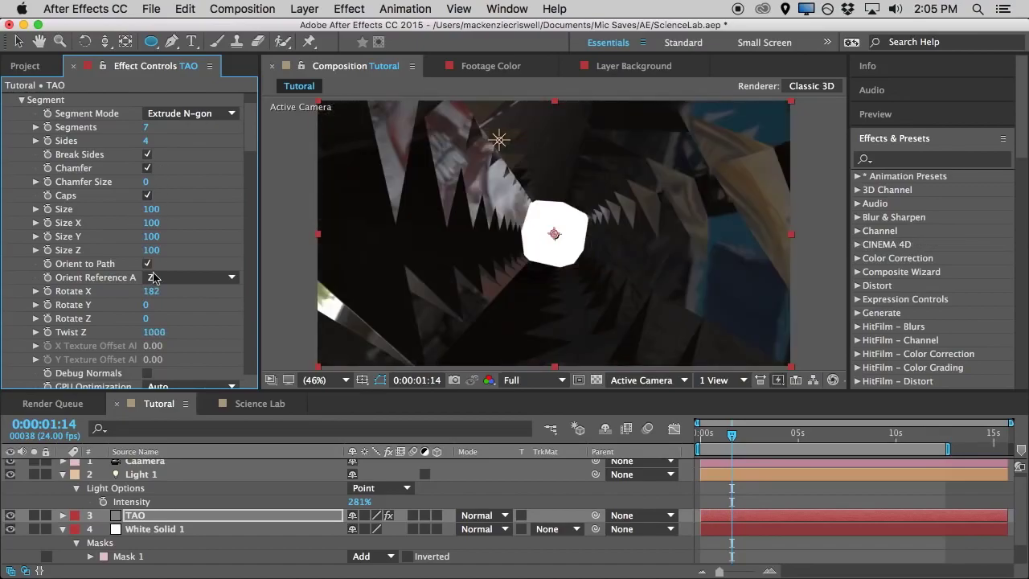
# Change the TAO layer's Material & Lighting color to a medium gray
pyautogui.scroll(-15, 153, 277)
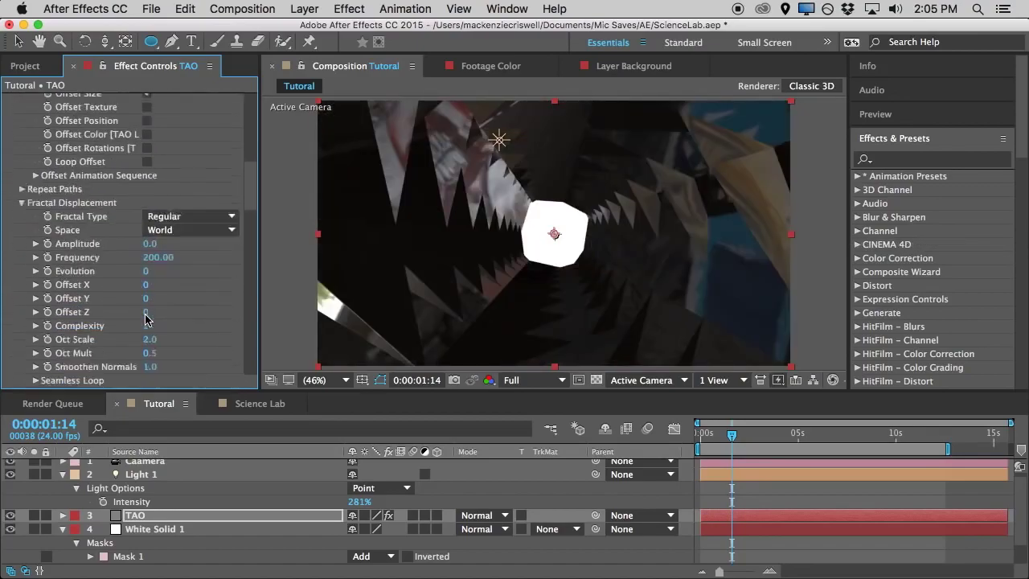
pyautogui.scroll(6, 148, 319)
pyautogui.scroll(-3, 147, 320)
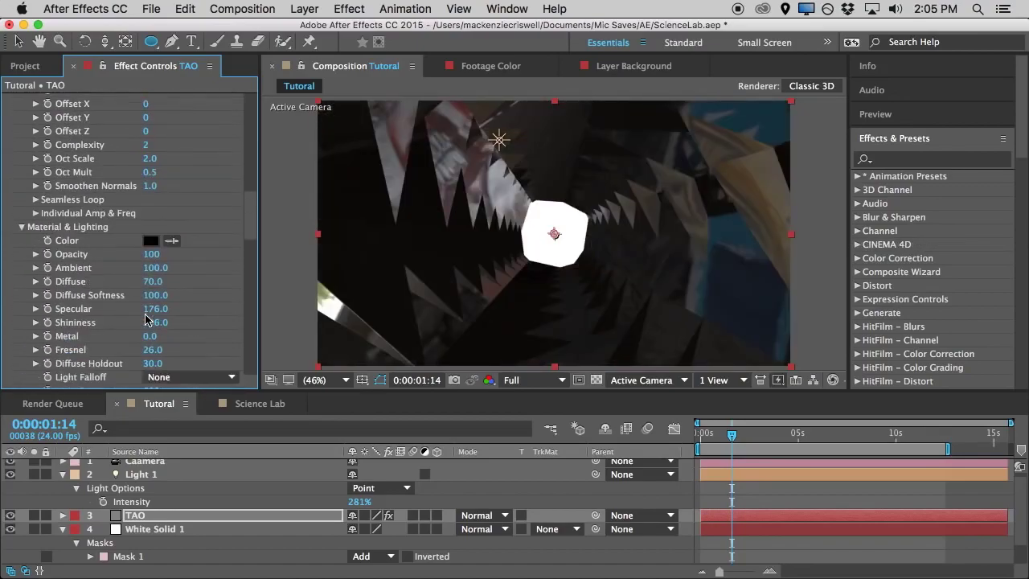
pyautogui.click(153, 240)
pyautogui.moveTo(380, 345)
pyautogui.mouseDown()
pyautogui.moveTo(395, 345)
pyautogui.moveTo(354, 281)
pyautogui.moveTo(252, 295)
pyautogui.moveTo(265, 407)
pyautogui.moveTo(334, 392)
pyautogui.mouseUp()
pyautogui.click(695, 273)
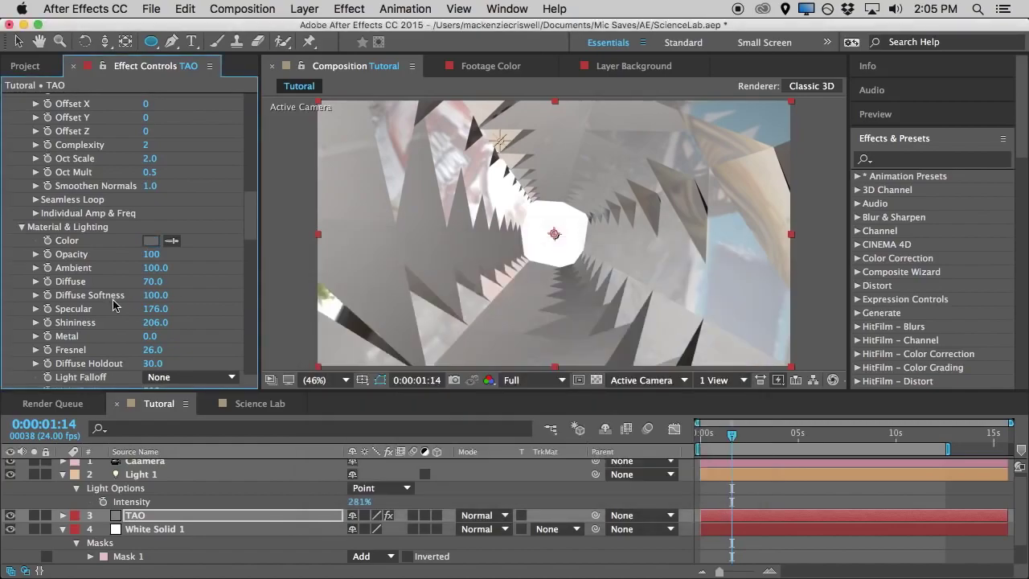
# Set the built-in environment of Tao's Image Based Lighting to Off
pyautogui.scroll(-5, 113, 303)
pyautogui.click(187, 339)
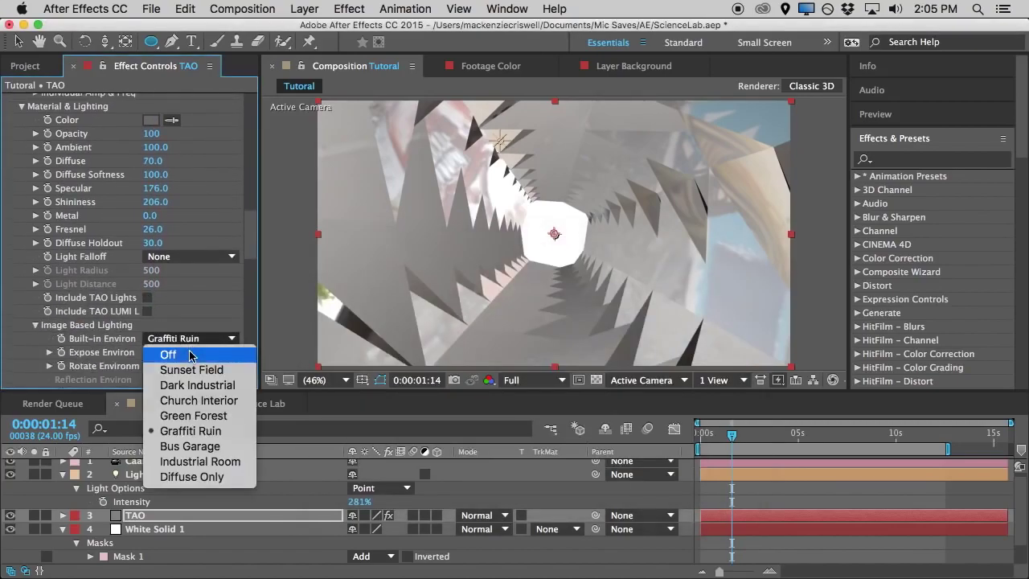
pyautogui.click(190, 355)
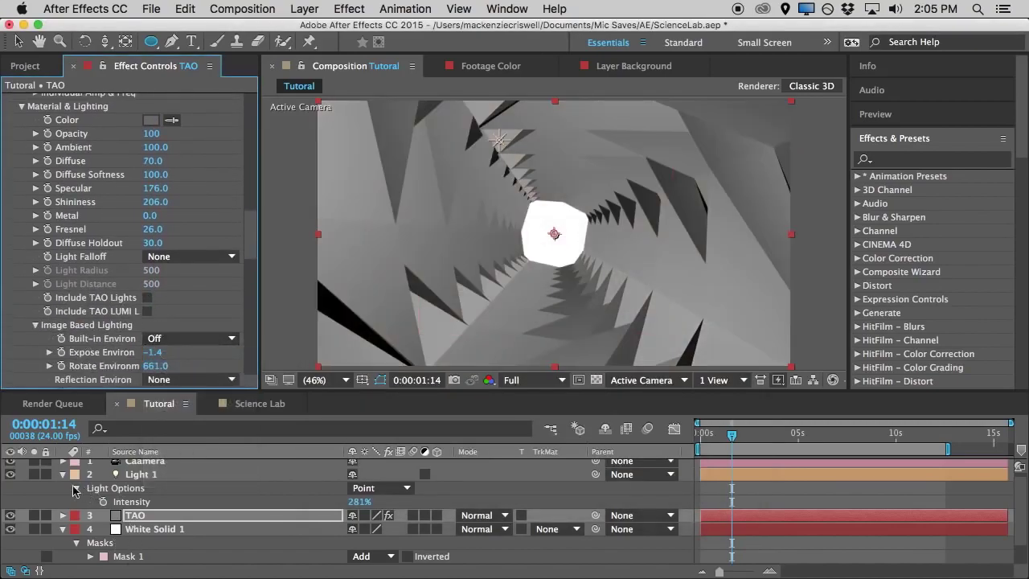
# In Tao's First Repeater, set R1 Repetitions to 10 and R1 World Pos Z to 320
pyautogui.scroll(-10, 60, 303)
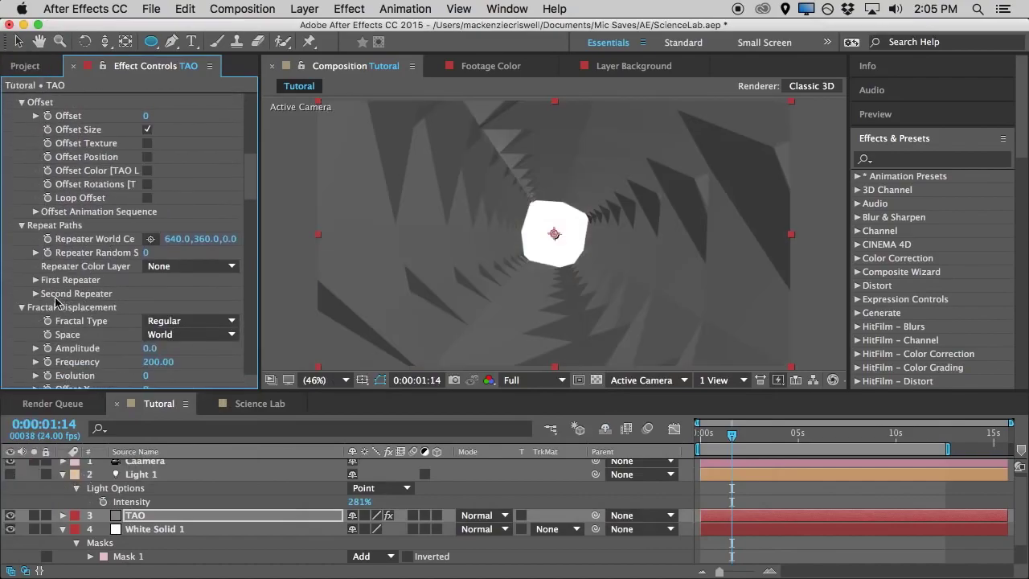
pyautogui.click(35, 280)
pyautogui.scroll(-4, 155, 285)
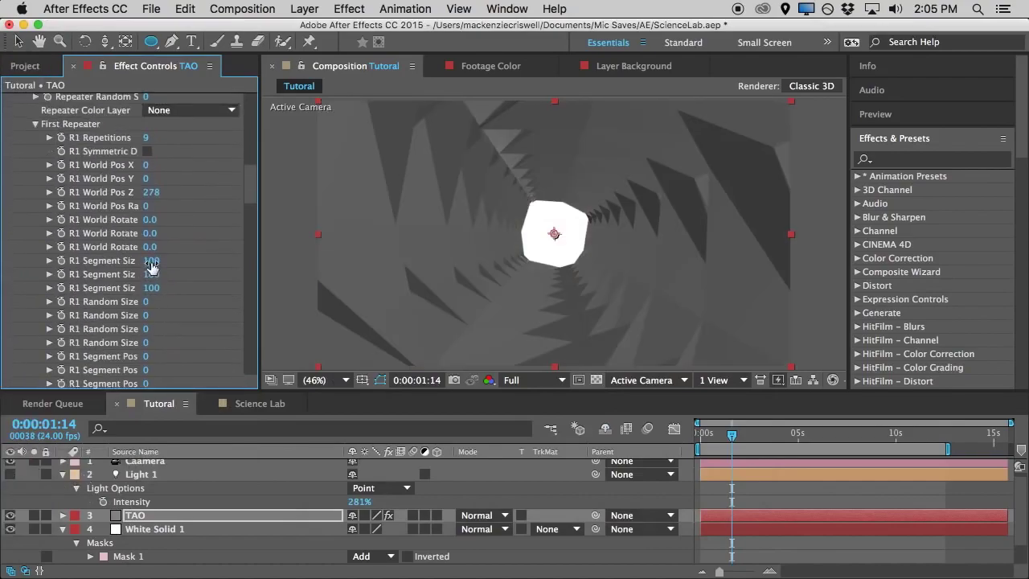
pyautogui.moveTo(150, 195); pyautogui.dragTo(478, 212)
pyautogui.press('super+z')
pyautogui.press('super+z')
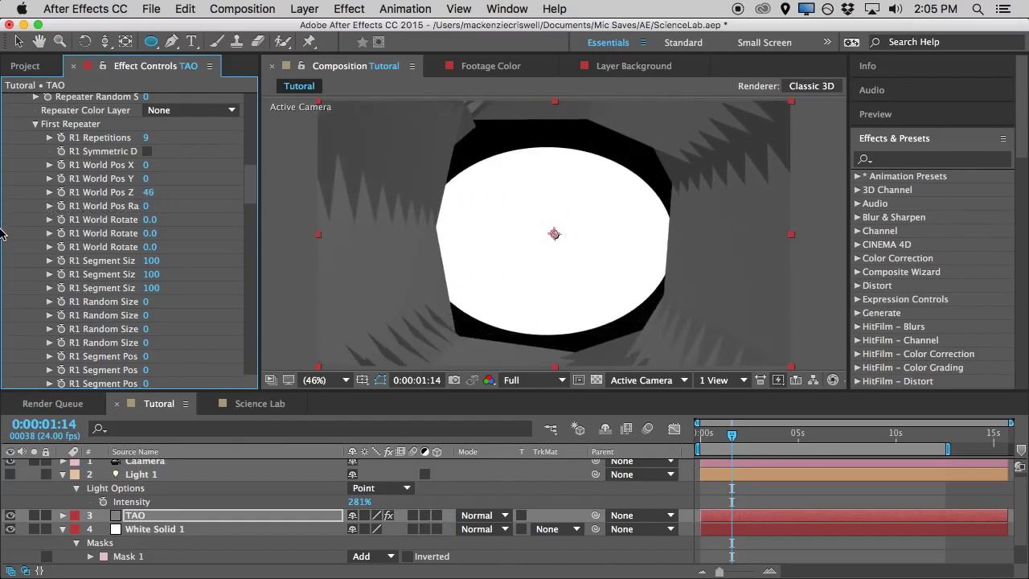
pyautogui.press('super+shift+z')
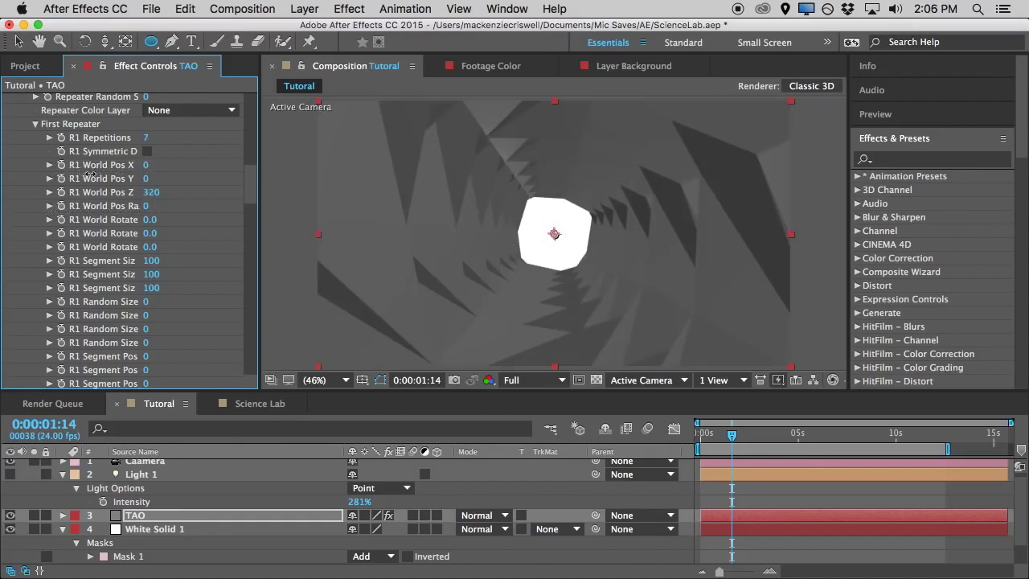
pyautogui.press('super+shift+z')
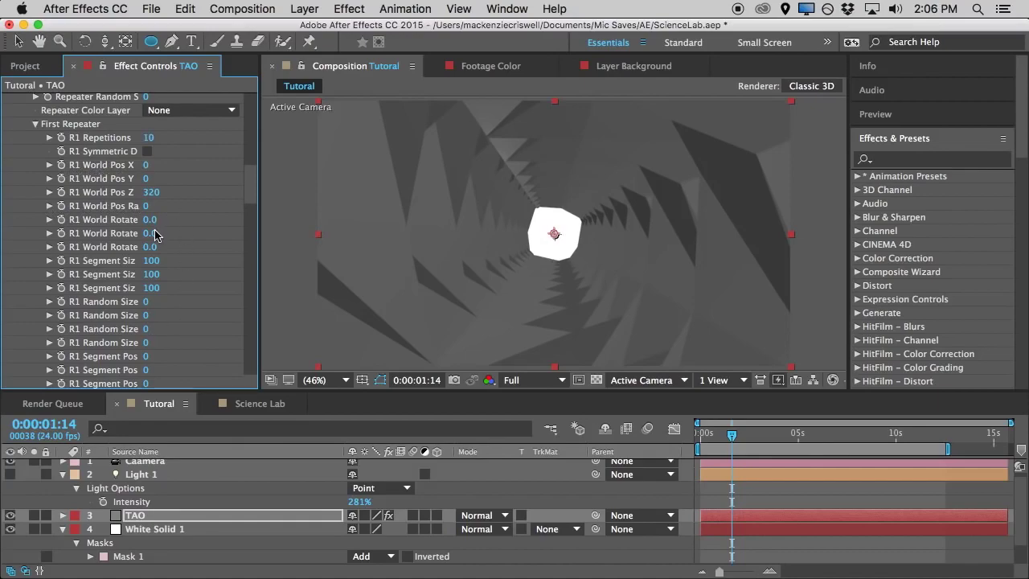
# Adjust the First Repeater to R1 World Pos Z 339, R1 Segment Size X 54 and R1 World Rotate Z 258
pyautogui.scroll(1, 157, 234)
pyautogui.press('super+shift+z')
pyautogui.press('super+shift+z')
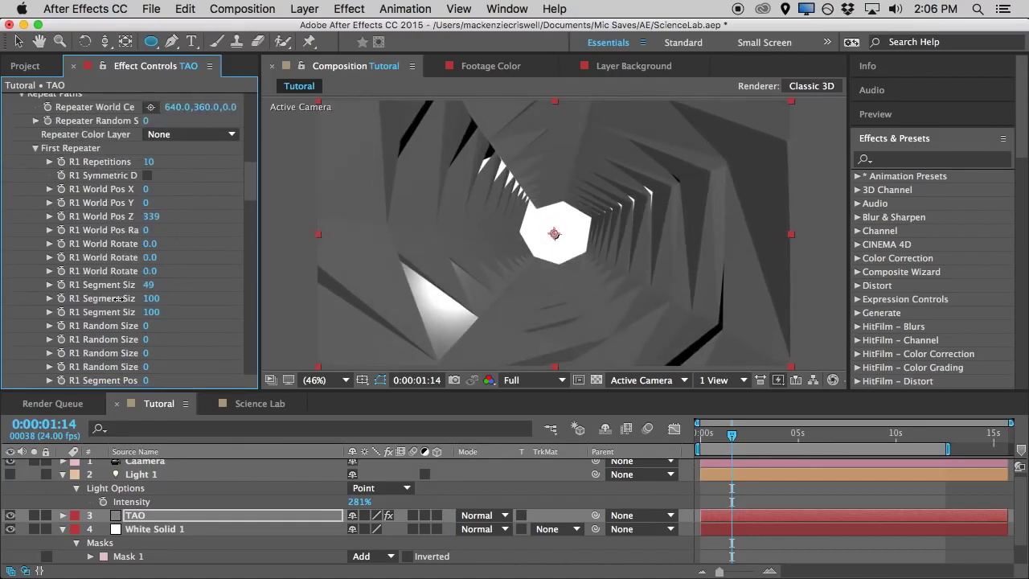
pyautogui.press('super+shift+z')
pyautogui.press('super+shift+z')
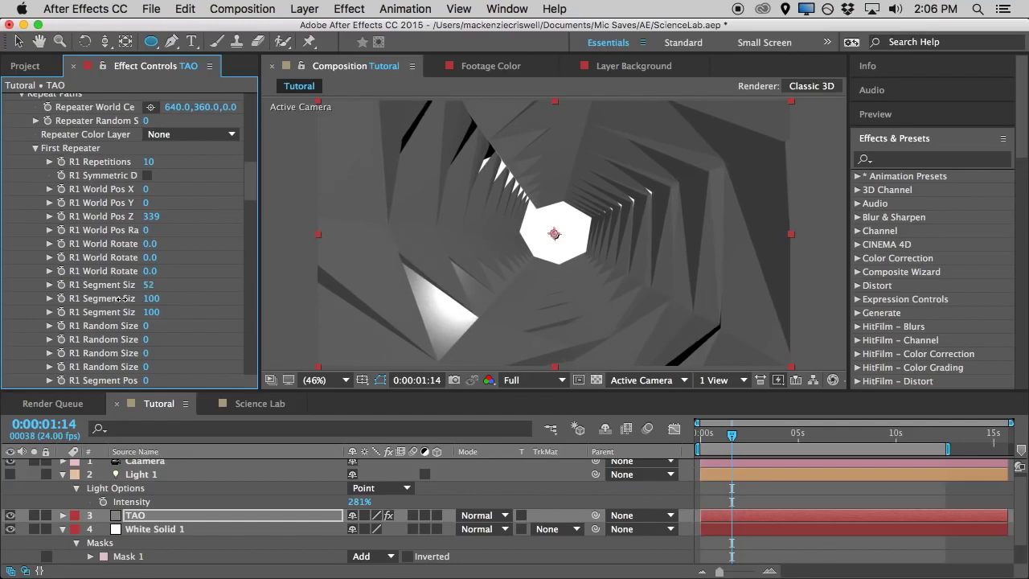
pyautogui.press('super+shift+z')
pyautogui.scroll(-2, 147, 241)
pyautogui.press('super+shift+z')
pyautogui.press('super+z')
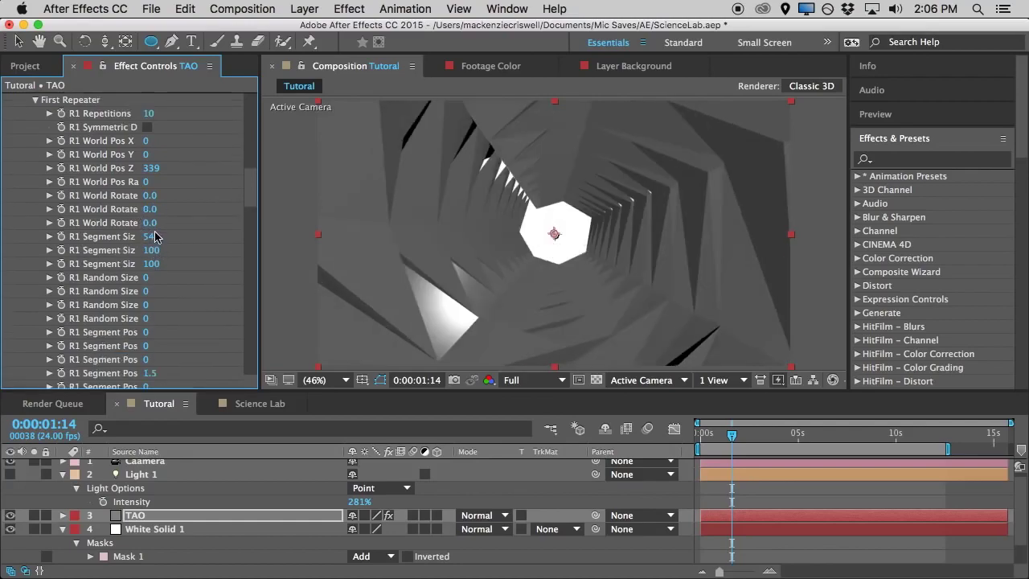
pyautogui.moveTo(153, 223); pyautogui.dragTo(369, 237)
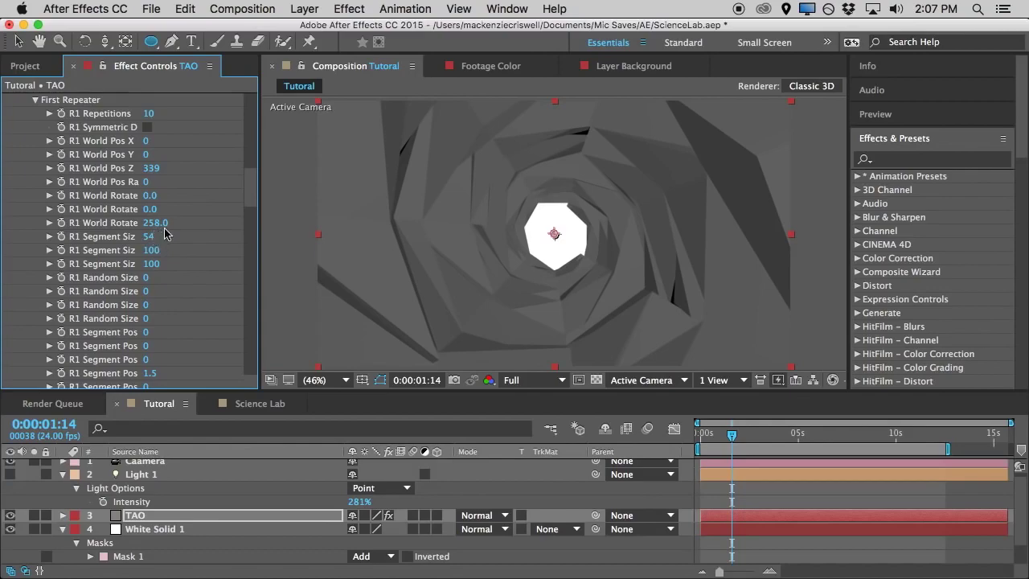
# Reduce the TAO layer's segment shape to 3 sides and 3 segments
pyautogui.scroll(15, 165, 235)
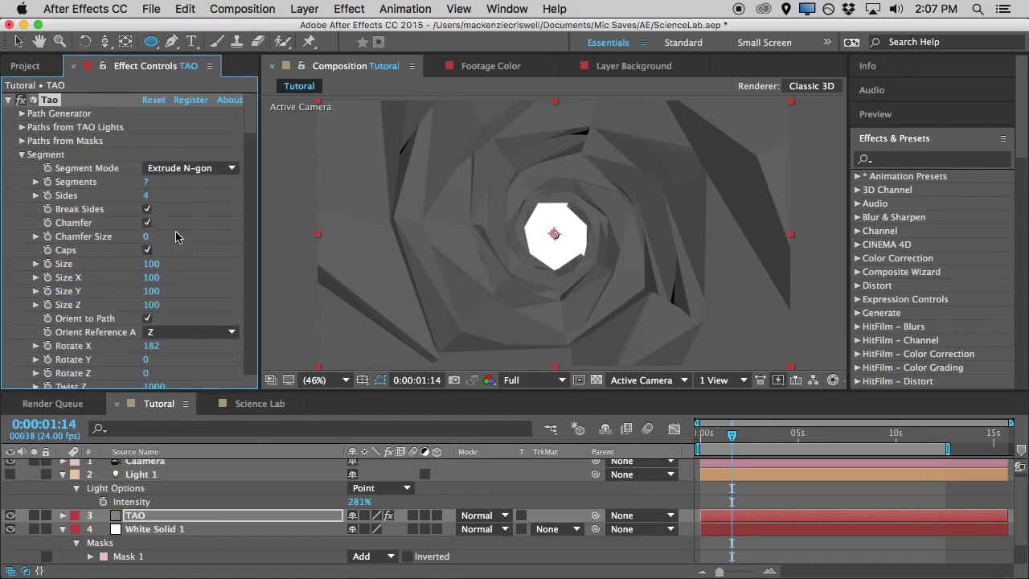
pyautogui.scroll(-6, 160, 261)
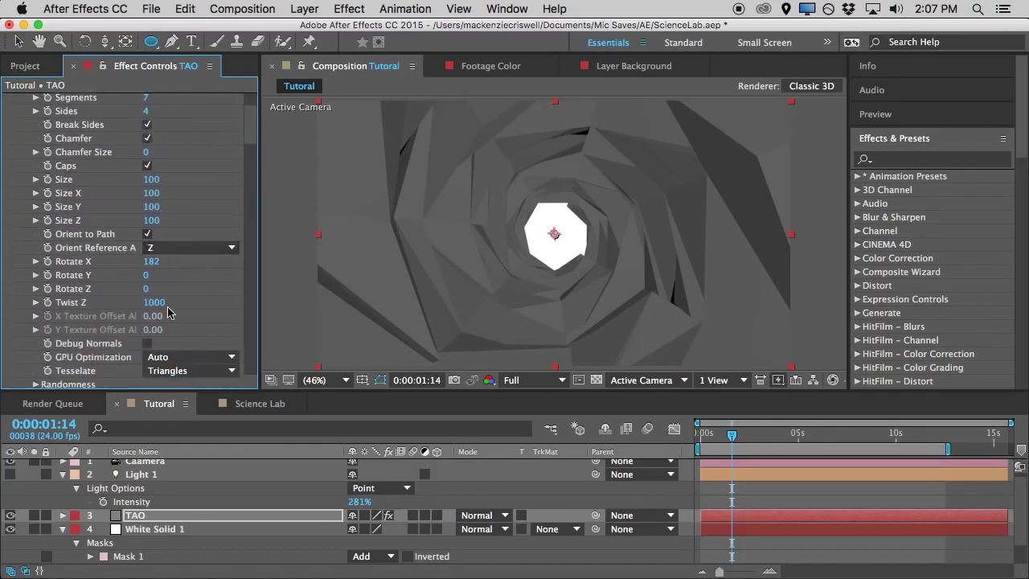
pyautogui.scroll(3, 170, 312)
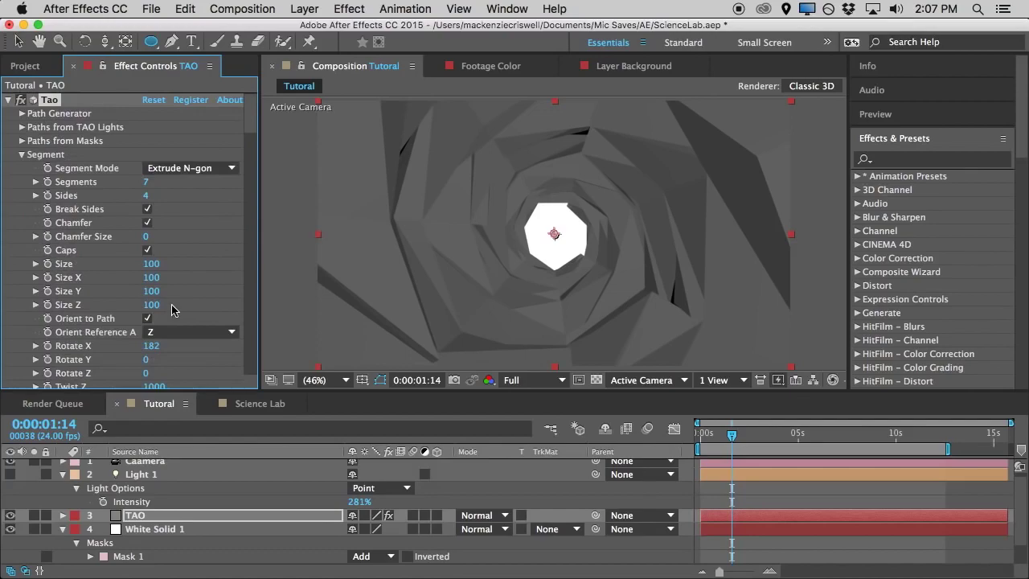
pyautogui.click(146, 195)
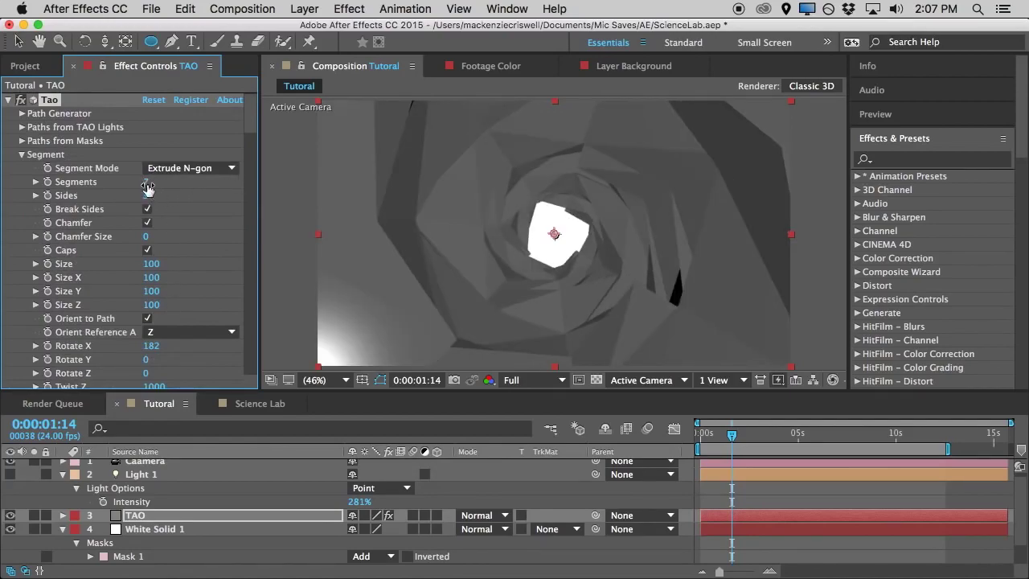
pyautogui.moveTo(140, 185); pyautogui.dragTo(139, 188)
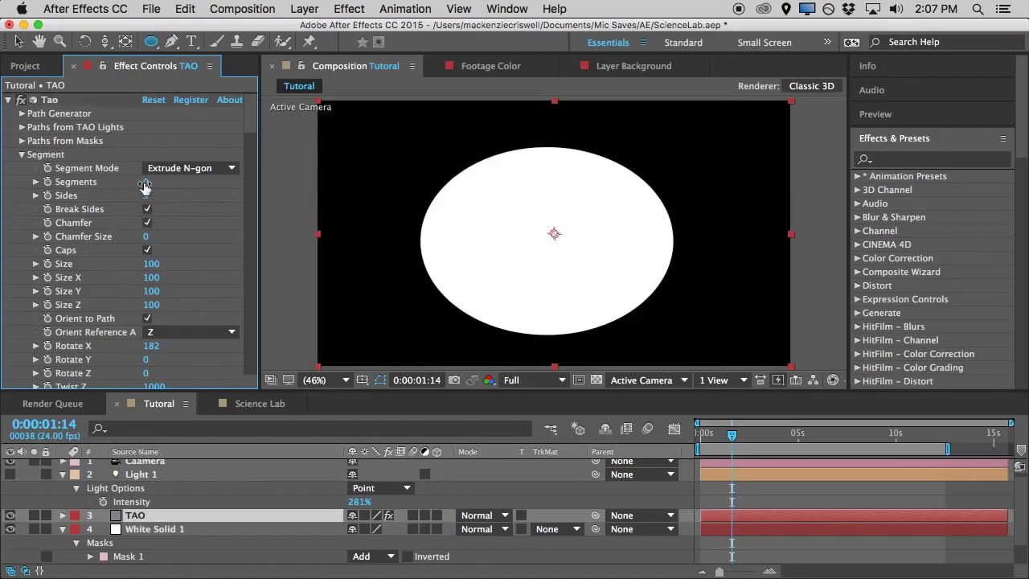
pyautogui.moveTo(145, 185); pyautogui.dragTo(148, 183)
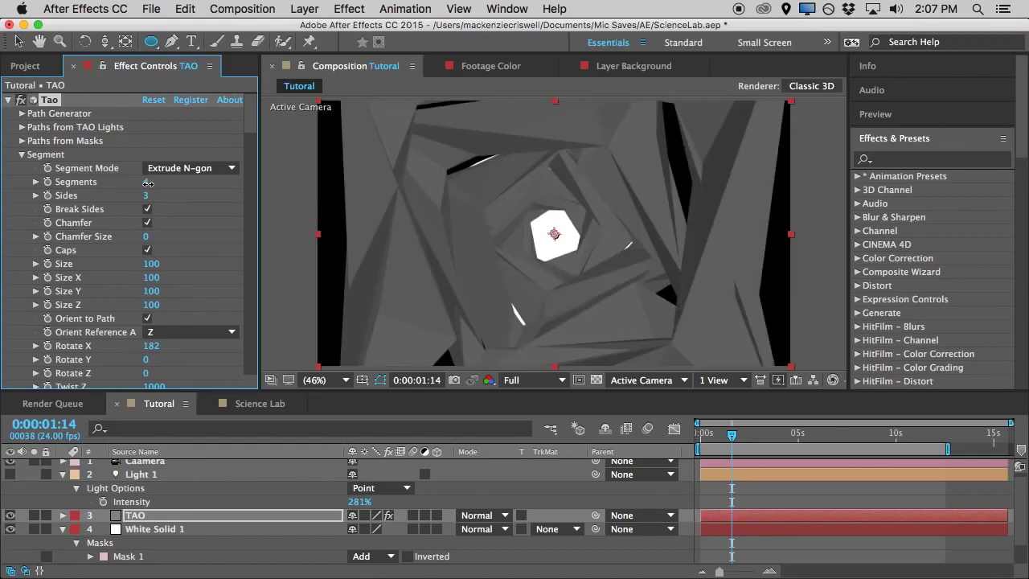
pyautogui.click(145, 186)
pyautogui.press('Return')
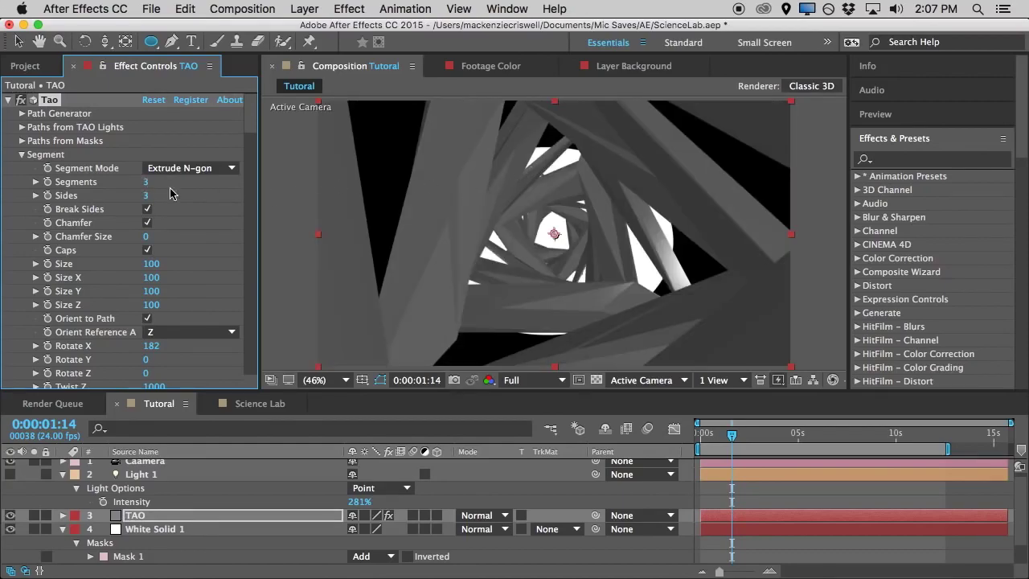
# Try raising the TAO layer's segment count to 500
pyautogui.click(145, 184)
pyautogui.press('Return')
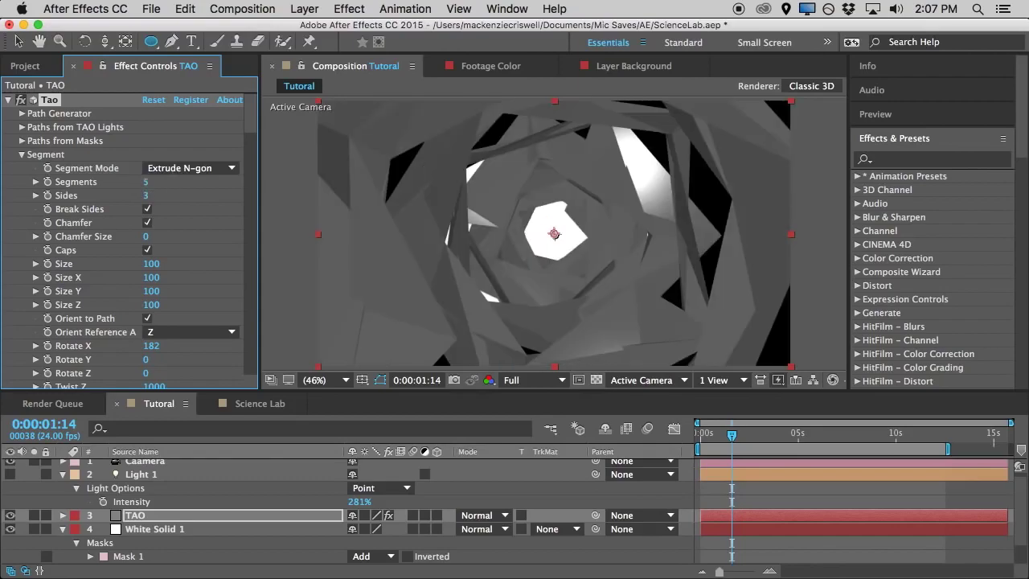
pyautogui.moveTo(141, 185); pyautogui.dragTo(591, 185)
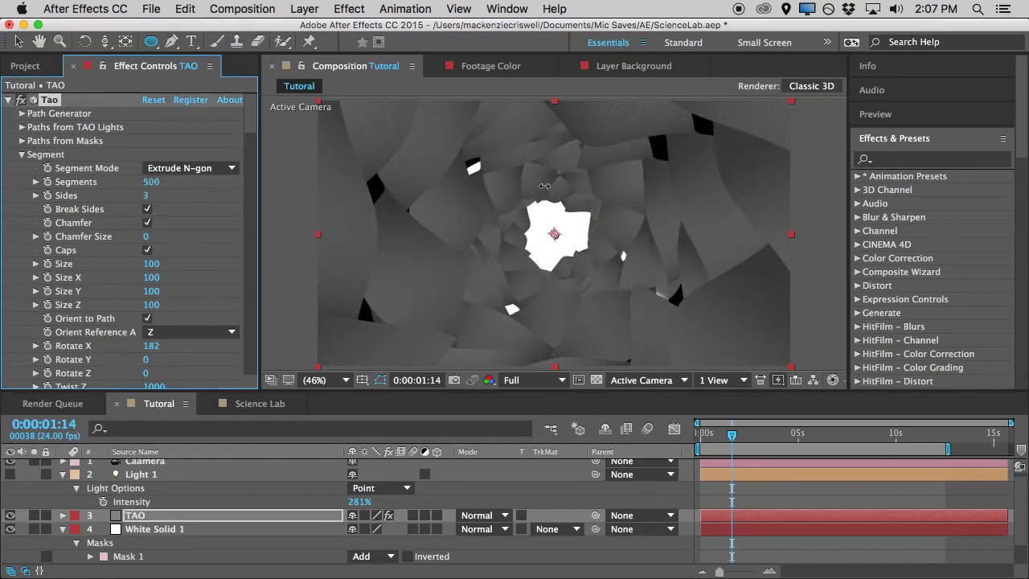
# Set the TAO segment's Twist Z to 0 and its segment count to 4
pyautogui.scroll(-1, 135, 341)
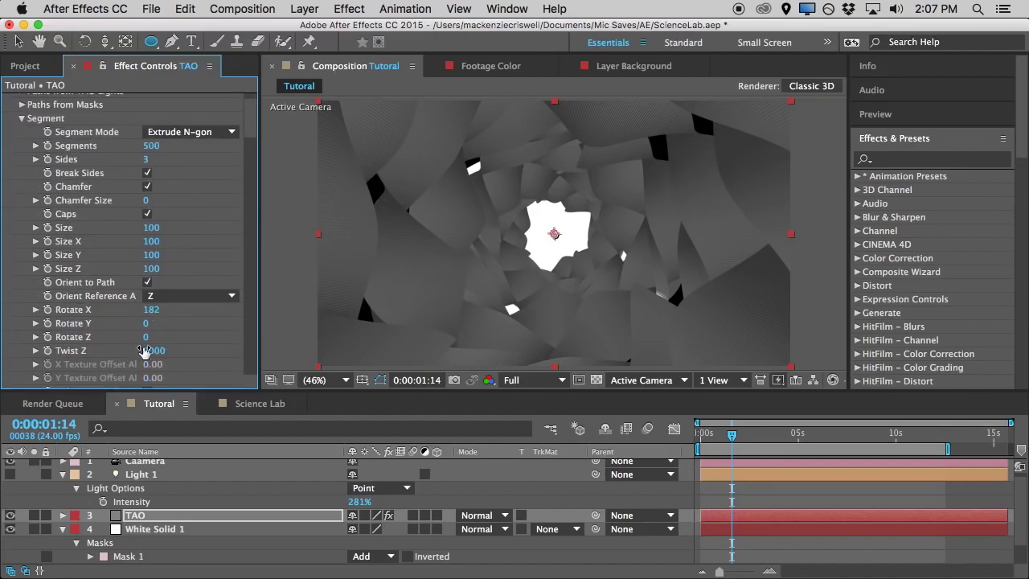
pyautogui.moveTo(131, 354); pyautogui.dragTo(0, 359)
pyautogui.click(151, 348)
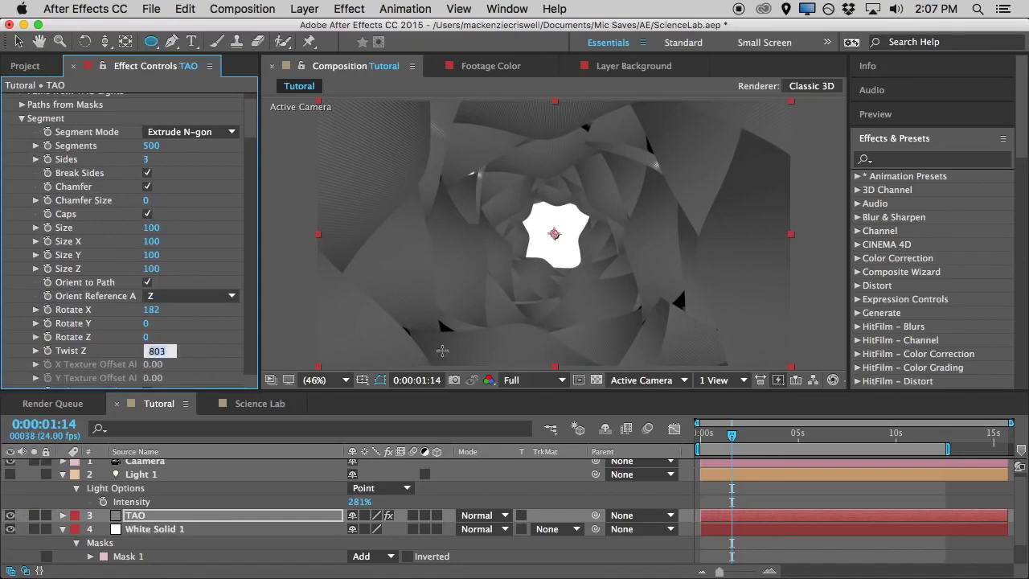
pyautogui.write('0')
pyautogui.press('Return')
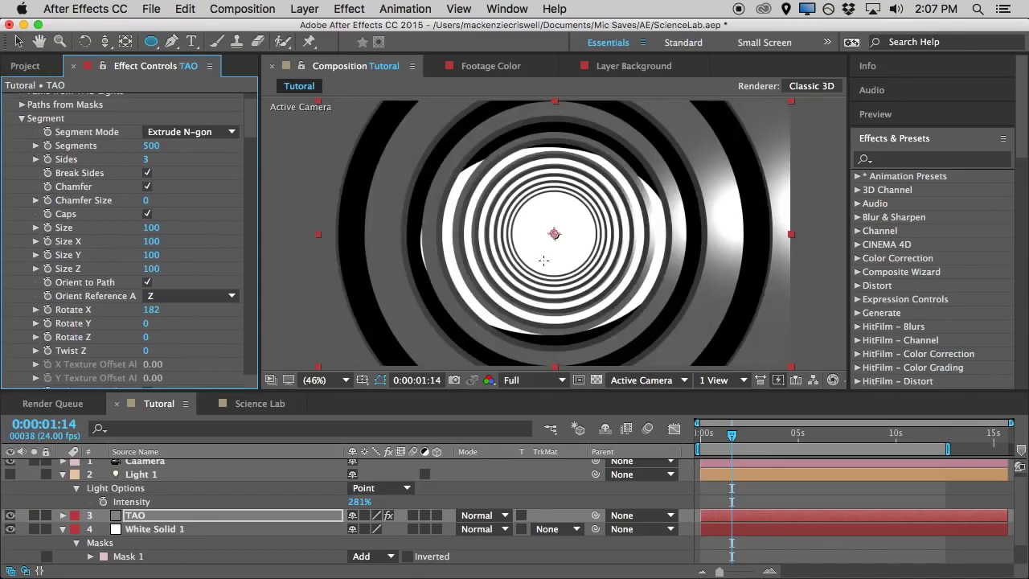
pyautogui.click(151, 147)
pyautogui.press('Return')
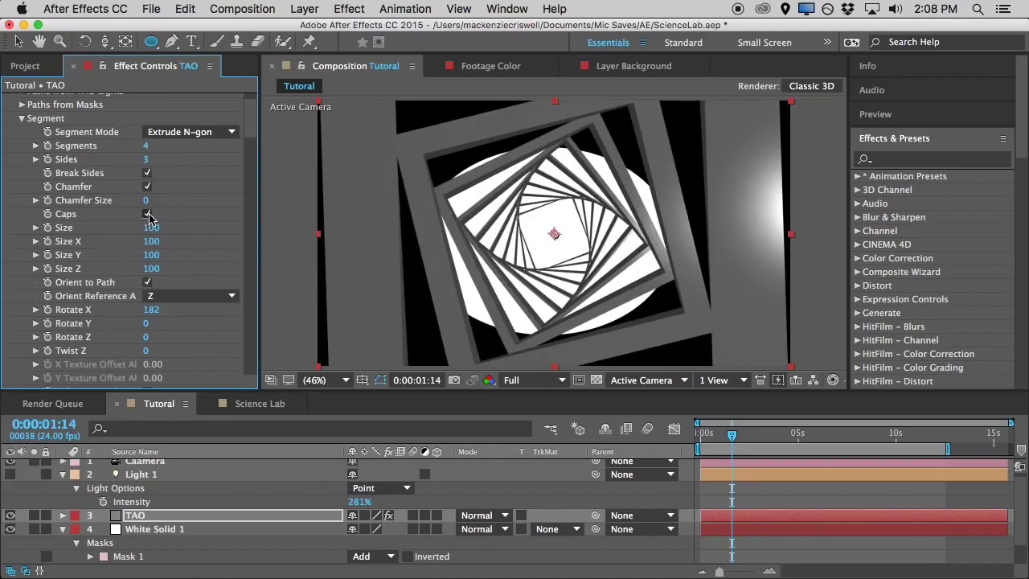
# Turn off the TAO segment's caps and set Size to 160, Size Y to 178 and Size Z to 1912
pyautogui.moveTo(151, 241); pyautogui.dragTo(175, 253)
pyautogui.press('super+z')
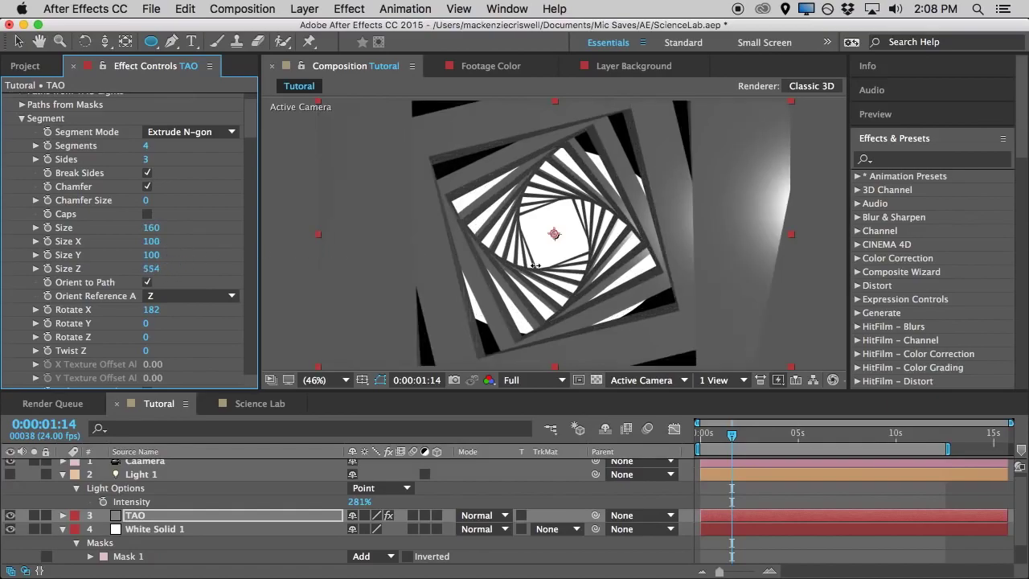
pyautogui.moveTo(799, 261); pyautogui.dragTo(216, 260)
pyautogui.press('super+z')
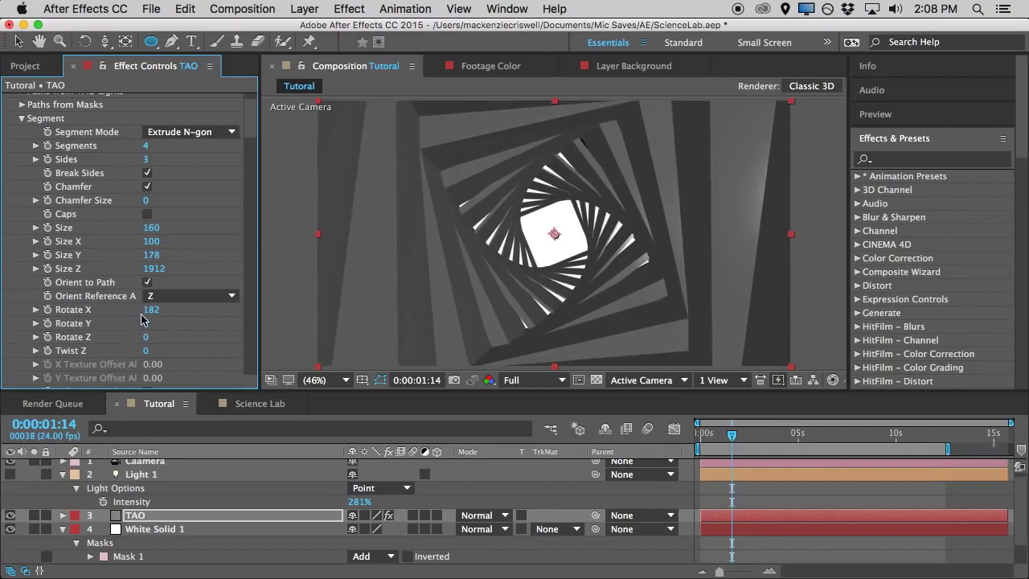
# Set the TAO segment's Twist Z to 445 and Size Y to 125, and return to the start of the composition
pyautogui.scroll(-2, 142, 318)
pyautogui.moveTo(173, 327); pyautogui.dragTo(522, 333)
pyautogui.moveTo(133, 236); pyautogui.dragTo(90, 230)
pyautogui.moveTo(733, 434); pyautogui.dragTo(698, 459)
# Light TAO with the built-in Graffiti Ruin environment, using exposure -0.4, environment rotation 737 and reflection strength 33
pyautogui.scroll(-1, 152, 300)
pyautogui.scroll(-15, 151, 300)
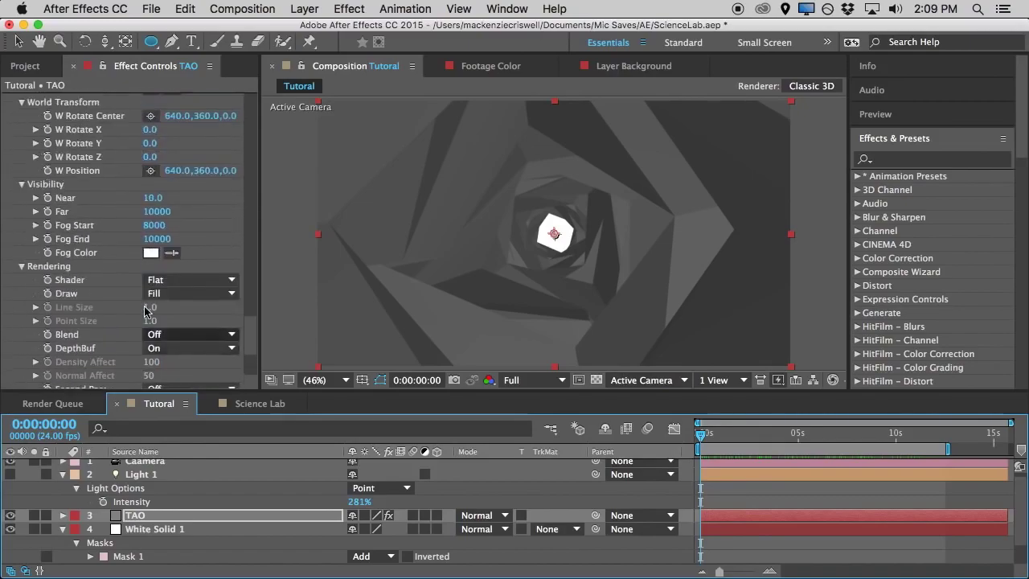
pyautogui.scroll(12, 148, 312)
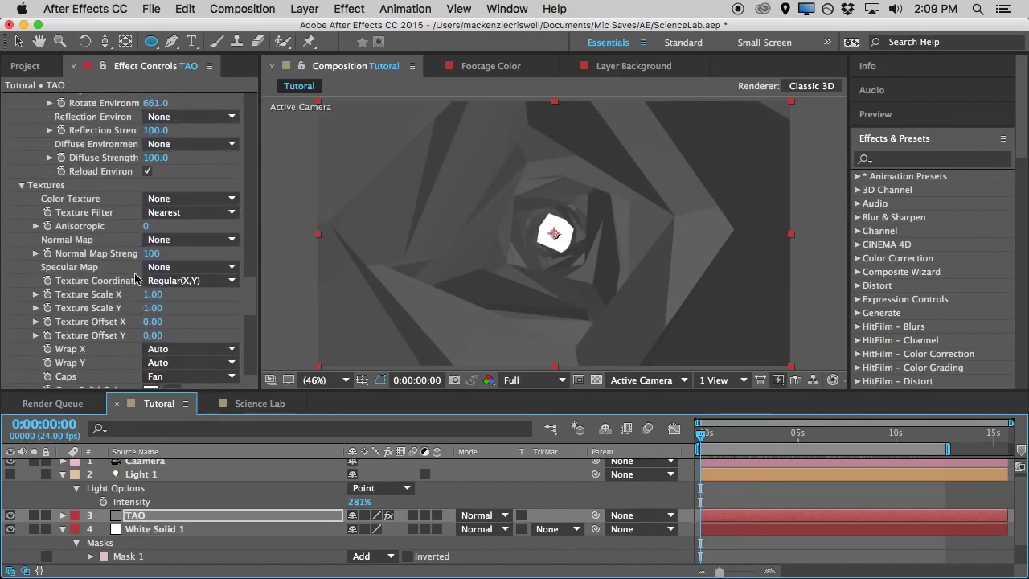
pyautogui.scroll(5, 173, 332)
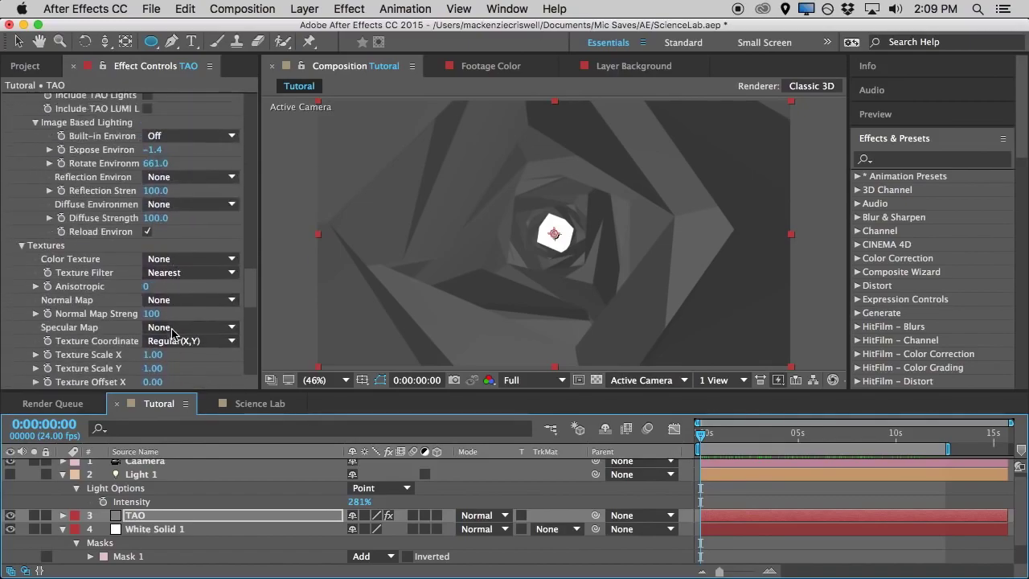
pyautogui.scroll(3, 171, 332)
pyautogui.click(178, 172)
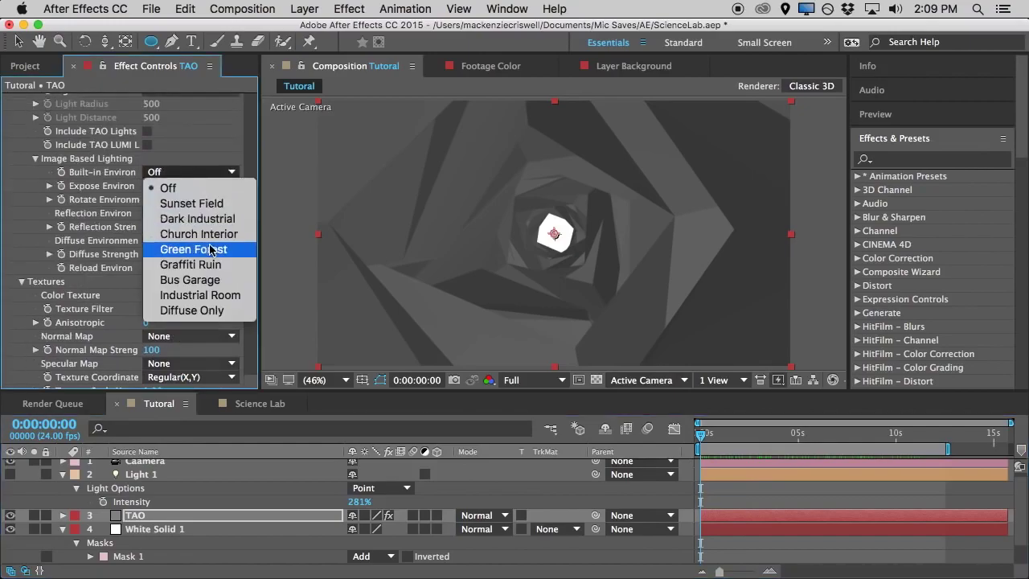
pyautogui.click(193, 266)
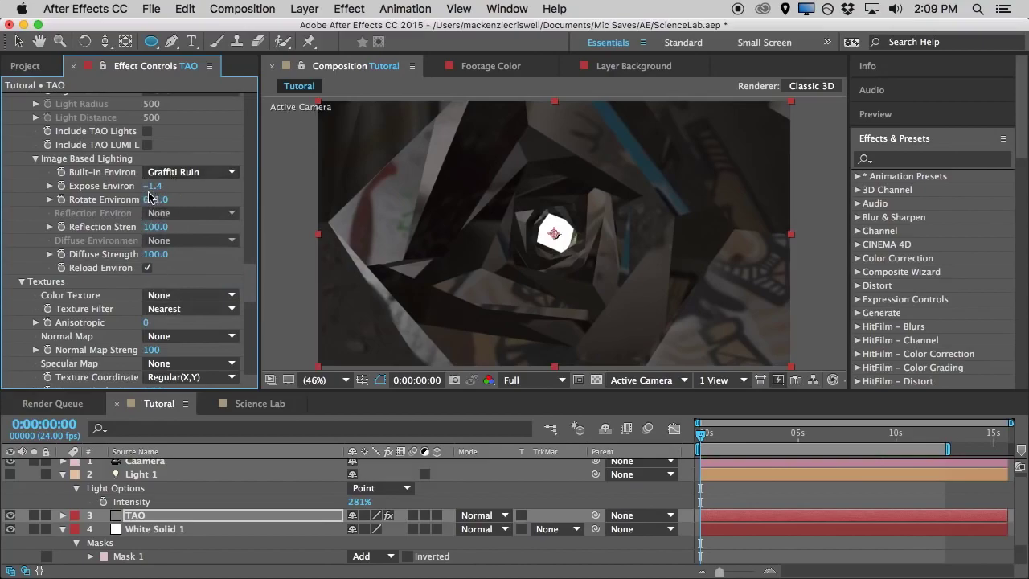
pyautogui.moveTo(185, 187); pyautogui.dragTo(205, 201)
pyautogui.moveTo(153, 227); pyautogui.dragTo(113, 241)
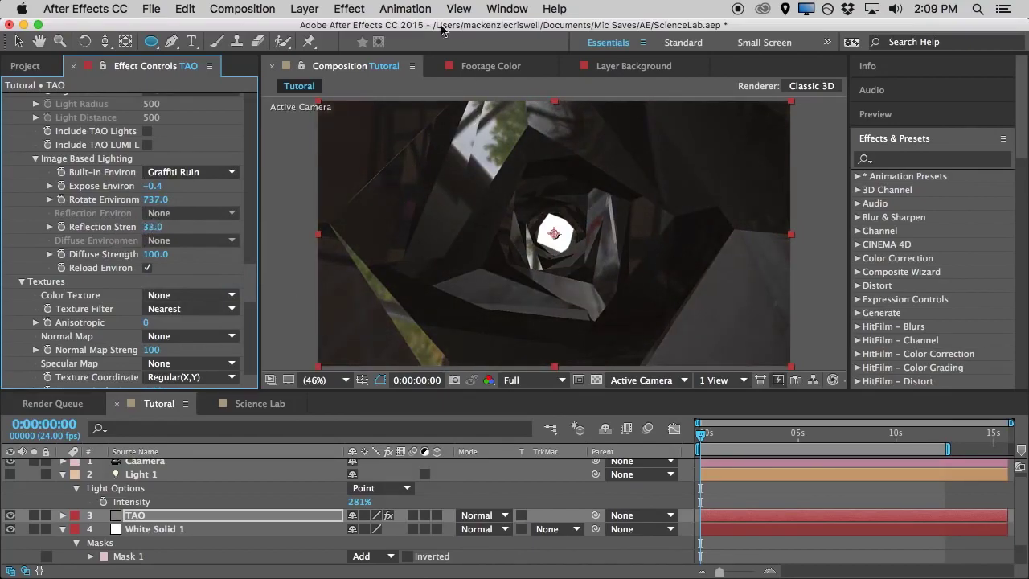
# Turn on Light 1 and move it toward the upper-left part of the tunnel in the composition
pyautogui.click(305, 8)
pyautogui.click(140, 475)
pyautogui.click(10, 475)
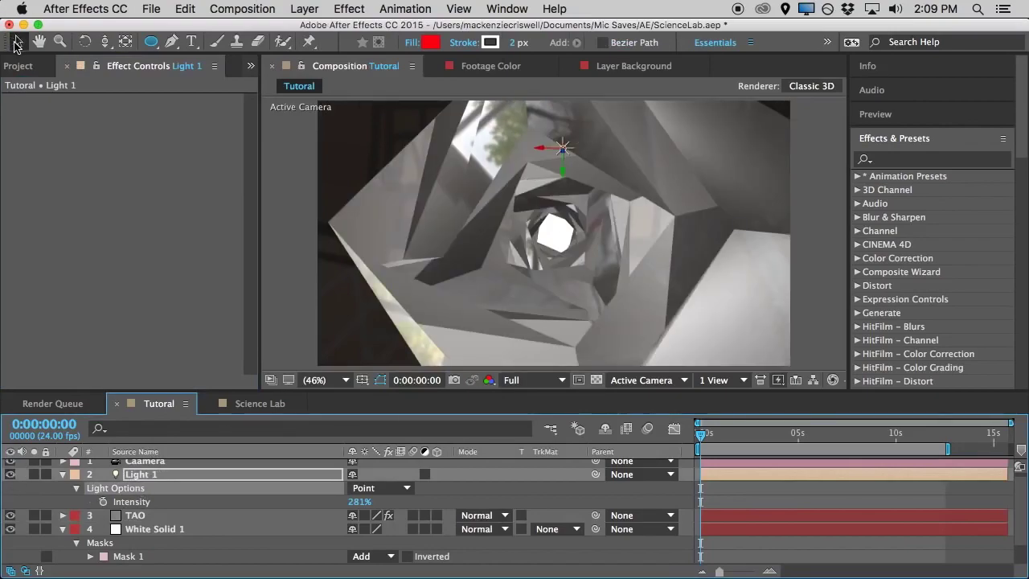
pyautogui.click(18, 41)
pyautogui.moveTo(555, 145); pyautogui.dragTo(1, 231)
pyautogui.moveTo(80, 245); pyautogui.dragTo(416, 192)
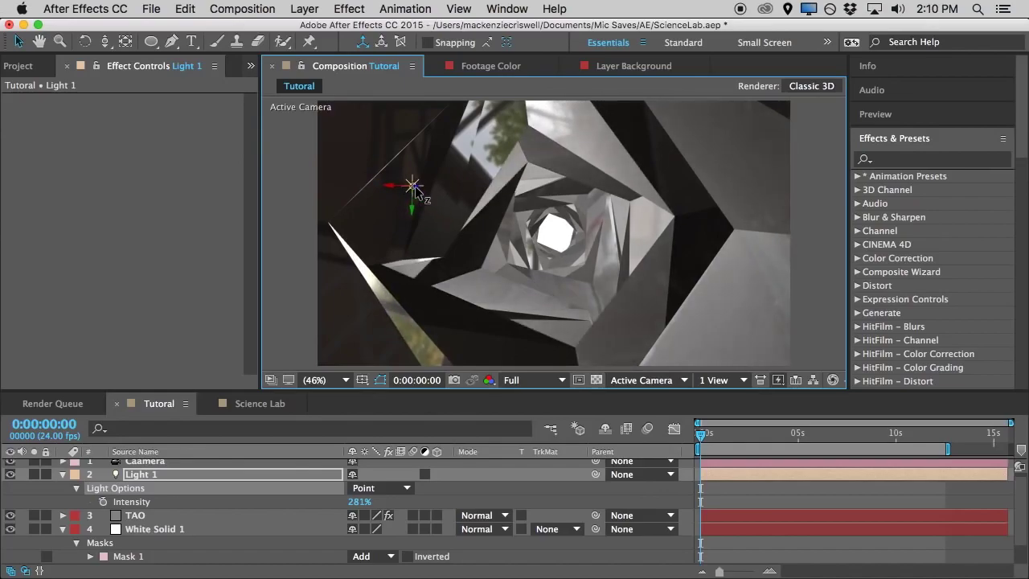
# Change the TAO material color to dark gray 222222
pyautogui.click(138, 515)
pyautogui.scroll(-10, 185, 283)
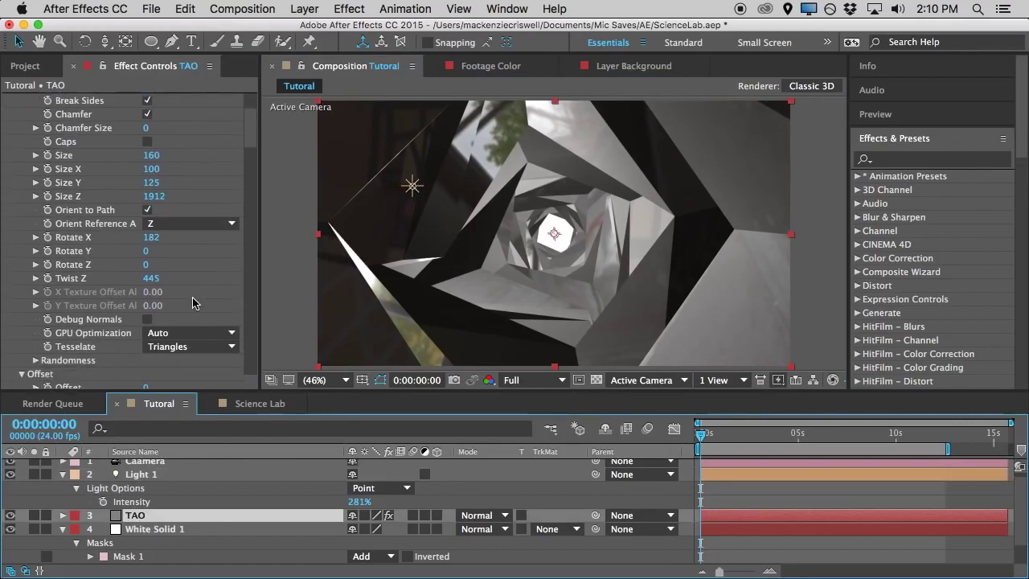
pyautogui.scroll(-20, 195, 325)
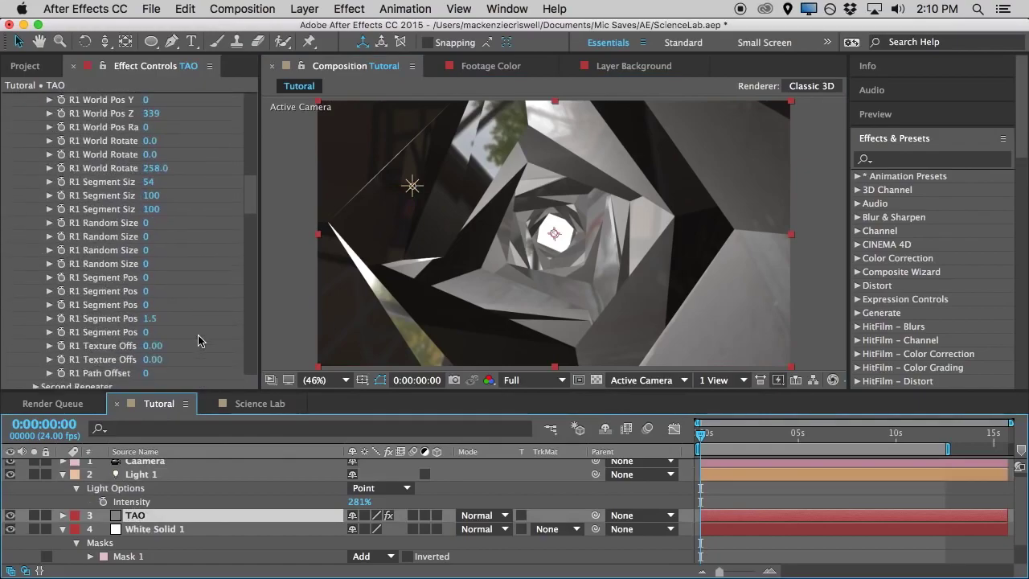
pyautogui.scroll(-20, 201, 338)
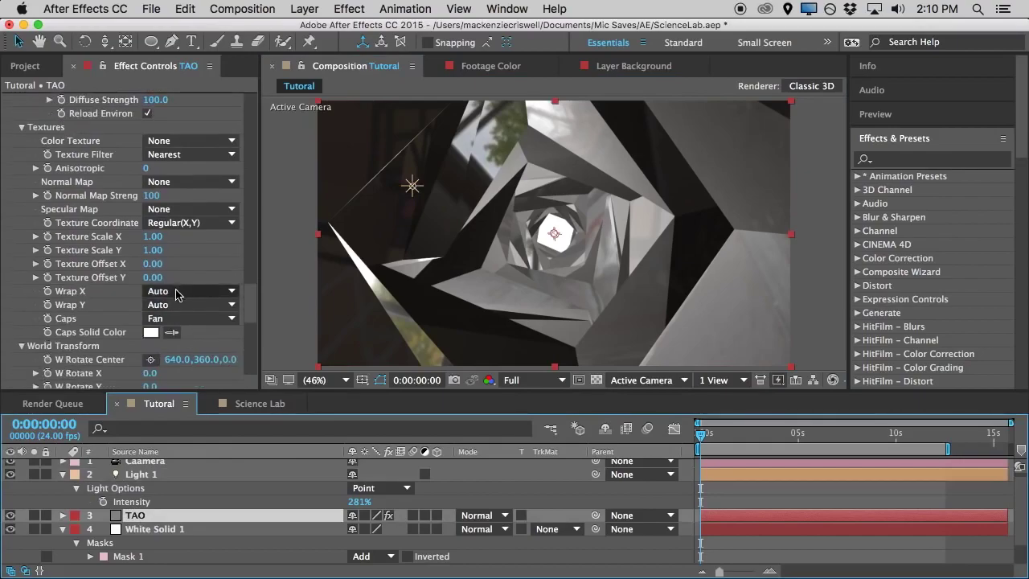
pyautogui.scroll(-3, 161, 299)
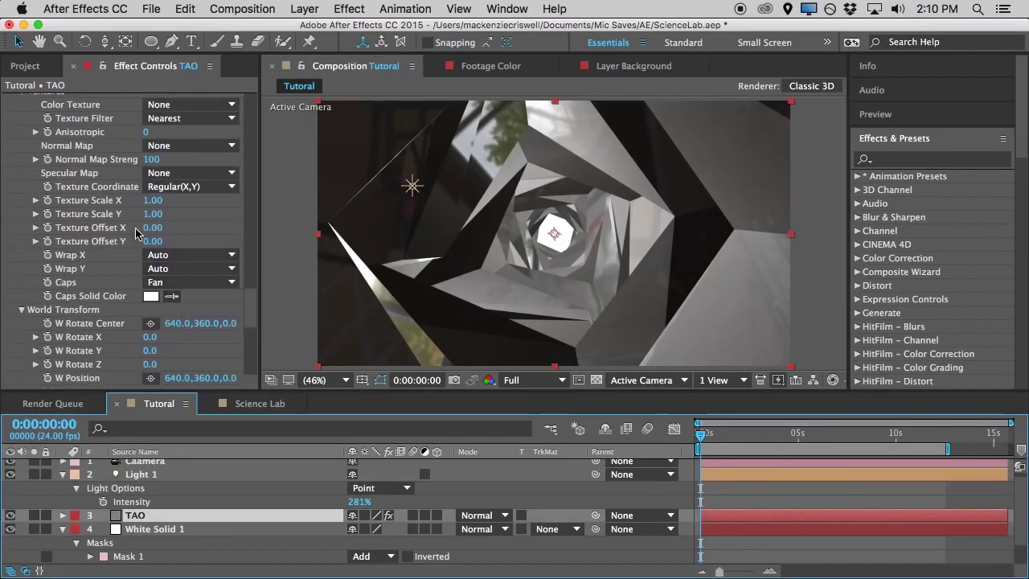
pyautogui.scroll(7, 136, 232)
pyautogui.scroll(-3, 127, 256)
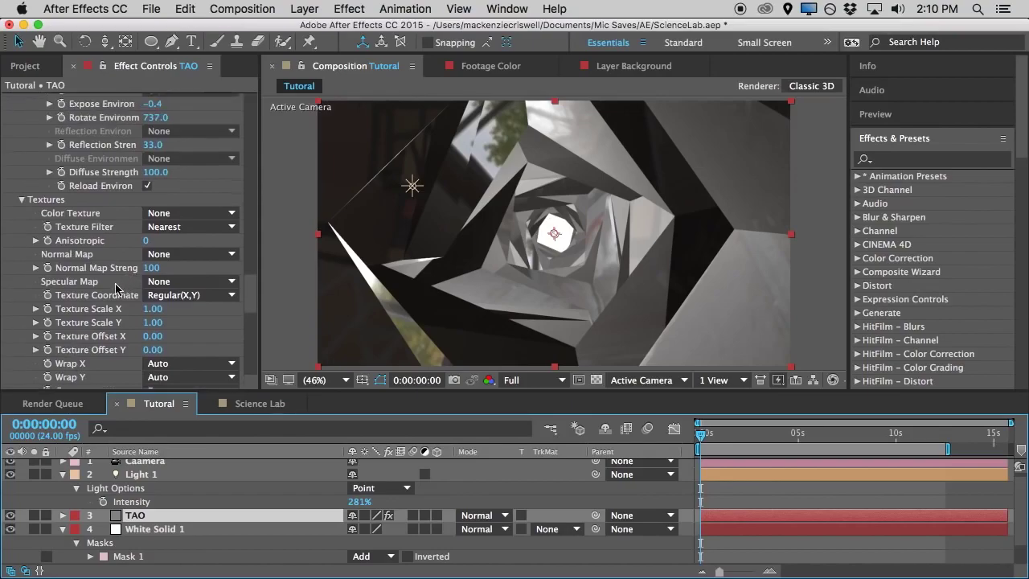
pyautogui.scroll(10, 155, 291)
pyautogui.click(150, 137)
pyautogui.moveTo(421, 395)
pyautogui.mouseDown()
pyautogui.moveTo(375, 402)
pyautogui.moveTo(341, 449)
pyautogui.mouseUp()
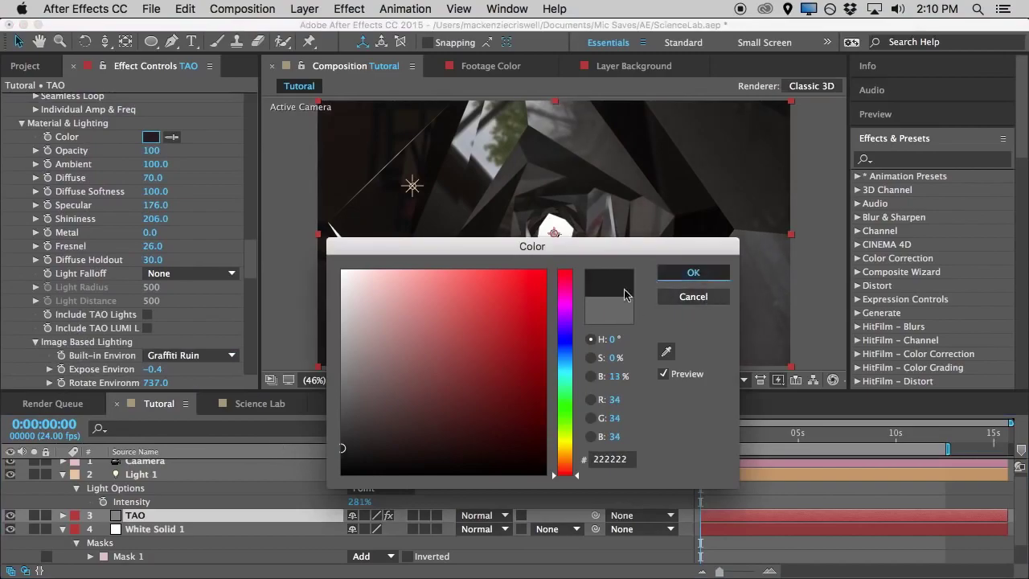
pyautogui.click(692, 272)
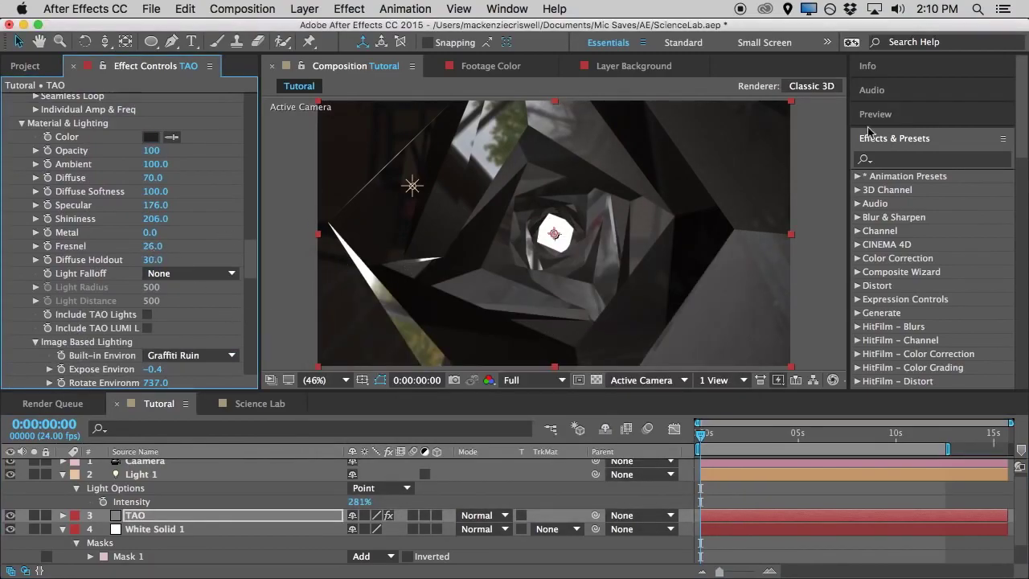
# Search the effects for "tint" and apply the Color Correction Tint effect to the TAO layer
pyautogui.click(911, 159)
pyautogui.write('tint')
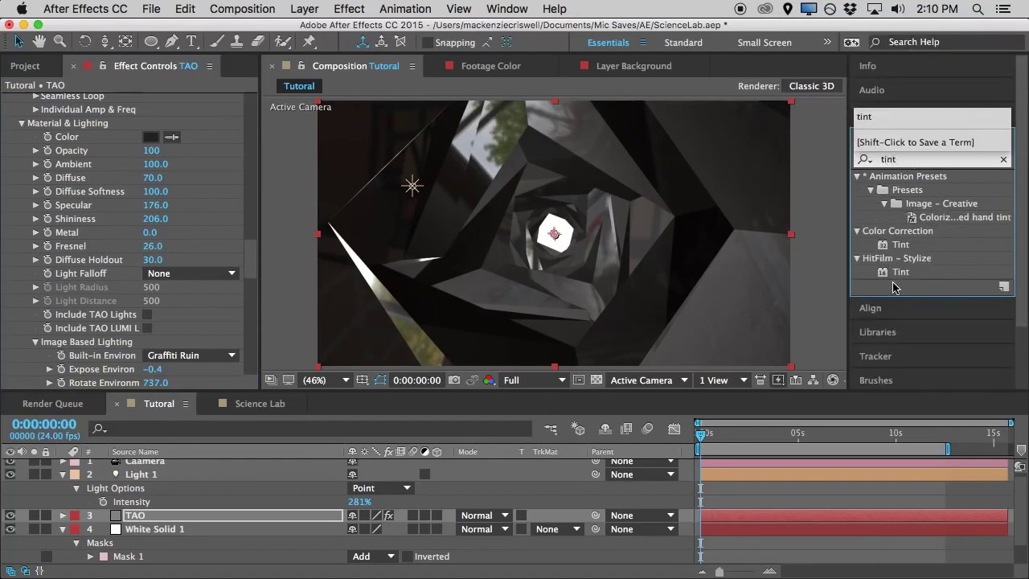
pyautogui.moveTo(903, 275); pyautogui.dragTo(617, 278)
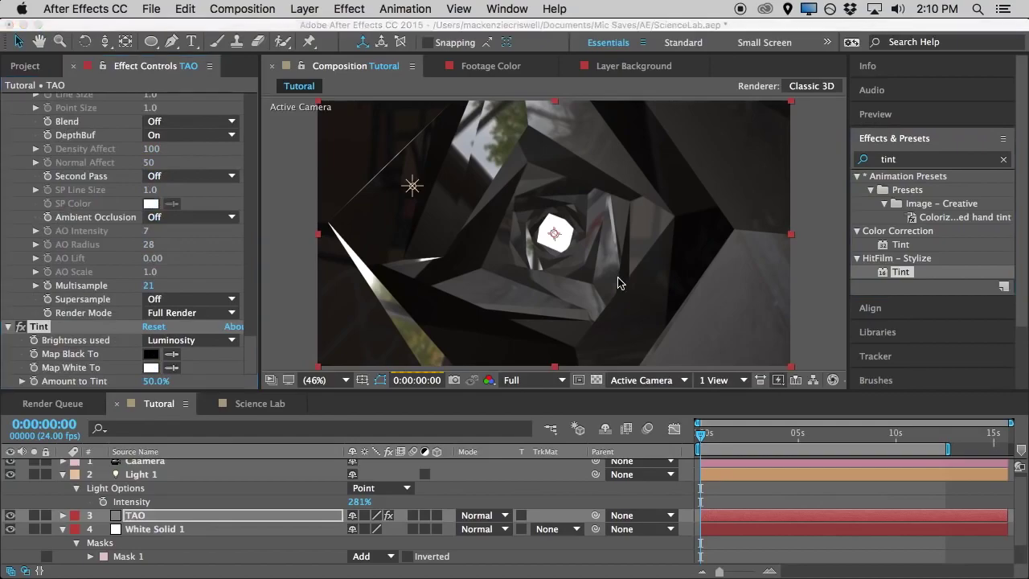
# Set TAO's environment rotation to 946 and its material to Ambient 126, Diffuse Softness 148, Shininess 42 and Specular 31
pyautogui.scroll(10, 225, 287)
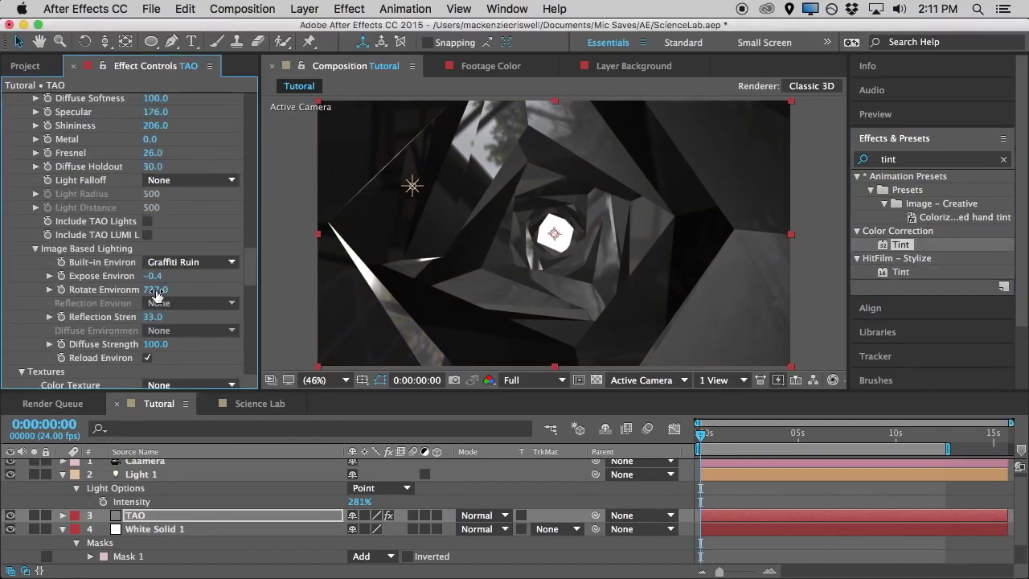
pyautogui.moveTo(225, 287); pyautogui.dragTo(309, 281)
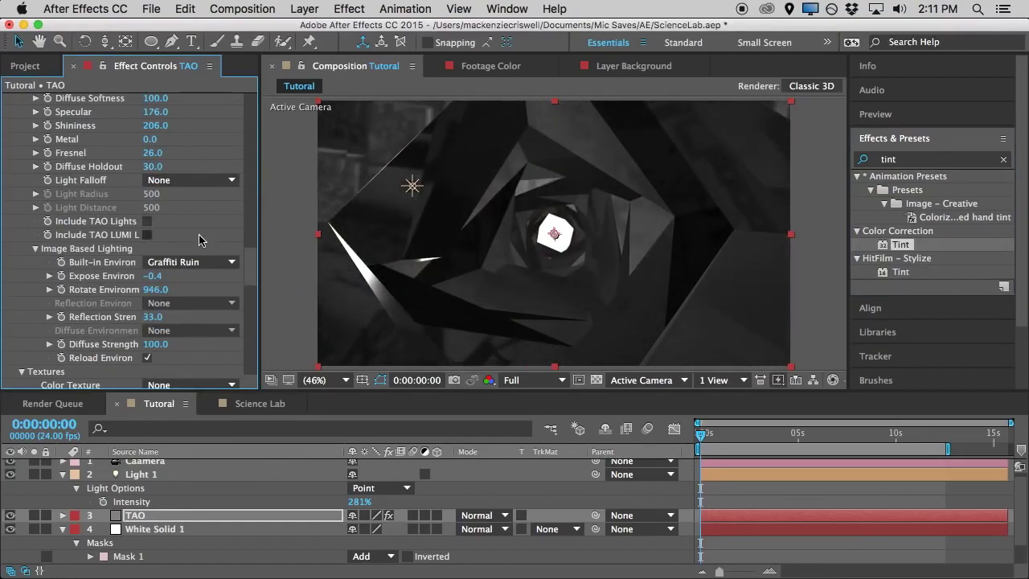
pyautogui.scroll(4, 203, 240)
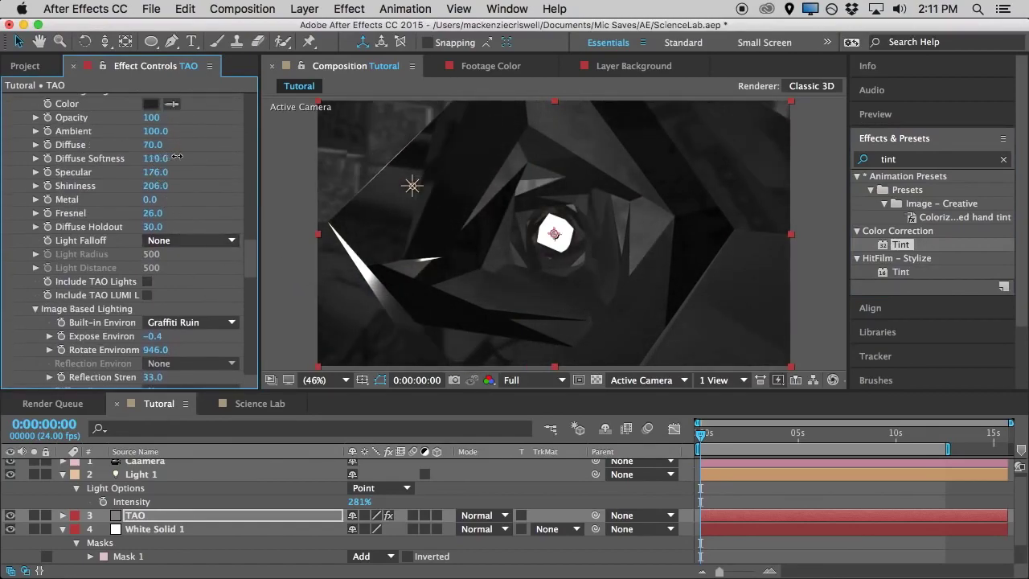
pyautogui.moveTo(152, 165)
pyautogui.mouseDown()
pyautogui.moveTo(181, 165)
pyautogui.moveTo(160, 172)
pyautogui.mouseUp()
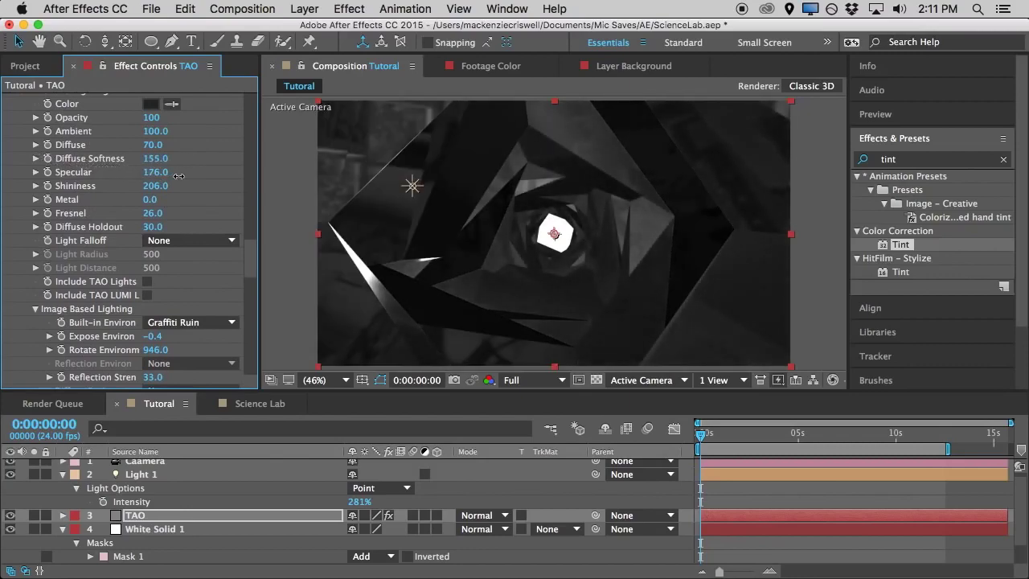
pyautogui.moveTo(173, 136); pyautogui.dragTo(172, 139)
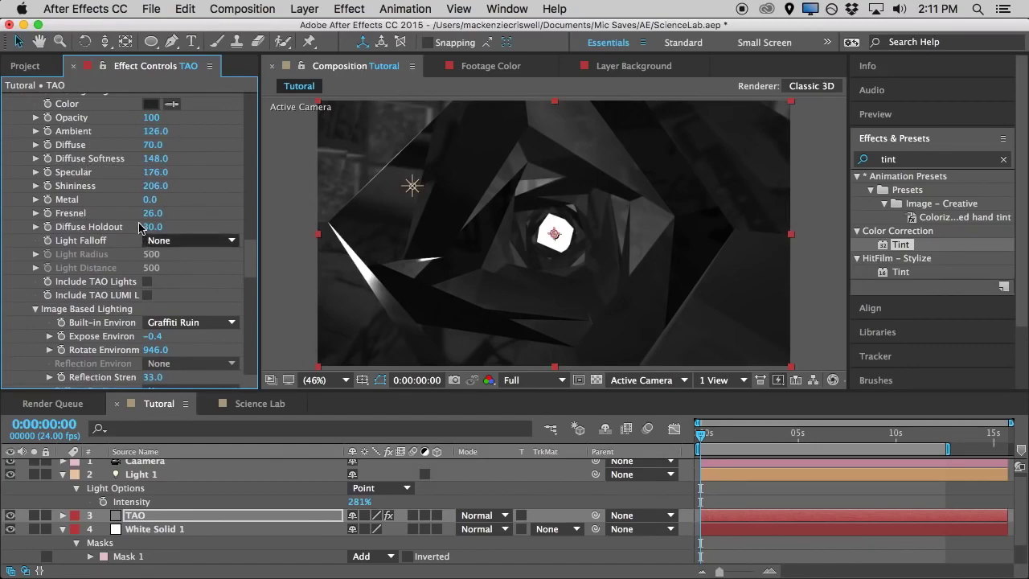
pyautogui.moveTo(152, 185); pyautogui.dragTo(33, 225)
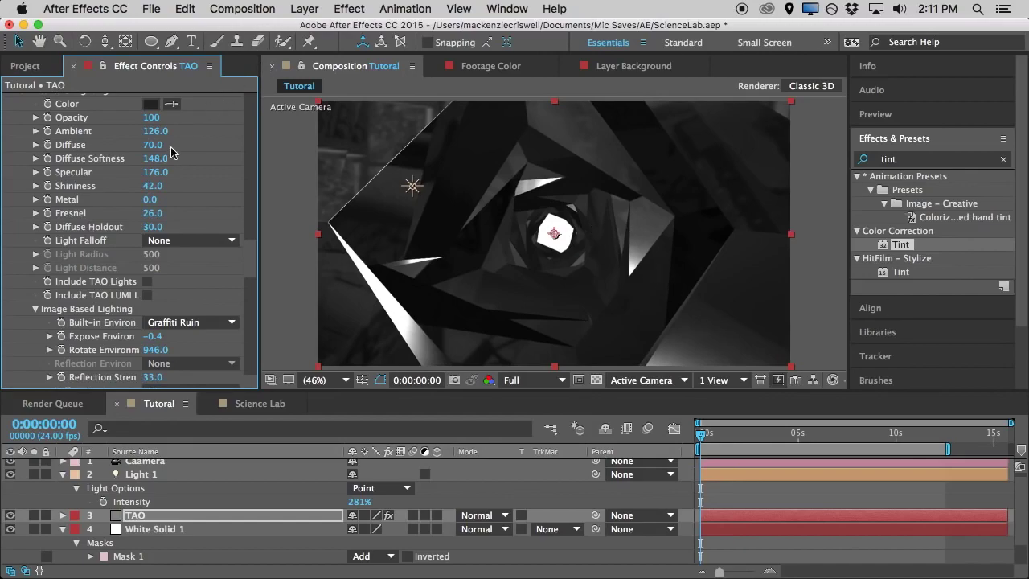
pyautogui.moveTo(153, 172); pyautogui.dragTo(37, 198)
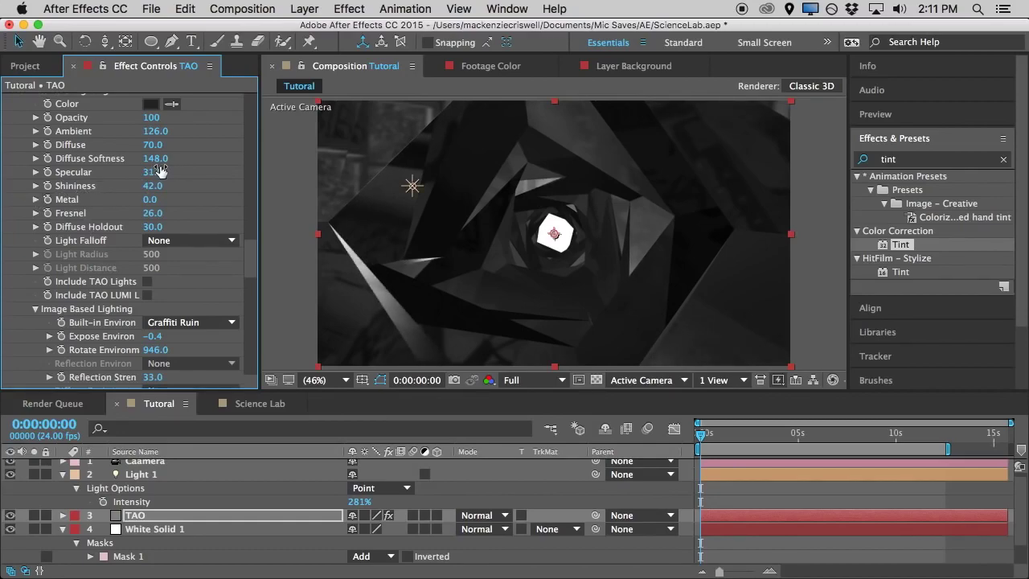
# Lower the Reflection Strength to 19 in the TAO effect's Image Based Lighting settings
pyautogui.scroll(-3, 111, 244)
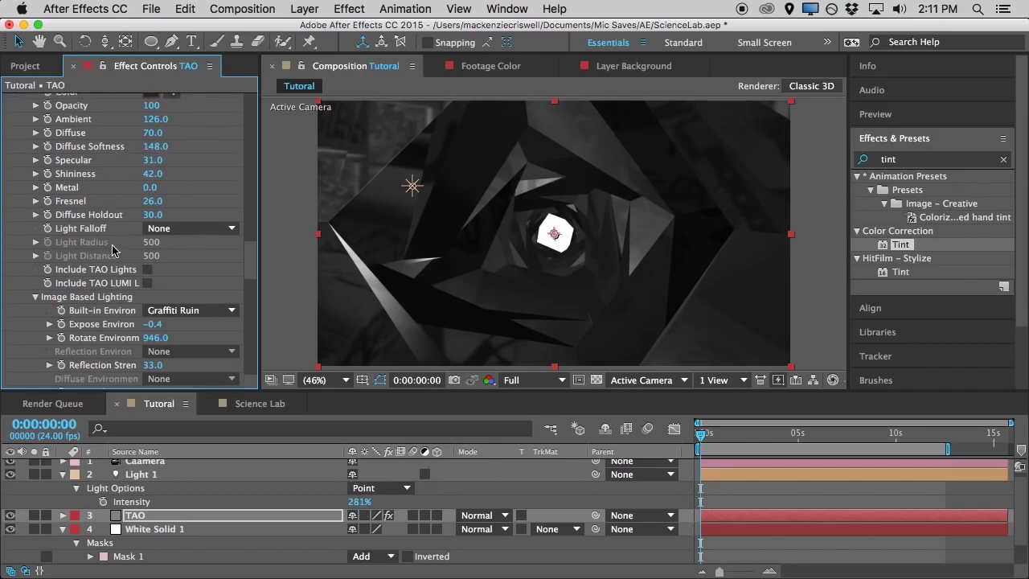
pyautogui.scroll(-2, 121, 251)
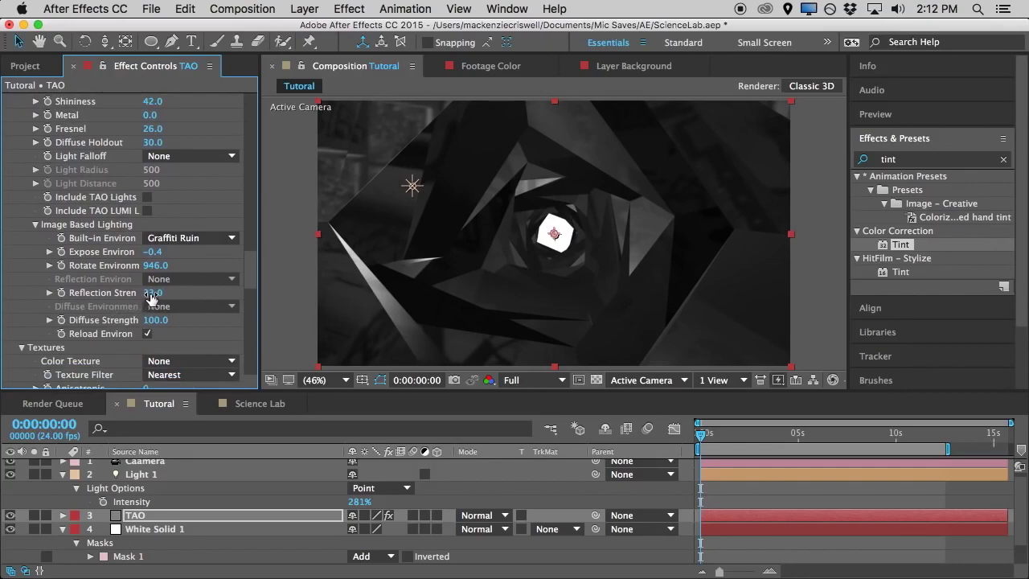
pyautogui.moveTo(141, 297); pyautogui.dragTo(136, 297)
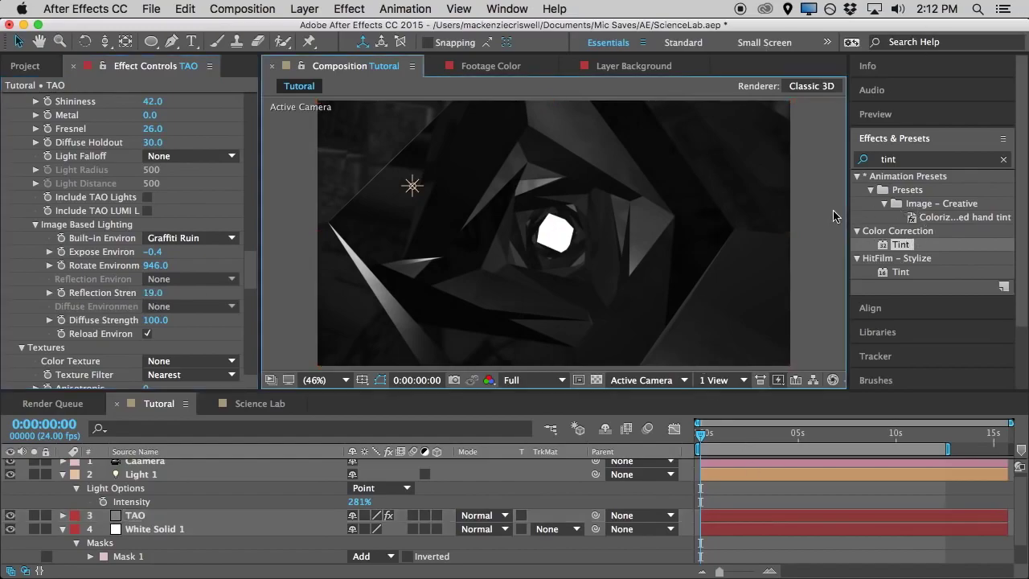
# Examine the tunnel render at several magnifications and fit the whole composition back into the viewer
pyautogui.press('.')
pyautogui.press('.')
pyautogui.press('.')
pyautogui.press('.')
pyautogui.press(',')
pyautogui.press(',')
pyautogui.press(',')
pyautogui.press(',')
pyautogui.press(',')
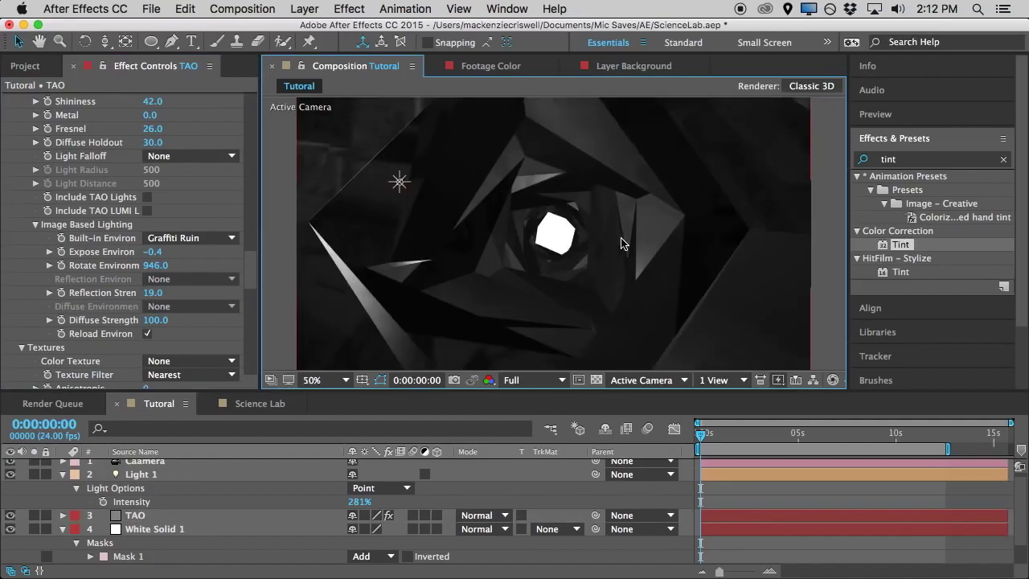
pyautogui.click(334, 382)
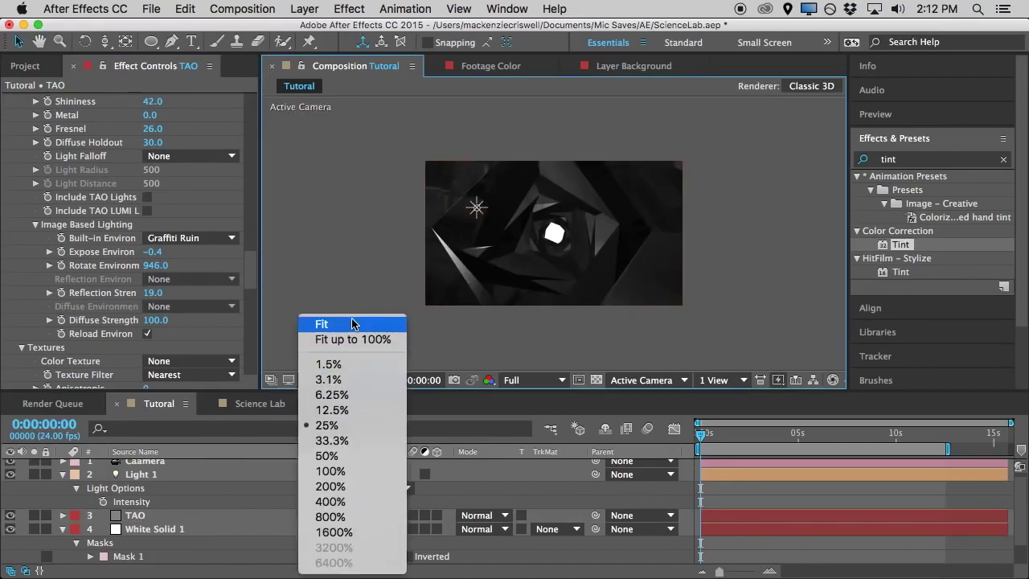
pyautogui.click(352, 324)
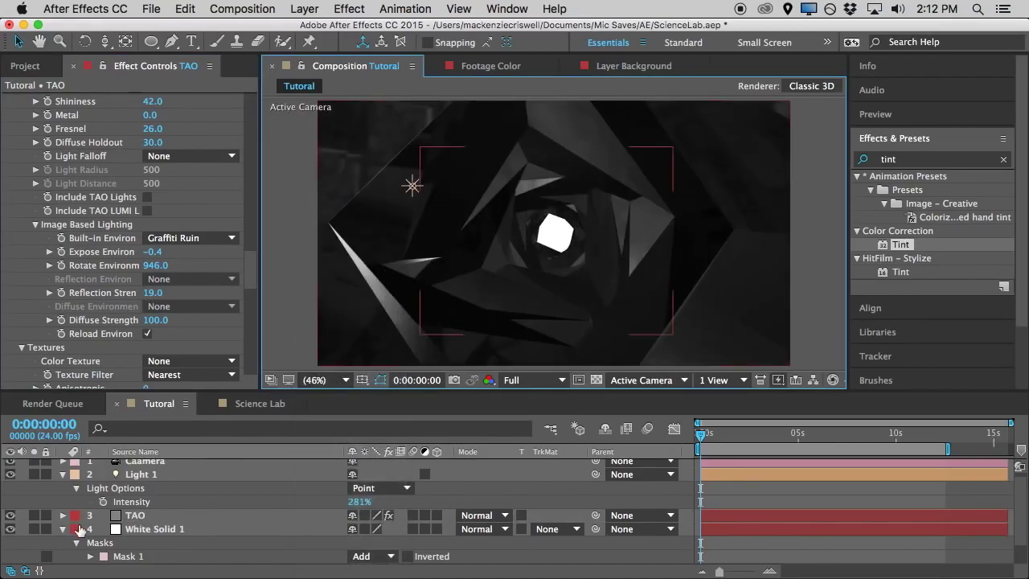
# Collapse the expanded mask and light properties of the White Solid 1 and Light 1 layers
pyautogui.click(76, 516)
pyautogui.click(62, 529)
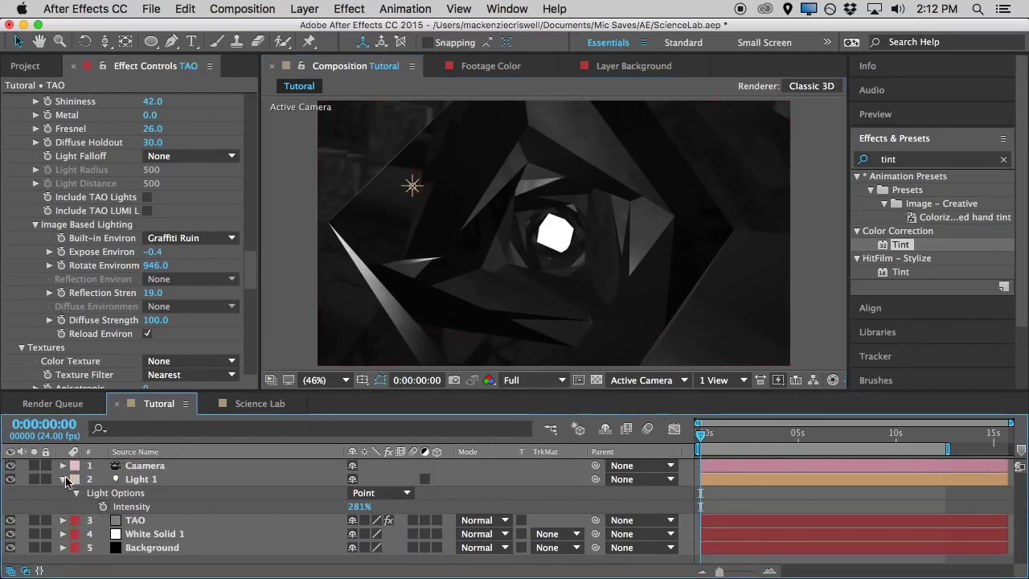
pyautogui.click(63, 474)
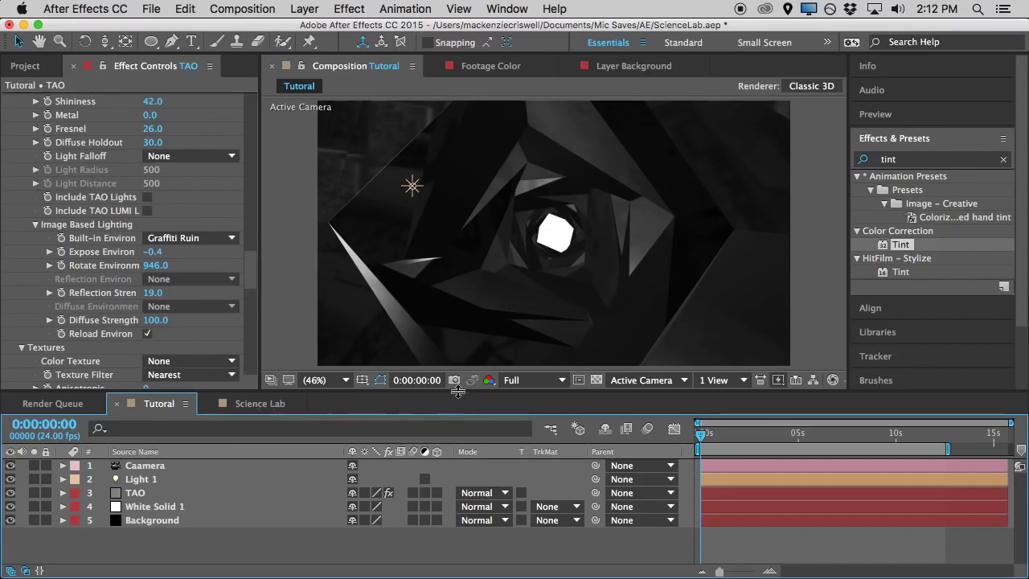
# In the Science Lab composition, turn off solo for the TAO layer
pyautogui.click(256, 404)
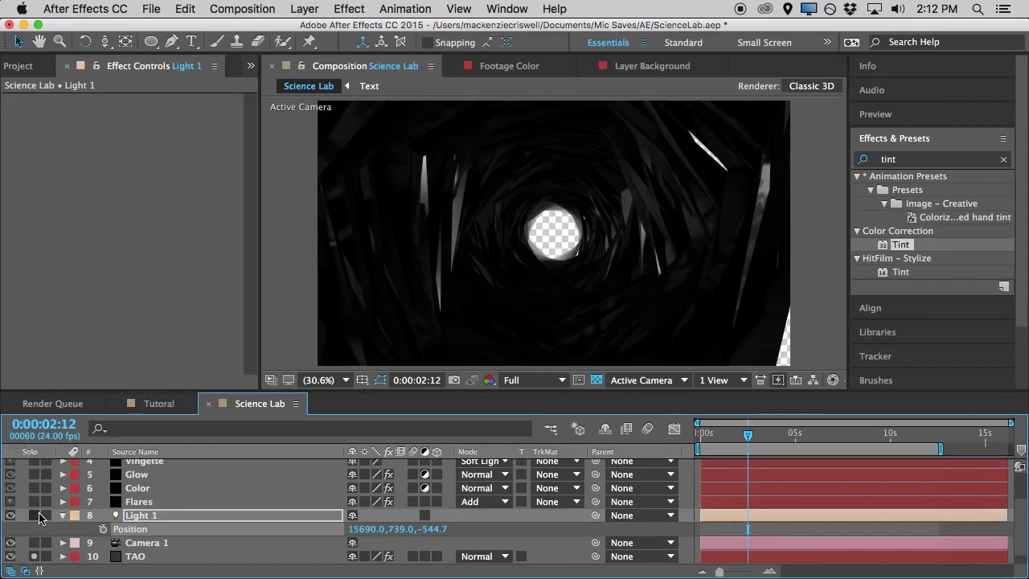
pyautogui.click(34, 556)
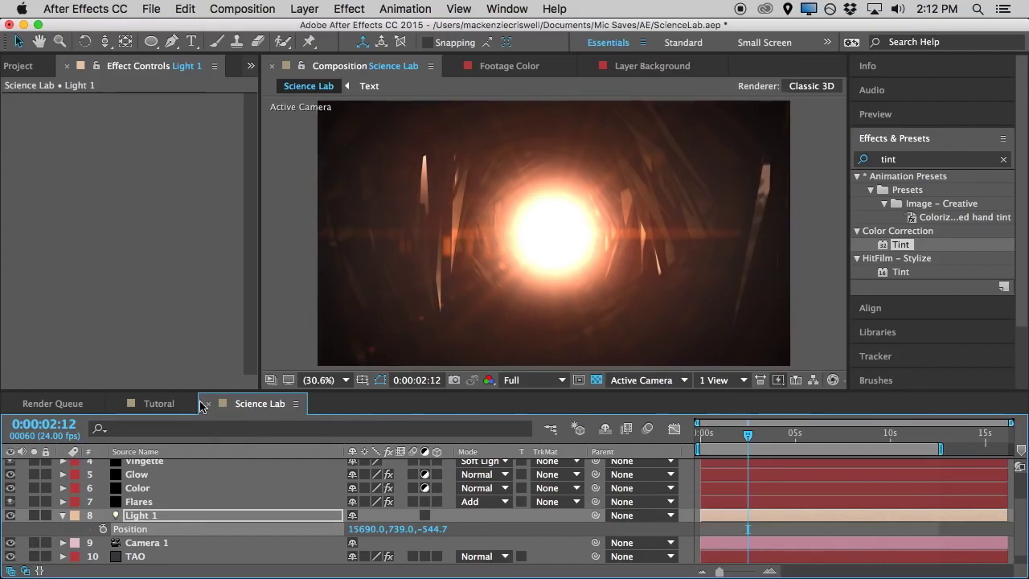
# Return to the Tutorial composition, select the TAO layer and bring up its effect's Visibility settings
pyautogui.click(142, 409)
pyautogui.click(103, 492)
pyautogui.scroll(-5, 116, 302)
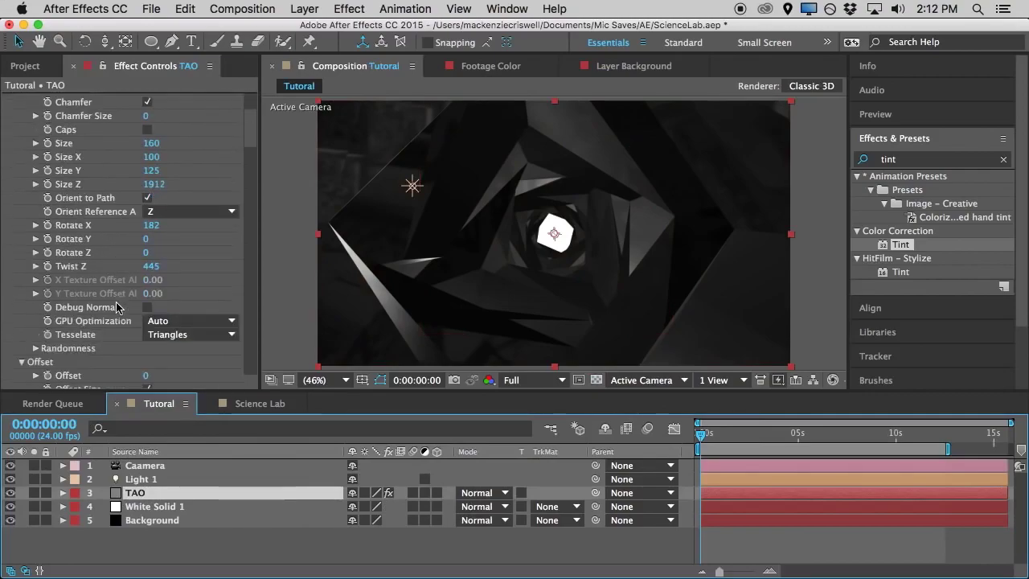
pyautogui.scroll(-15, 116, 301)
pyautogui.scroll(6, 133, 332)
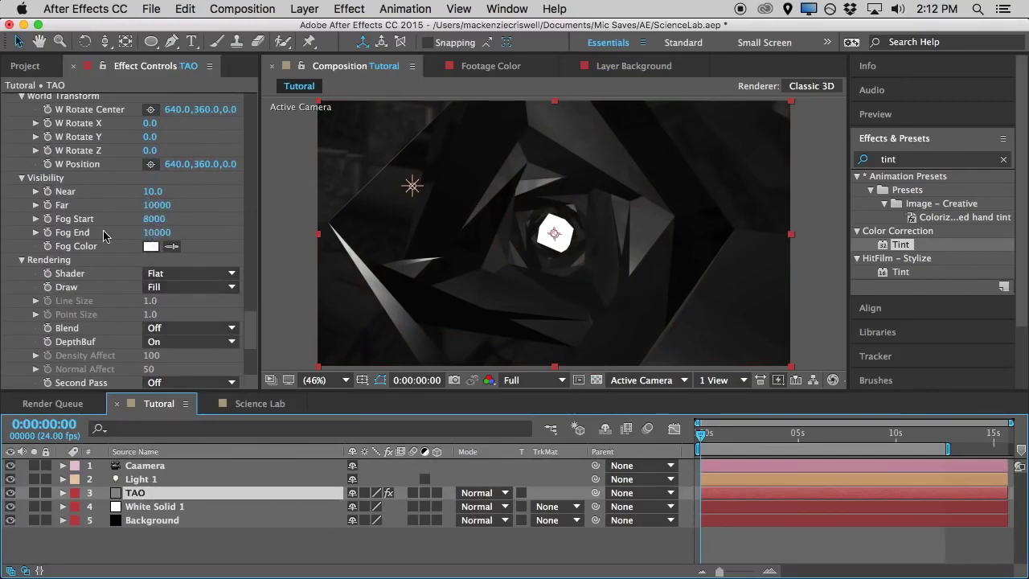
# Try a Near distance of 36.5 in the TAO effect's Visibility settings and undo it
pyautogui.click(160, 191)
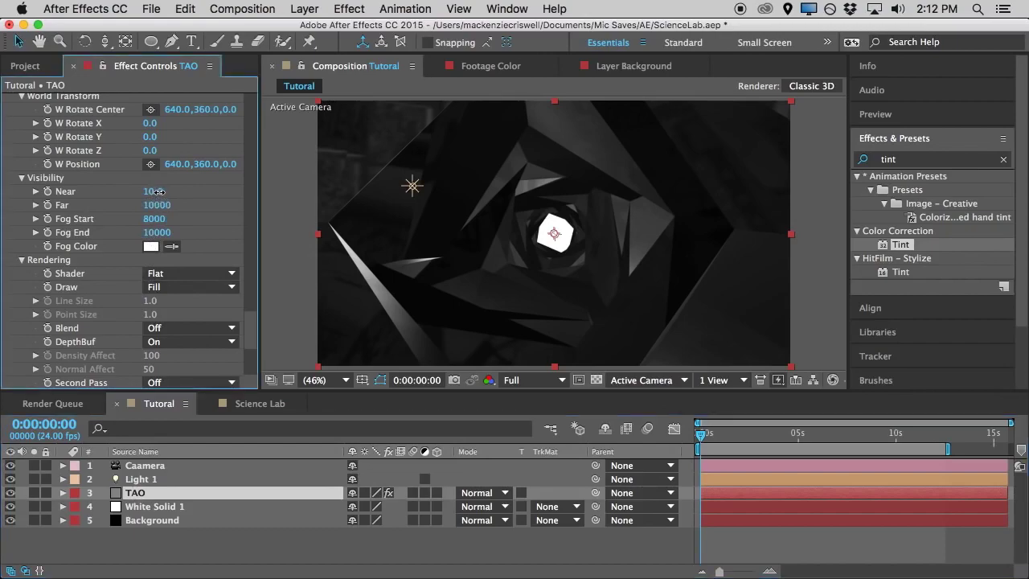
pyautogui.moveTo(160, 191); pyautogui.dragTo(177, 190)
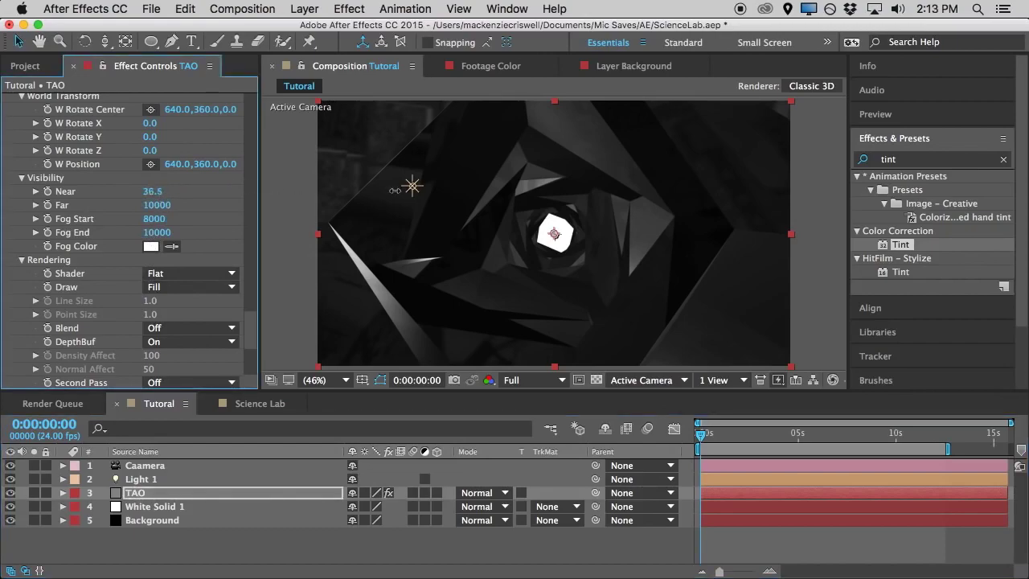
pyautogui.press('super+z')
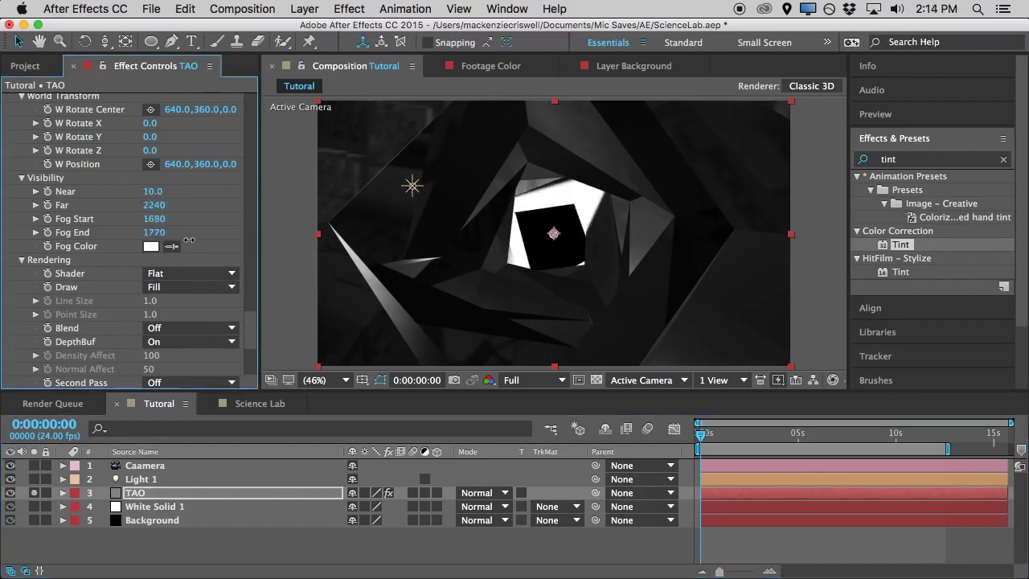
# Turn off solo for the TAO layer, and set its Fog Start to 1180 and Fog End to 3370
pyautogui.moveTo(183, 243)
pyautogui.mouseDown()
pyautogui.moveTo(175, 248)
pyautogui.moveTo(174, 234)
pyautogui.mouseUp()
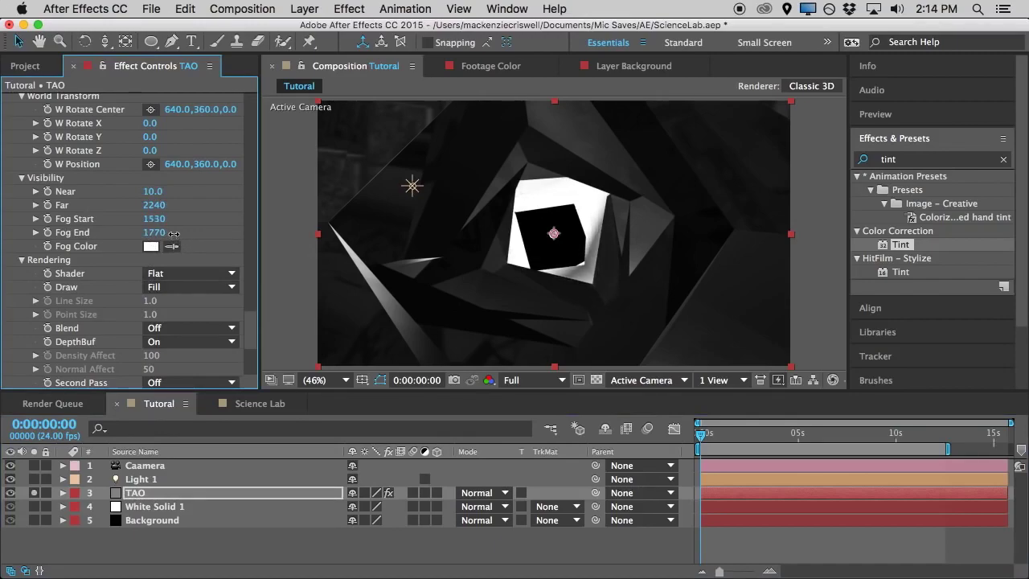
pyautogui.click(34, 493)
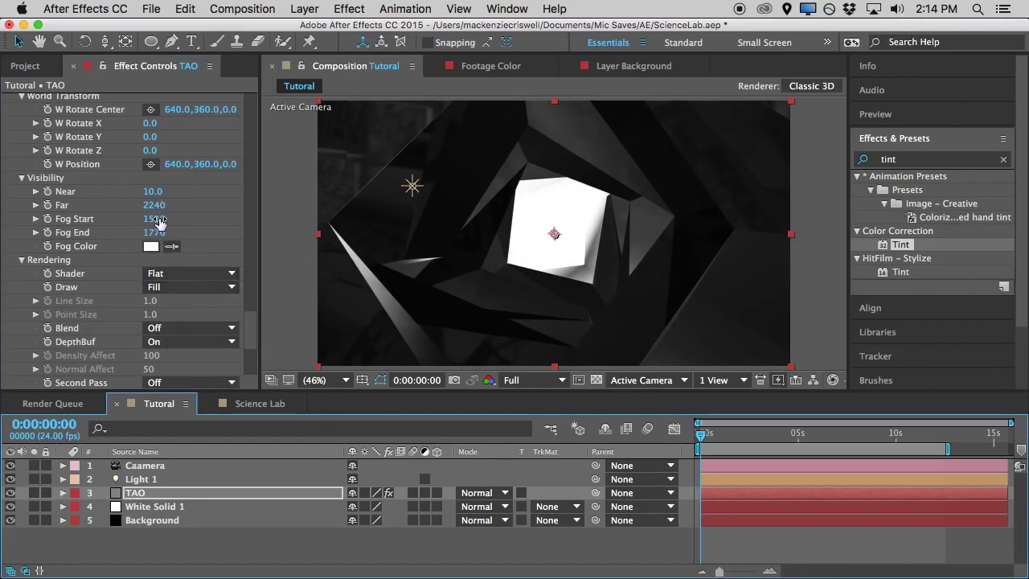
pyautogui.moveTo(155, 219); pyautogui.dragTo(141, 232)
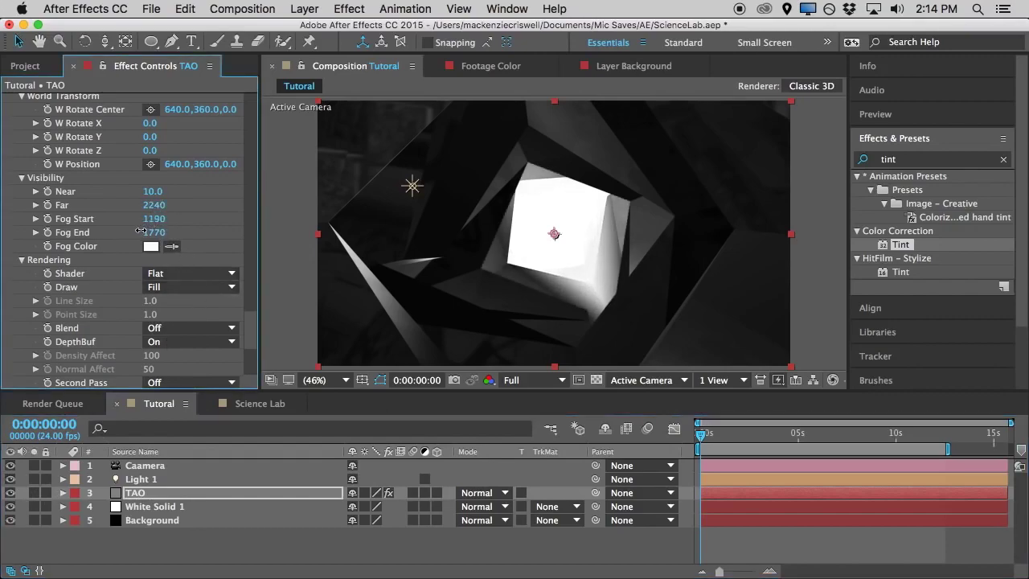
pyautogui.moveTo(153, 235); pyautogui.dragTo(290, 238)
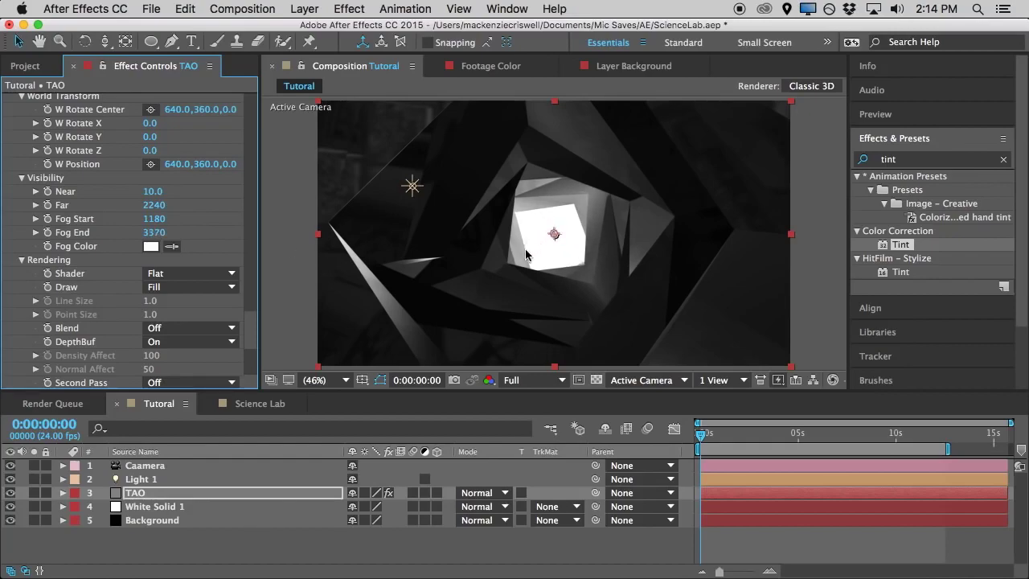
# Try a TAO Fog Start of 3330, and settle on 790 to bring the fog closer to the camera
pyautogui.moveTo(194, 217); pyautogui.dragTo(335, 221)
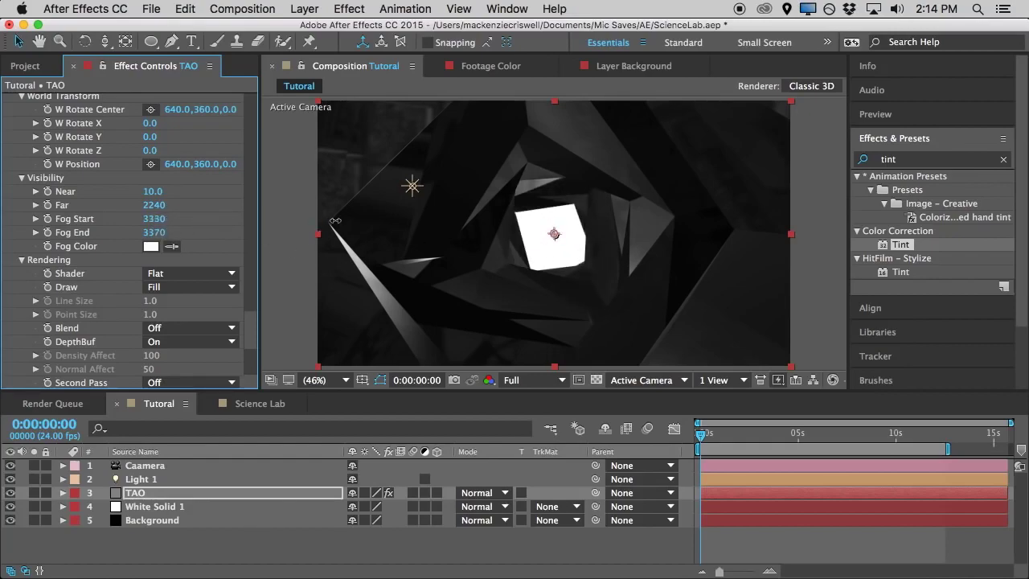
pyautogui.moveTo(232, 222); pyautogui.dragTo(132, 233)
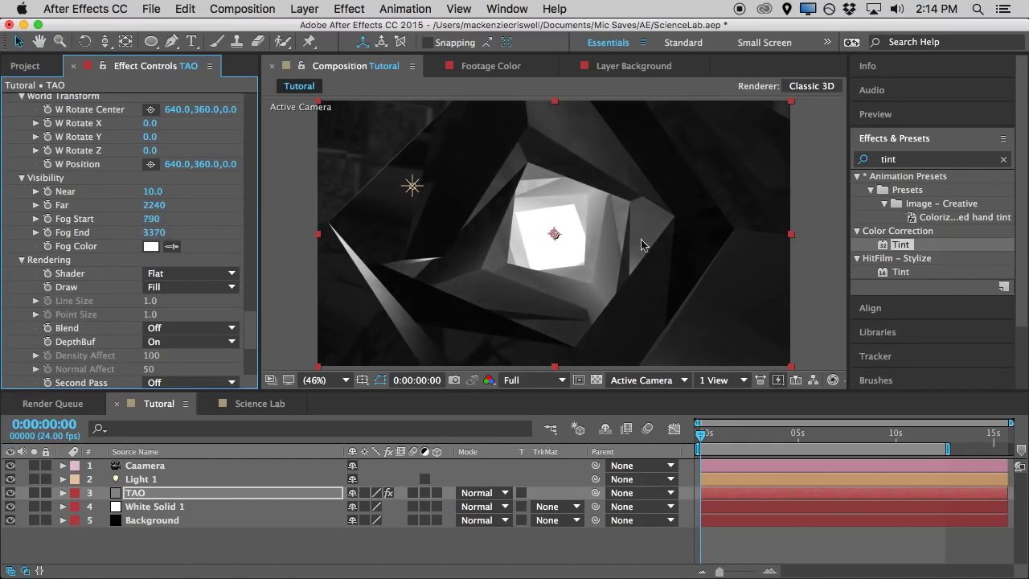
# Deselect the layer and scrub through the timeline to check the fog, ending back at the first frame
pyautogui.click(764, 556)
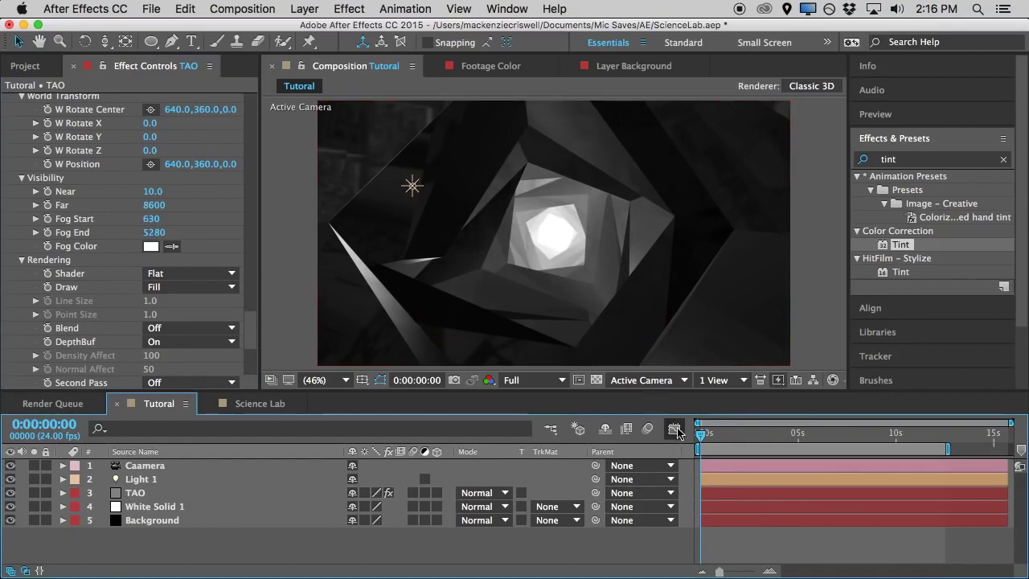
pyautogui.click(737, 434)
pyautogui.moveTo(752, 444); pyautogui.dragTo(646, 459)
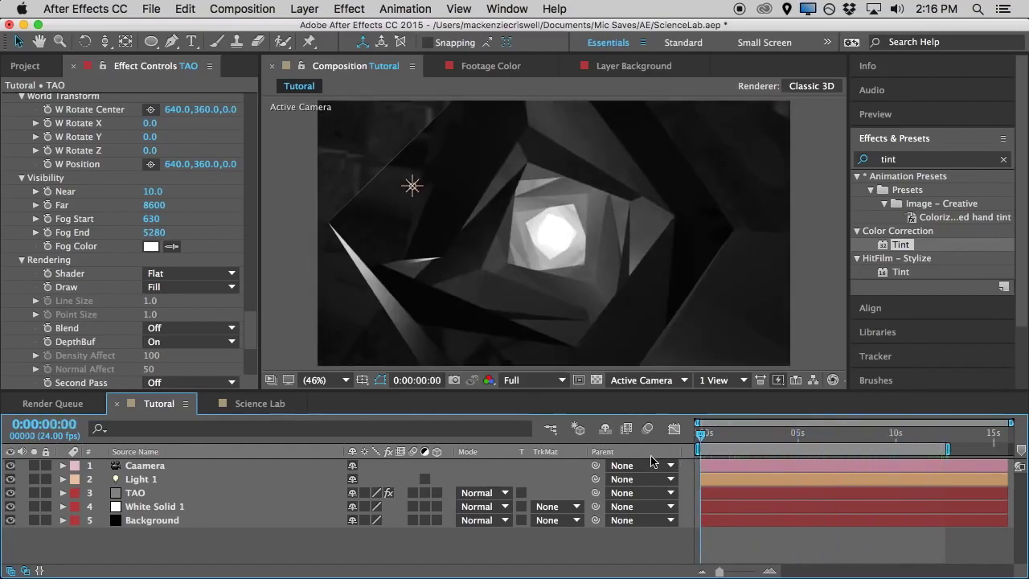
# Enlarge the elliptical mask on White Solid 1 well beyond the composition frame, and deselect the layer
pyautogui.click(155, 506)
pyautogui.doubleClick(545, 149)
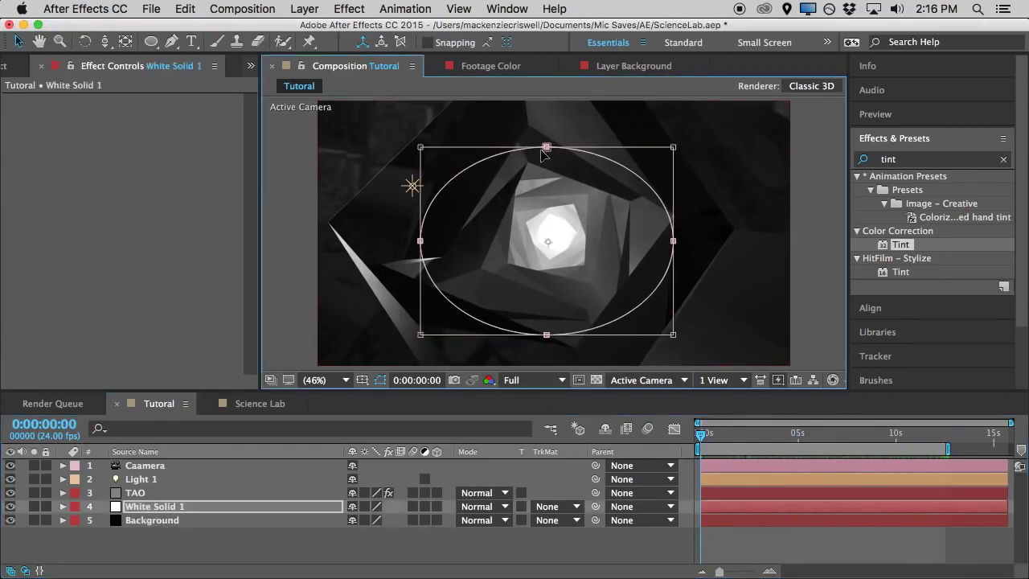
pyautogui.moveTo(420, 147); pyautogui.dragTo(82, 45)
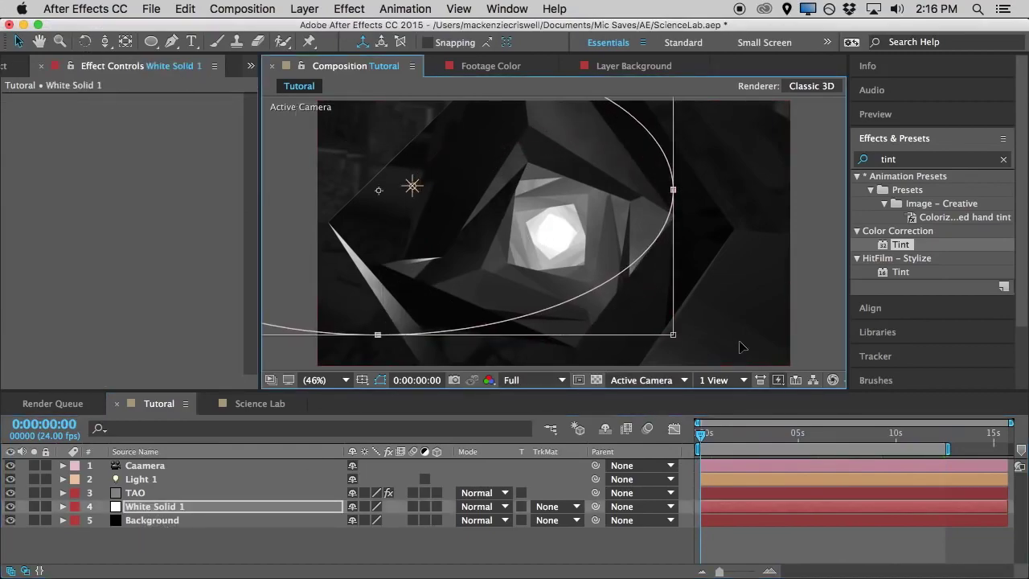
pyautogui.moveTo(672, 332); pyautogui.dragTo(953, 460)
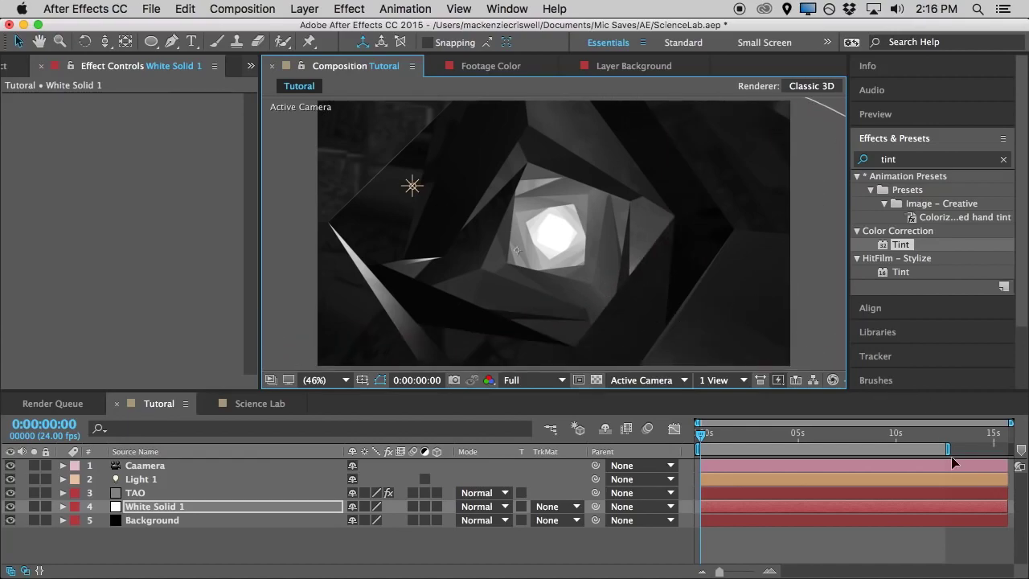
pyautogui.click(603, 556)
# At 0:00:05:04, add a new white solid above all layers and turn it into an adjustment layer
pyautogui.moveTo(699, 438); pyautogui.dragTo(802, 426)
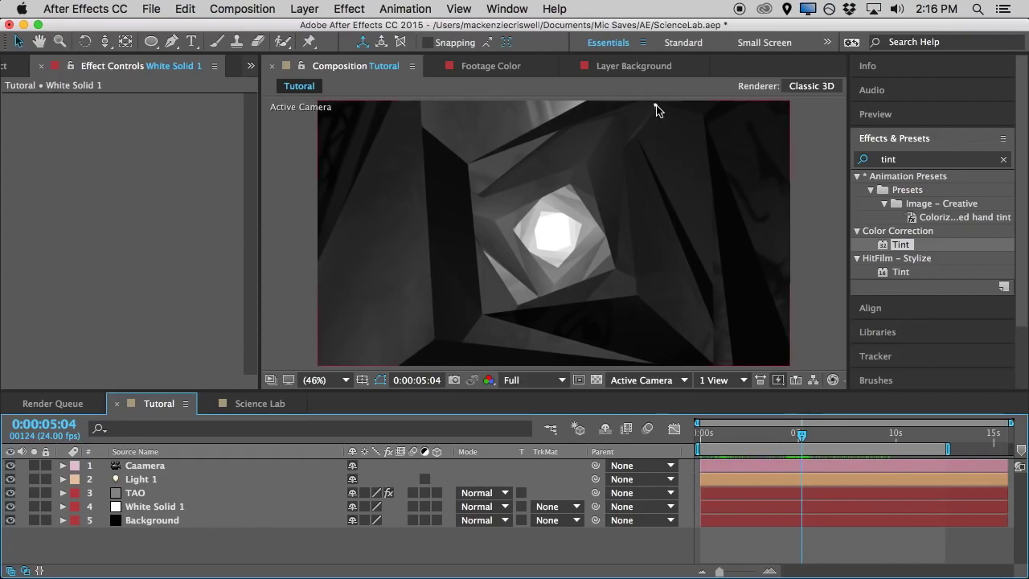
pyautogui.click(900, 160)
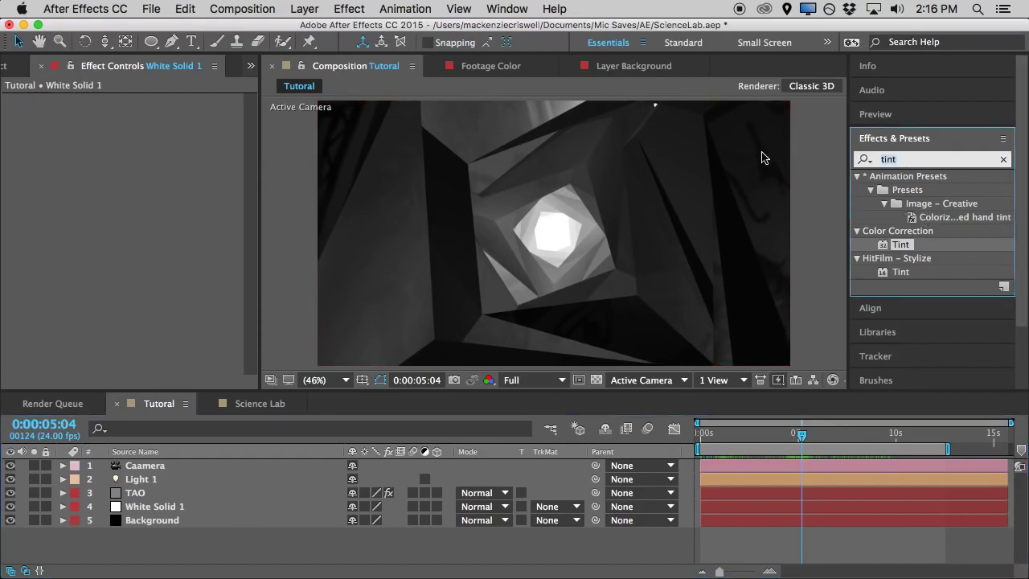
pyautogui.click(302, 8)
pyautogui.click(143, 546)
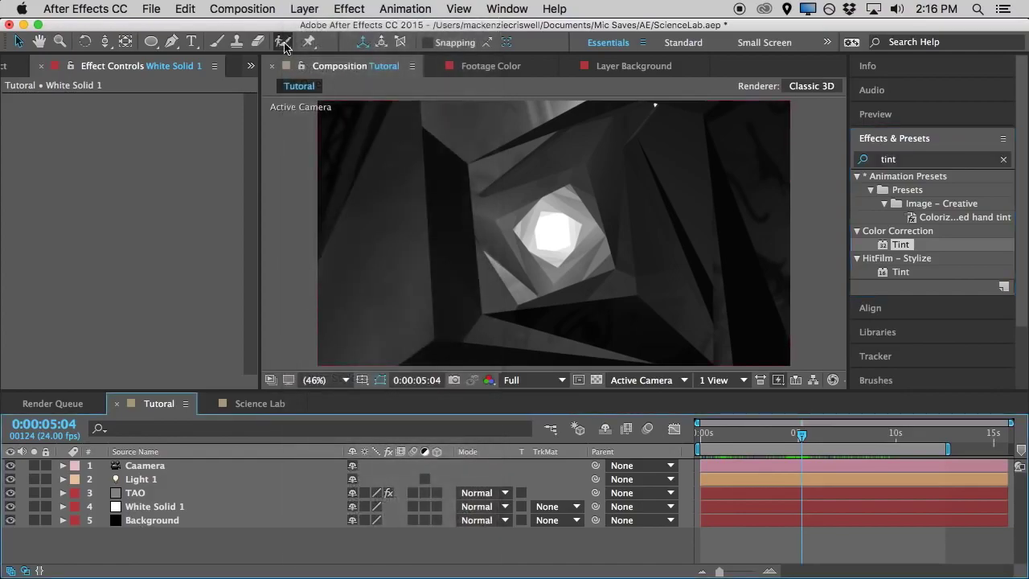
pyautogui.click(304, 8)
pyautogui.moveTo(344, 31)
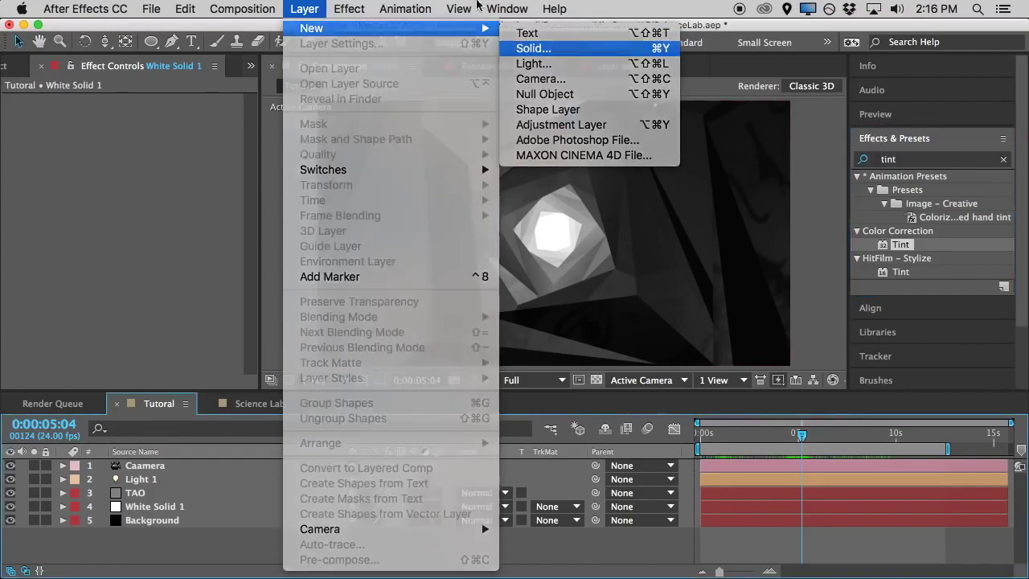
pyautogui.click(579, 43)
pyautogui.click(709, 525)
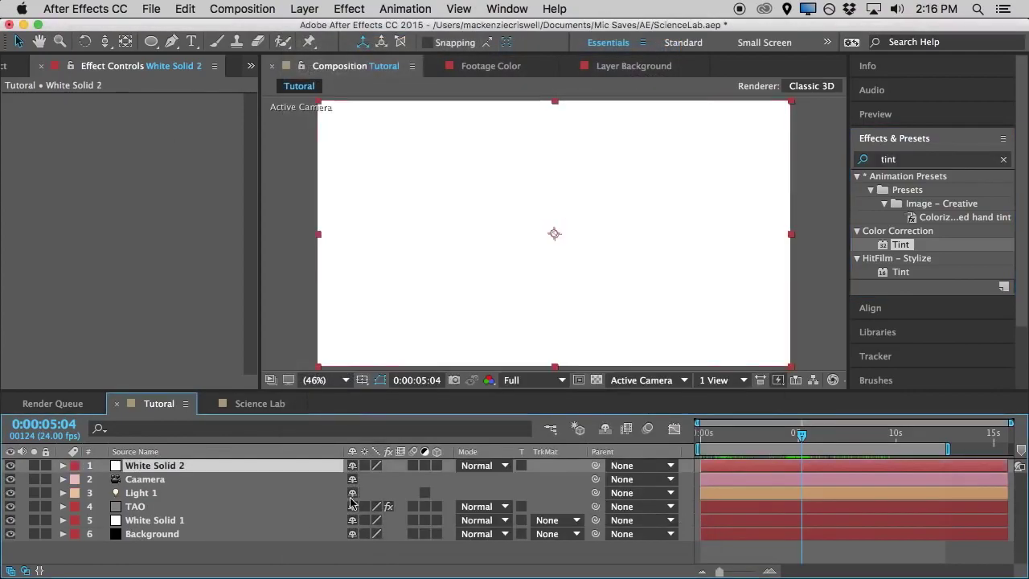
pyautogui.click(424, 466)
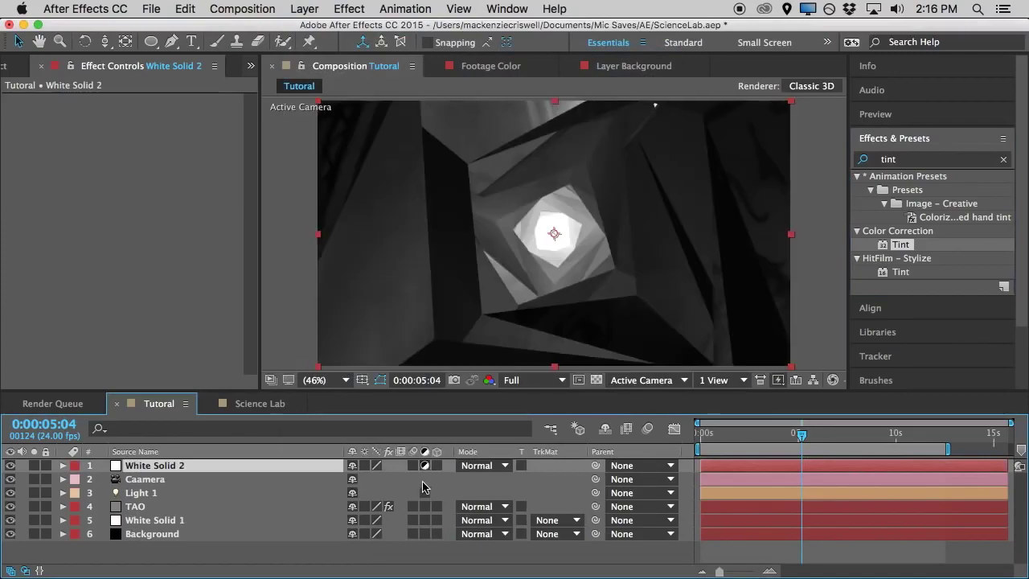
# Find the Stylize Glow effect, apply it to the White Solid 2 adjustment layer and raise its Glow Radius to about 181
pyautogui.click(911, 161)
pyautogui.write('g')
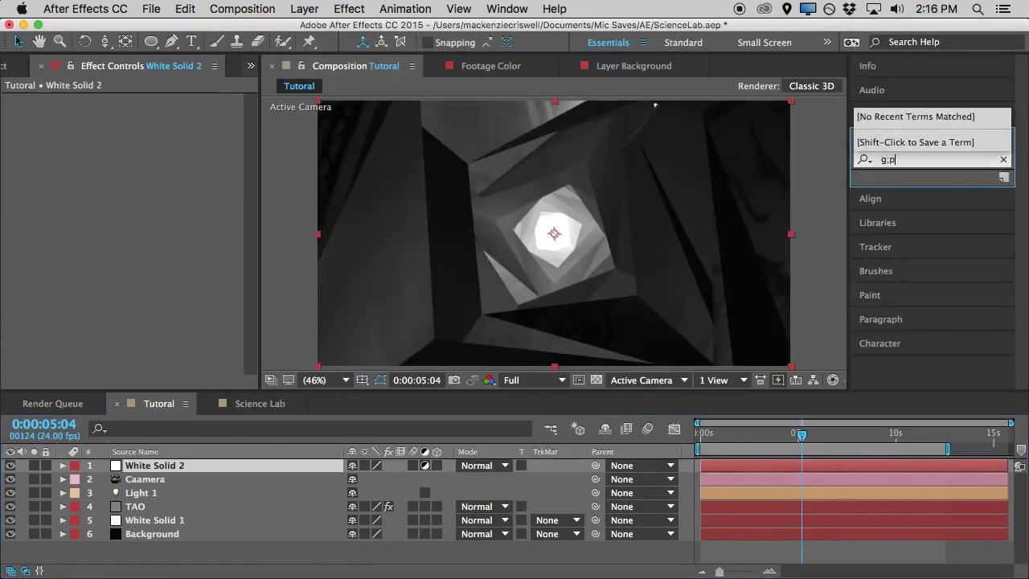
pyautogui.write('l')
pyautogui.press('BackSpace')
pyautogui.write('liw')
pyautogui.moveTo(903, 277); pyautogui.dragTo(187, 470)
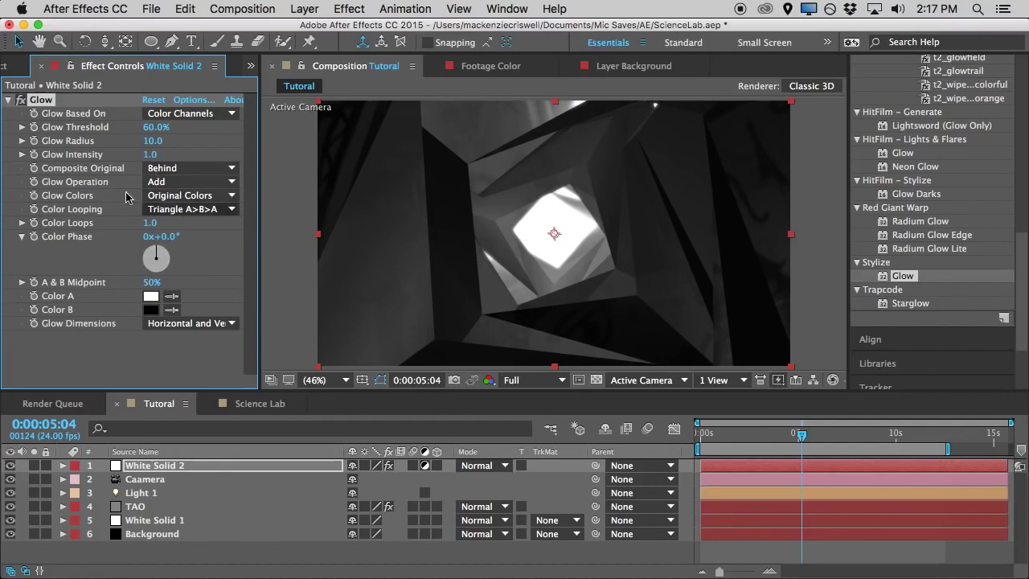
pyautogui.moveTo(157, 142); pyautogui.dragTo(296, 134)
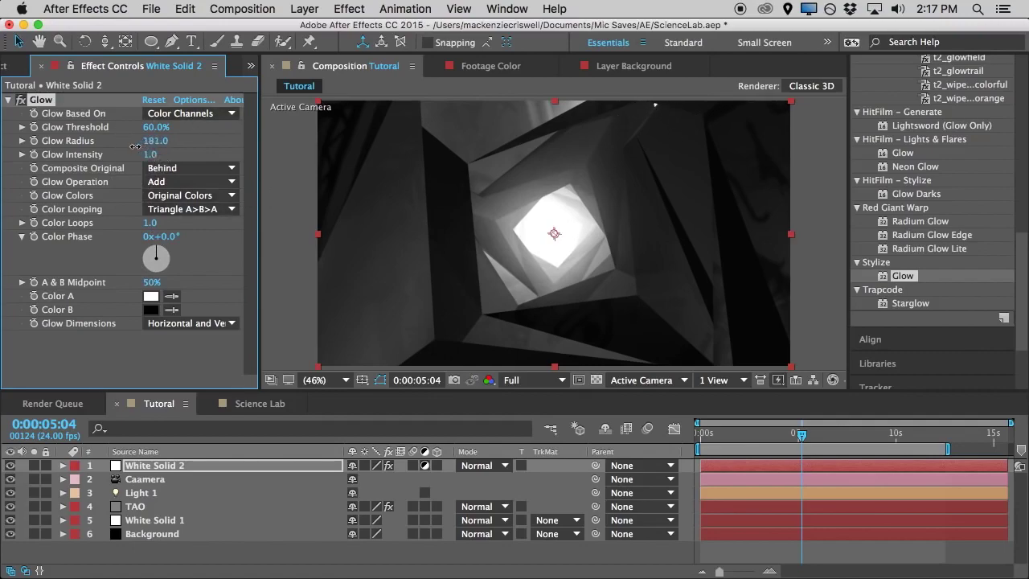
# Set the Glow Radius to 145 and the Glow Threshold to 53.7%, then check the glow along the timeline, ending at the first frame
pyautogui.moveTo(60, 154); pyautogui.dragTo(14, 161)
pyautogui.moveTo(149, 142); pyautogui.dragTo(242, 145)
pyautogui.moveTo(801, 444); pyautogui.dragTo(714, 444)
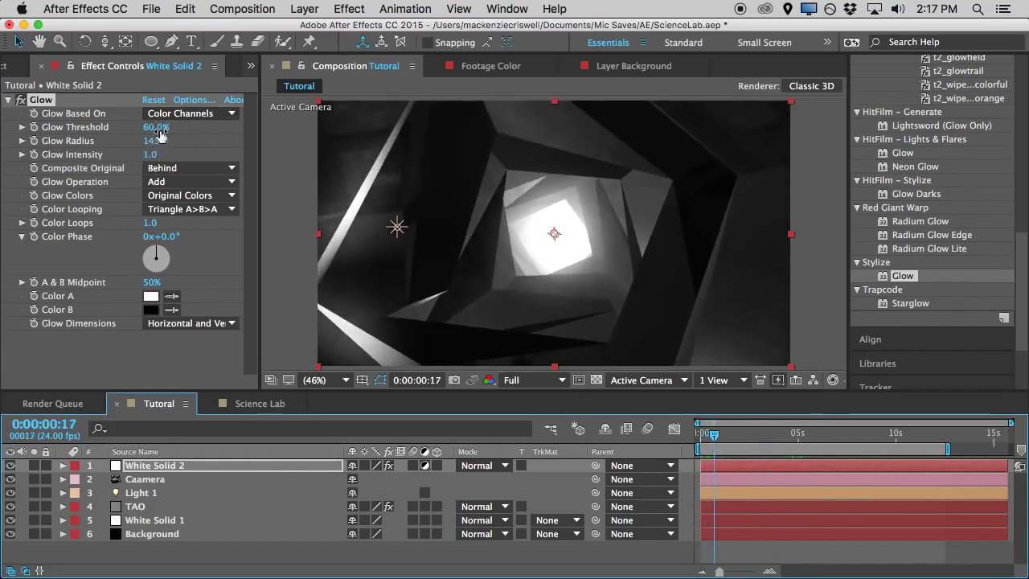
pyautogui.moveTo(156, 128); pyautogui.dragTo(183, 131)
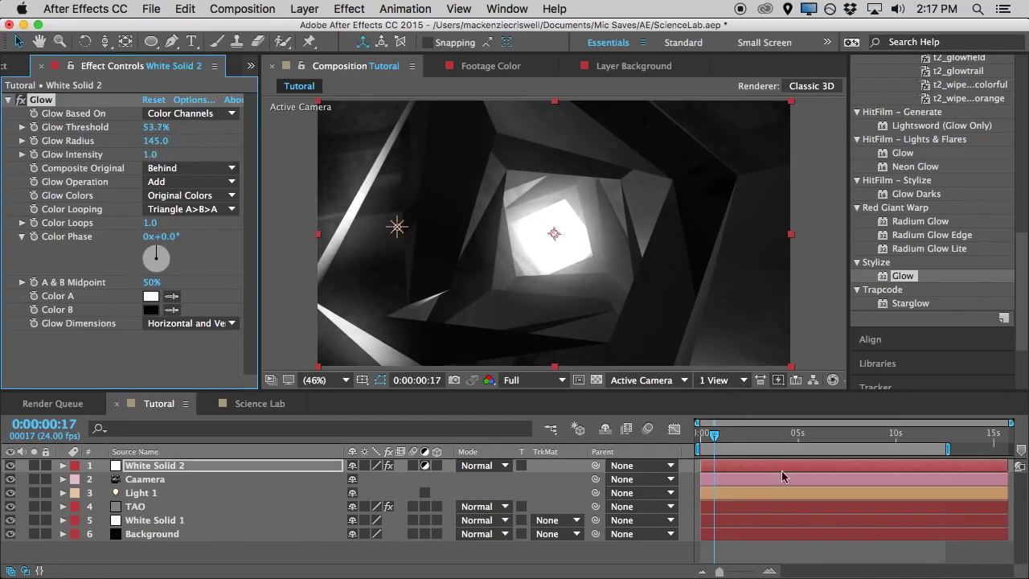
pyautogui.moveTo(714, 440); pyautogui.dragTo(919, 433)
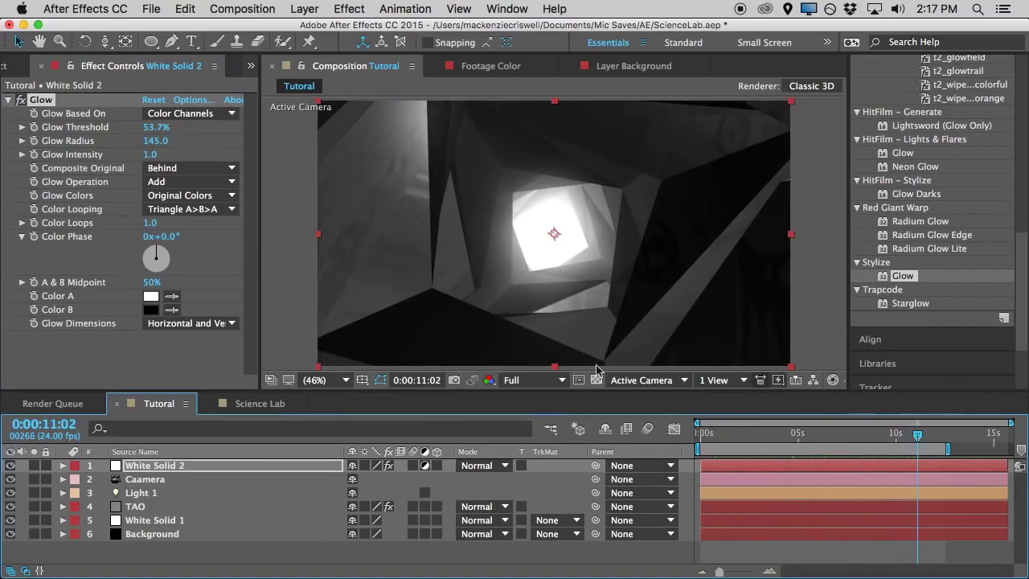
pyautogui.moveTo(919, 439); pyautogui.dragTo(674, 446)
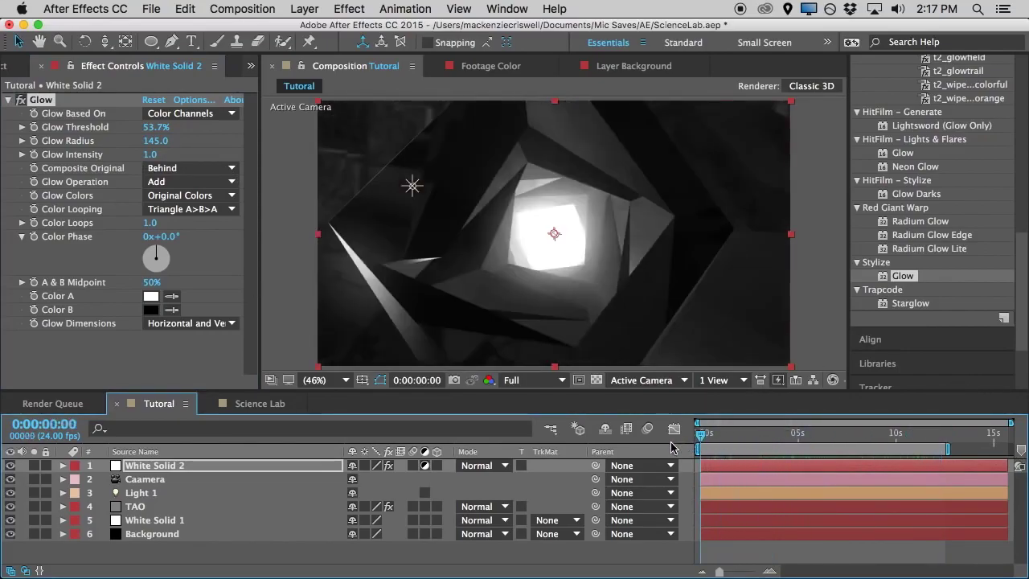
# Deselect the glow solid and create a new solid layer named "Falres"
pyautogui.click(475, 433)
pyautogui.click(314, 8)
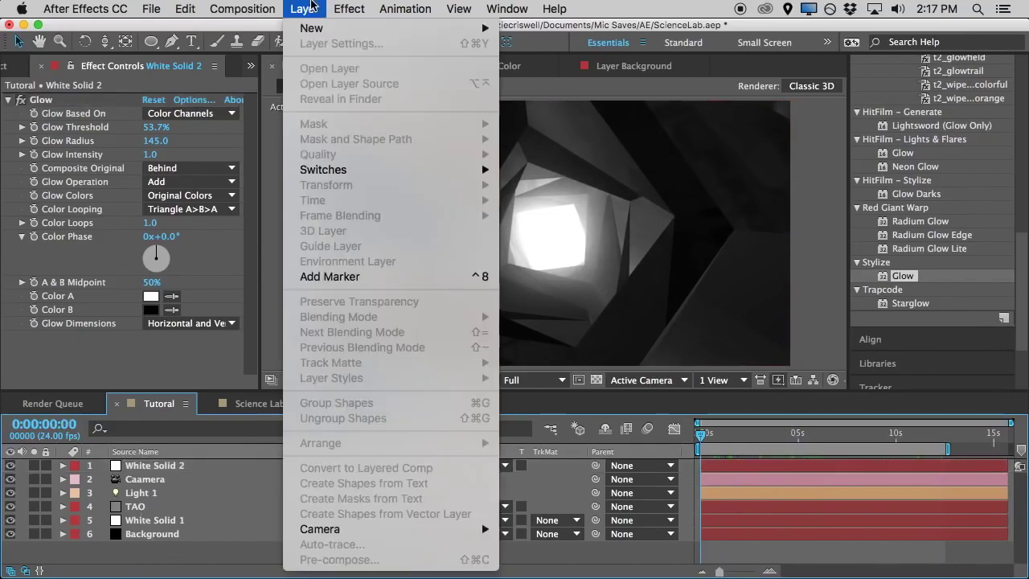
pyautogui.moveTo(324, 28)
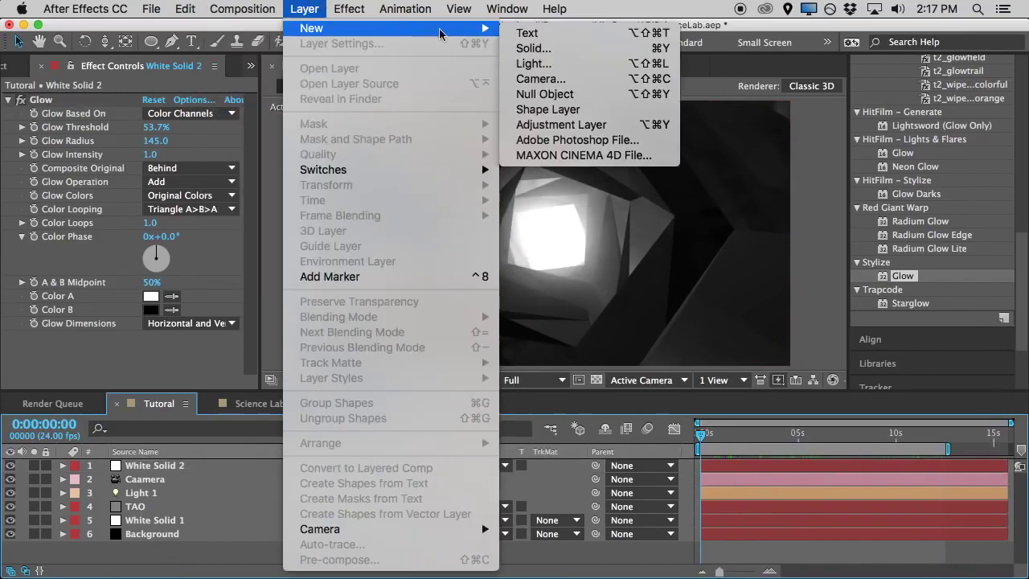
pyautogui.click(537, 47)
pyautogui.write('Falres')
pyautogui.press('Return')
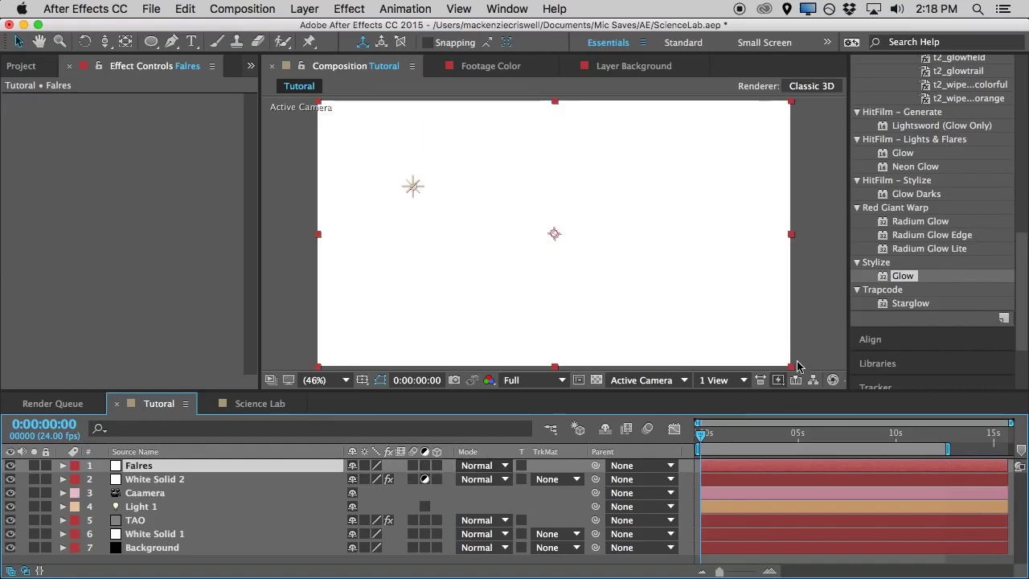
# At 0:00:03:00, apply the Video Copilot Optical Flares effect to the Falres solid
pyautogui.moveTo(753, 445)
pyautogui.mouseDown()
pyautogui.moveTo(815, 440)
pyautogui.moveTo(758, 440)
pyautogui.mouseUp()
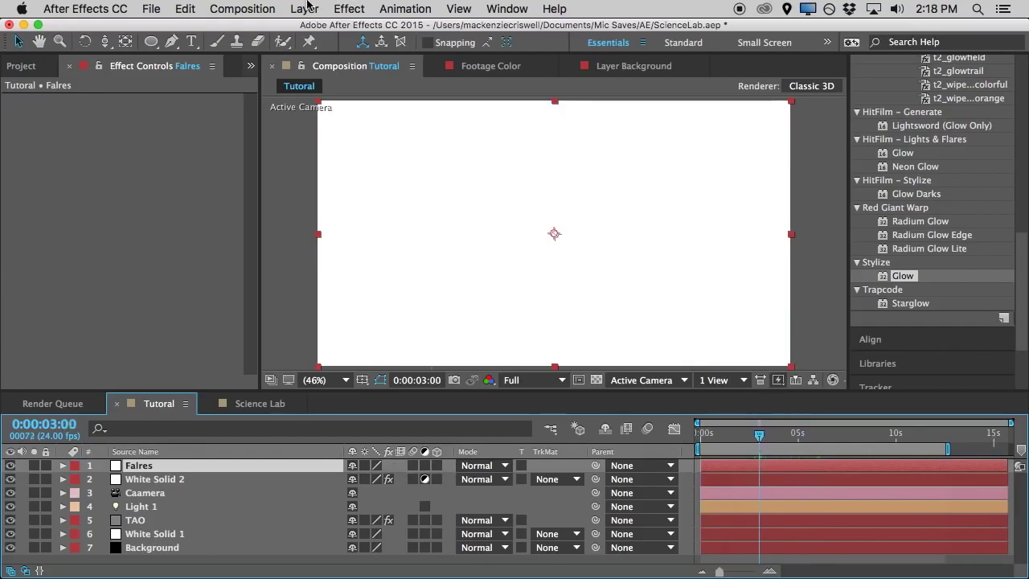
pyautogui.click(349, 9)
pyautogui.moveTo(410, 566)
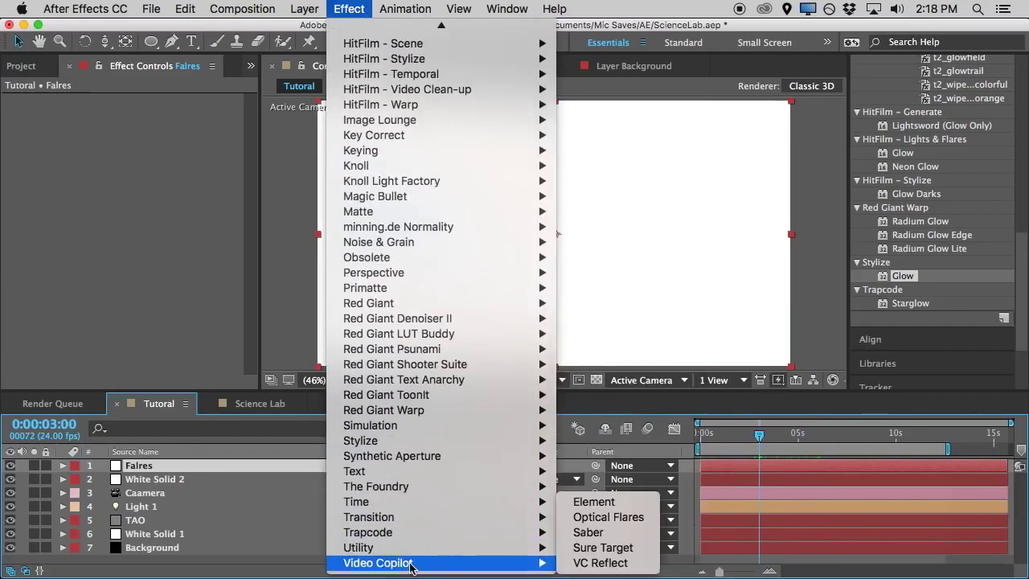
pyautogui.click(635, 517)
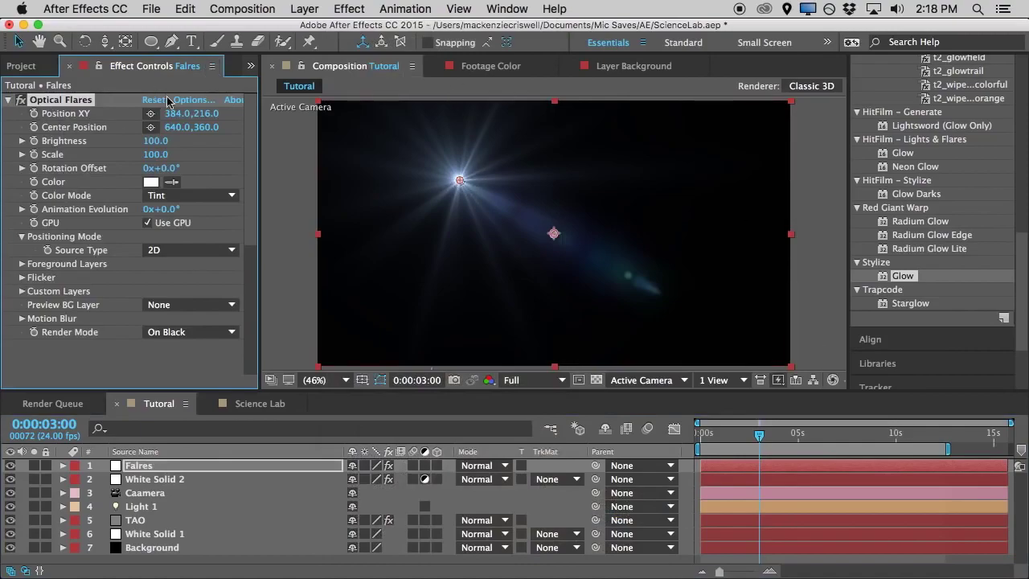
# Place the flare's source at the composition centre, about 640.7, 361.7, and its Center Position toward the lower left at about 348.5, 493.6
pyautogui.moveTo(460, 181); pyautogui.dragTo(553, 234)
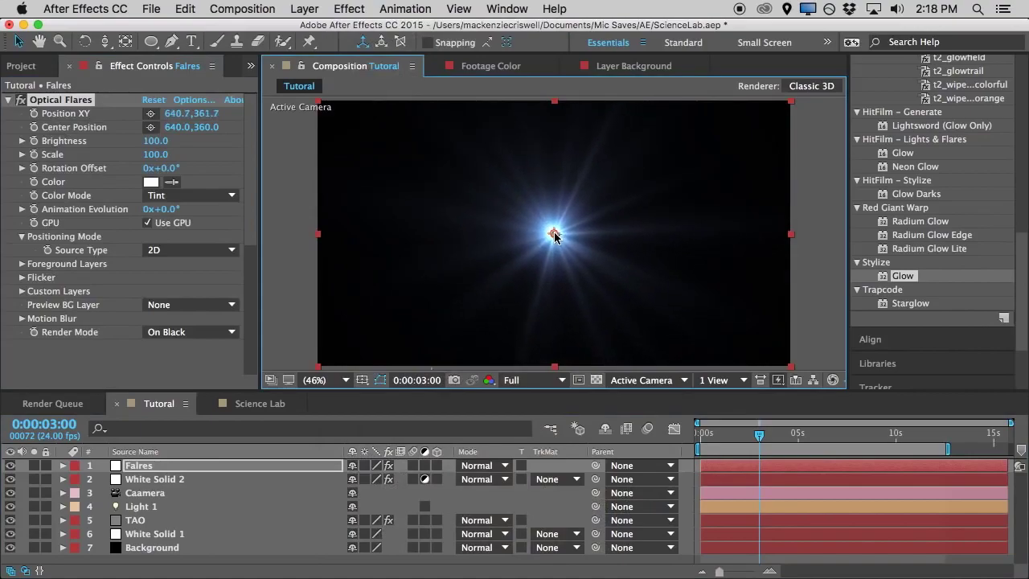
pyautogui.moveTo(211, 133); pyautogui.dragTo(432, 268)
pyautogui.moveTo(556, 266); pyautogui.dragTo(448, 289)
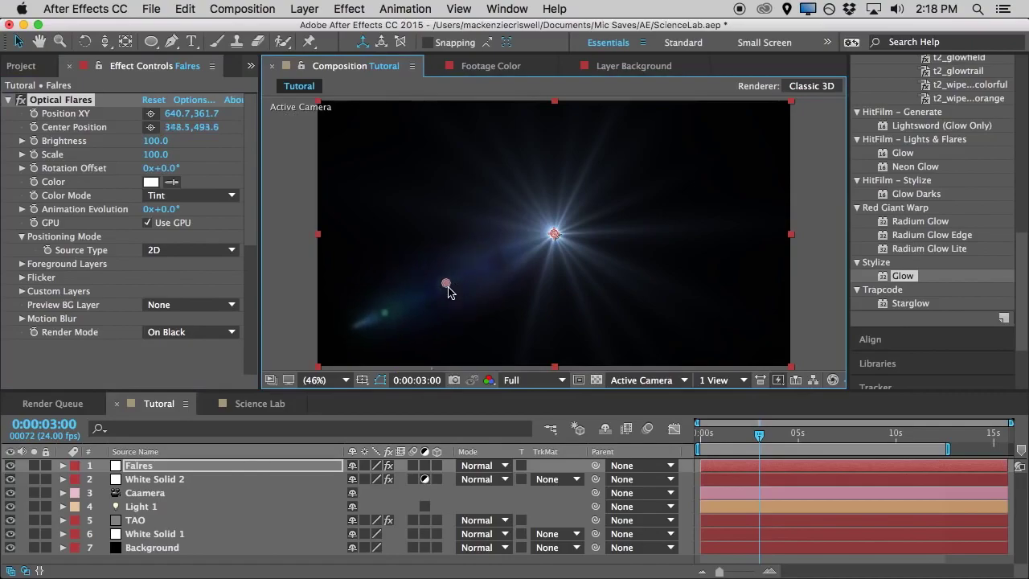
# Set the Falres layer's blending mode to Add, move it below White Solid 2, and return to the composition view
pyautogui.click(474, 466)
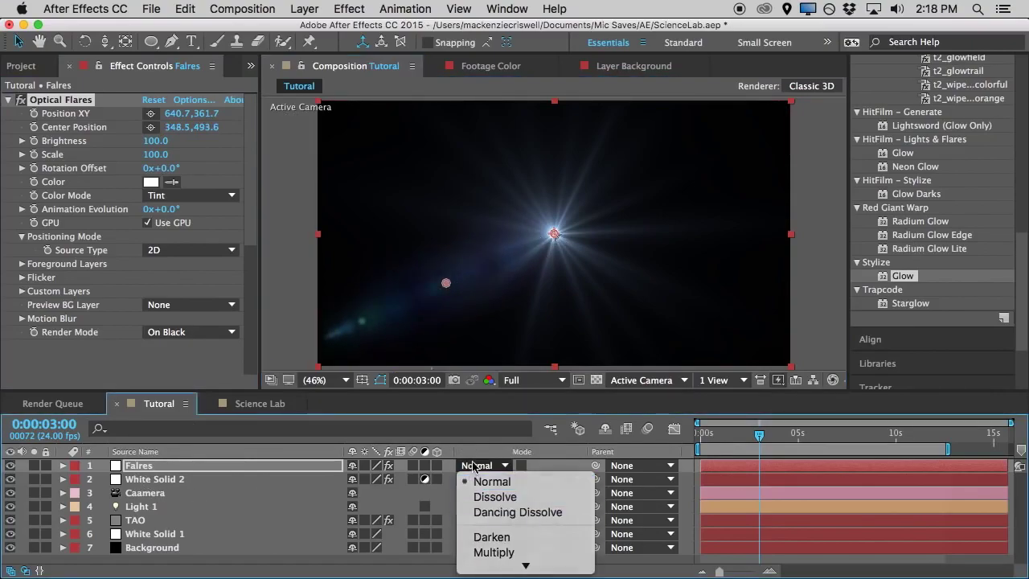
pyautogui.scroll(-5, 495, 502)
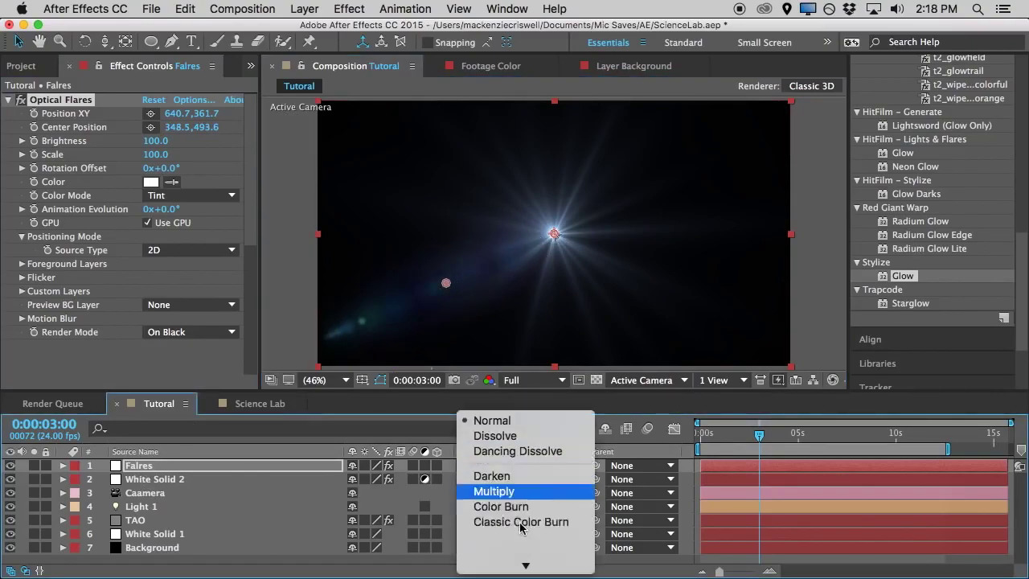
pyautogui.click(495, 241)
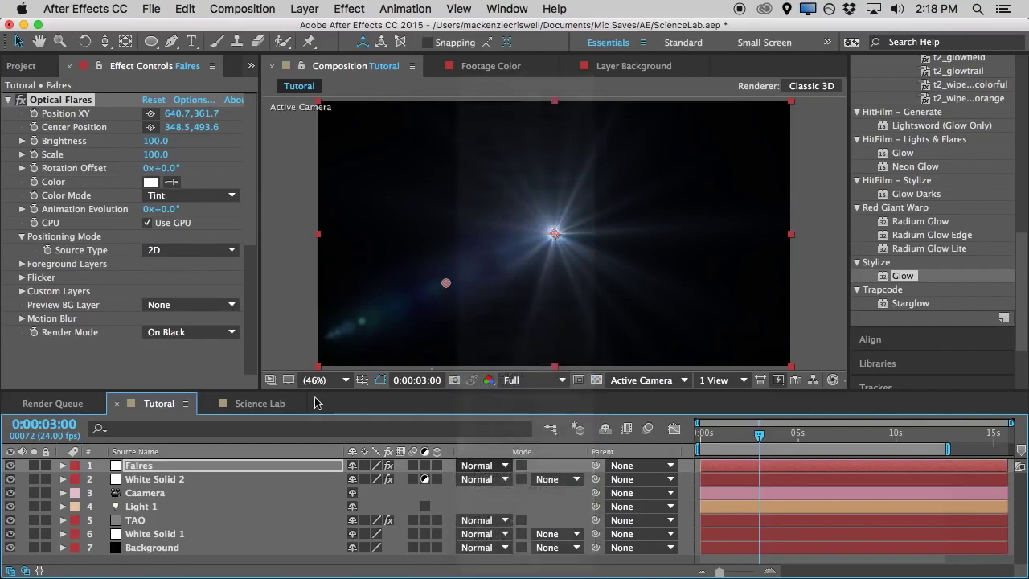
pyautogui.moveTo(161, 465); pyautogui.dragTo(162, 482)
pyautogui.doubleClick(162, 480)
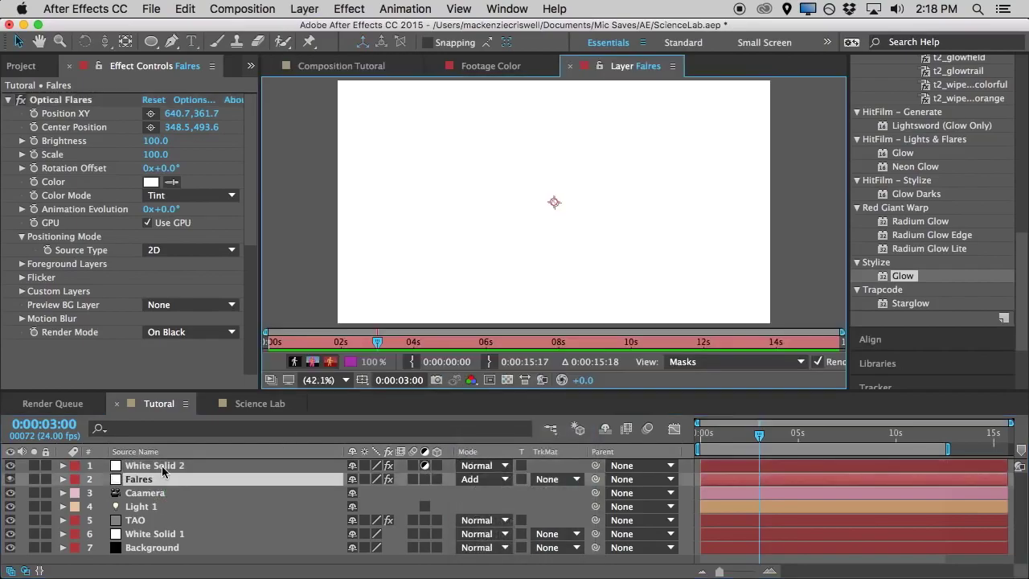
pyautogui.click(318, 66)
# Rename the White Solid 2 adjustment layer as "glow"
pyautogui.click(164, 453)
pyautogui.click(157, 467)
pyautogui.press('Return')
pyautogui.write('gl')
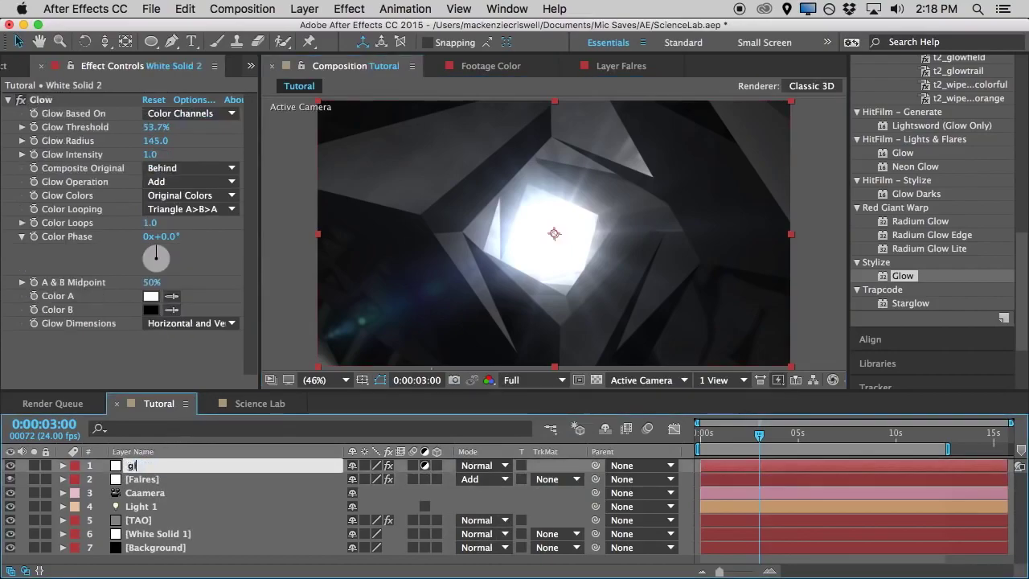
pyautogui.press('Return')
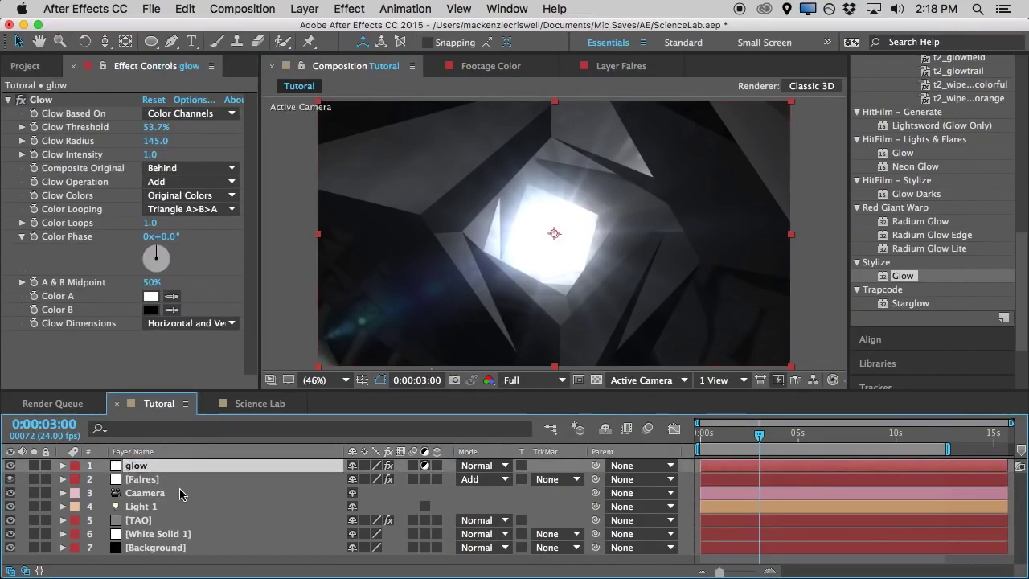
# Set the Optical Flares Scale to 110 and Brightness to 120 on the Falres layer
pyautogui.click(249, 480)
pyautogui.moveTo(156, 154)
pyautogui.mouseDown()
pyautogui.moveTo(185, 154)
pyautogui.moveTo(160, 156)
pyautogui.moveTo(158, 140)
pyautogui.mouseUp()
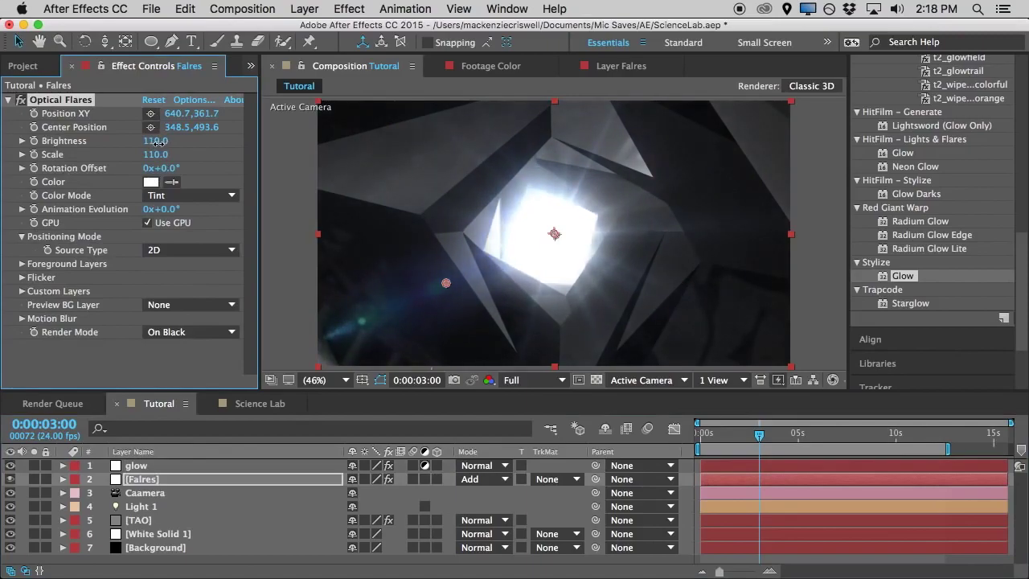
pyautogui.moveTo(435, 288)
pyautogui.mouseDown()
pyautogui.moveTo(448, 285)
pyautogui.moveTo(434, 284)
pyautogui.mouseUp()
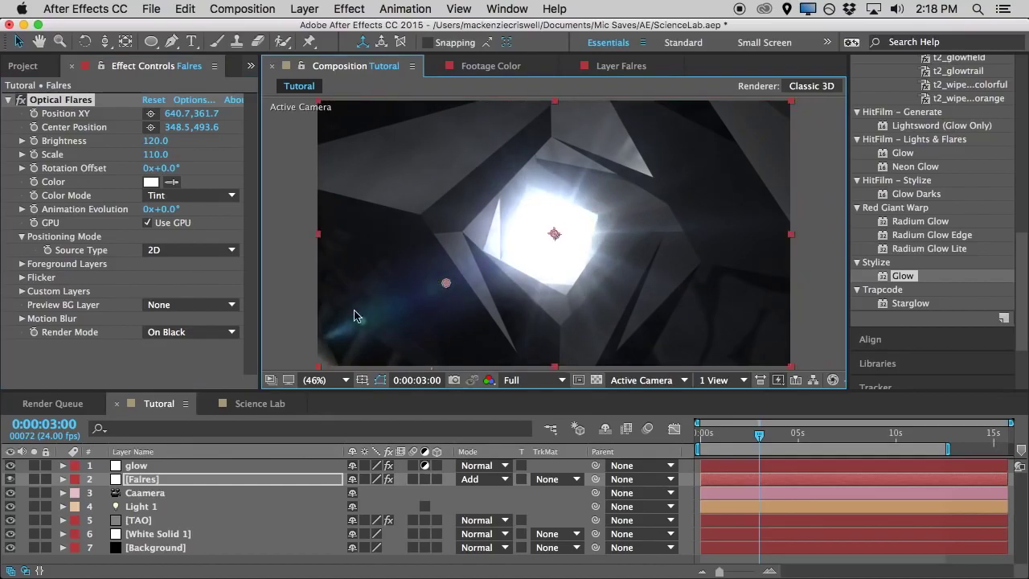
# Open the options of the Falres layer's Optical Flares effect and browse the preset folders to the Light presets
pyautogui.click(153, 479)
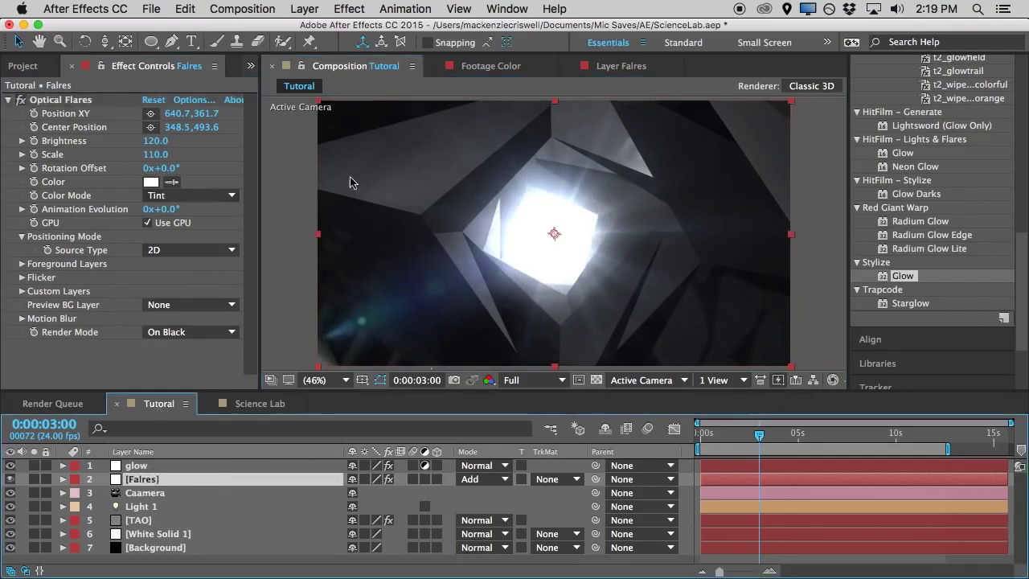
pyautogui.click(93, 102)
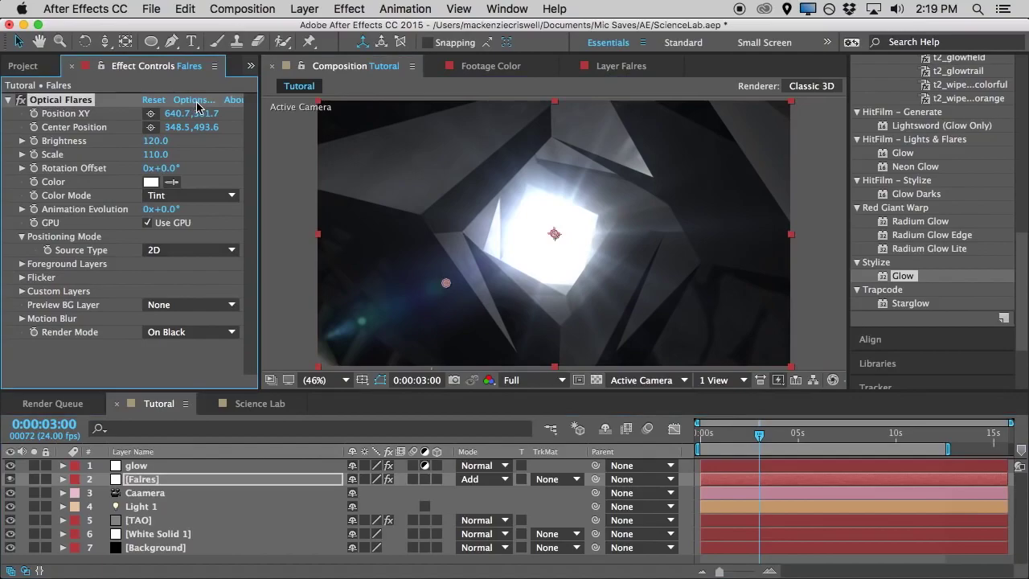
pyautogui.click(197, 102)
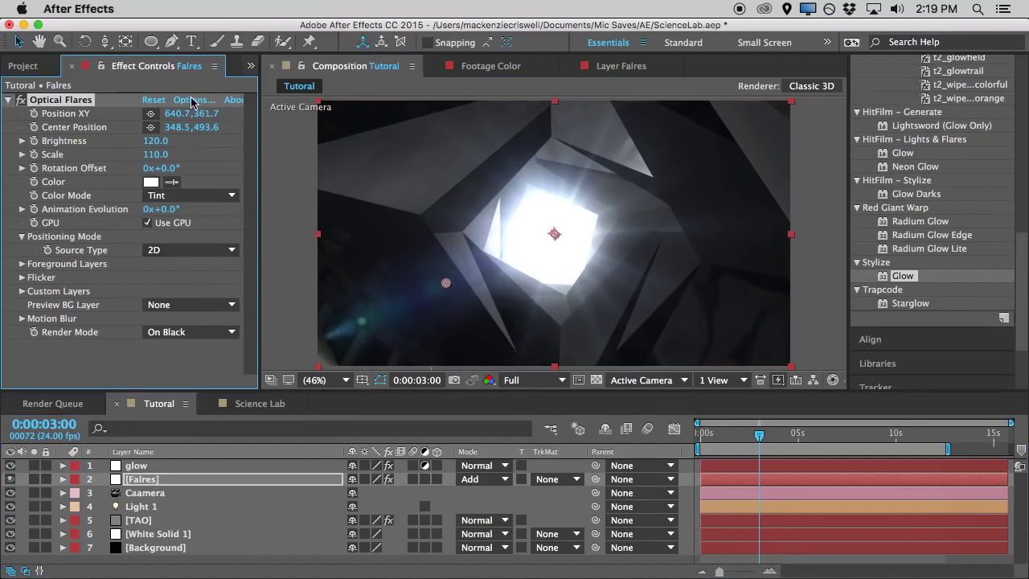
pyautogui.moveTo(631, 28); pyautogui.dragTo(618, 17)
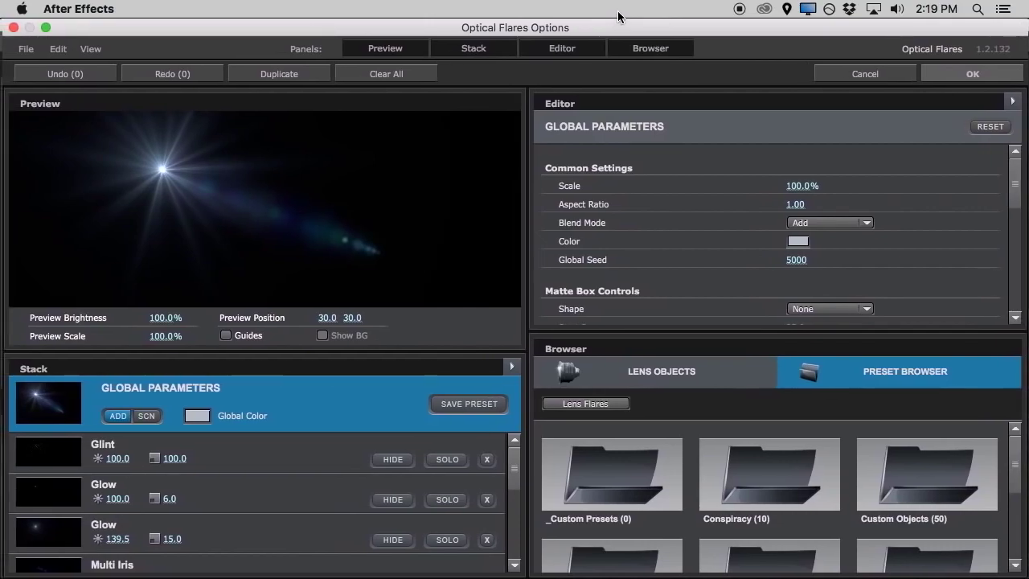
pyautogui.scroll(-3, 748, 515)
pyautogui.scroll(-3, 751, 542)
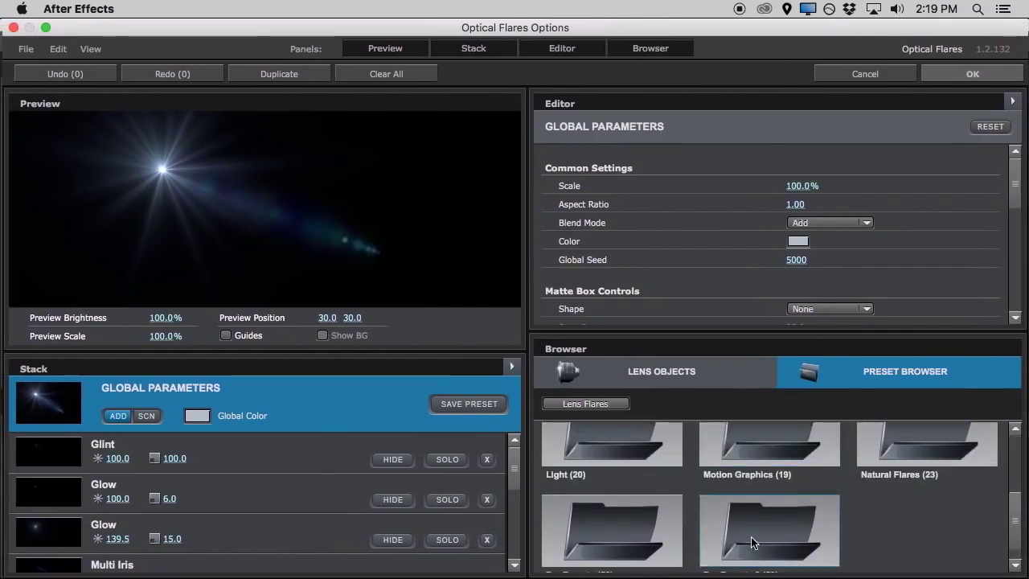
pyautogui.scroll(2, 763, 519)
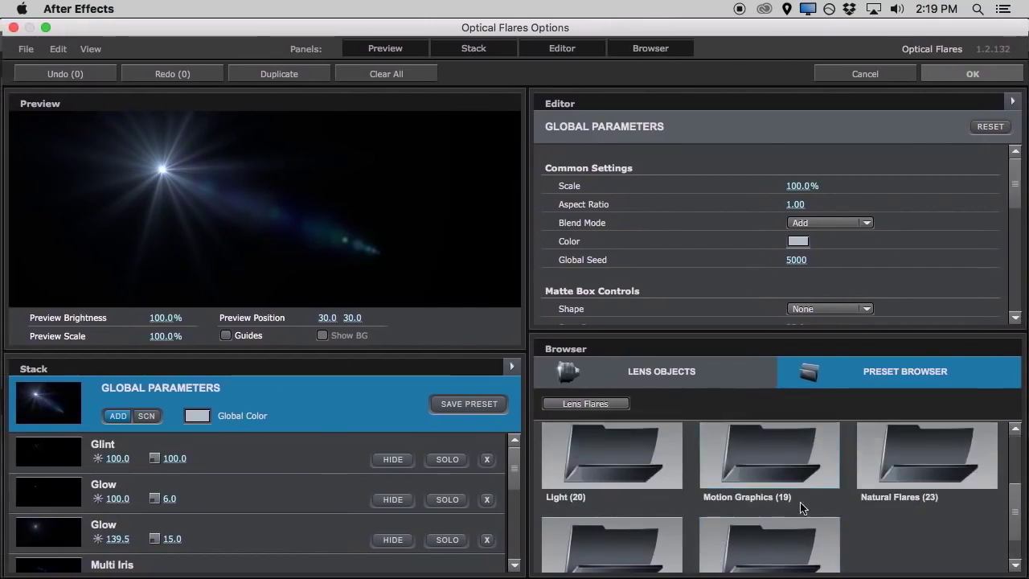
pyautogui.click(774, 505)
pyautogui.scroll(-5, 728, 542)
pyautogui.click(585, 404)
pyautogui.click(620, 448)
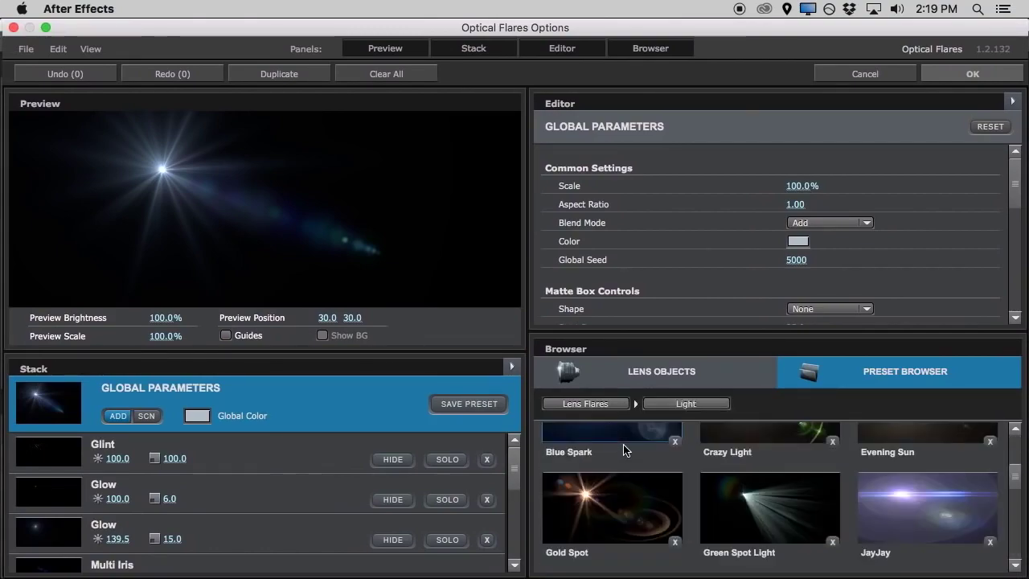
# Load the Sun Digital preset, preview the flare near the centre of the frame, and accept the flare options
pyautogui.scroll(-5, 711, 523)
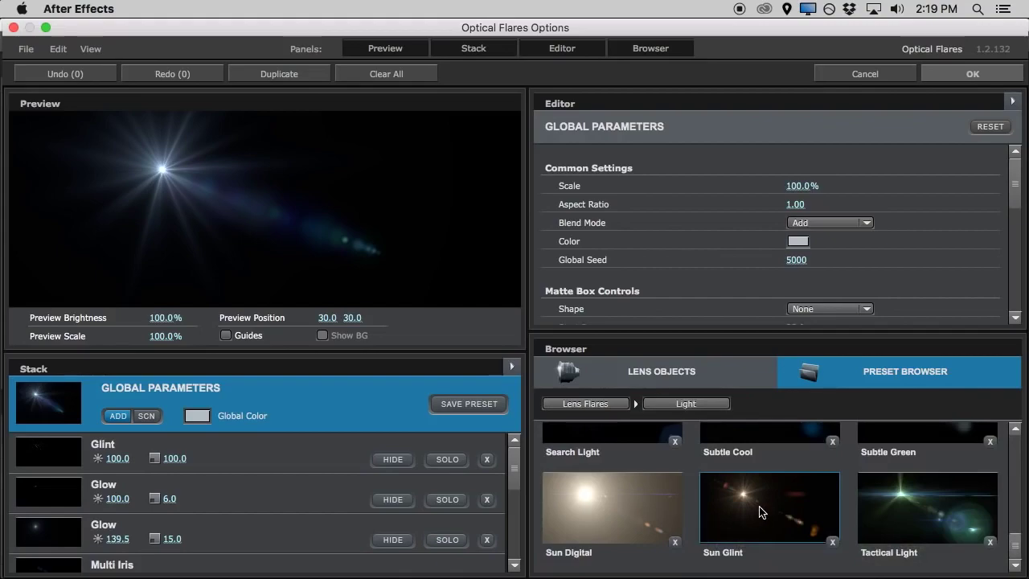
pyautogui.click(636, 500)
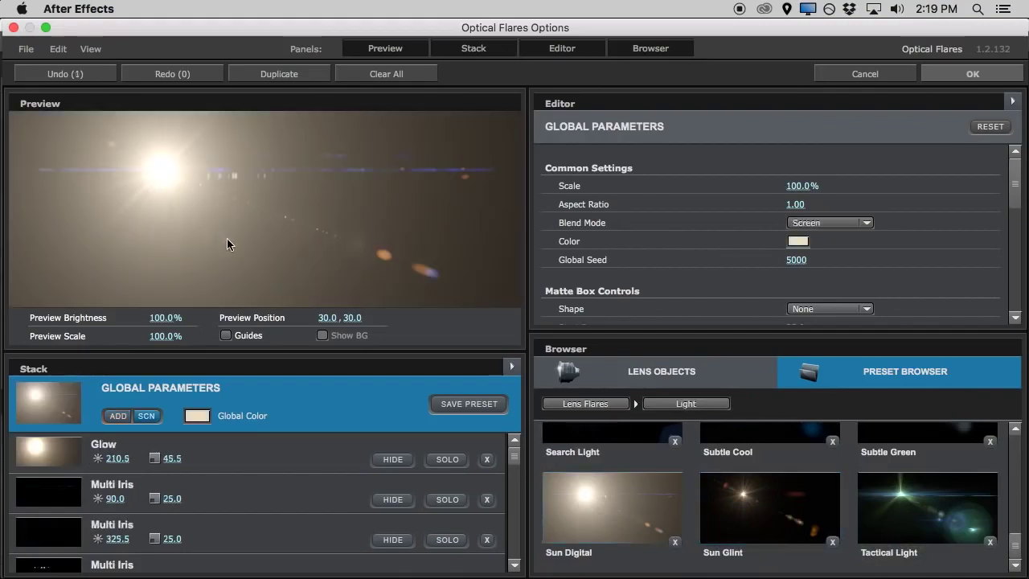
pyautogui.moveTo(186, 172); pyautogui.dragTo(245, 203)
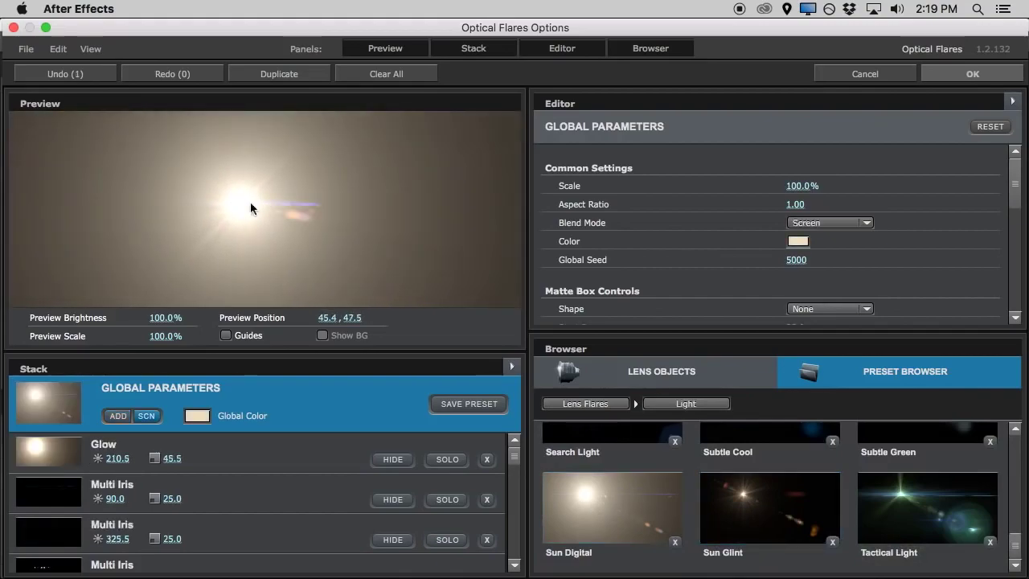
pyautogui.click(969, 74)
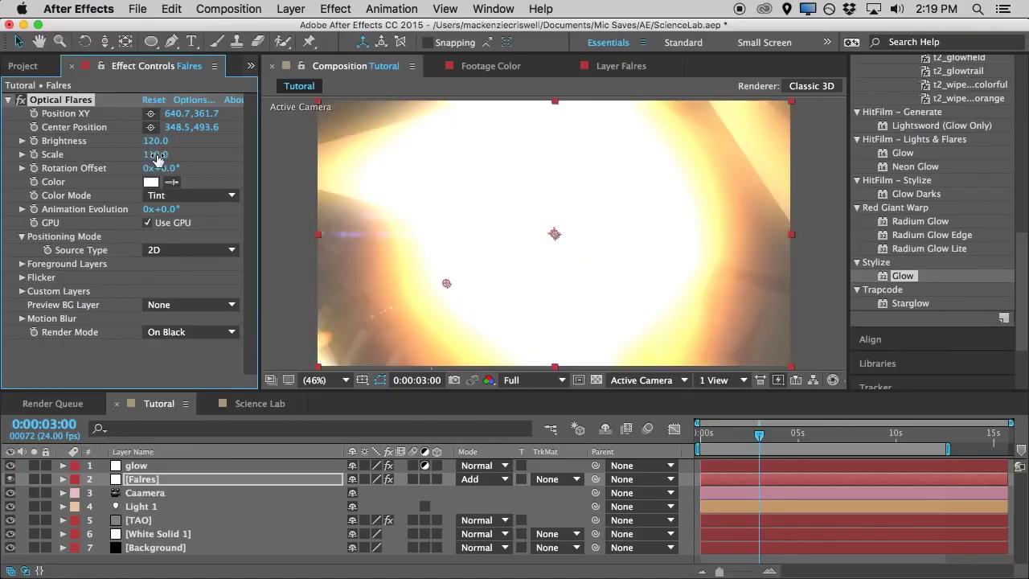
# Set the flare's Brightness to 80 and Scale to 160, and move its Center Position to about 439.9, 447.9
pyautogui.moveTo(155, 155)
pyautogui.mouseDown()
pyautogui.moveTo(146, 158)
pyautogui.moveTo(157, 158)
pyautogui.moveTo(147, 158)
pyautogui.moveTo(149, 141)
pyautogui.mouseUp()
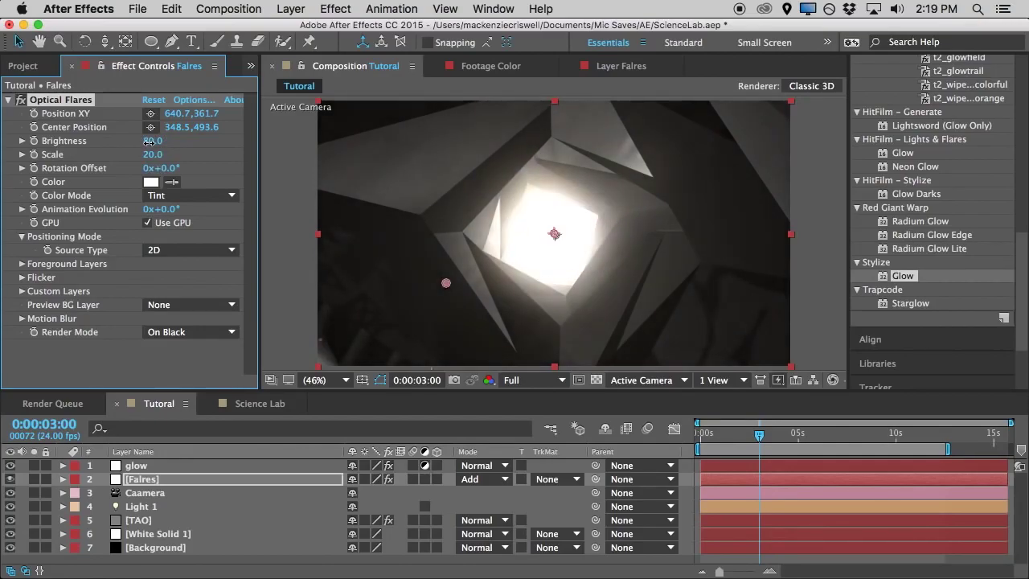
pyautogui.moveTo(446, 287); pyautogui.dragTo(482, 279)
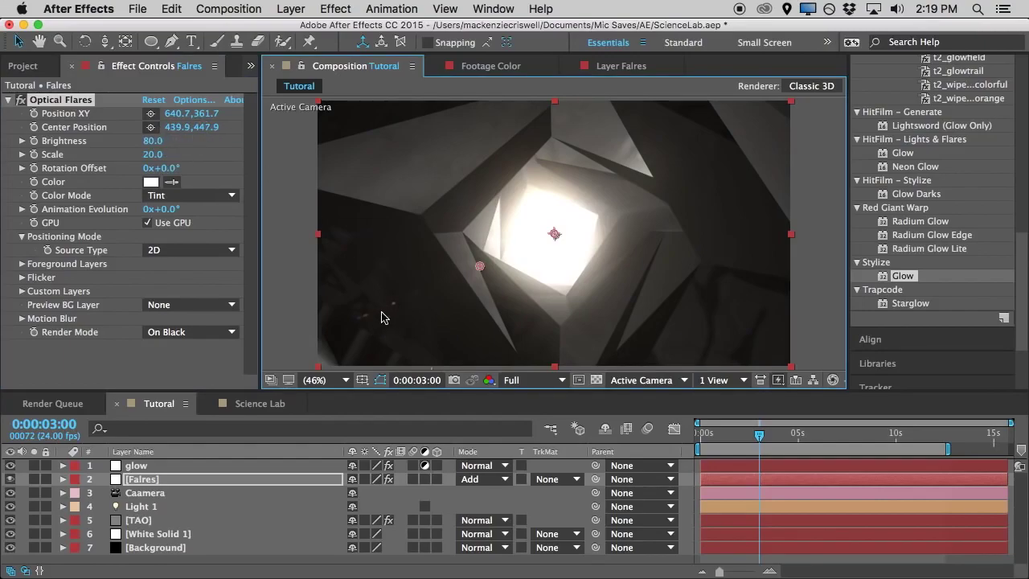
pyautogui.click(153, 155)
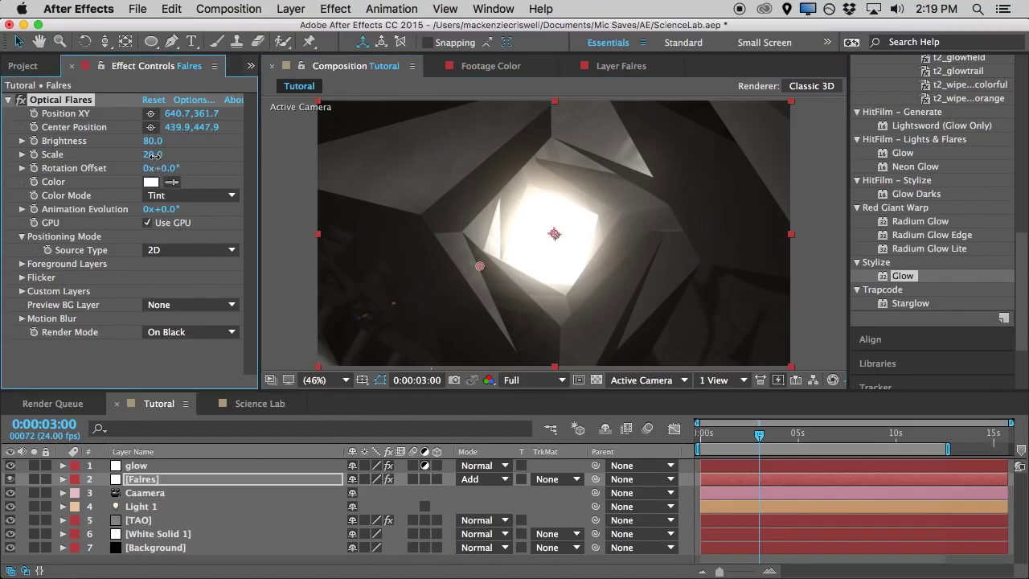
pyautogui.moveTo(158, 155); pyautogui.dragTo(222, 155)
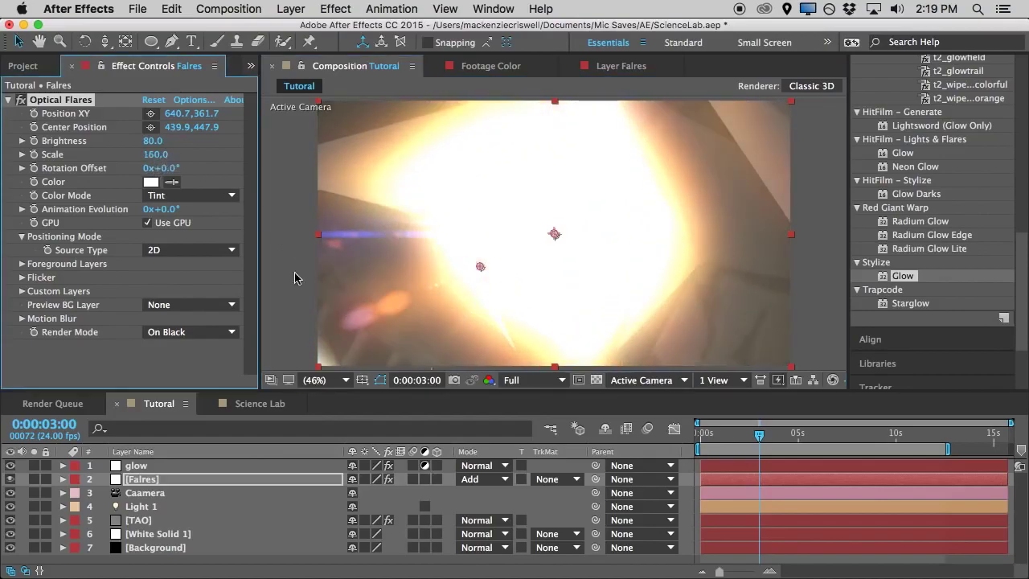
# Set the flare's Brightness to 20 and Scale to 120, with Position XY at 638.5, 372.6 and Center Position at about 211.5, 602.3
pyautogui.moveTo(154, 142); pyautogui.dragTo(148, 143)
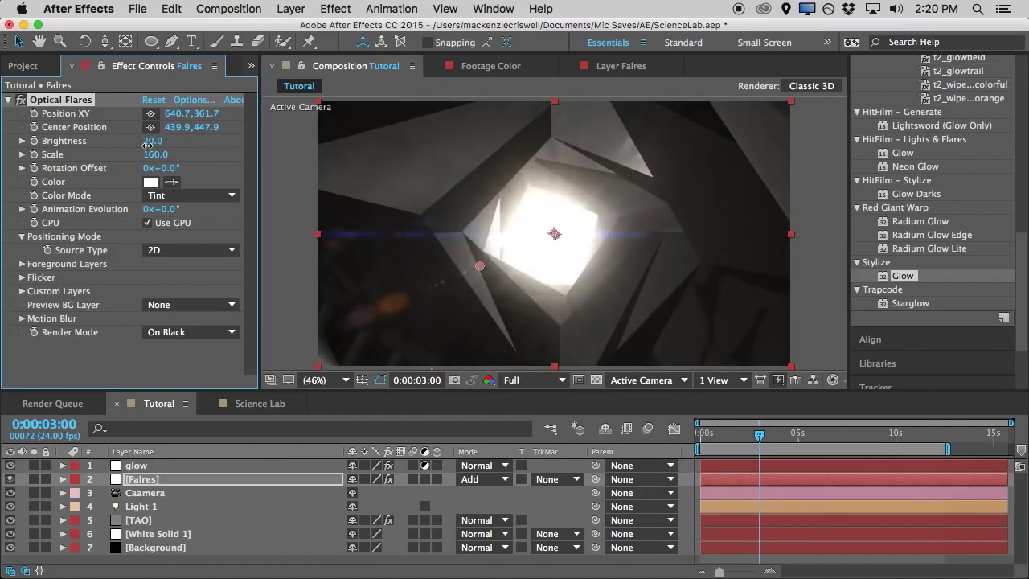
pyautogui.moveTo(477, 266); pyautogui.dragTo(402, 323)
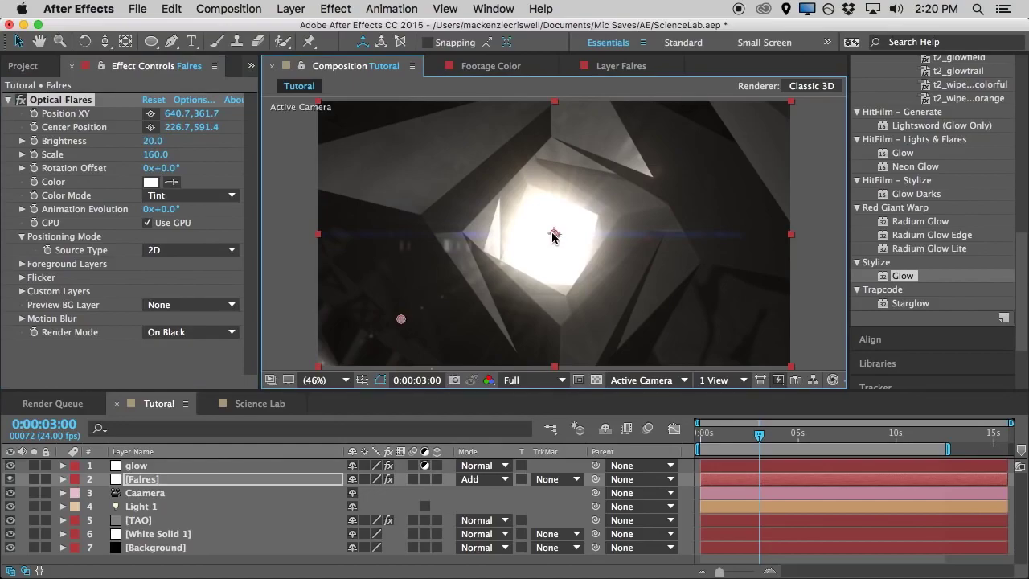
pyautogui.moveTo(553, 234); pyautogui.dragTo(554, 239)
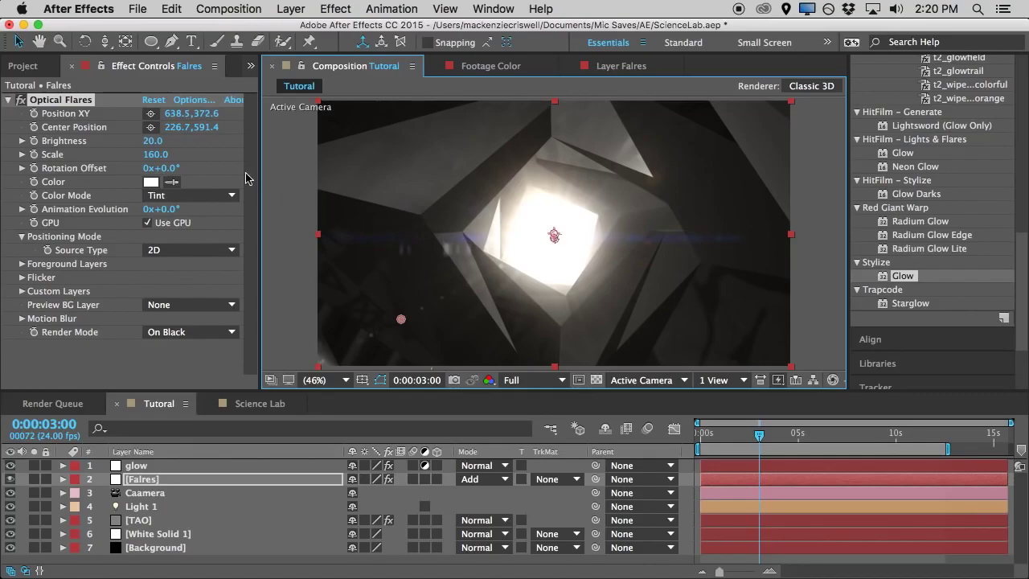
pyautogui.moveTo(155, 155); pyautogui.dragTo(155, 155)
# At 0:00:00:14, change the Optical Flares Color on the Falres layer to orange, hex FF5900
pyautogui.click(138, 519)
pyautogui.moveTo(758, 434); pyautogui.dragTo(711, 465)
pyautogui.click(149, 514)
pyautogui.click(156, 493)
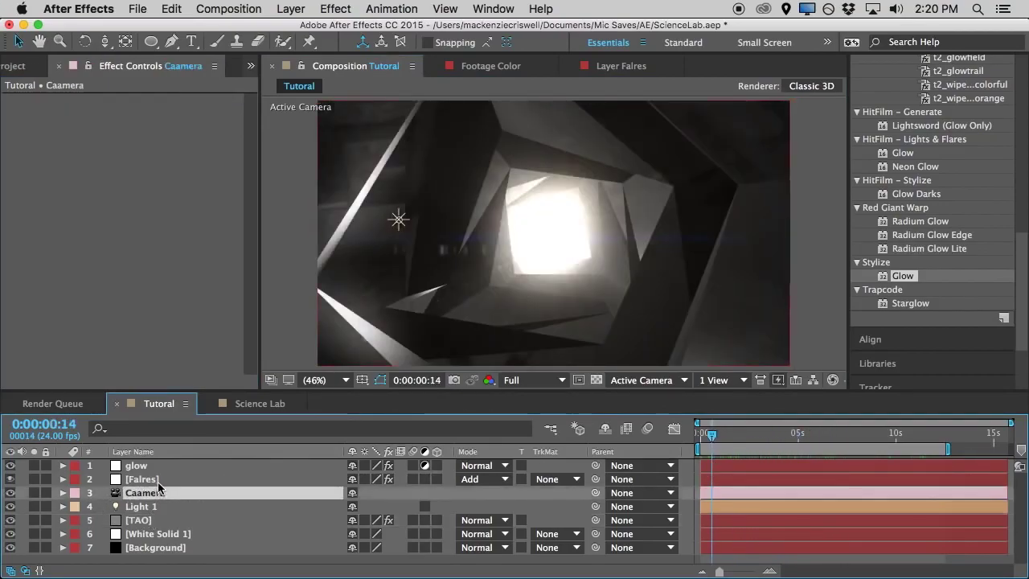
pyautogui.click(160, 484)
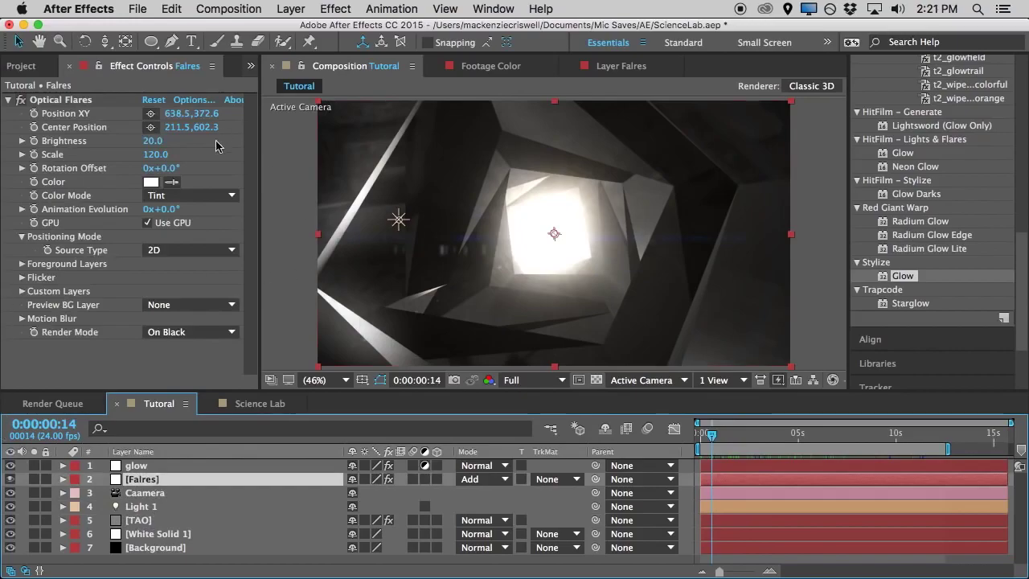
pyautogui.click(149, 183)
pyautogui.click(507, 324)
pyautogui.moveTo(508, 324); pyautogui.dragTo(560, 366)
pyautogui.click(499, 380)
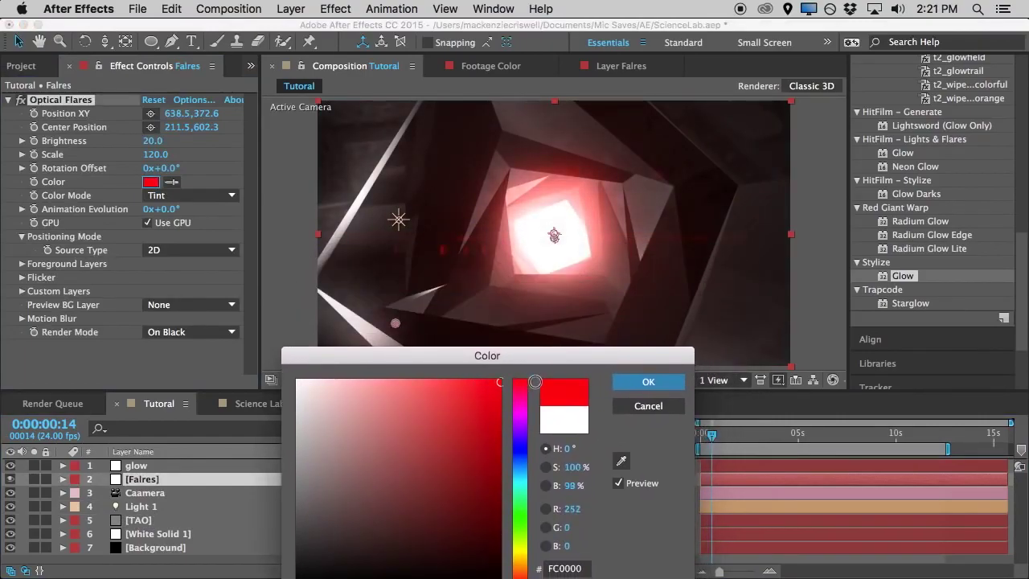
pyautogui.moveTo(530, 573); pyautogui.dragTo(528, 575)
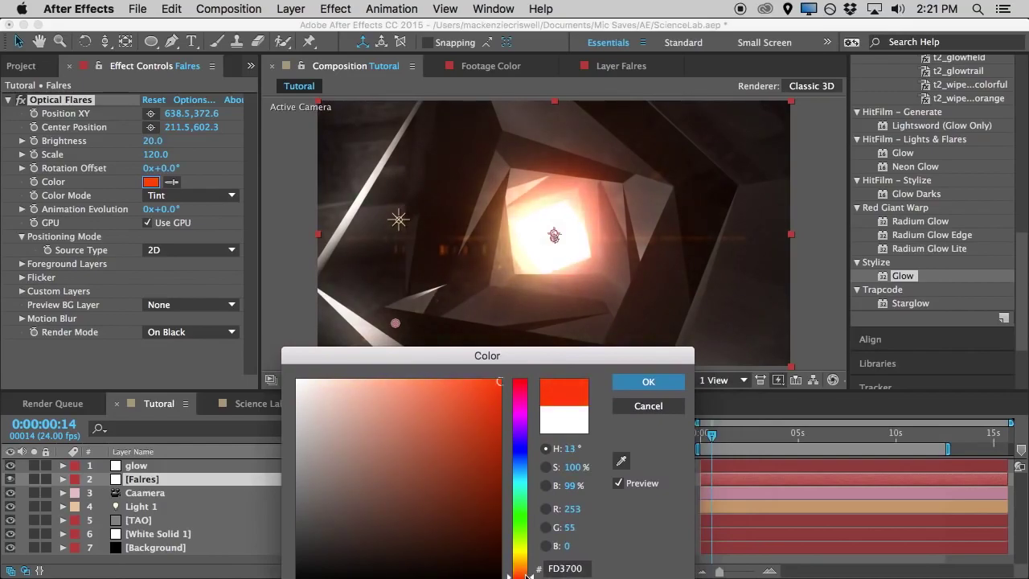
pyautogui.moveTo(500, 394)
pyautogui.mouseDown()
pyautogui.moveTo(393, 395)
pyautogui.moveTo(485, 399)
pyautogui.moveTo(478, 384)
pyautogui.moveTo(418, 381)
pyautogui.moveTo(459, 423)
pyautogui.moveTo(498, 381)
pyautogui.mouseUp()
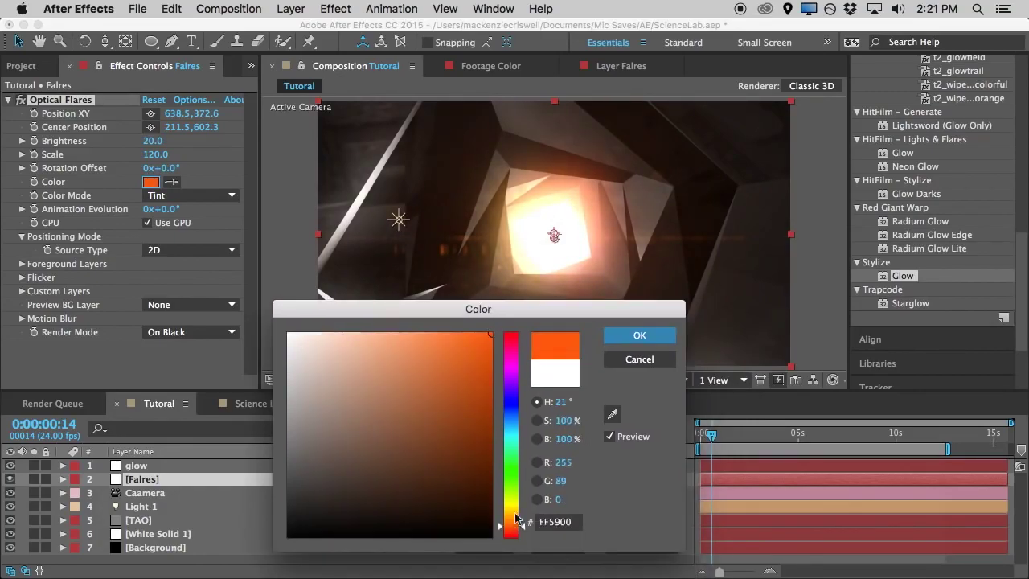
pyautogui.click(640, 337)
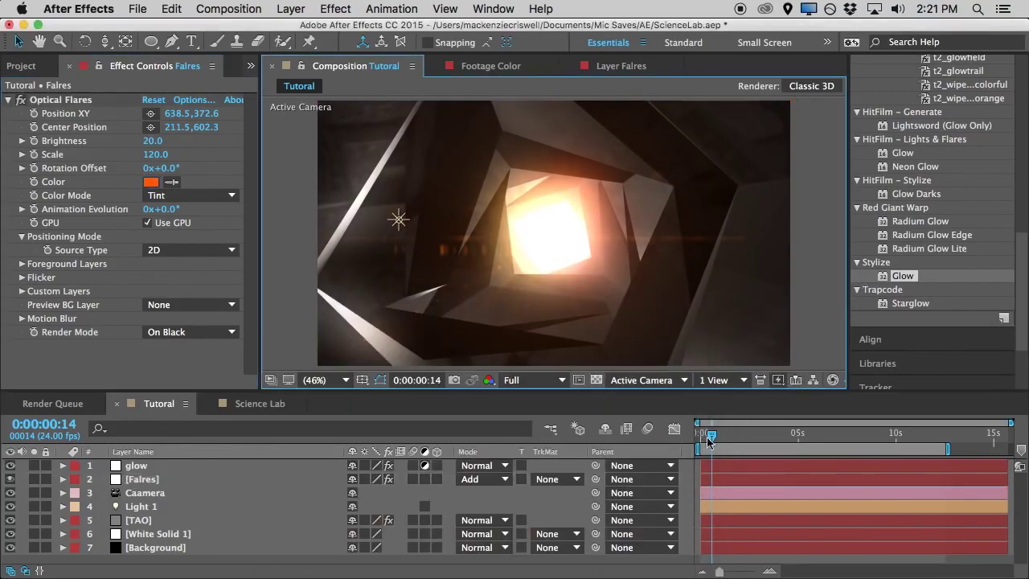
# Deselect the Falres layer and return the current time to 0:00:00:00
pyautogui.click(93, 101)
pyautogui.click(93, 100)
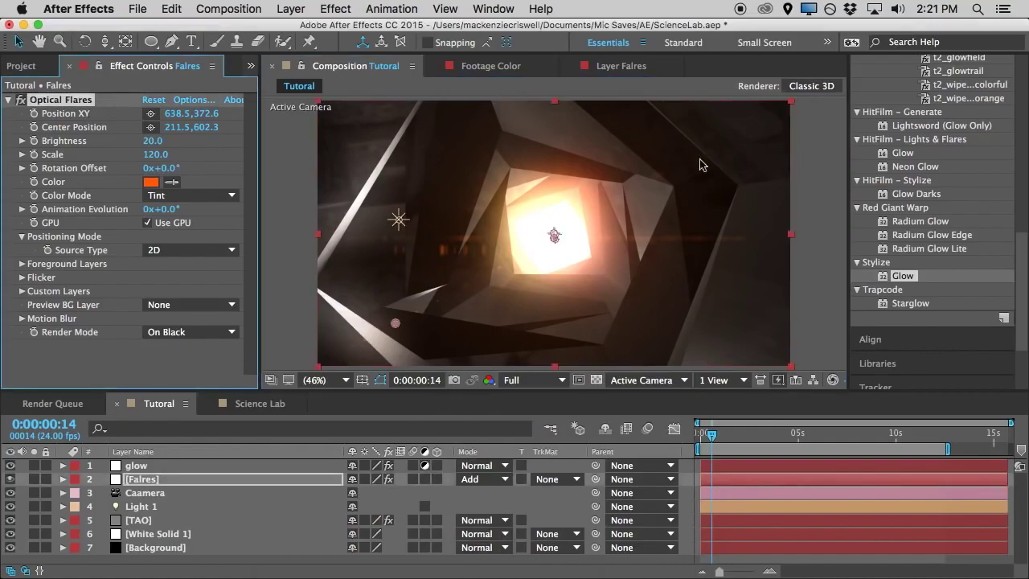
pyautogui.click(830, 197)
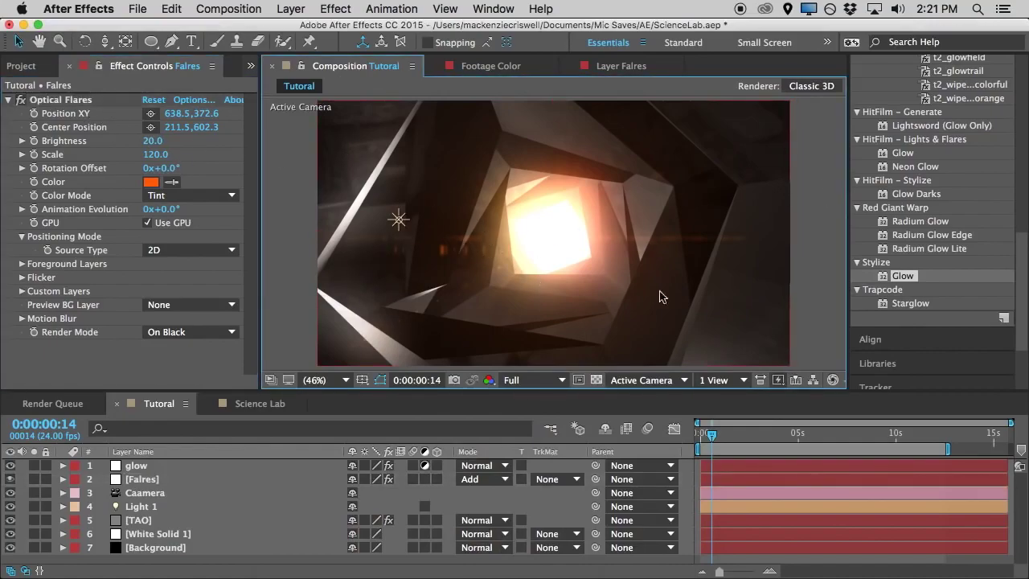
pyautogui.click(733, 442)
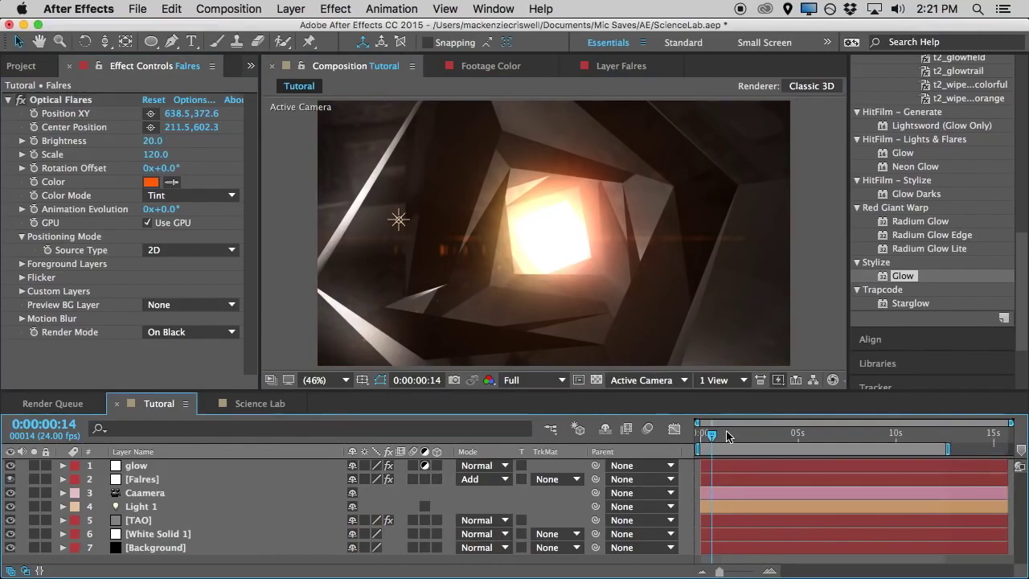
pyautogui.moveTo(710, 437); pyautogui.dragTo(651, 456)
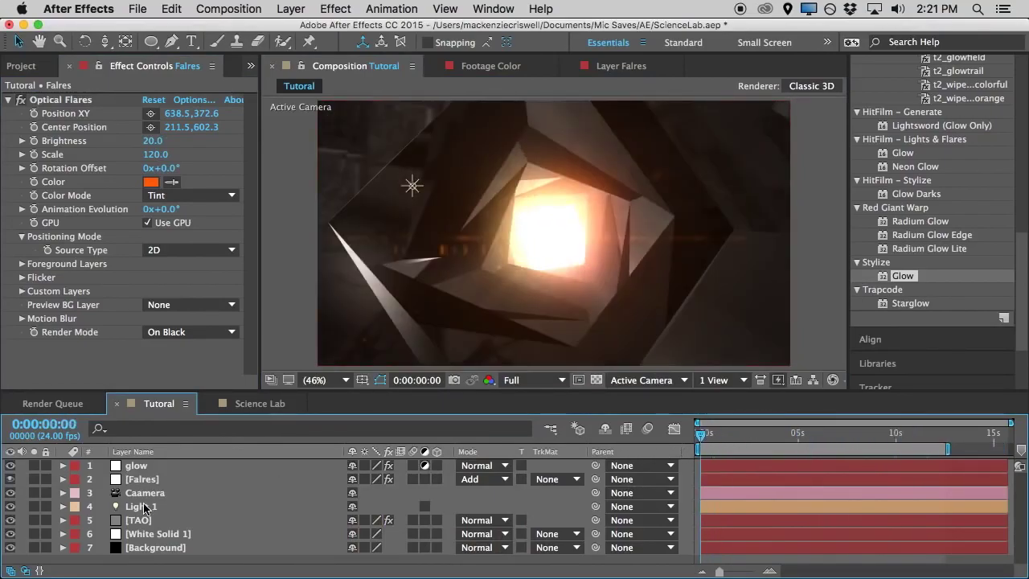
# Create a white 1280 x 720 px solid, make it an adjustment layer, and rename it color
pyautogui.press('super+t')
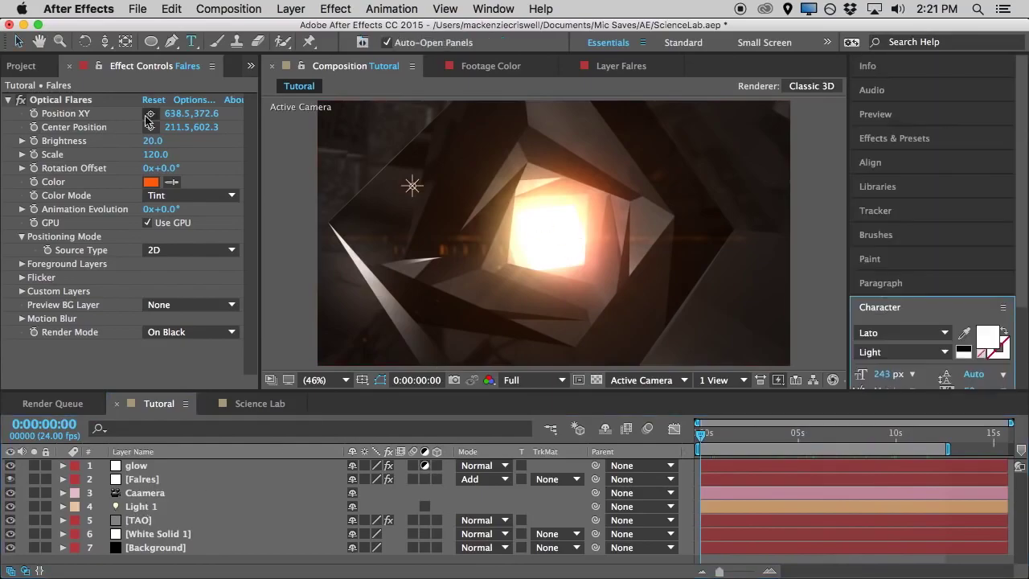
pyautogui.click(304, 11)
pyautogui.moveTo(299, 28)
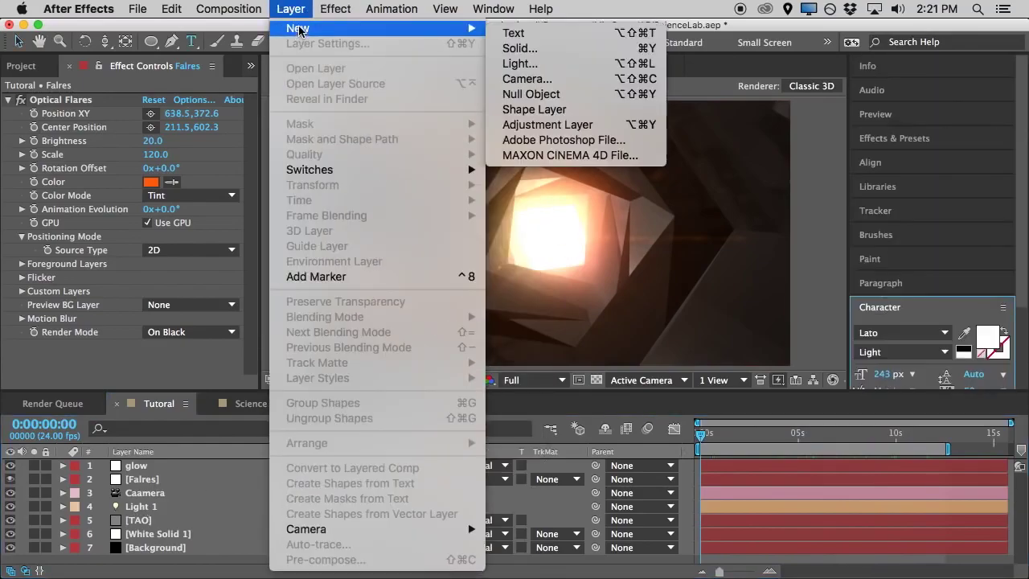
pyautogui.click(593, 52)
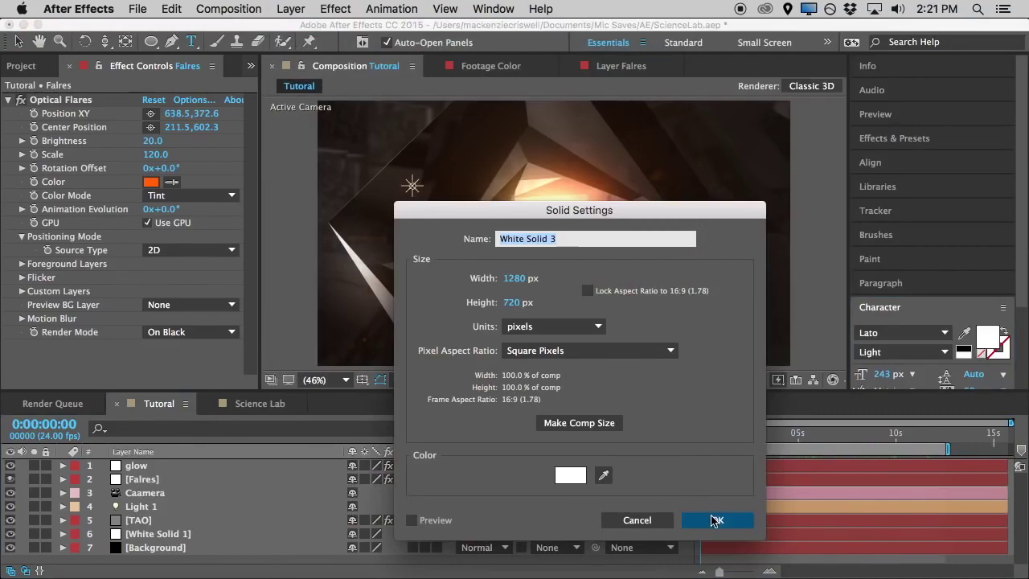
pyautogui.click(716, 520)
pyautogui.click(425, 465)
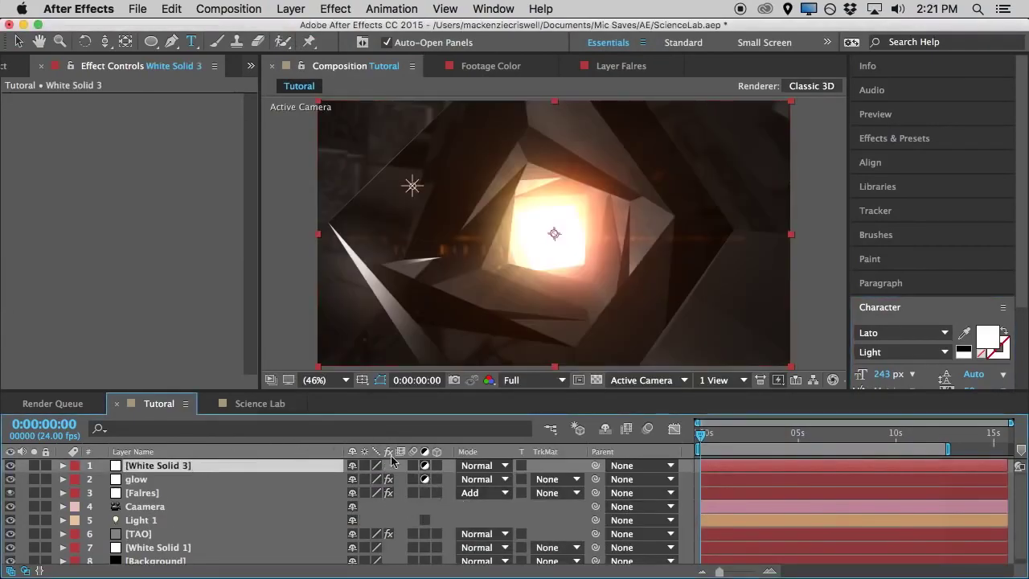
pyautogui.press('Return')
pyautogui.write('c')
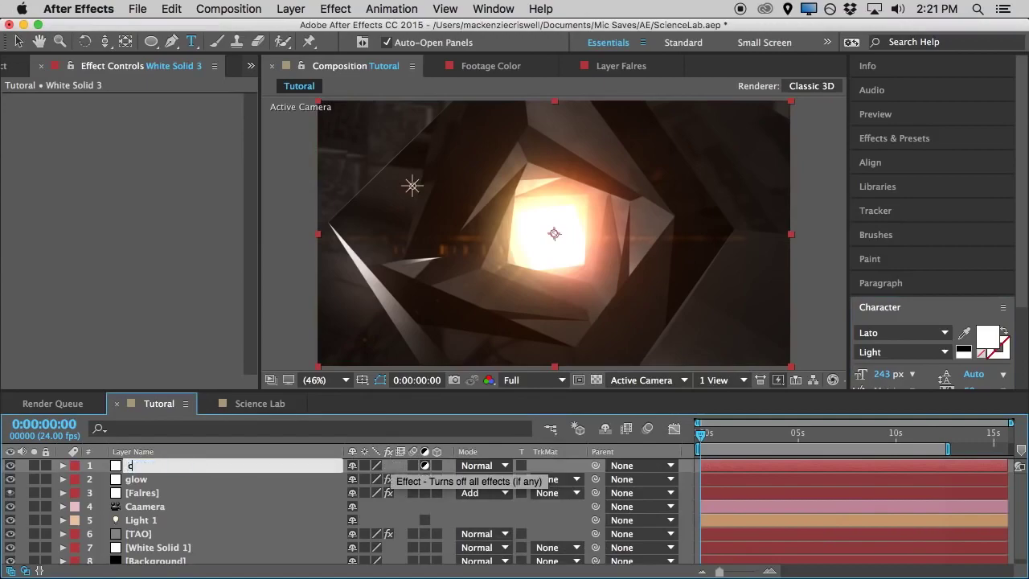
pyautogui.write('olor')
pyautogui.press('Return')
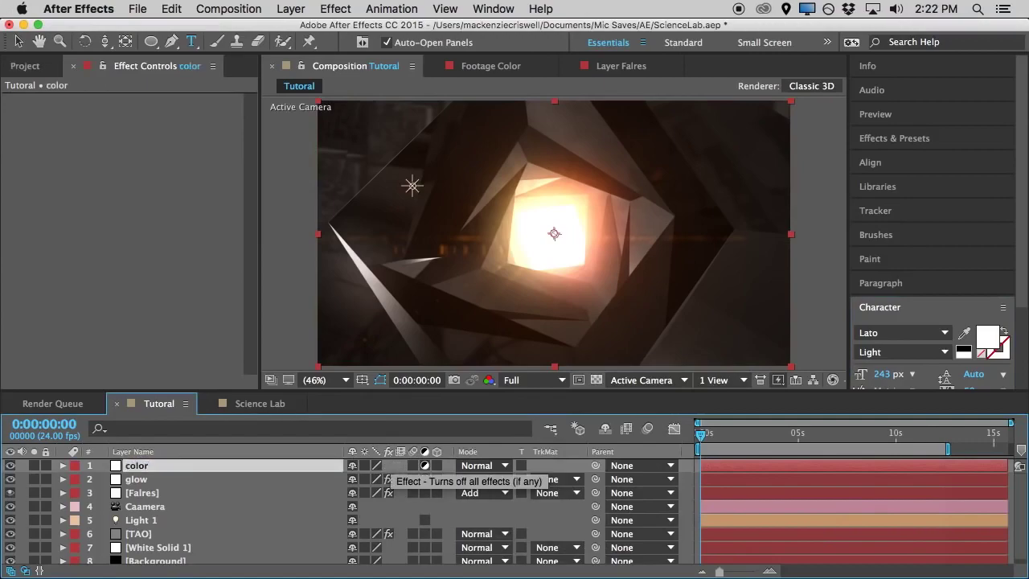
# Find the Curves effect and apply it to the color adjustment layer
pyautogui.click(905, 139)
pyautogui.click(901, 157)
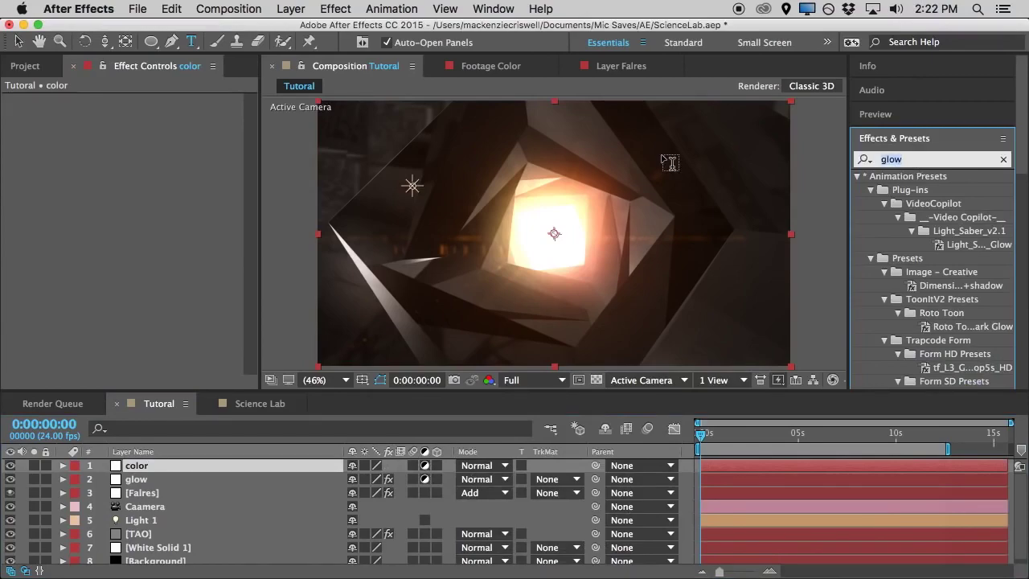
pyautogui.write('curves')
pyautogui.moveTo(906, 245); pyautogui.dragTo(172, 469)
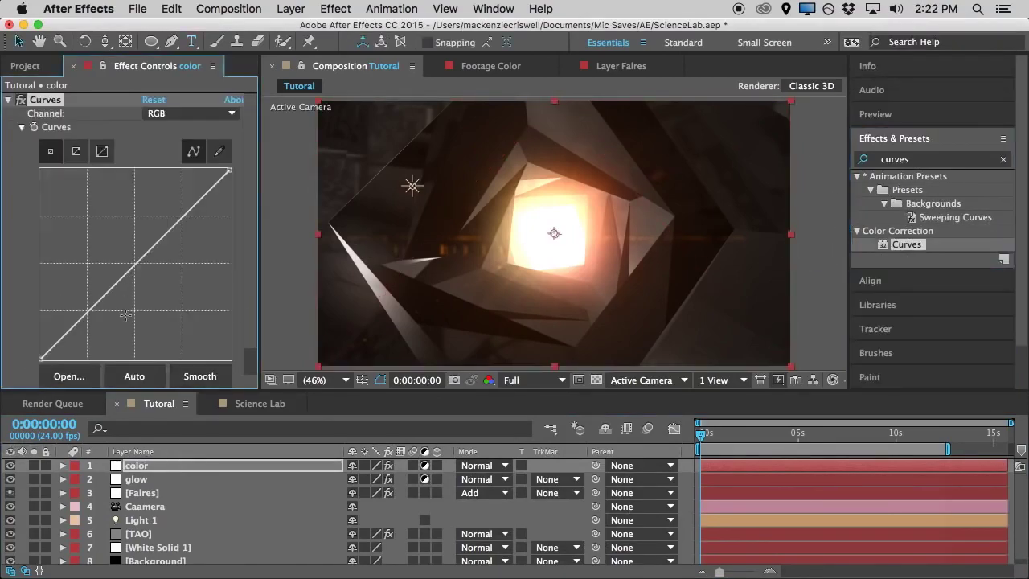
# Reshape the RGB curve with lifted blacks, slightly raised midtones and brighter highlights, and save the project
pyautogui.moveTo(41, 355); pyautogui.dragTo(56, 329)
pyautogui.moveTo(139, 255); pyautogui.dragTo(205, 176)
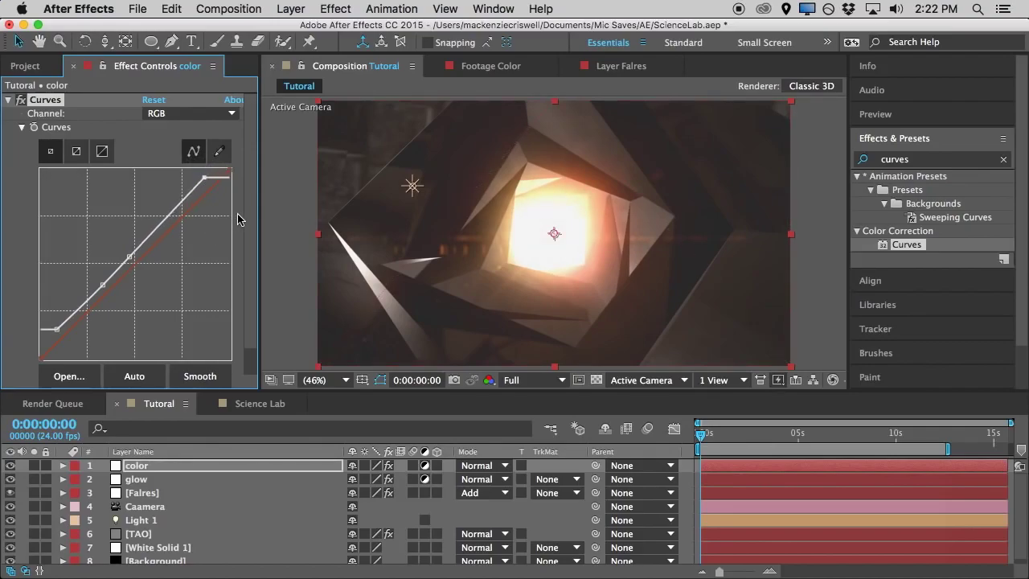
pyautogui.press('super+s')
# Fine-tune the Red and Green channel curves, raising the red midtones slightly and lowering the red shadows
pyautogui.click(173, 114)
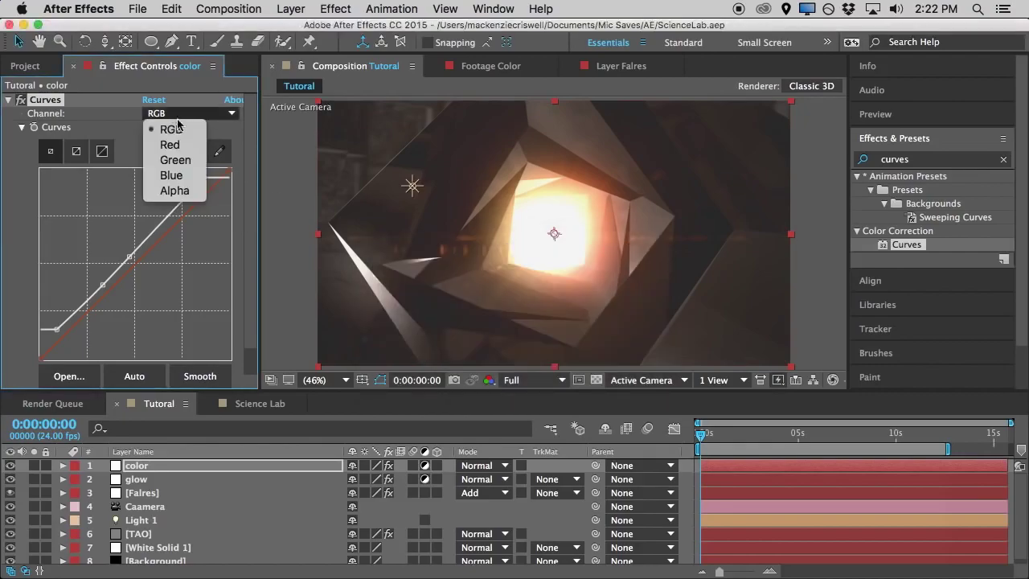
pyautogui.click(181, 150)
pyautogui.moveTo(151, 251)
pyautogui.mouseDown()
pyautogui.moveTo(128, 235)
pyautogui.moveTo(166, 279)
pyautogui.moveTo(139, 262)
pyautogui.mouseUp()
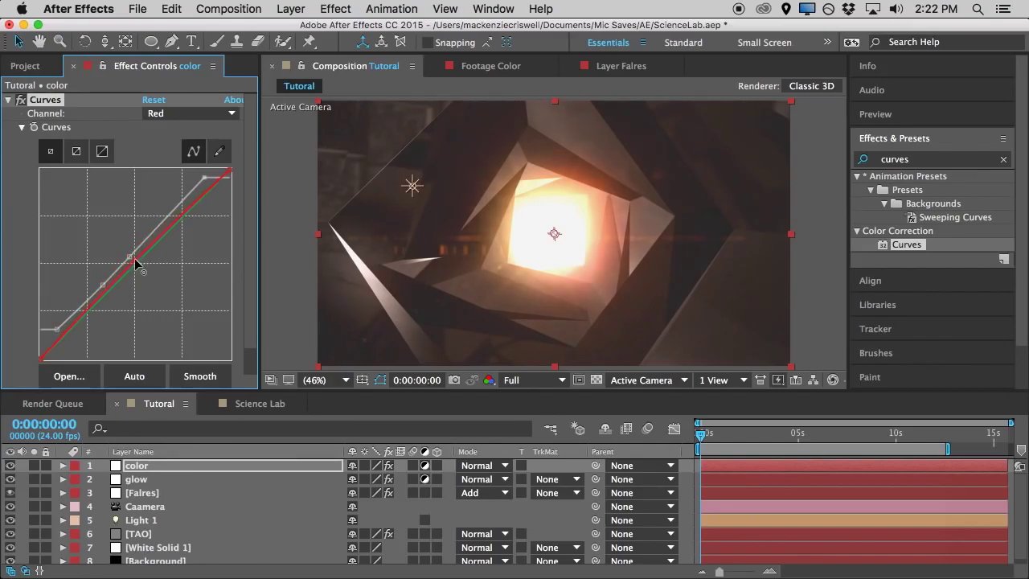
pyautogui.press('Down')
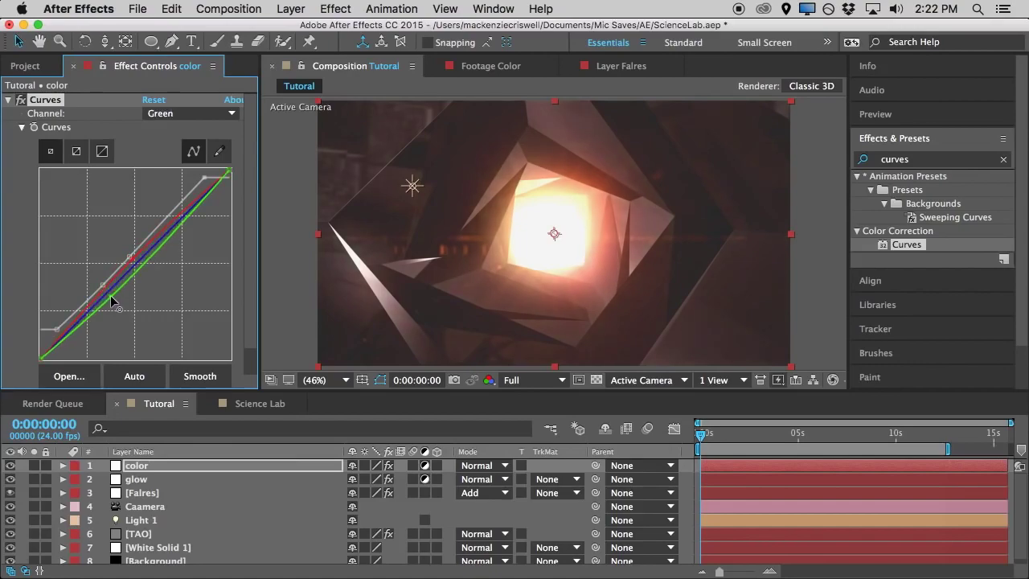
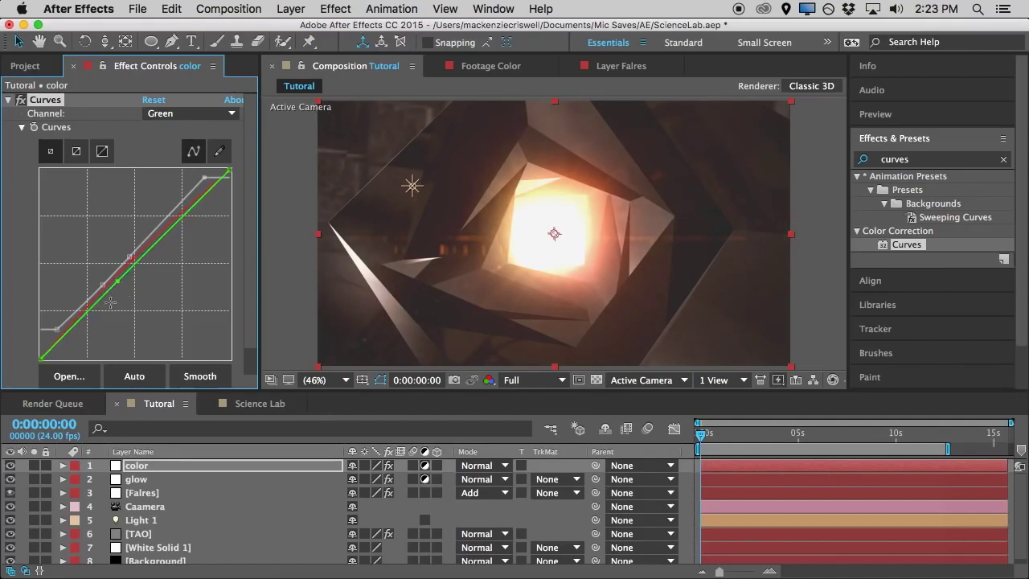
pyautogui.moveTo(79, 320); pyautogui.dragTo(82, 325)
pyautogui.press('Up')
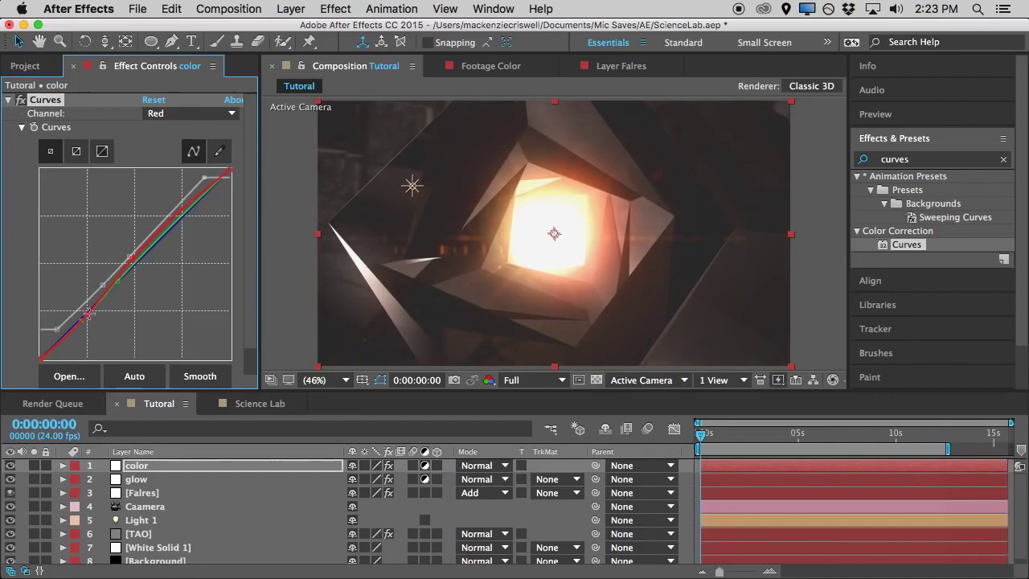
# Preview the graded tunnel along the timeline, reveal the Caamera layer's keyframes, and set the current time to 0:00:06:21
pyautogui.click(843, 249)
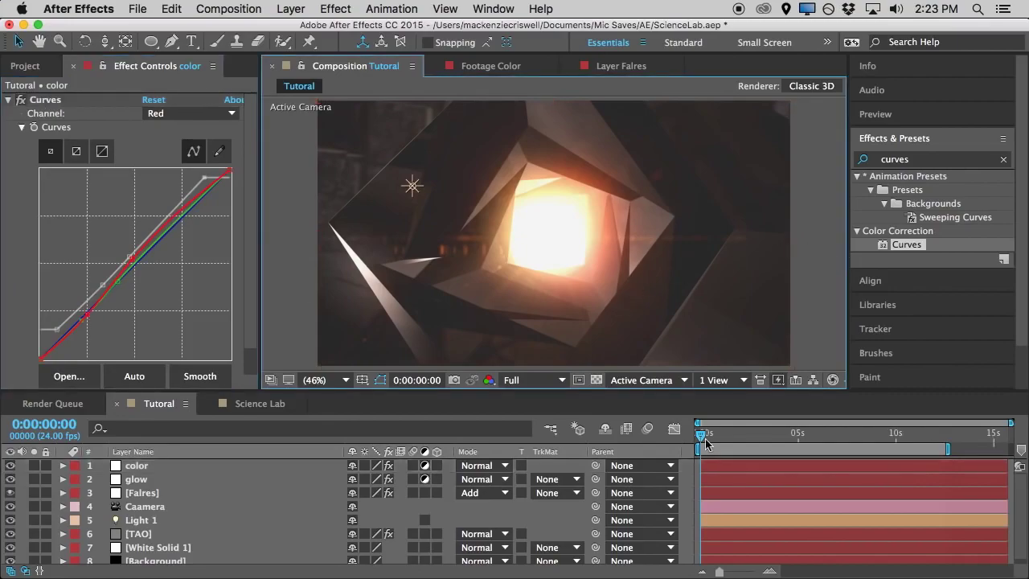
pyautogui.moveTo(705, 438); pyautogui.dragTo(820, 439)
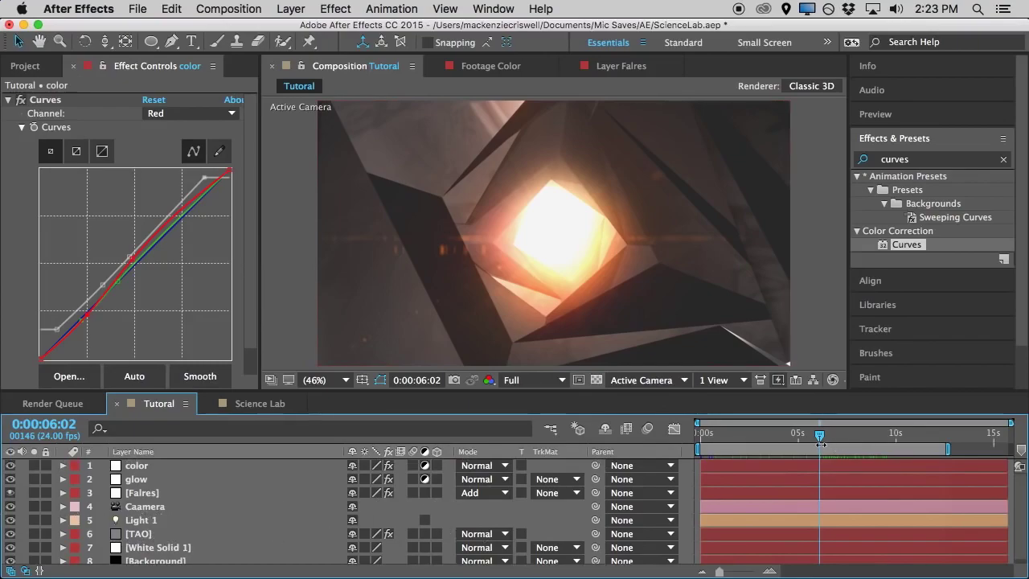
pyautogui.click(145, 506)
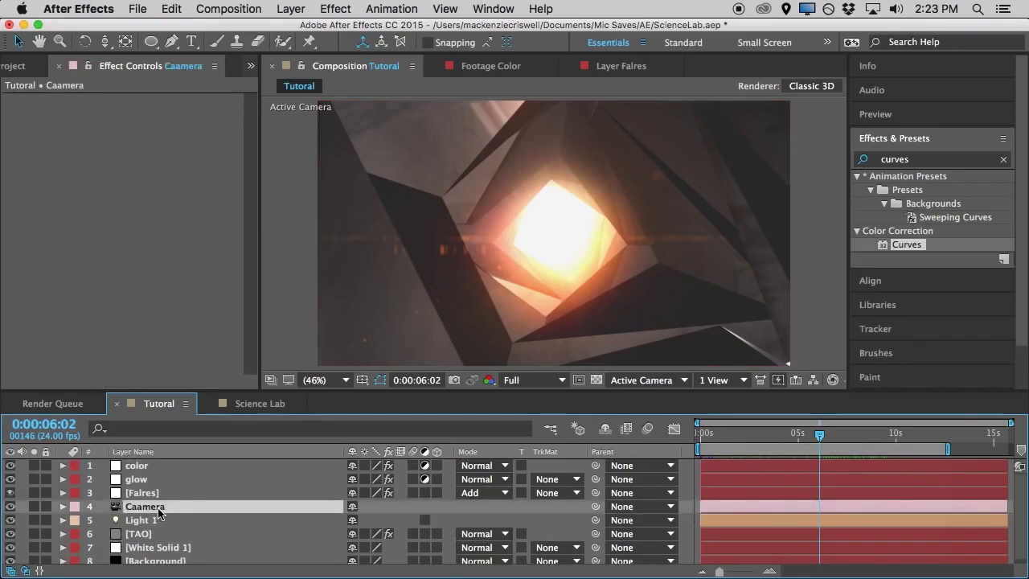
pyautogui.press('u')
pyautogui.moveTo(823, 435); pyautogui.dragTo(832, 455)
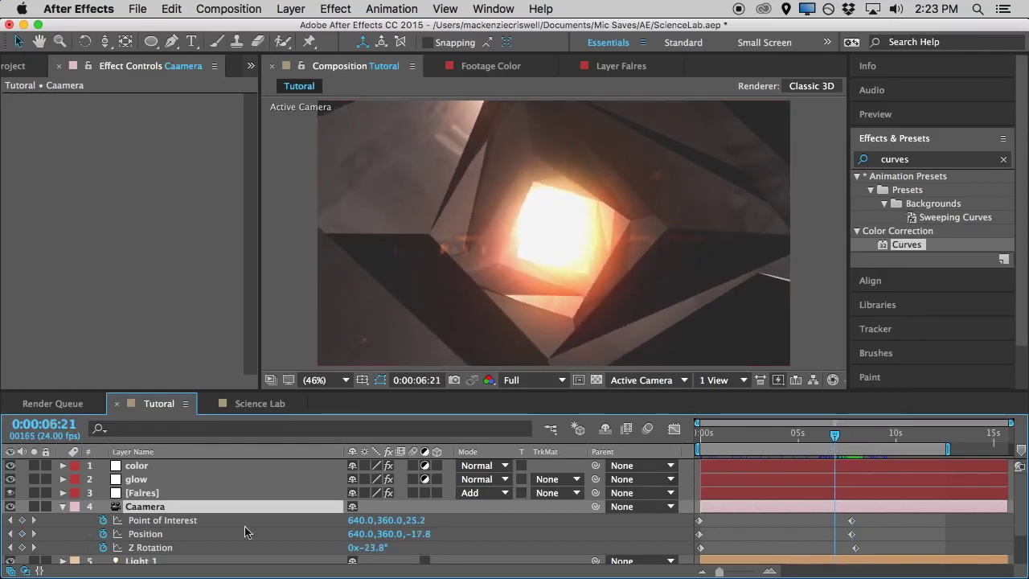
# Start Brightness and Scale keyframes for the Falres flare at 0:00:06:21, and set its Brightness to 290 at 0:00:07:17
pyautogui.click(150, 492)
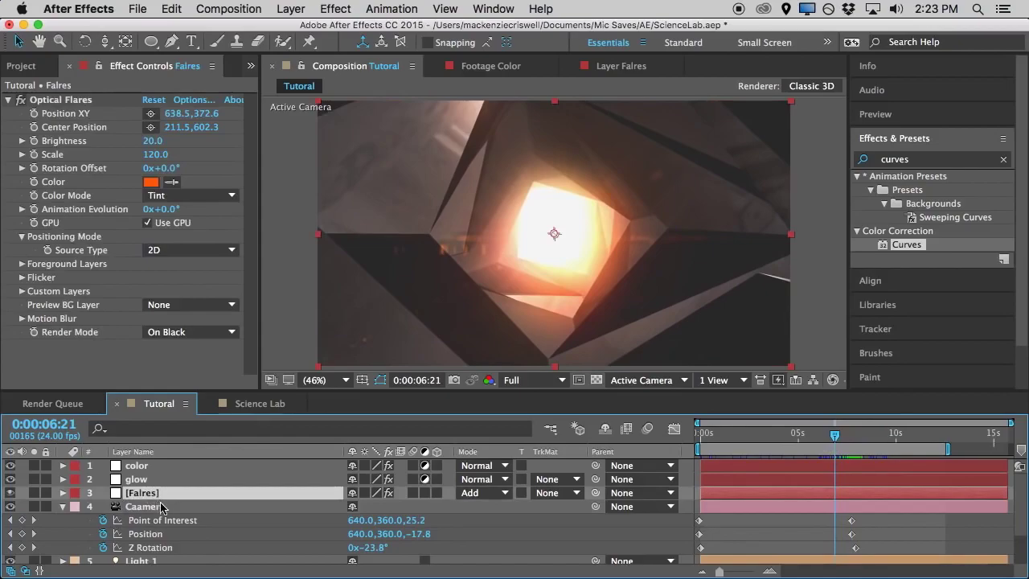
pyautogui.click(34, 140)
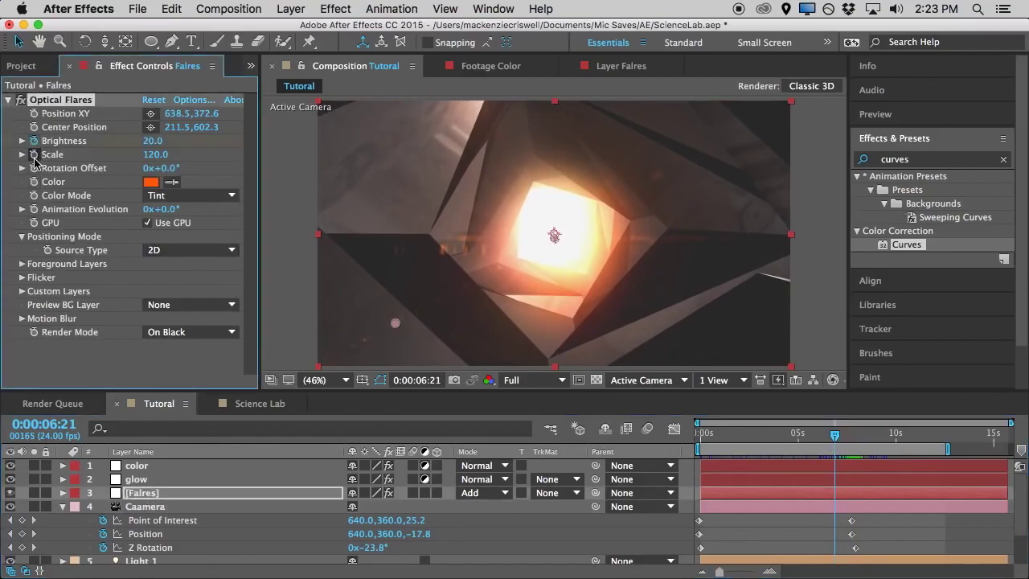
pyautogui.moveTo(835, 435); pyautogui.dragTo(850, 440)
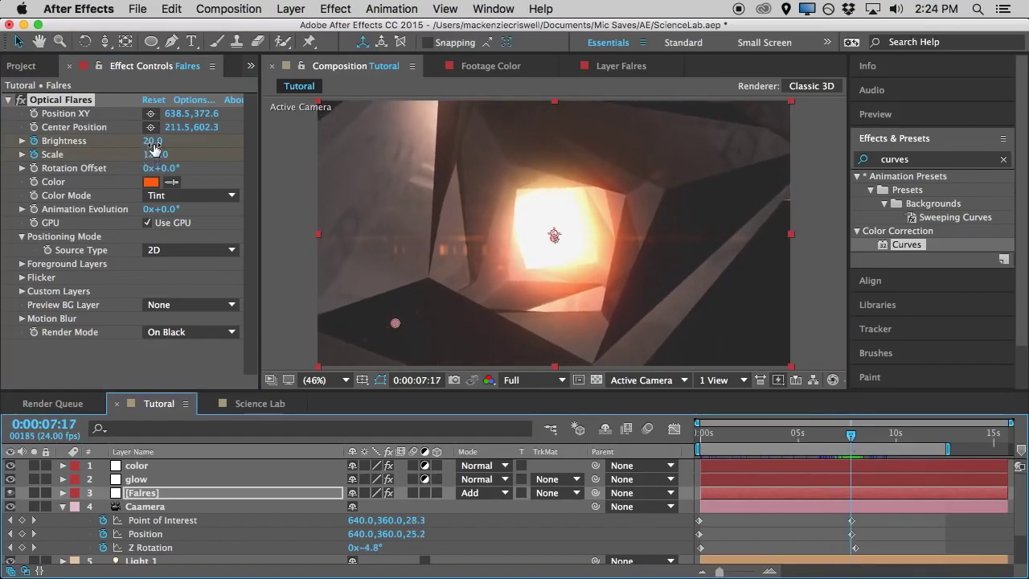
pyautogui.moveTo(155, 141); pyautogui.dragTo(172, 140)
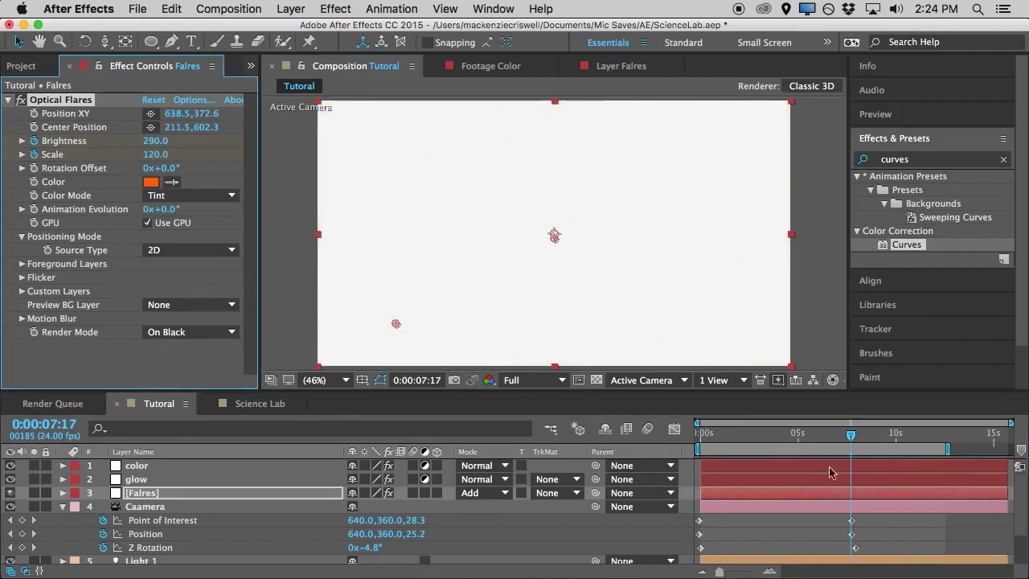
# Scrub through the tunnel's white flash to 0:00:07:15 and add a full-size white solid named BG above all layers
pyautogui.click(903, 535)
pyautogui.moveTo(850, 438)
pyautogui.mouseDown()
pyautogui.moveTo(857, 446)
pyautogui.moveTo(842, 451)
pyautogui.mouseUp()
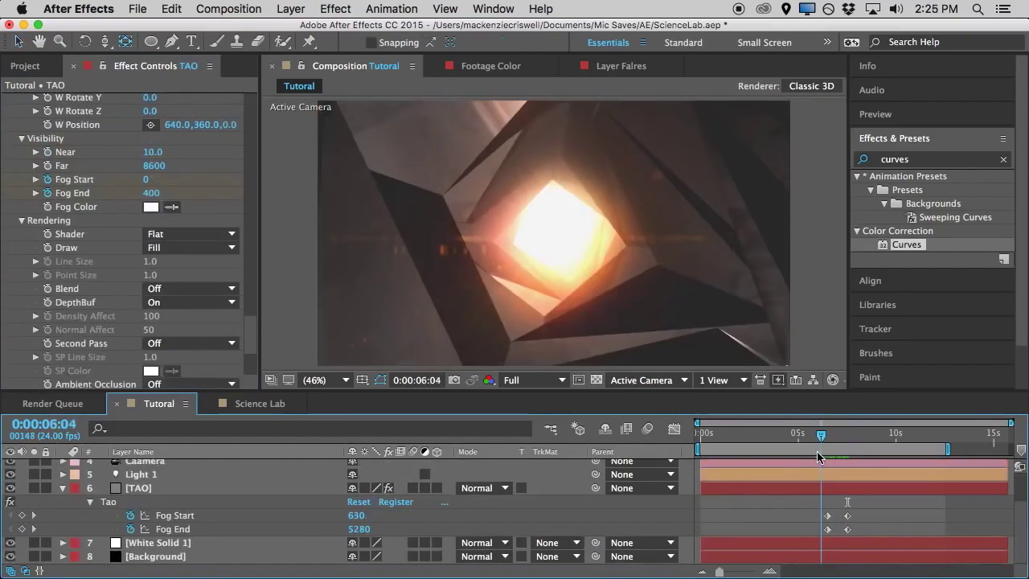
pyautogui.moveTo(817, 451); pyautogui.dragTo(845, 455)
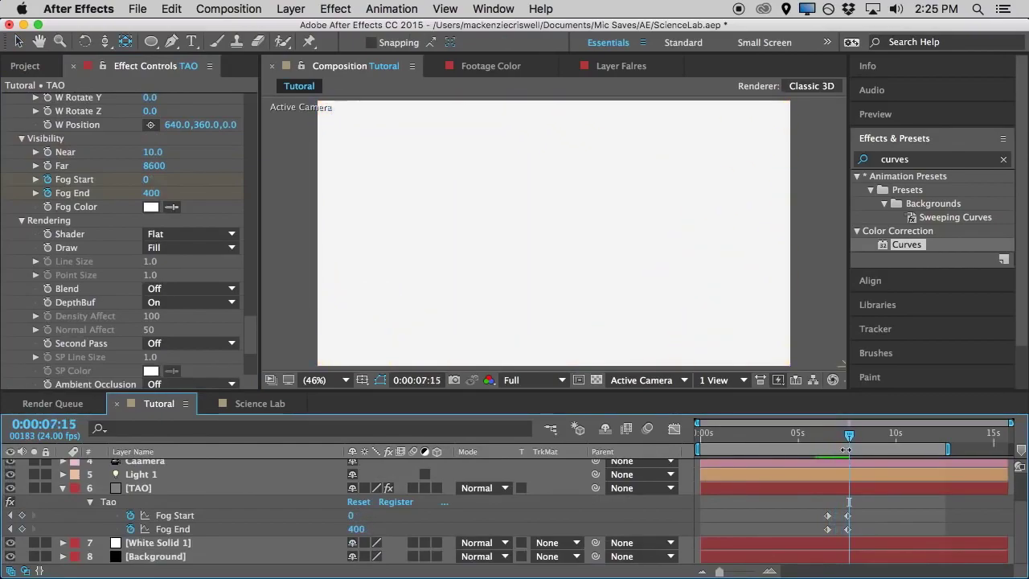
pyautogui.press('super+y')
pyautogui.write('B')
pyautogui.press('Return')
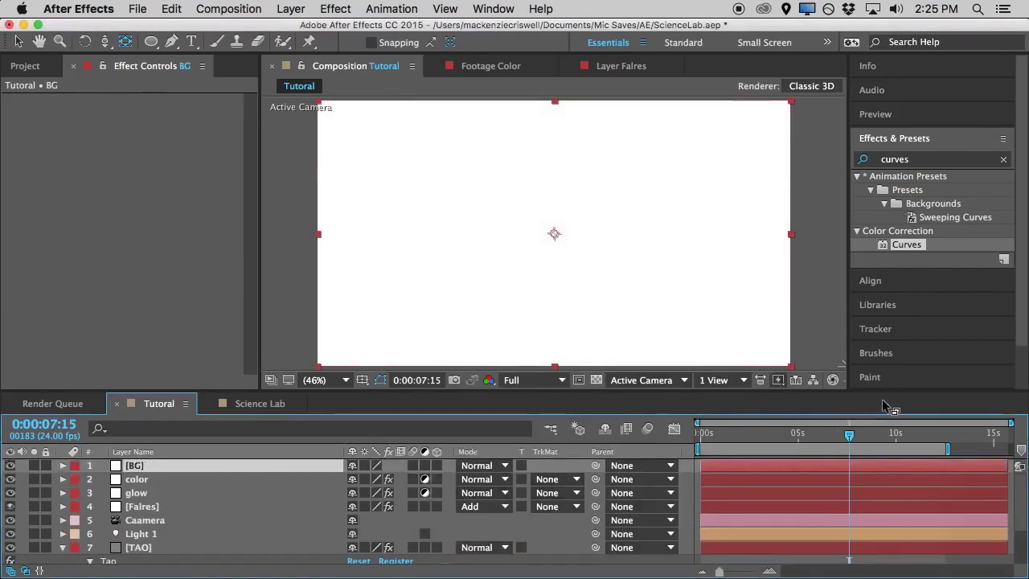
# Split the BG layer at 0:00:07:15 and delete the part before that time
pyautogui.press('super+shift+d')
pyautogui.click(820, 481)
pyautogui.press('Delete')
# Set the current time to 0:00:01:00, collapse the TAO layer, and add a black 1280 x 720 px solid on top
pyautogui.moveTo(849, 435); pyautogui.dragTo(719, 479)
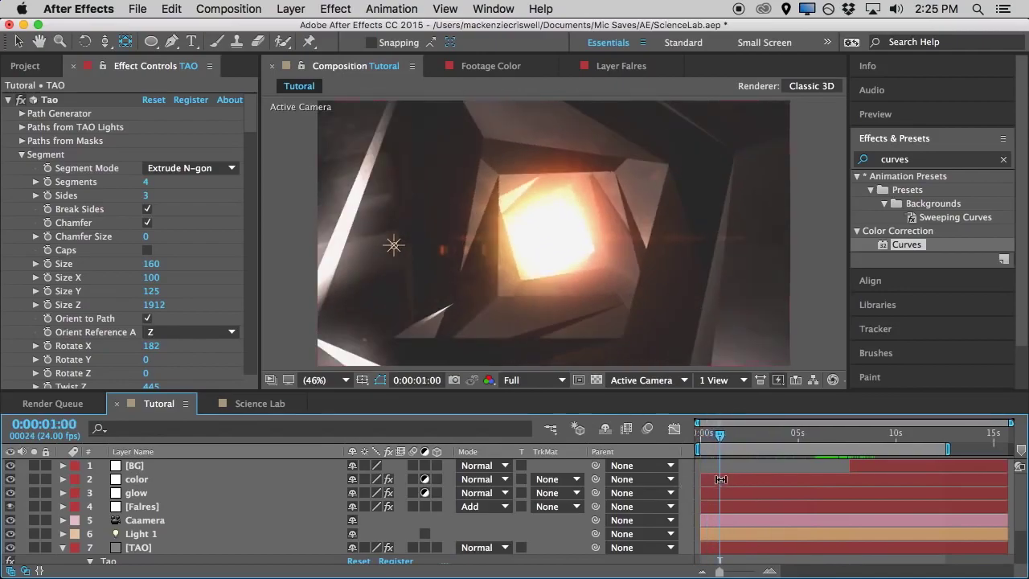
pyautogui.click(62, 548)
pyautogui.scroll(-1, 180, 503)
pyautogui.press('super+y')
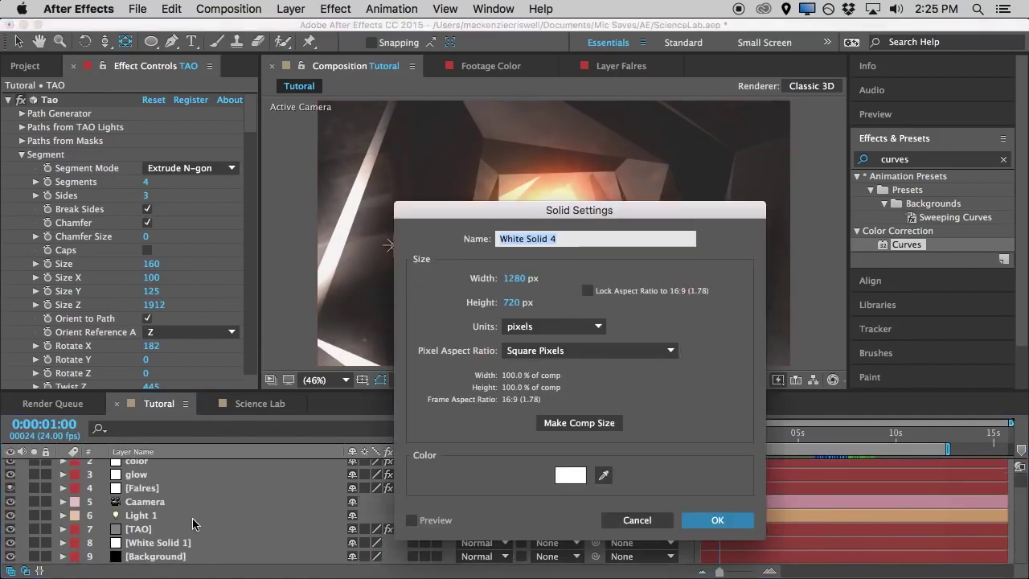
pyautogui.click(569, 475)
pyautogui.click(290, 536)
pyautogui.click(646, 336)
pyautogui.click(723, 521)
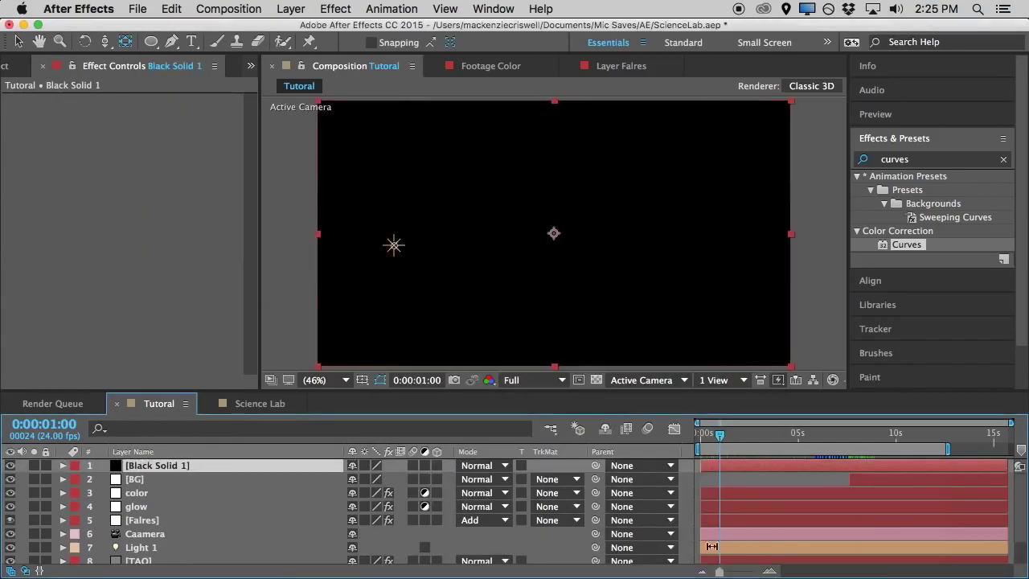
# Mask the black solid with a full-frame ellipse, set the mask to Subtract, and feather it 600 pixels
pyautogui.moveTo(151, 41); pyautogui.dragTo(197, 74)
pyautogui.doubleClick(151, 42)
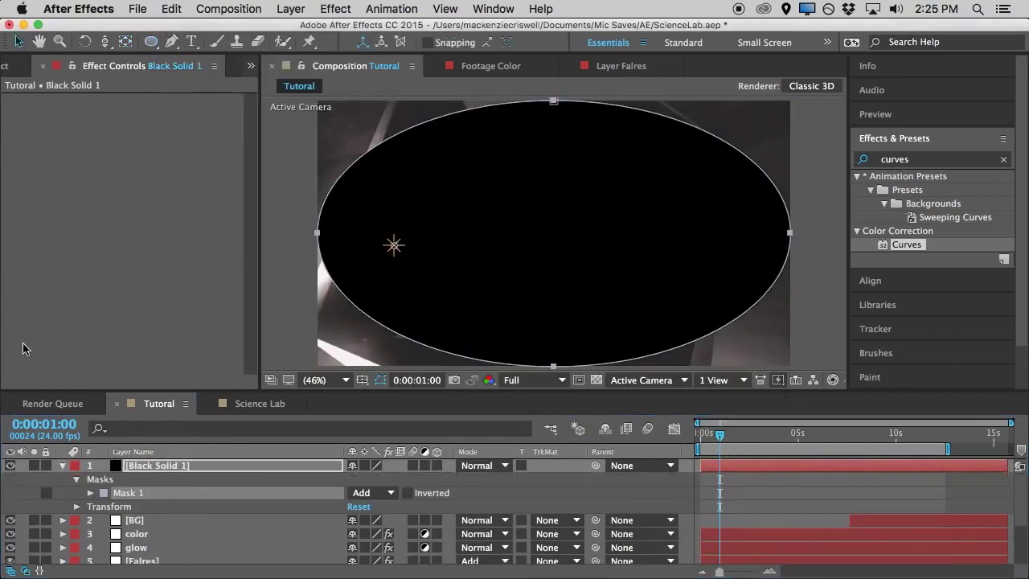
pyautogui.click(377, 492)
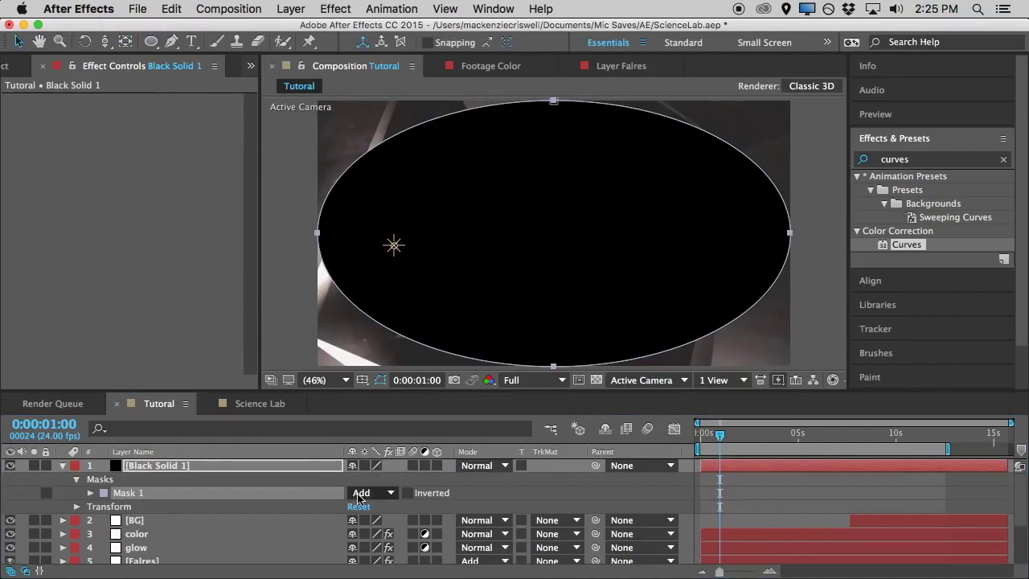
pyautogui.click(386, 500)
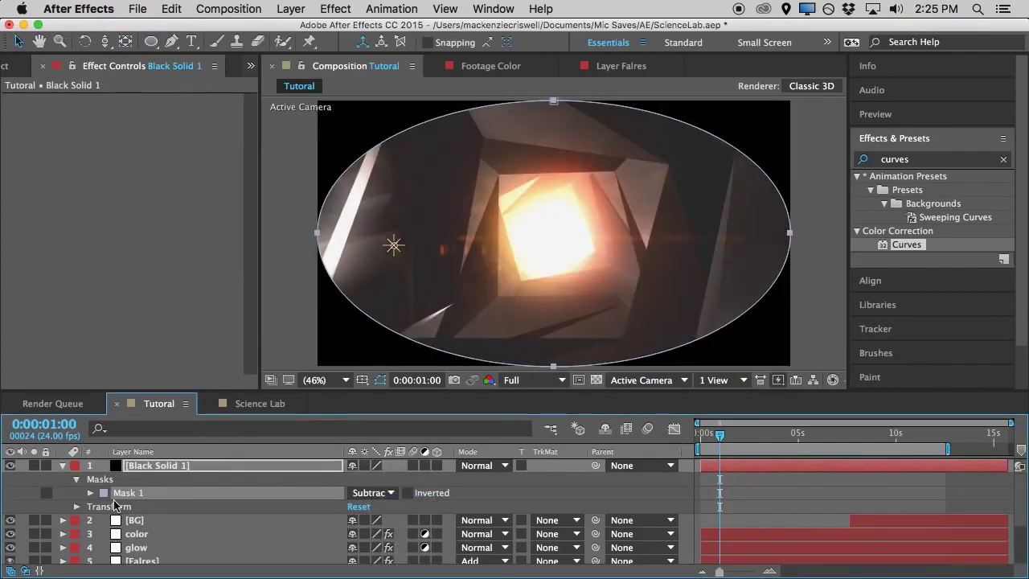
pyautogui.click(90, 493)
pyautogui.moveTo(386, 520); pyautogui.dragTo(548, 464)
# Blend the black vignette solid with Soft Light at 52% opacity, and toggle its visibility to compare the effect
pyautogui.click(482, 466)
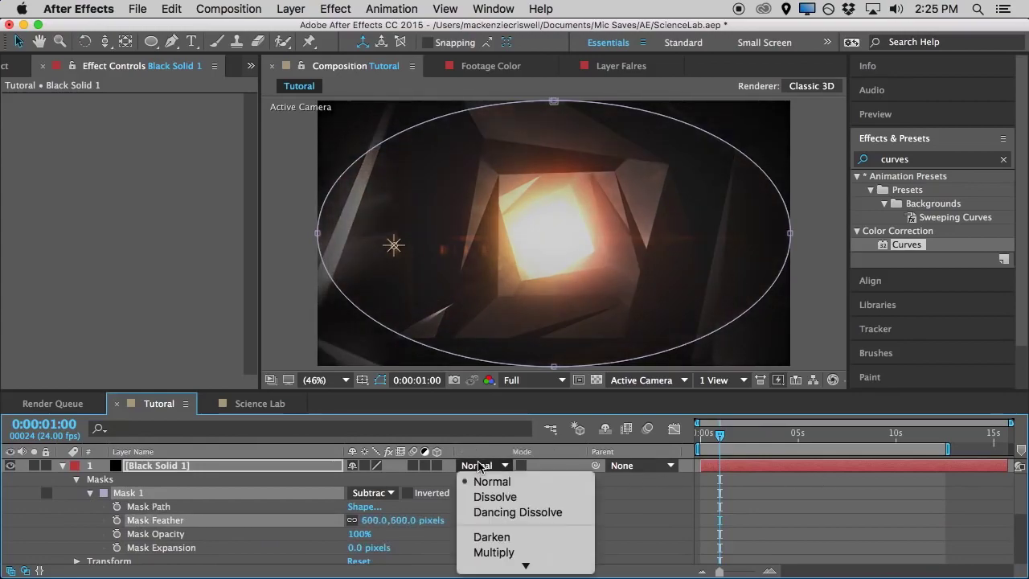
pyautogui.click(522, 419)
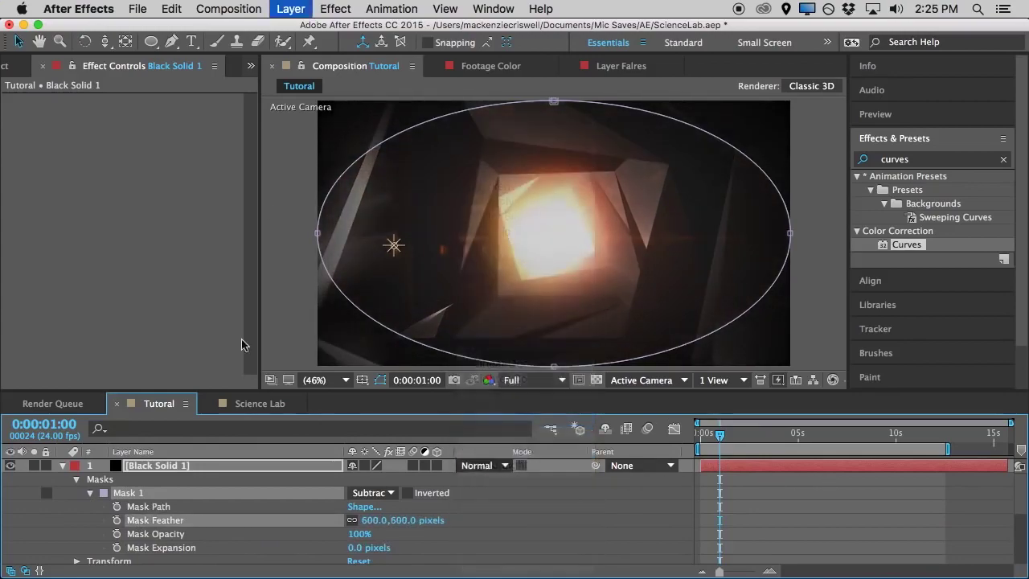
pyautogui.click(205, 452)
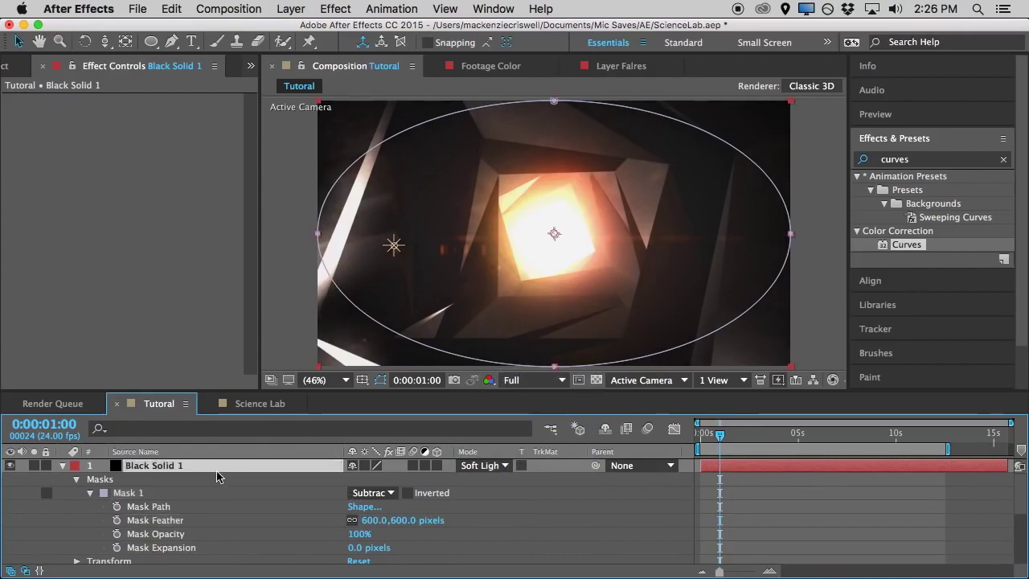
pyautogui.press('t')
pyautogui.moveTo(352, 482); pyautogui.dragTo(328, 485)
pyautogui.click(731, 483)
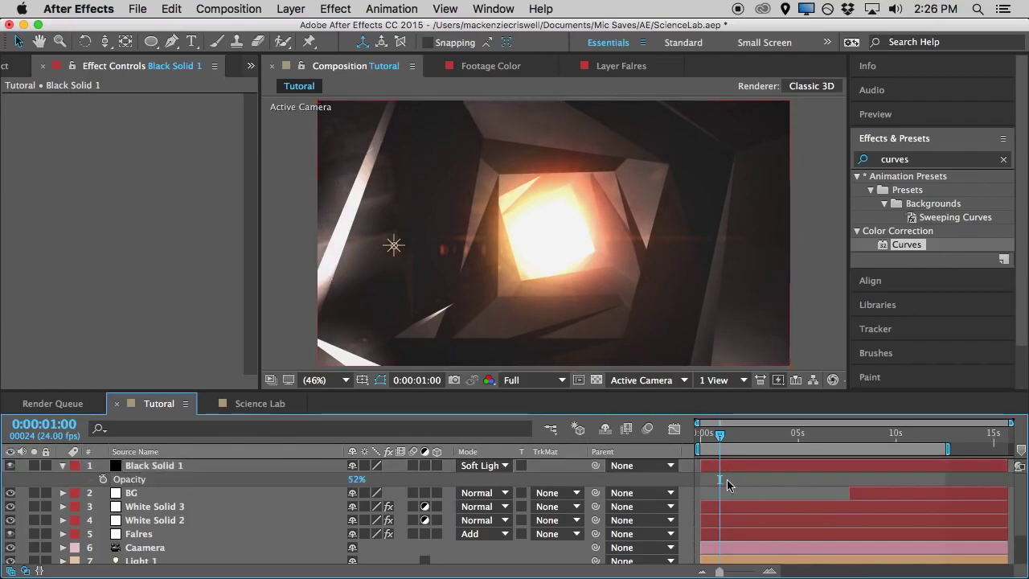
pyautogui.click(10, 465)
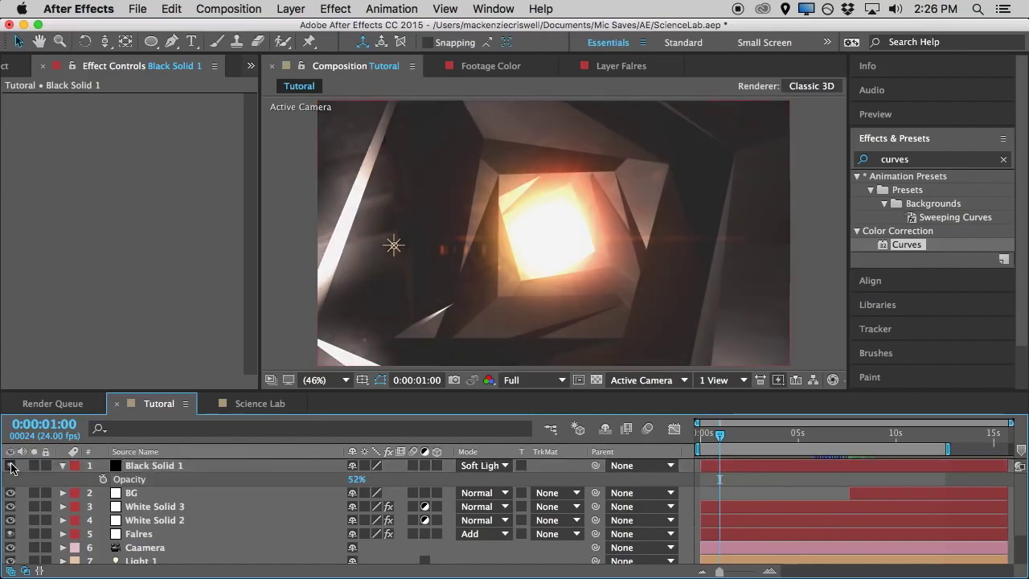
pyautogui.click(10, 466)
# Solo the Falres layer at 0:00:05:22 and set its flicker to type Sharp, Speed 12 and Amount 56
pyautogui.moveTo(720, 441); pyautogui.dragTo(816, 472)
pyautogui.click(141, 534)
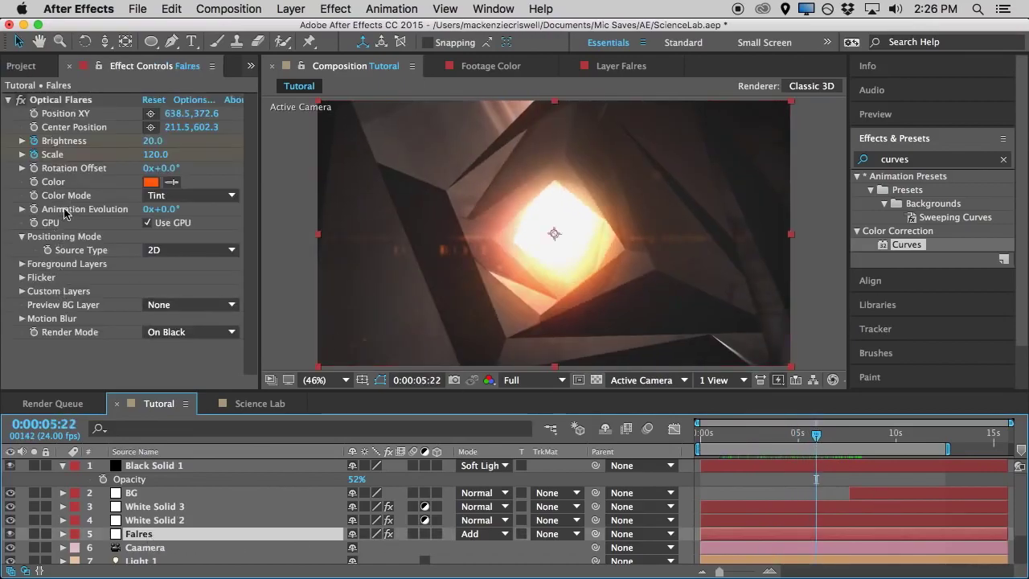
pyautogui.click(34, 534)
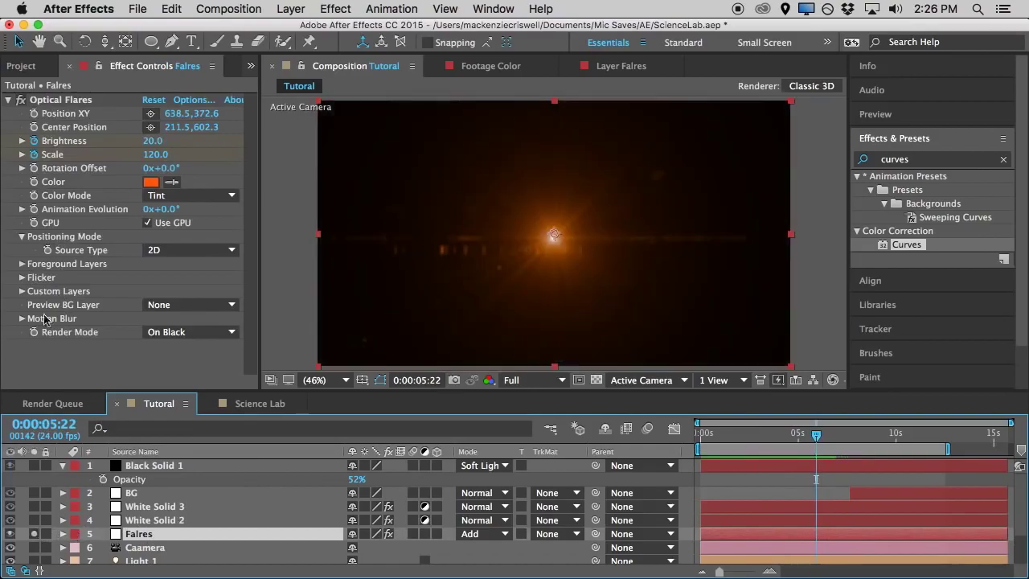
pyautogui.click(23, 277)
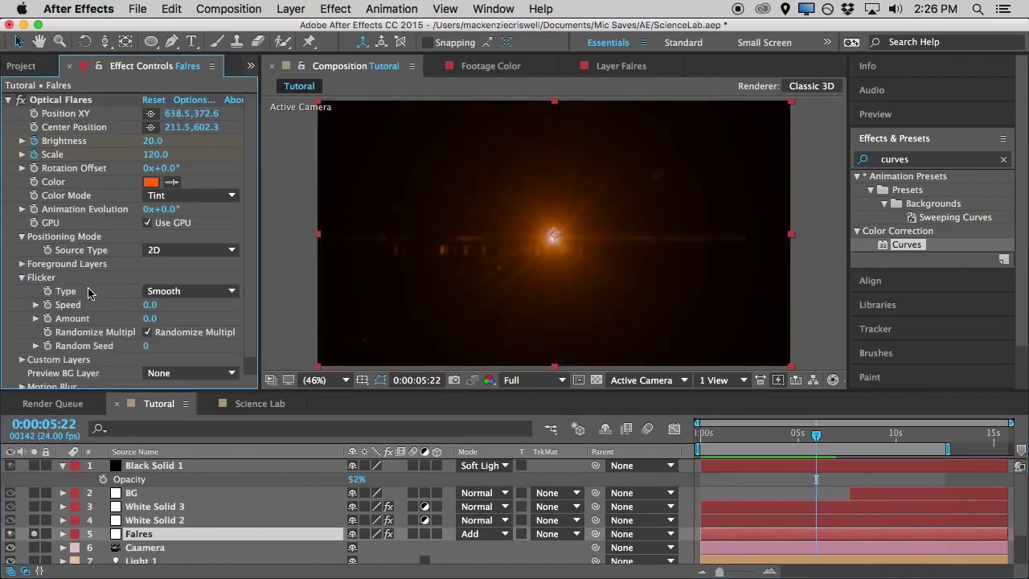
pyautogui.scroll(-1, 104, 291)
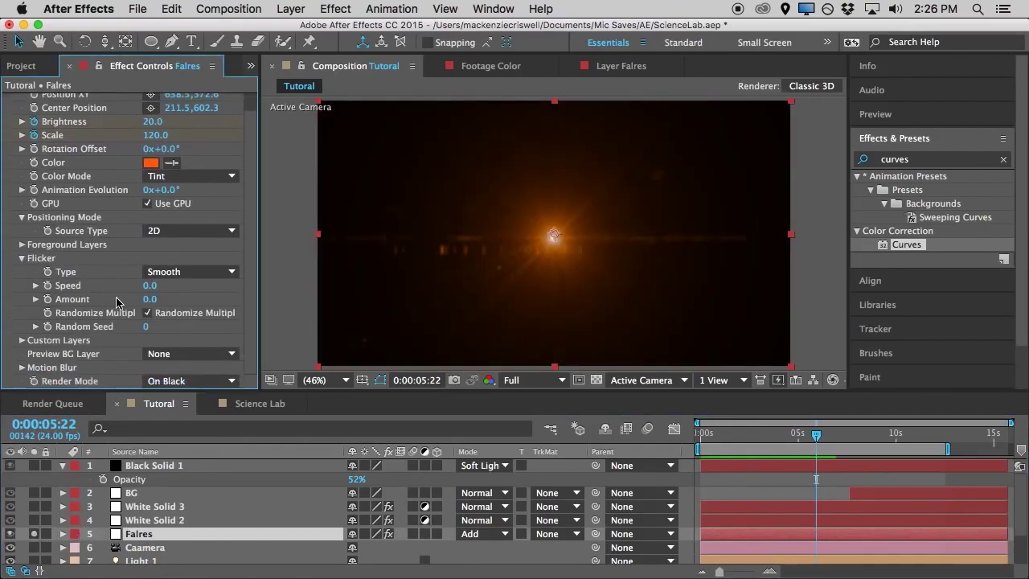
pyautogui.click(168, 278)
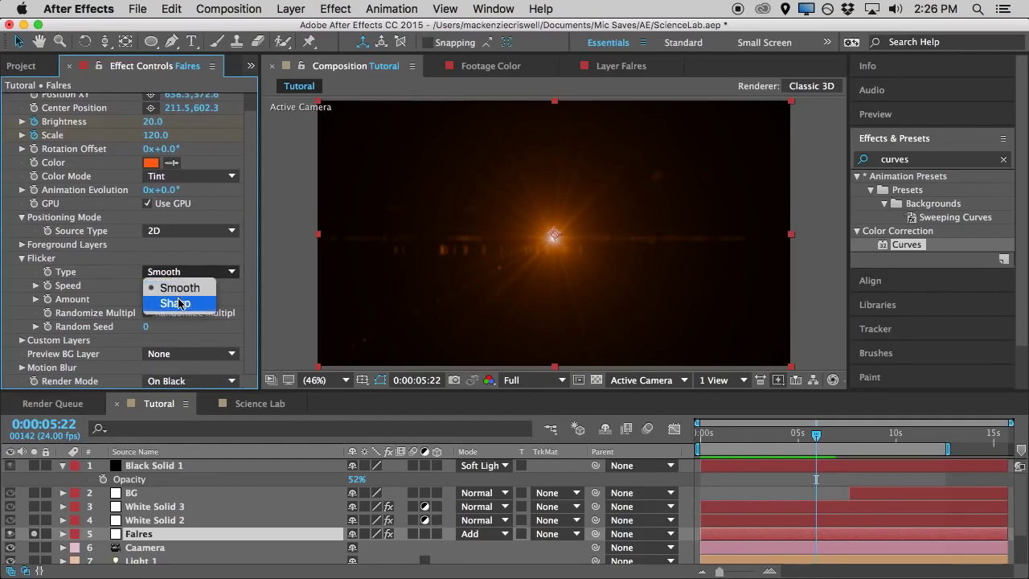
pyautogui.click(178, 302)
pyautogui.moveTo(148, 290); pyautogui.dragTo(156, 288)
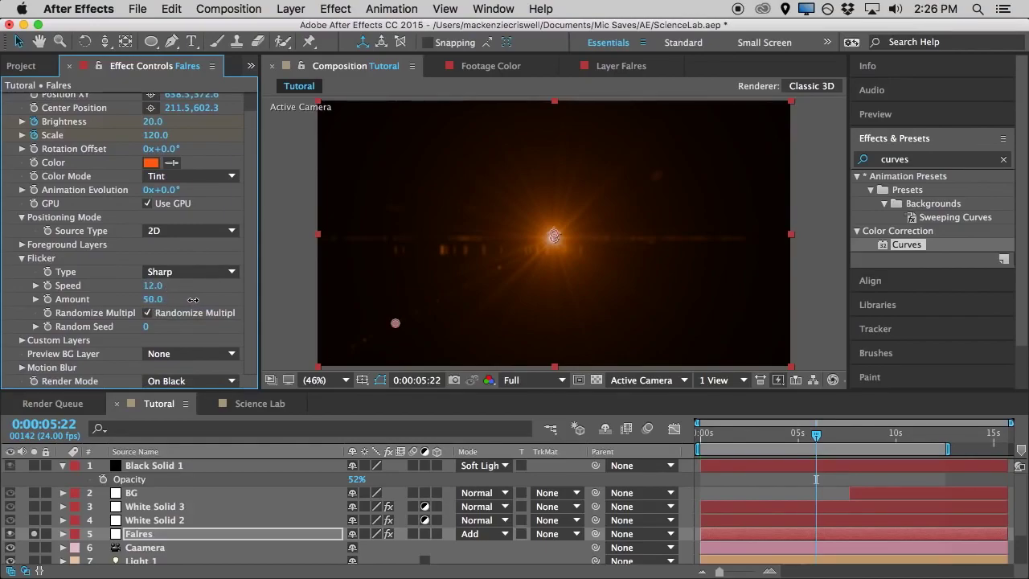
# Play back the soloed flare from several points on the timeline to check its flicker
pyautogui.moveTo(816, 437); pyautogui.dragTo(727, 444)
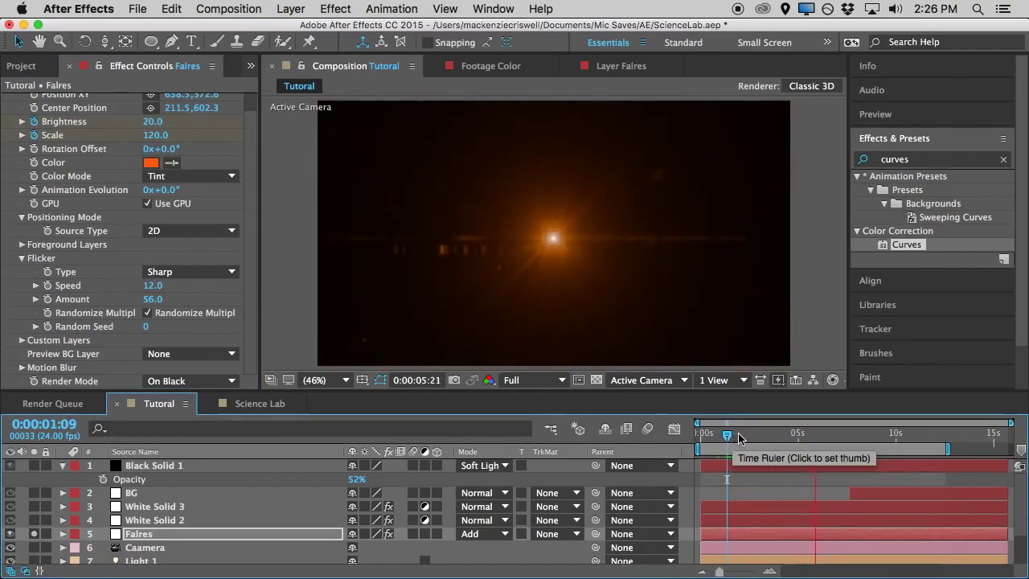
pyautogui.click(787, 437)
pyautogui.moveTo(778, 447); pyautogui.dragTo(740, 447)
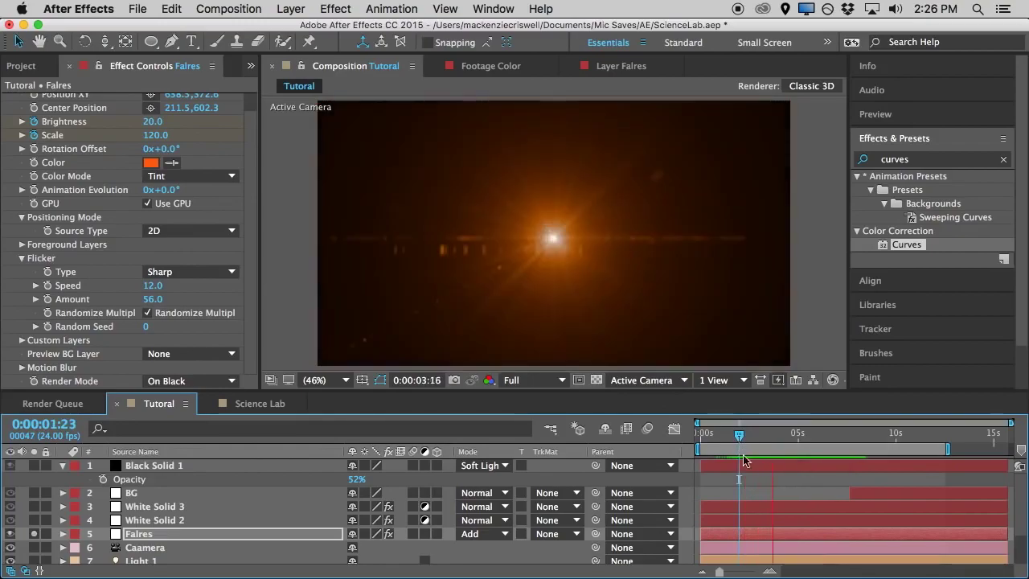
pyautogui.press('space')
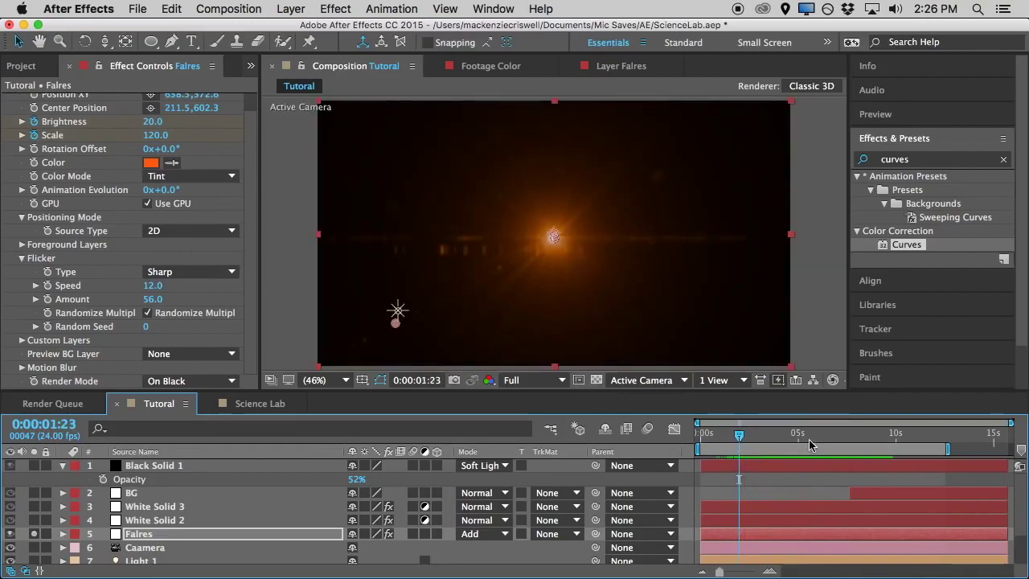
# Unsolo the Falres layer and preview the flickering flare with the whole tunnel from 0:00:05:05
pyautogui.click(35, 534)
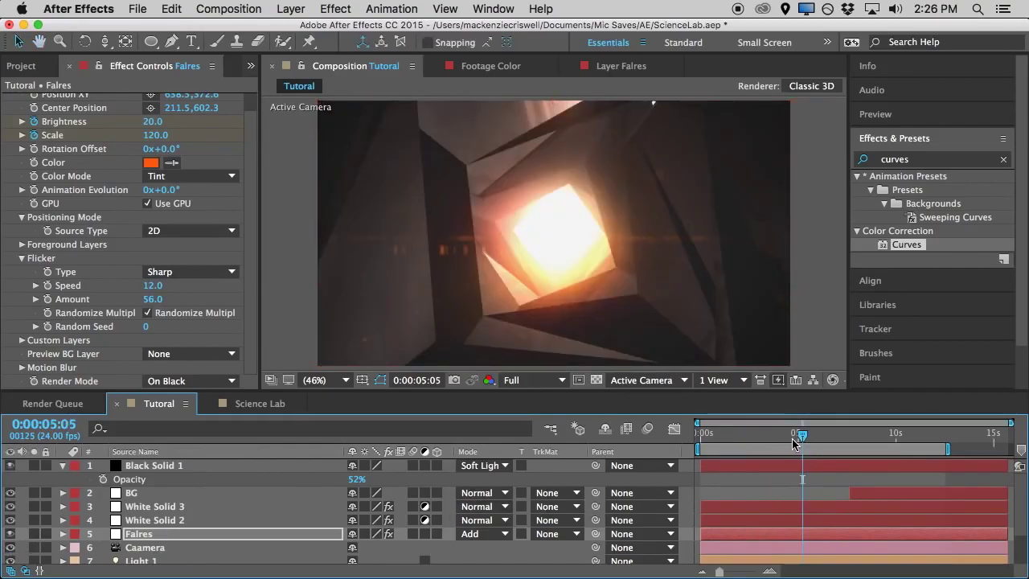
pyautogui.press('space')
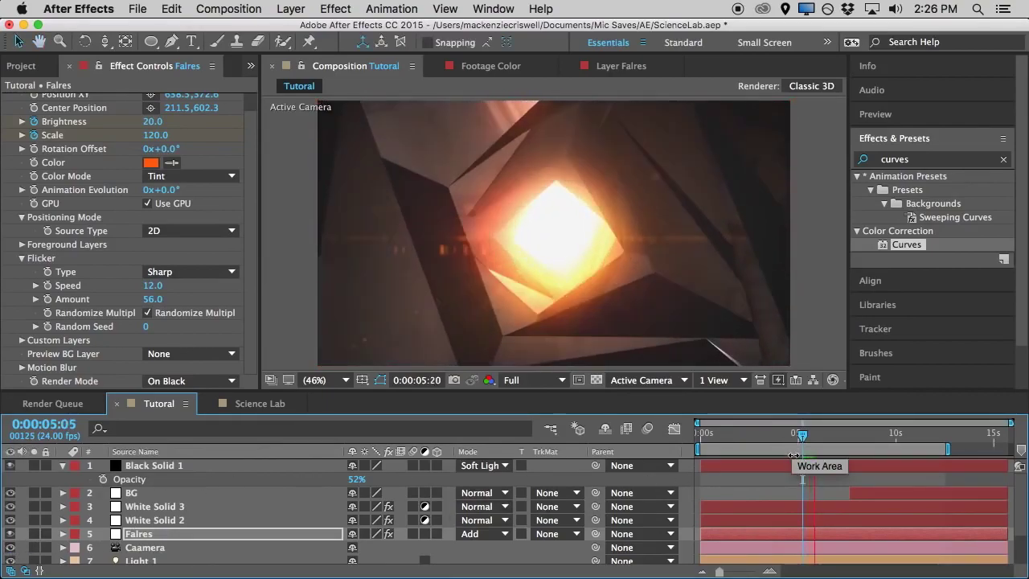
pyautogui.press('space')
# Animate the flare's Center Position from 0:00:00:00, moving it to about 1333.9, 674.1 at 0:00:07:14
pyautogui.moveTo(801, 435); pyautogui.dragTo(690, 443)
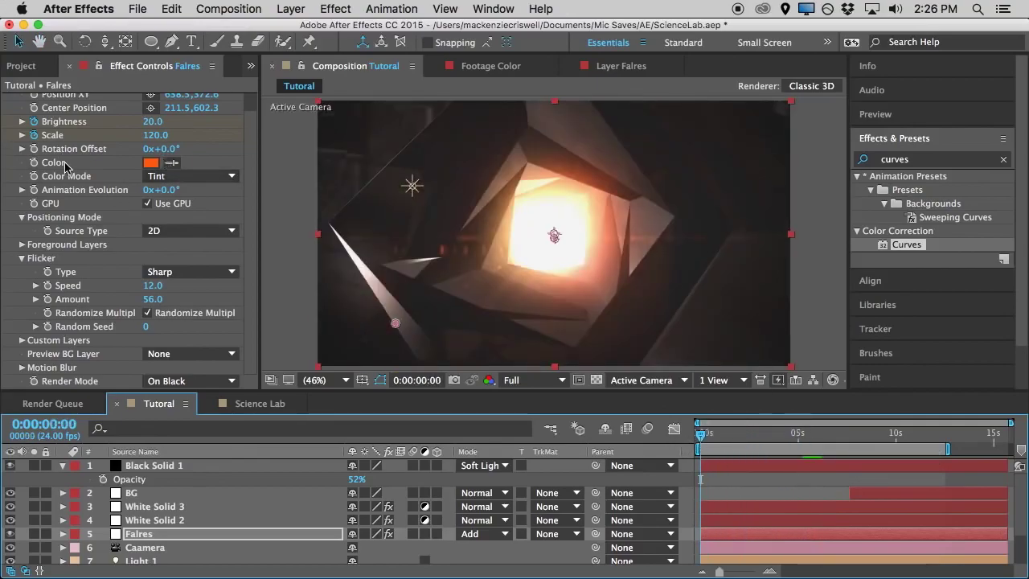
pyautogui.click(50, 135)
pyautogui.moveTo(705, 437); pyautogui.dragTo(848, 436)
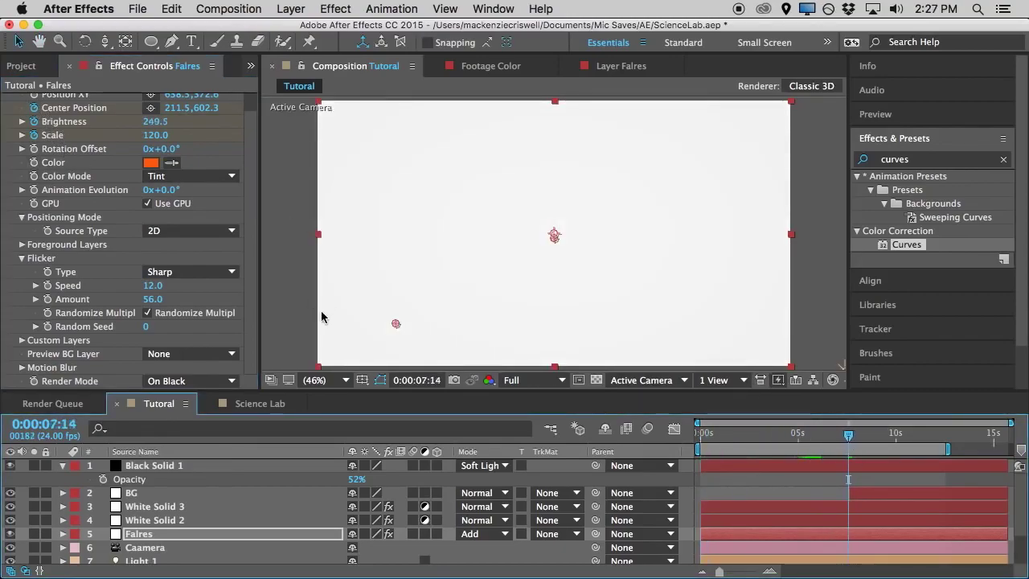
pyautogui.moveTo(395, 325); pyautogui.dragTo(739, 340)
# Preview the moving flare from the start of the tunnel, stop at 0:00:01:03, and deselect the layer
pyautogui.moveTo(842, 432); pyautogui.dragTo(687, 476)
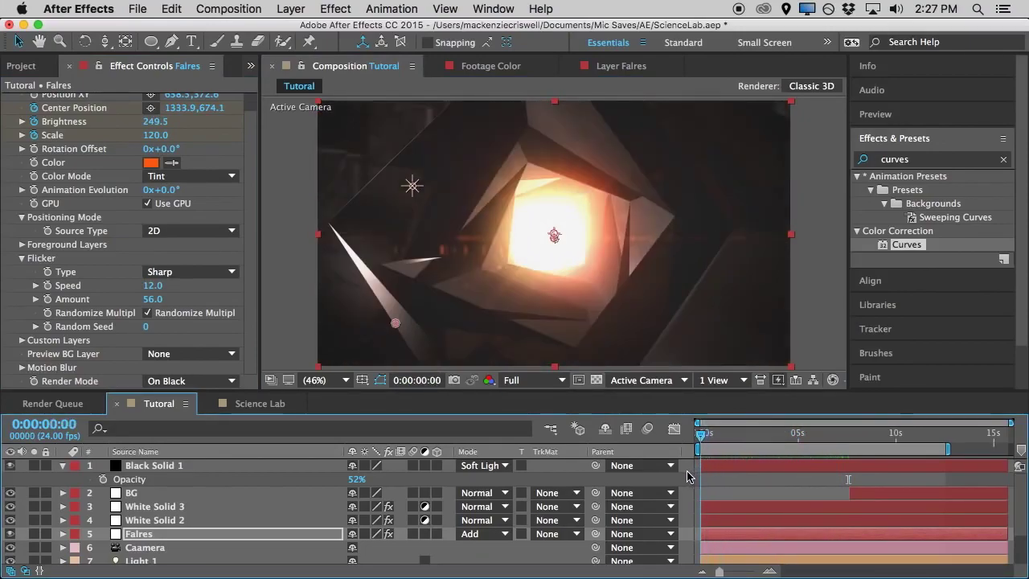
pyautogui.press('space')
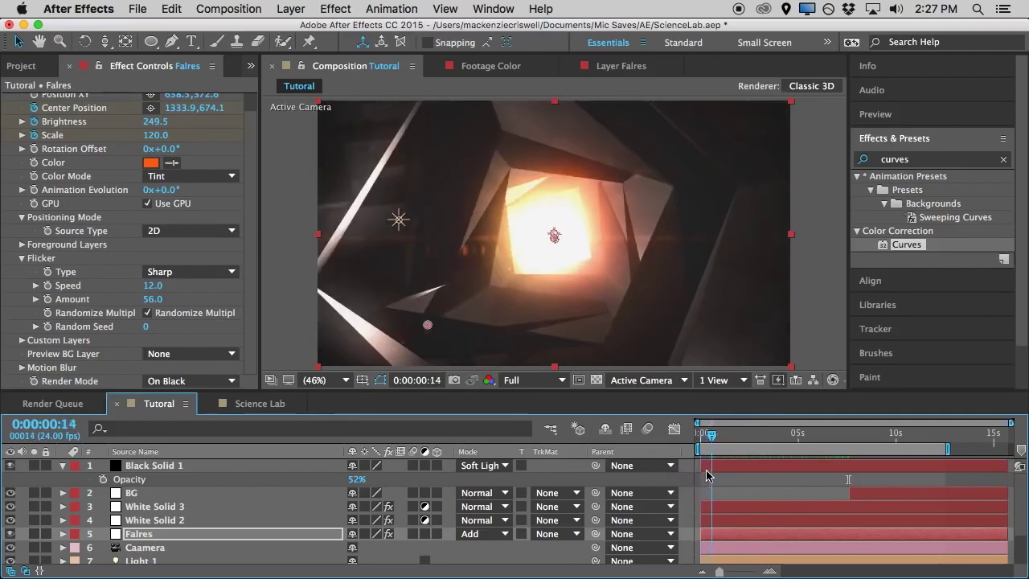
pyautogui.moveTo(711, 435); pyautogui.dragTo(722, 479)
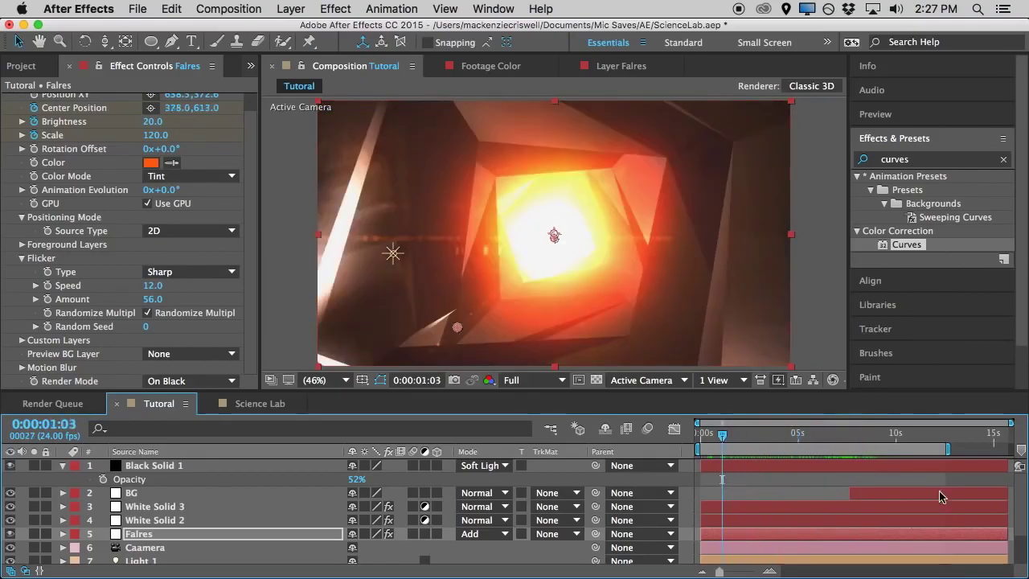
pyautogui.click(956, 484)
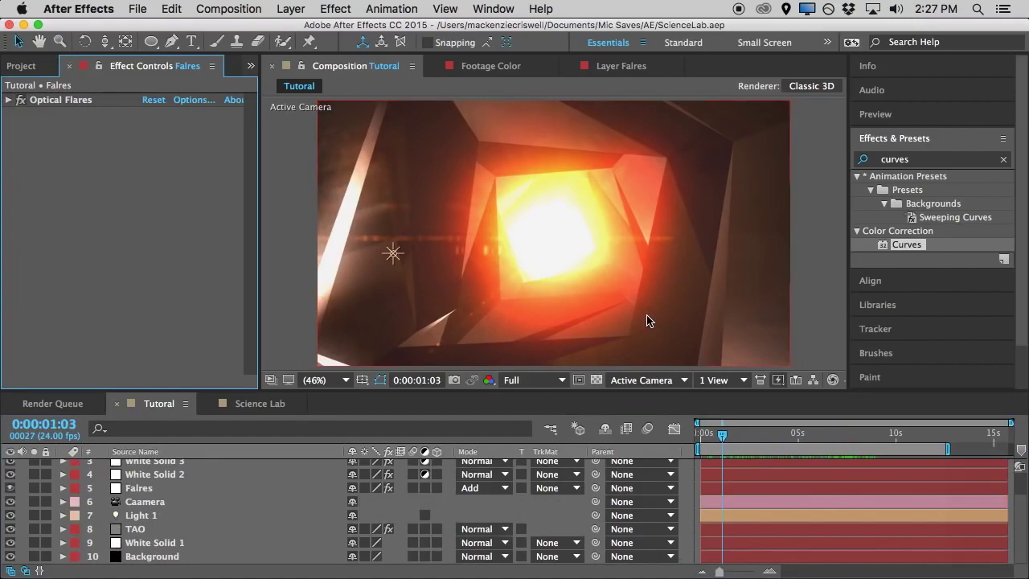
# Add a white Lato Light text layer over the tunnel's glow, first reading SCIFI and replaced with MM
pyautogui.click(191, 41)
pyautogui.click(529, 238)
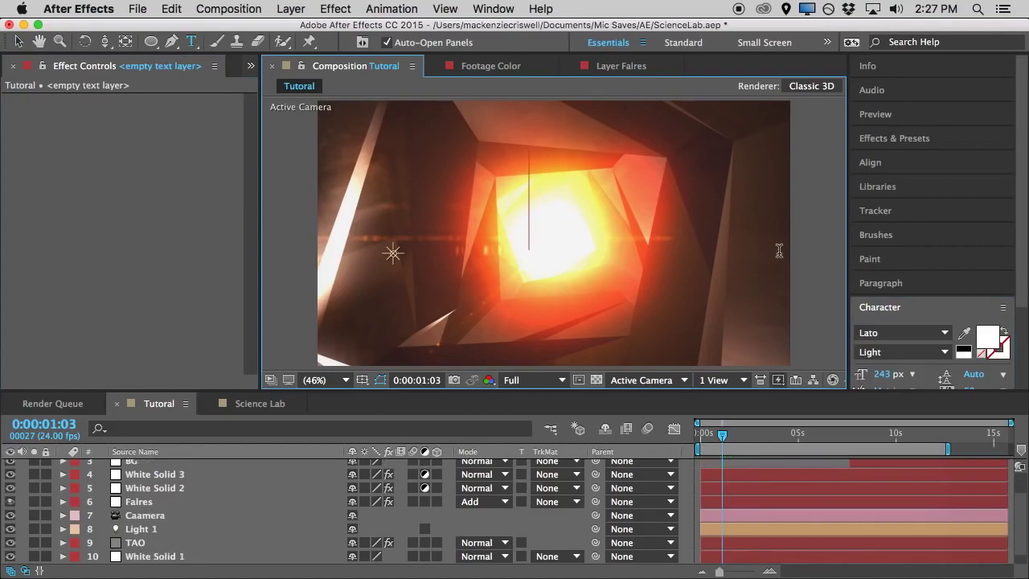
pyautogui.write('SCIFI')
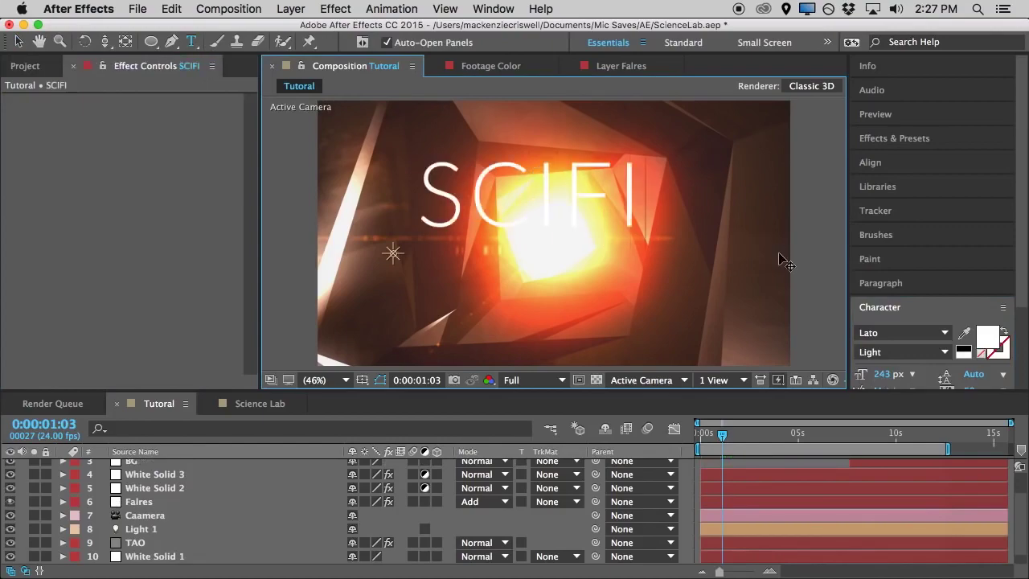
pyautogui.press('BackSpace')
pyautogui.press('BackSpace')
pyautogui.press('BackSpace')
pyautogui.press('BackSpace')
pyautogui.press('BackSpace')
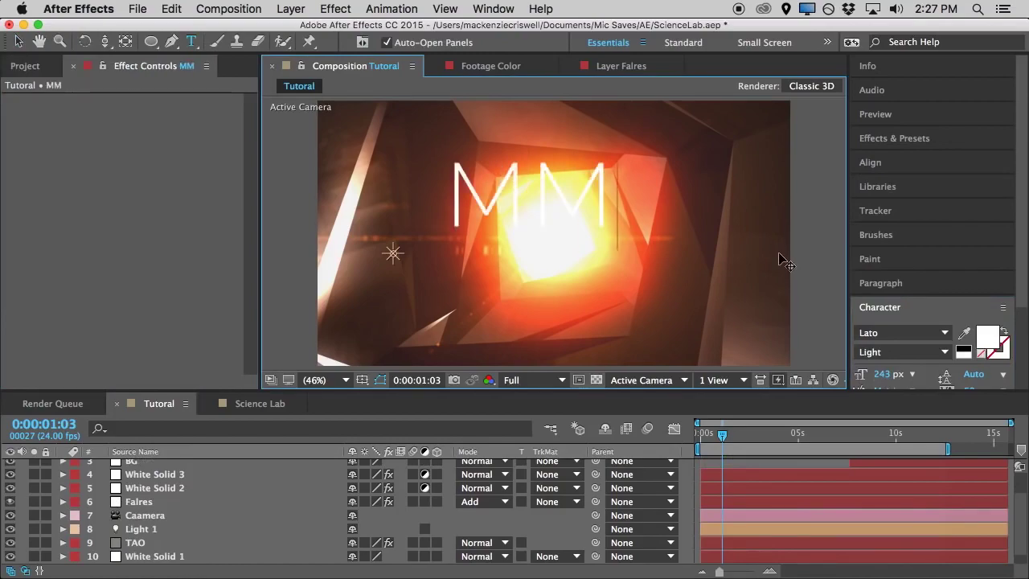
pyautogui.click(18, 41)
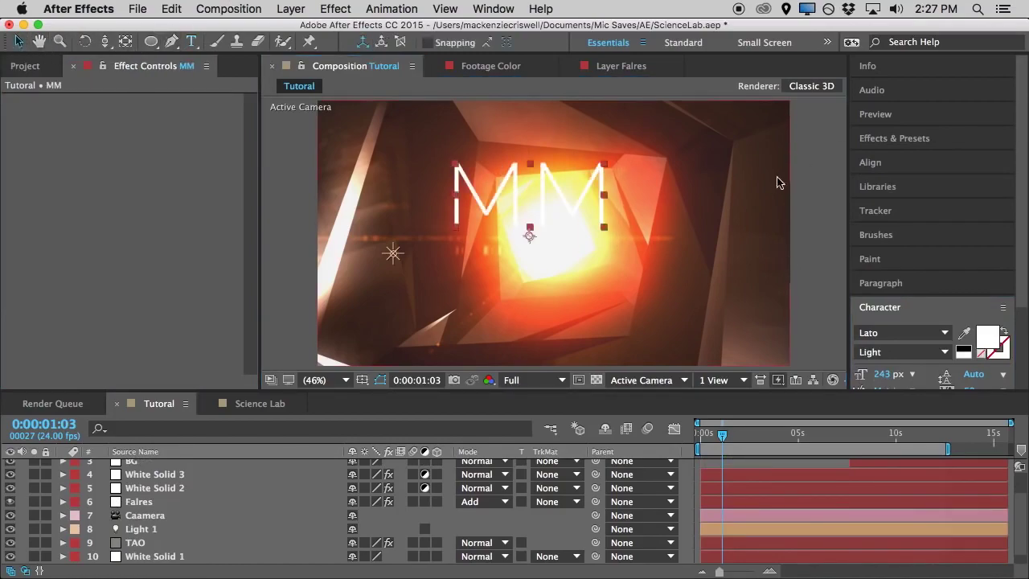
# Centre the MM text over the tunnel's glow and set it to Lato Regular in black (000000)
pyautogui.moveTo(550, 205); pyautogui.dragTo(580, 237)
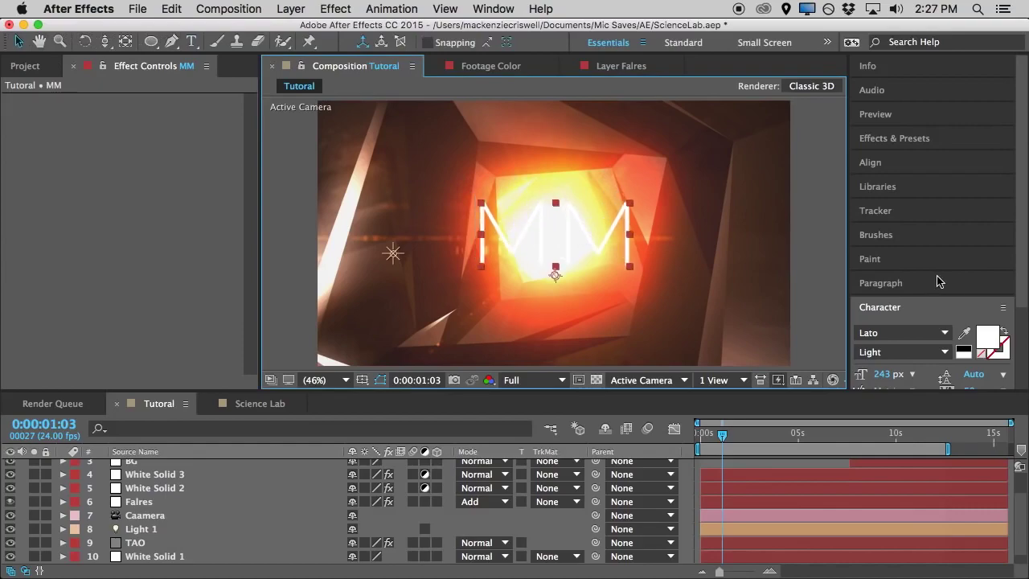
pyautogui.scroll(-3, 939, 281)
pyautogui.click(898, 224)
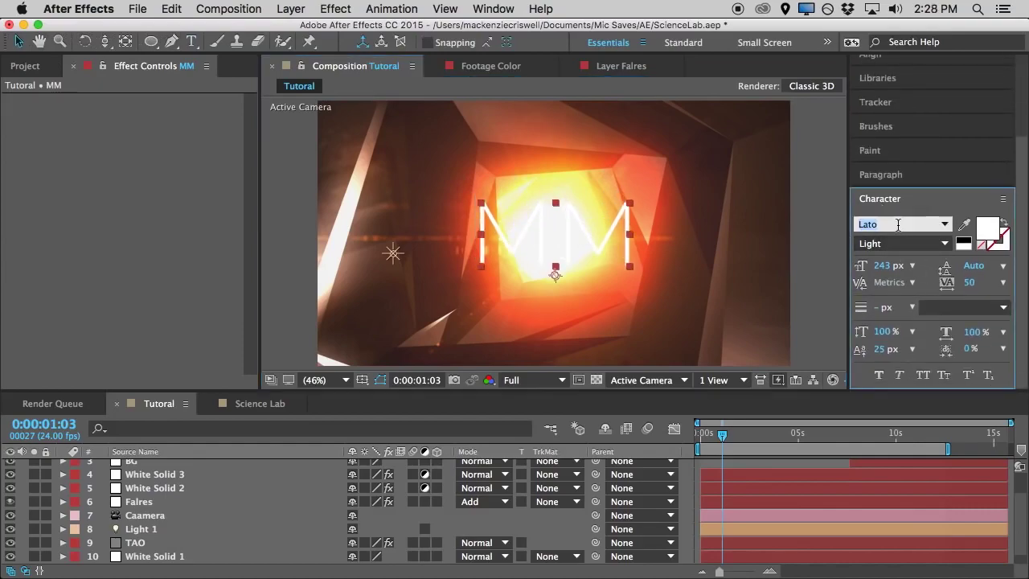
pyautogui.click(901, 243)
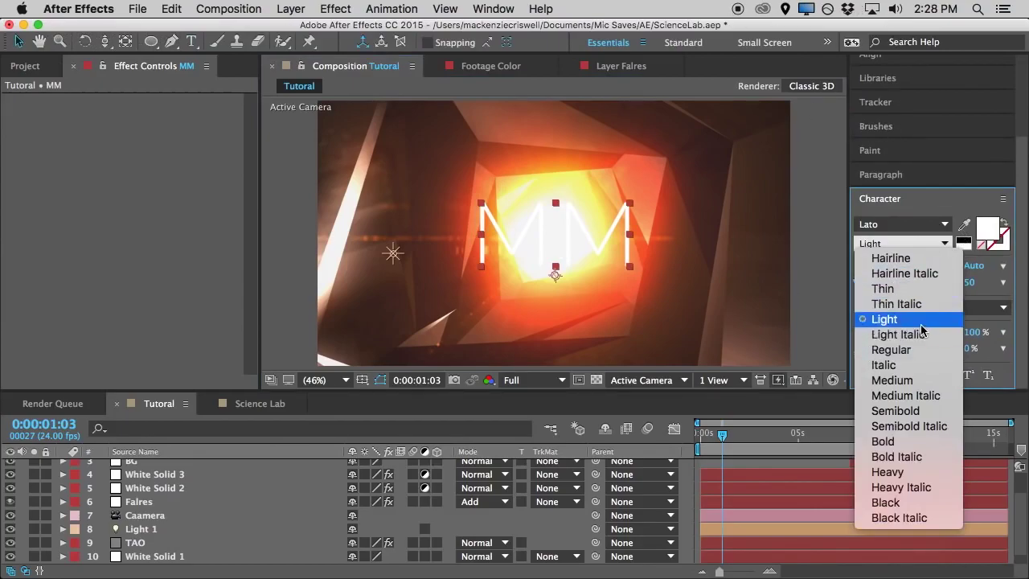
pyautogui.click(924, 350)
pyautogui.click(987, 229)
pyautogui.write('000000')
pyautogui.click(631, 337)
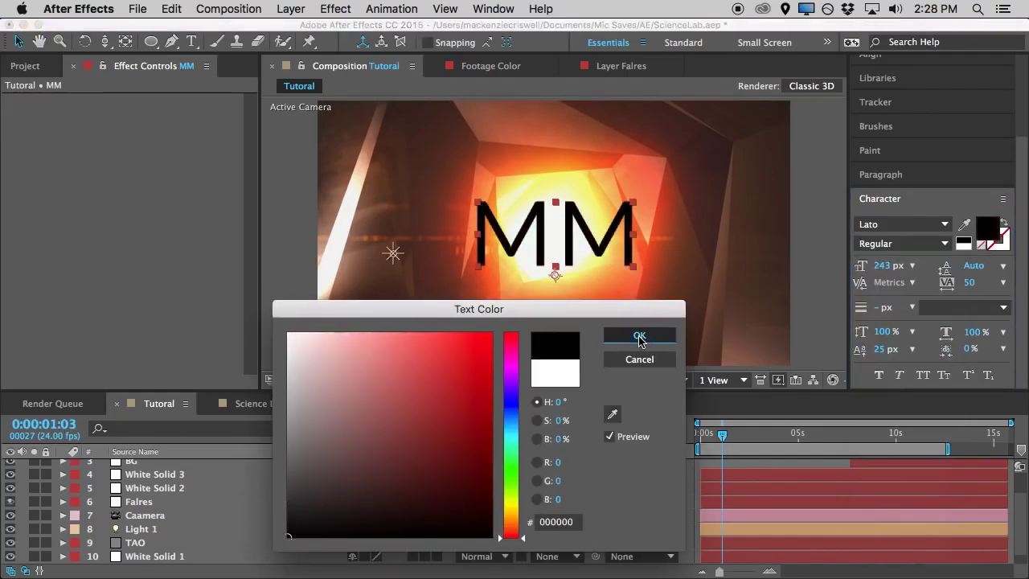
# Reduce the MM text to 66 px in Light weight and recentre it inside the glow
pyautogui.moveTo(883, 270); pyautogui.dragTo(756, 279)
pyautogui.moveTo(555, 259); pyautogui.dragTo(553, 235)
pyautogui.click(917, 243)
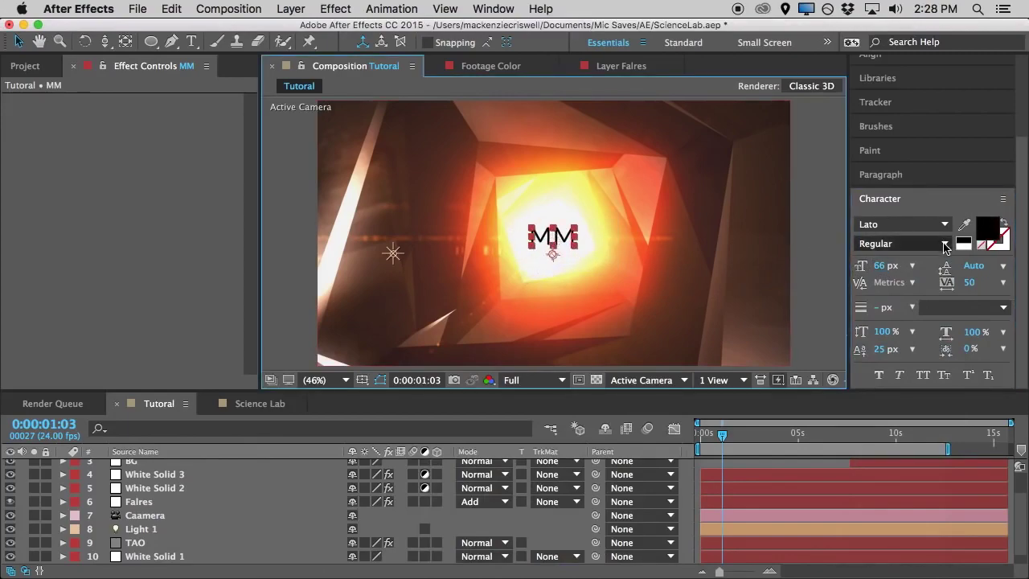
pyautogui.click(913, 304)
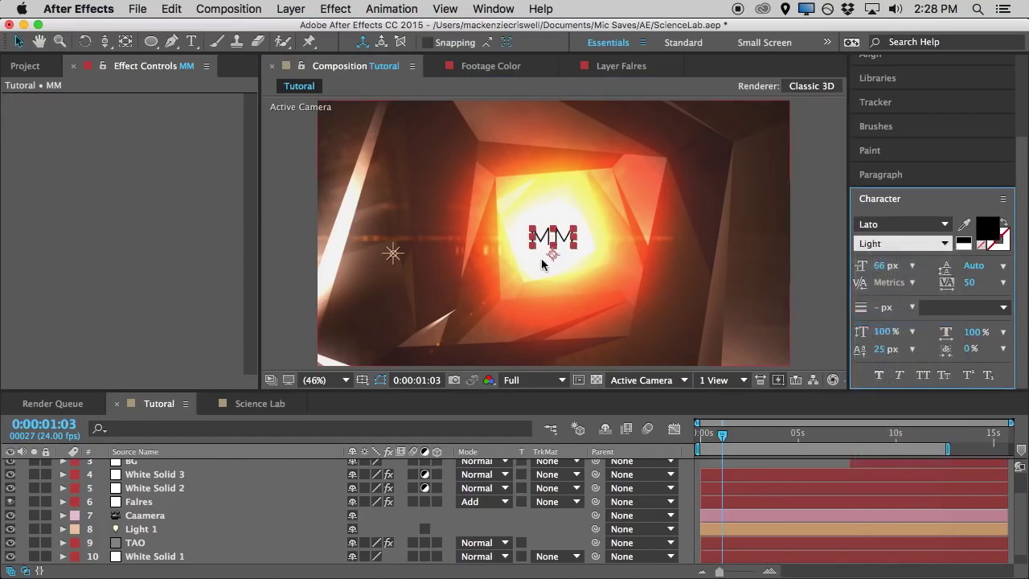
# Replace the title text with EMI and set its tracking to 340
pyautogui.click(605, 254)
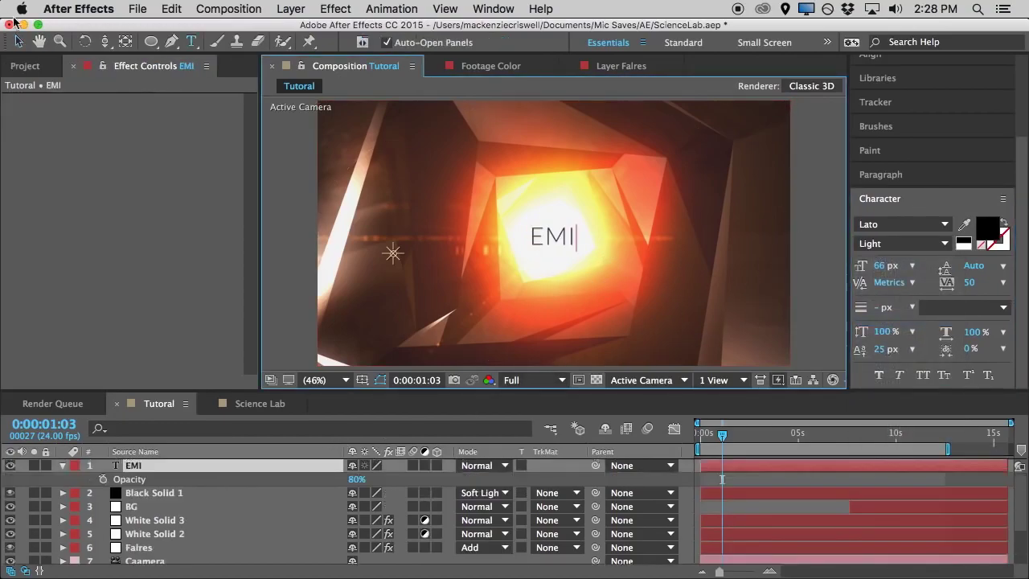
pyautogui.click(19, 41)
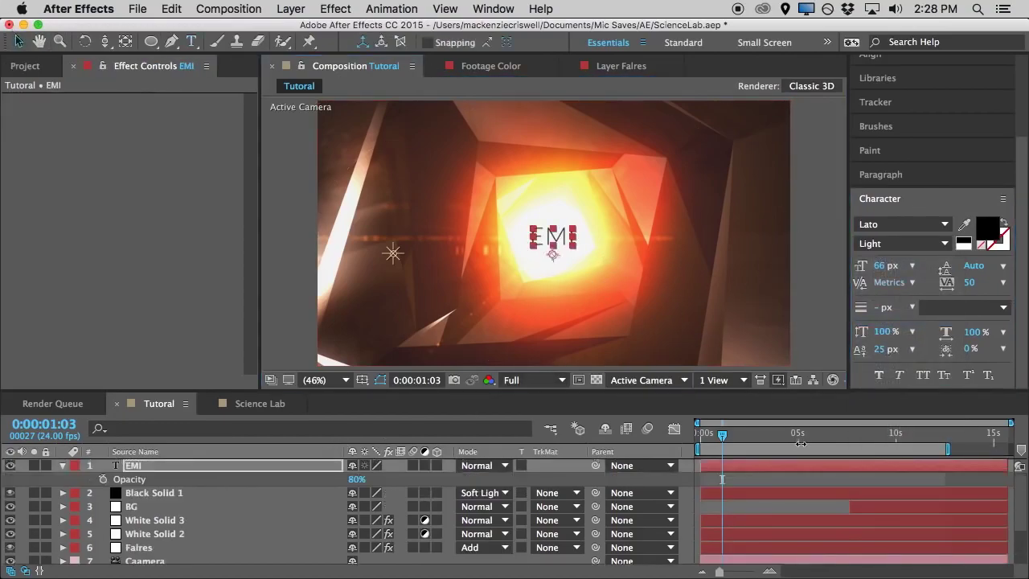
pyautogui.click(789, 480)
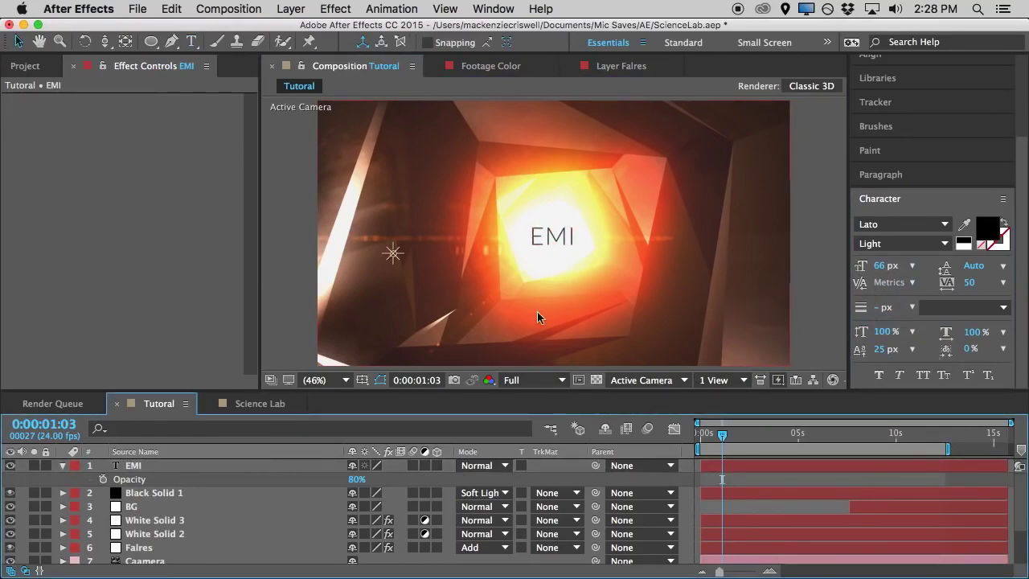
pyautogui.click(155, 467)
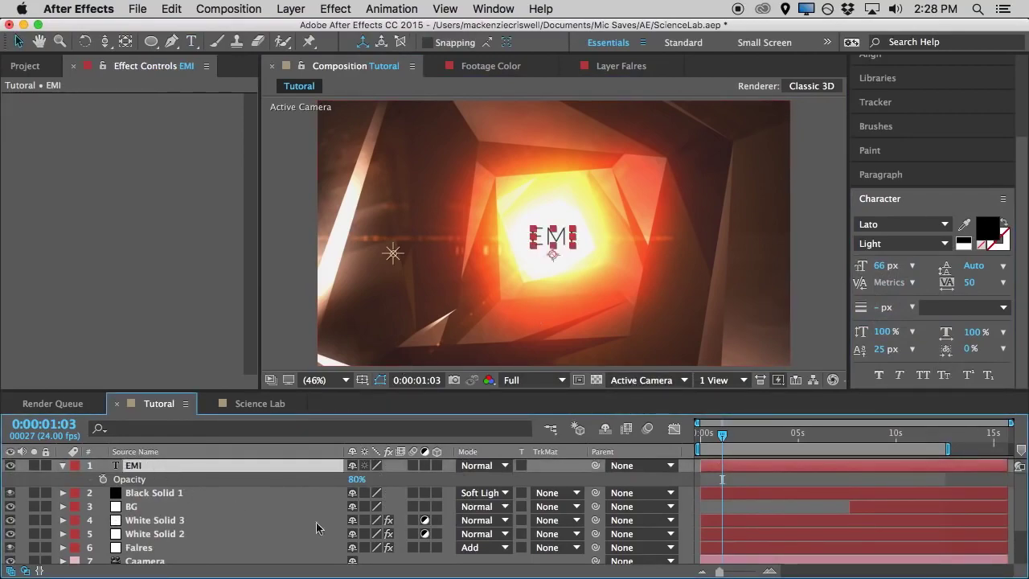
pyautogui.moveTo(969, 282); pyautogui.dragTo(1026, 287)
pyautogui.click(746, 478)
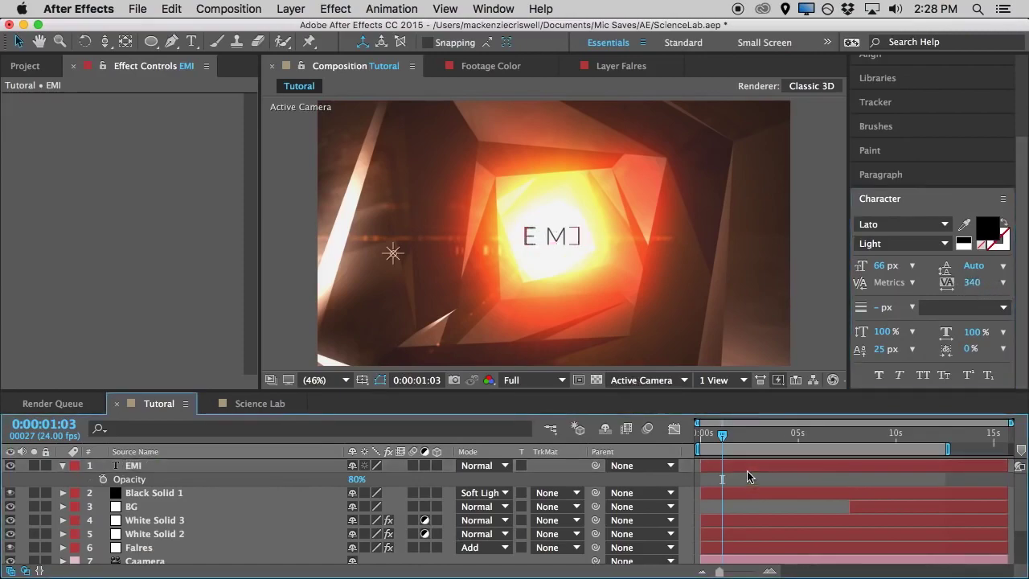
# Check the title against the tunnel up to 0:00:02:17, return to 0:00:00:00, and select the EMI layer
pyautogui.moveTo(721, 435); pyautogui.dragTo(754, 473)
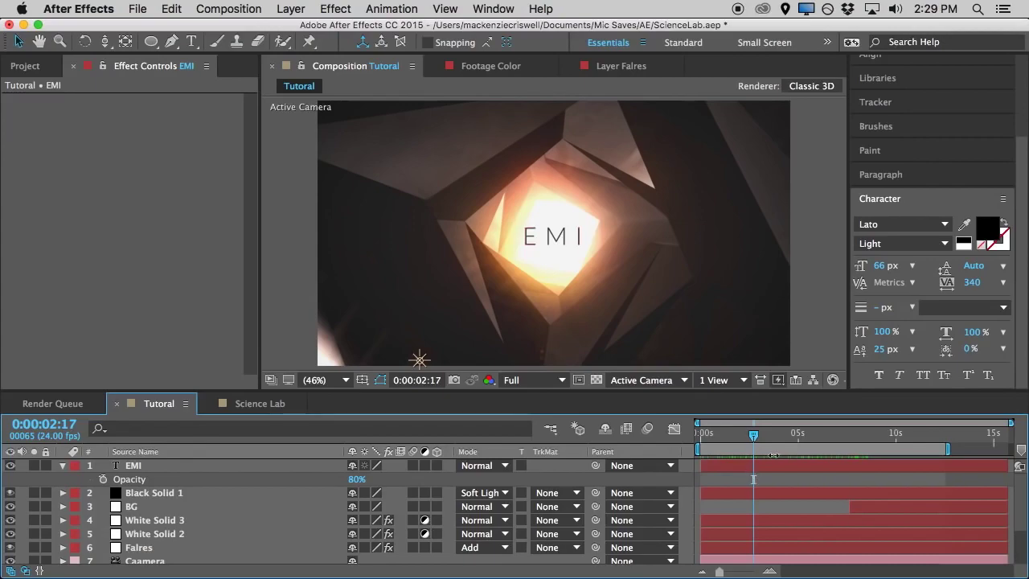
pyautogui.moveTo(756, 437); pyautogui.dragTo(698, 436)
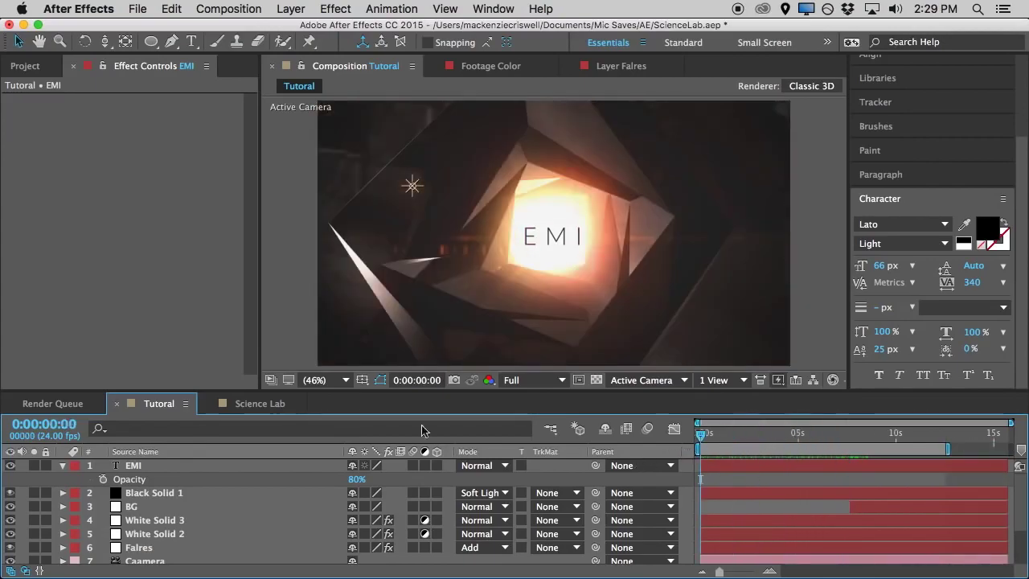
pyautogui.click(147, 464)
pyautogui.click(305, 10)
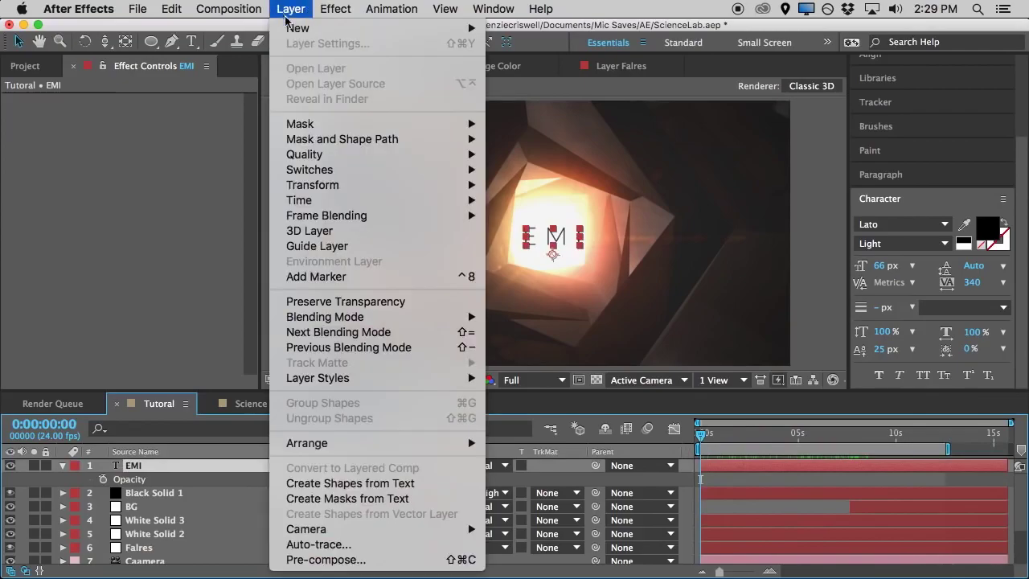
pyautogui.click(318, 545)
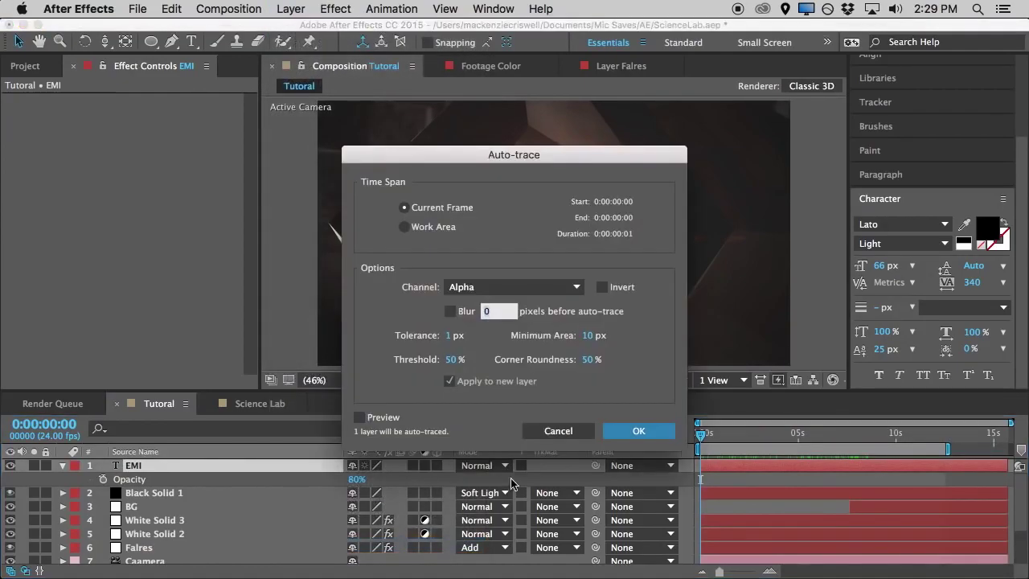
pyautogui.click(557, 431)
# Pre-compose the EMI text layer as EMI Comp 1
pyautogui.click(290, 9)
pyautogui.click(324, 561)
pyautogui.click(709, 467)
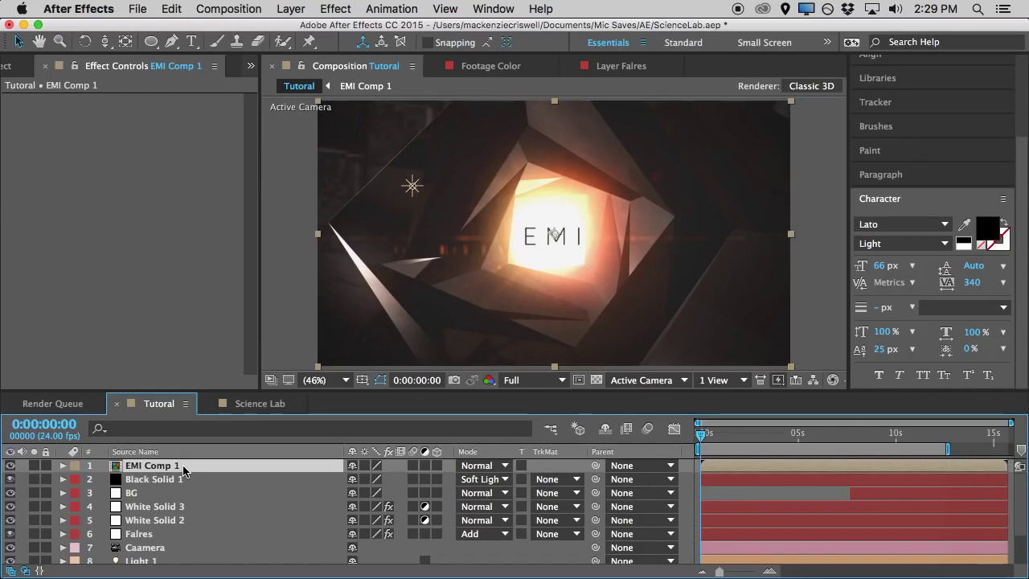
# Look through the Transform properties of EMI Comp 1 and show only its Opacity
pyautogui.click(63, 465)
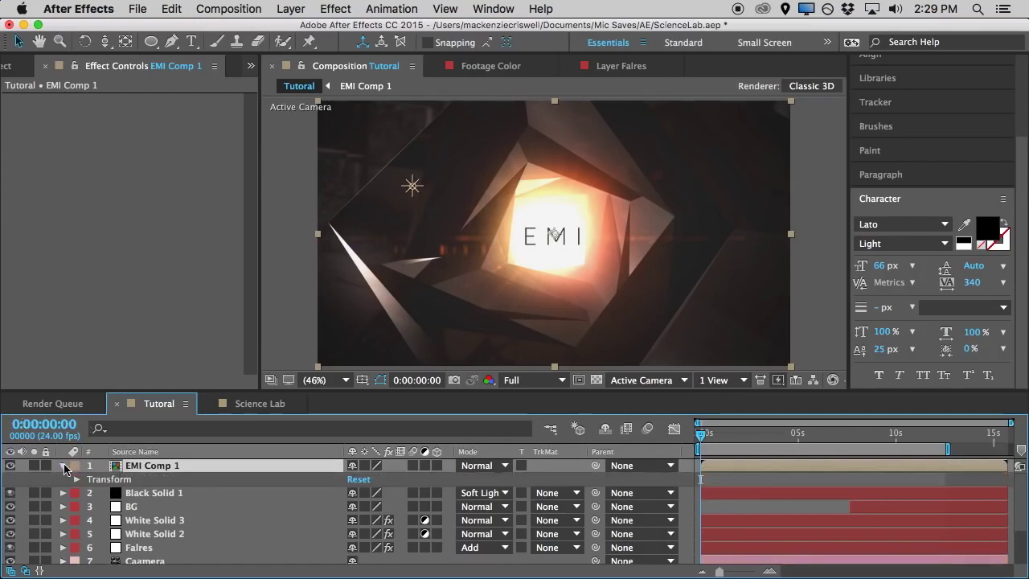
pyautogui.click(63, 467)
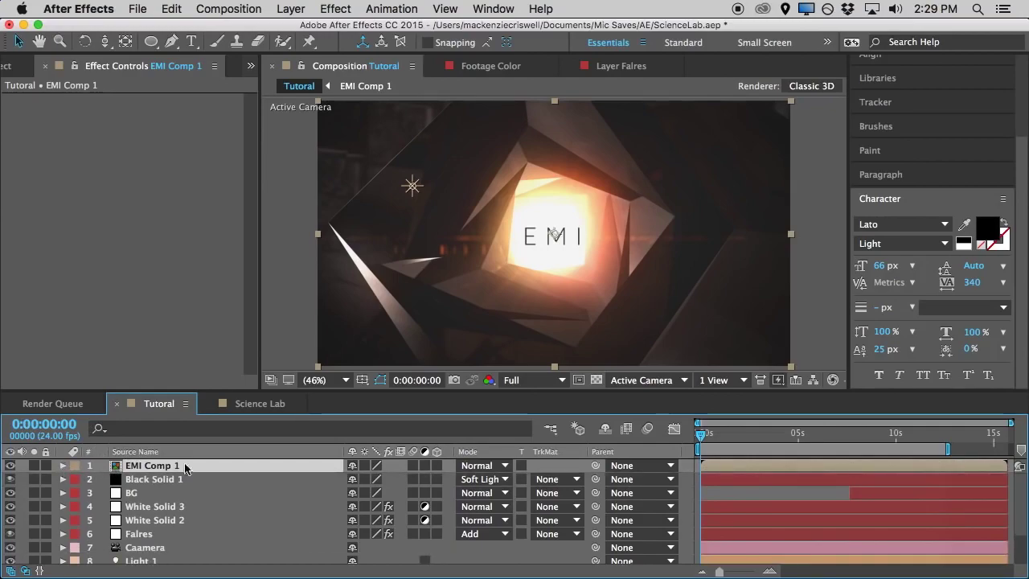
pyautogui.press('t')
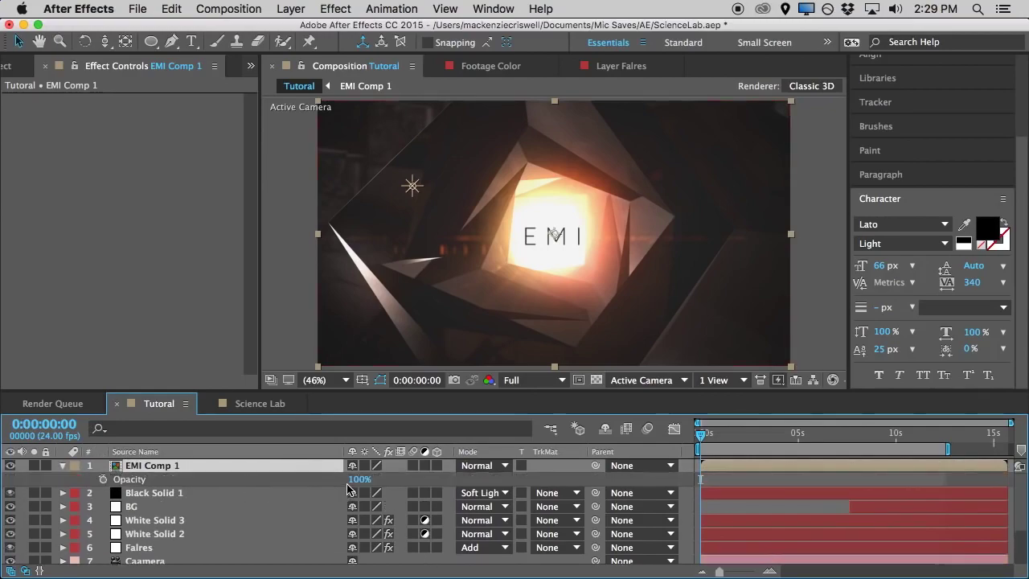
pyautogui.click(64, 466)
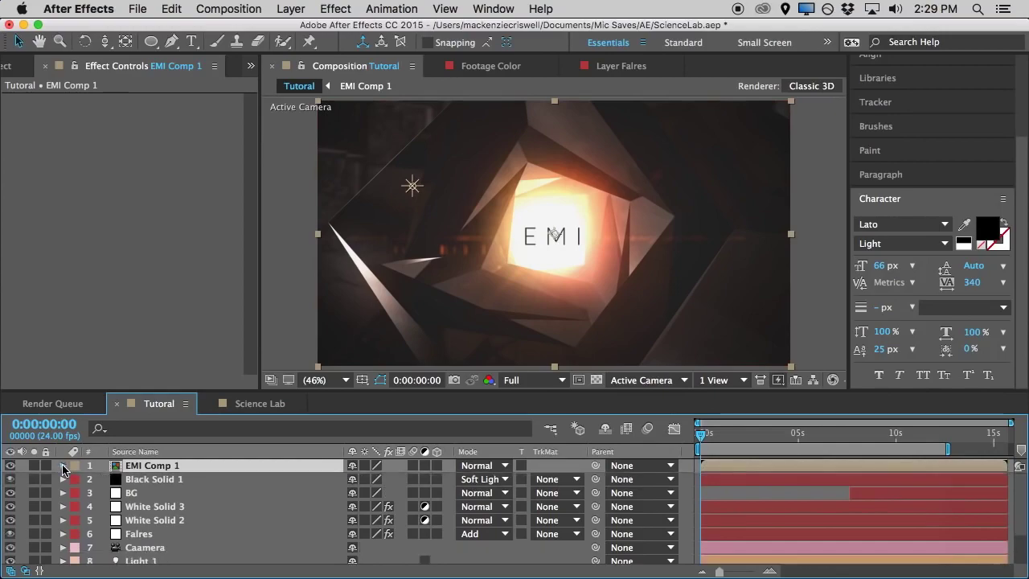
pyautogui.click(63, 466)
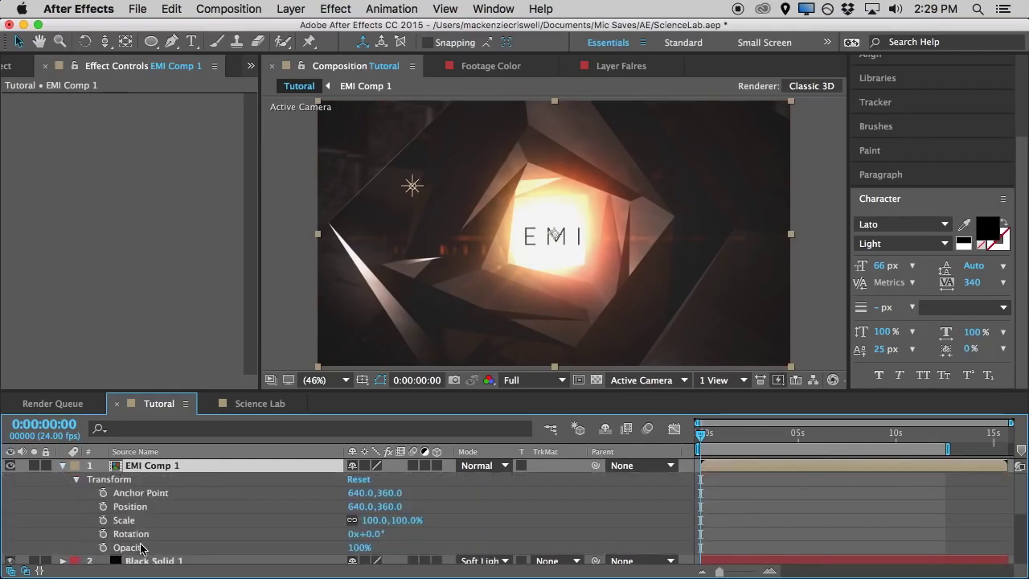
pyautogui.press('t')
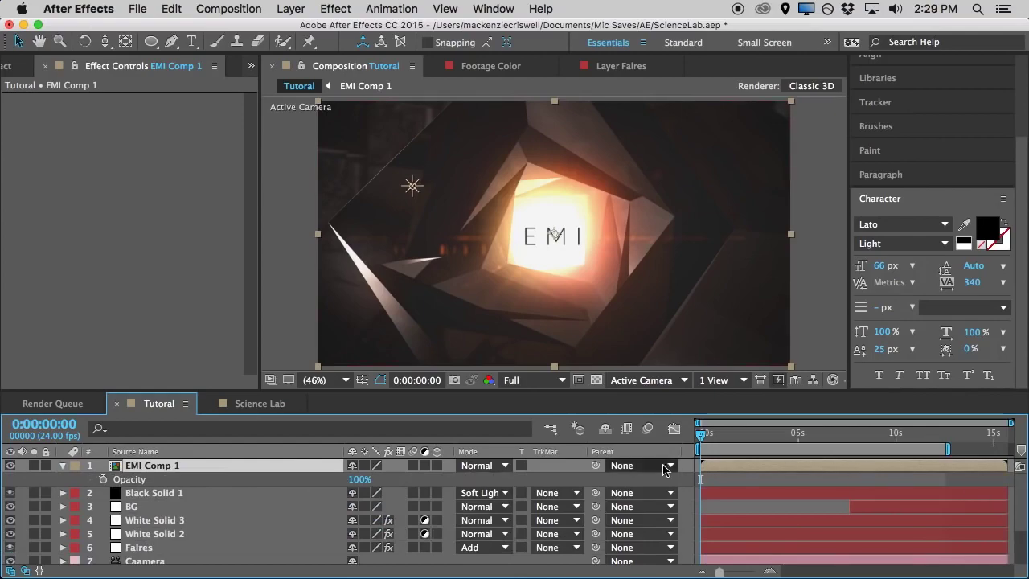
# Keyframe the Opacity of EMI Comp 1 at 0% at 0:00:01:01 and 100% a few frames further on
pyautogui.click(706, 439)
pyautogui.press('space')
pyautogui.press('space')
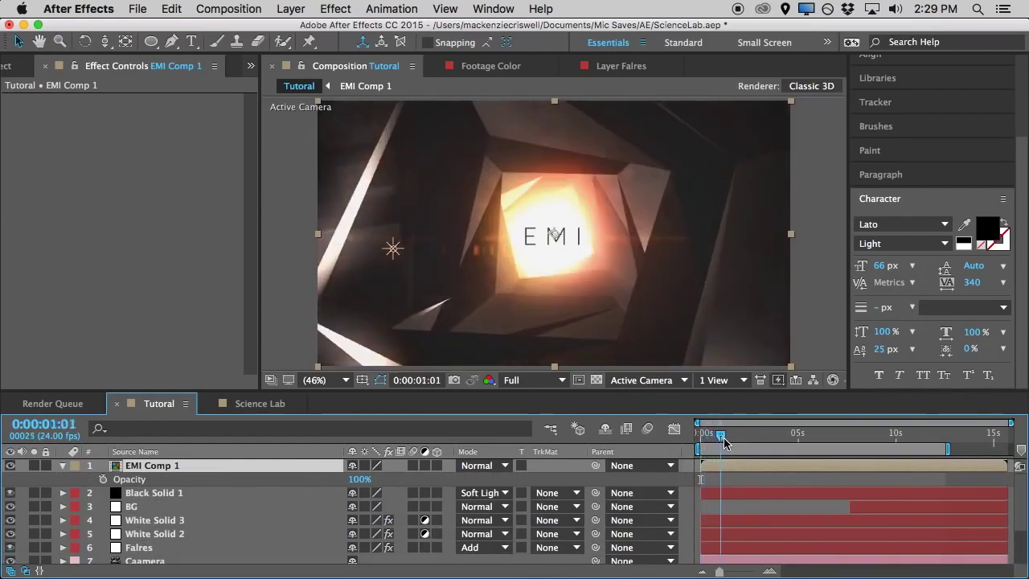
pyautogui.moveTo(357, 480); pyautogui.dragTo(100, 491)
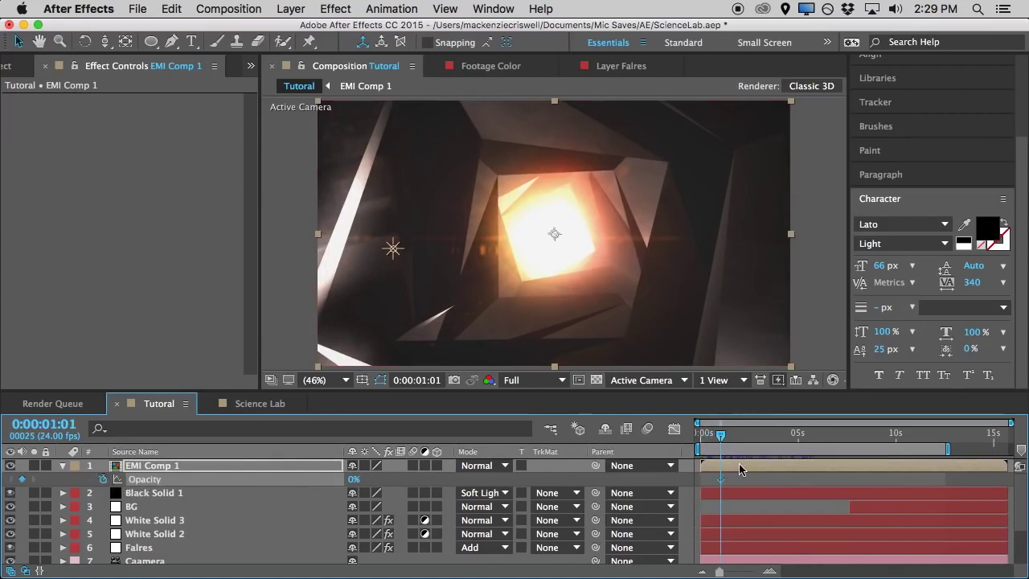
pyautogui.moveTo(720, 441); pyautogui.dragTo(726, 441)
pyautogui.moveTo(353, 480); pyautogui.dragTo(586, 471)
# Keyframe the title's Opacity at 2% at 0:00:02:05 and 12% at 0:00:04:21
pyautogui.moveTo(730, 439); pyautogui.dragTo(747, 440)
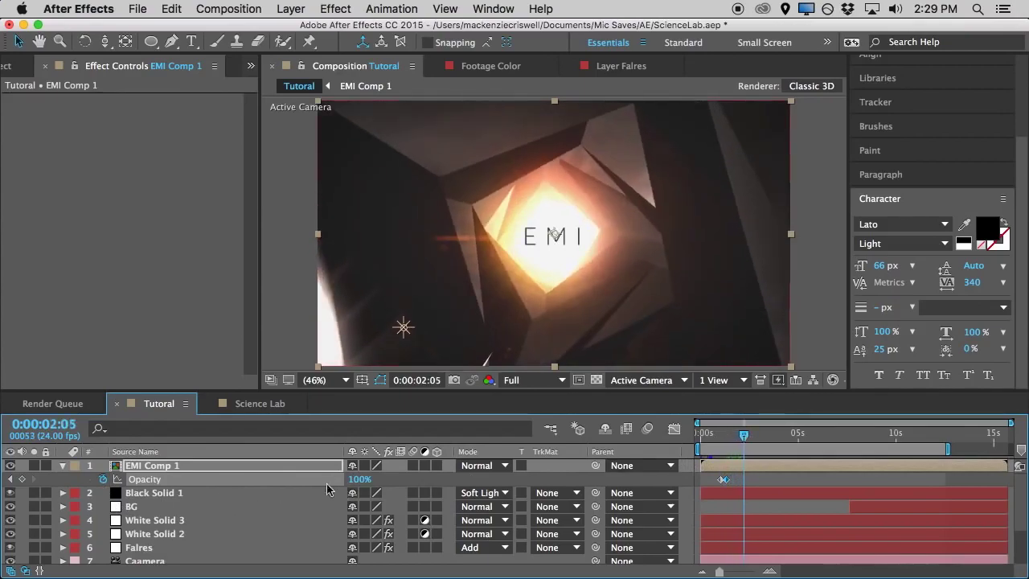
pyautogui.moveTo(360, 479); pyautogui.dragTo(147, 486)
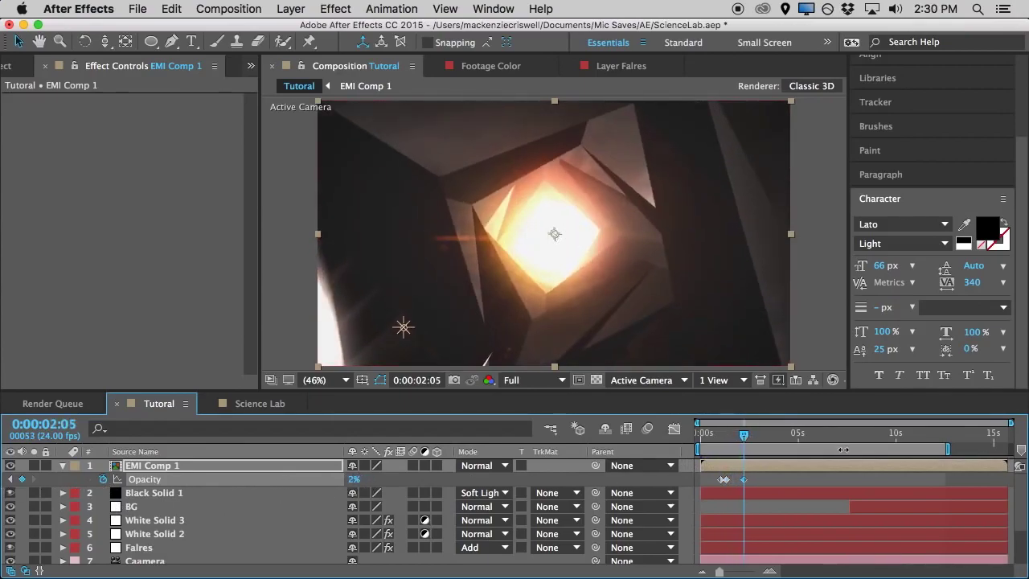
pyautogui.moveTo(773, 434); pyautogui.dragTo(797, 434)
pyautogui.click(21, 479)
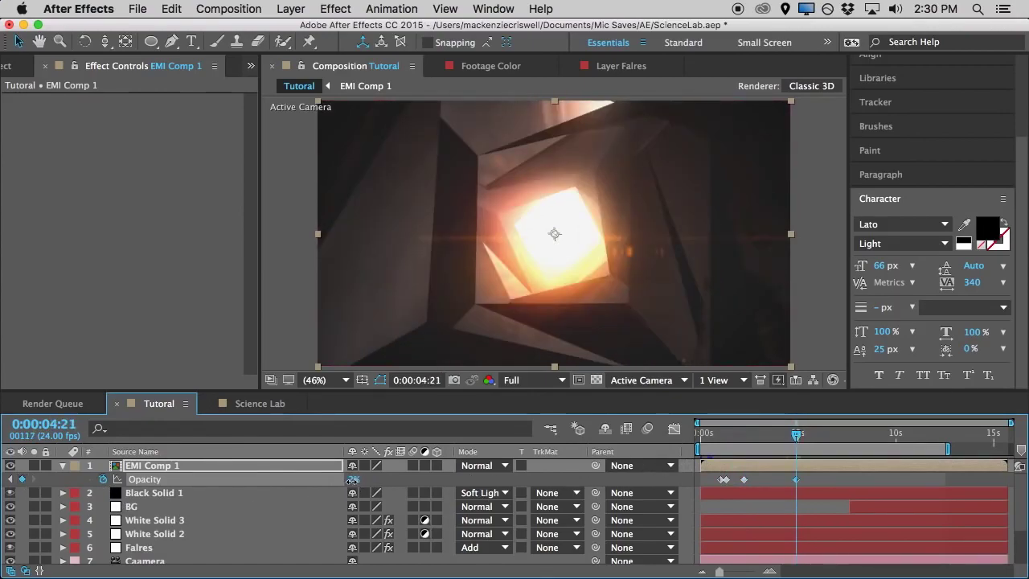
pyautogui.moveTo(355, 480); pyautogui.dragTo(359, 479)
# Flash the title by keyframing its Opacity at 65% at 0:00:05:03 and 0% shortly after
pyautogui.click(806, 440)
pyautogui.moveTo(807, 441); pyautogui.dragTo(801, 440)
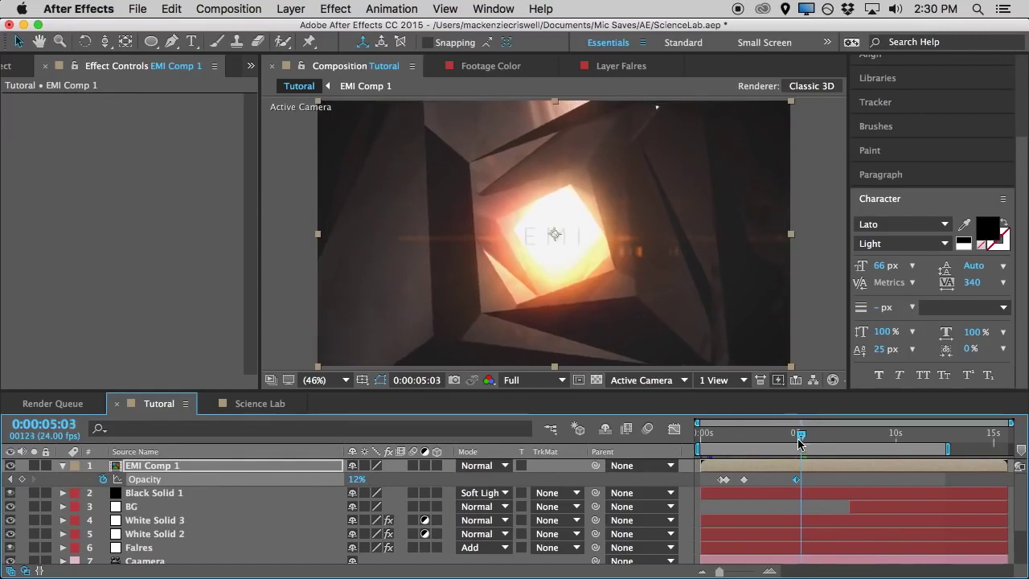
pyautogui.moveTo(389, 483); pyautogui.dragTo(396, 483)
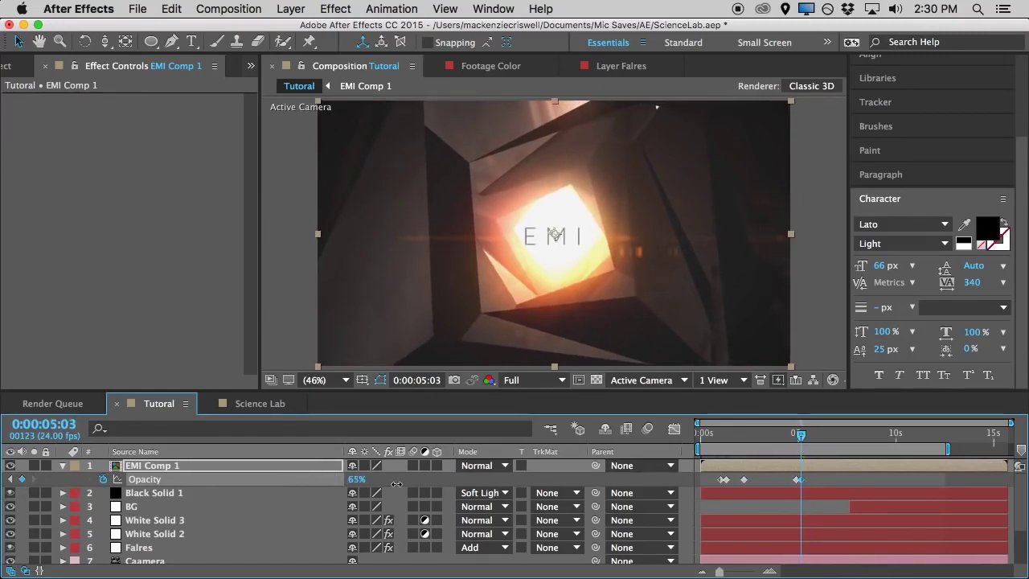
pyautogui.click(809, 435)
pyautogui.moveTo(377, 485); pyautogui.dragTo(158, 486)
# Hold the title's Opacity at 0% with a keyframe at 0:00:06:16 and raise it to 100% at 0:00:07:07
pyautogui.moveTo(810, 436); pyautogui.dragTo(831, 438)
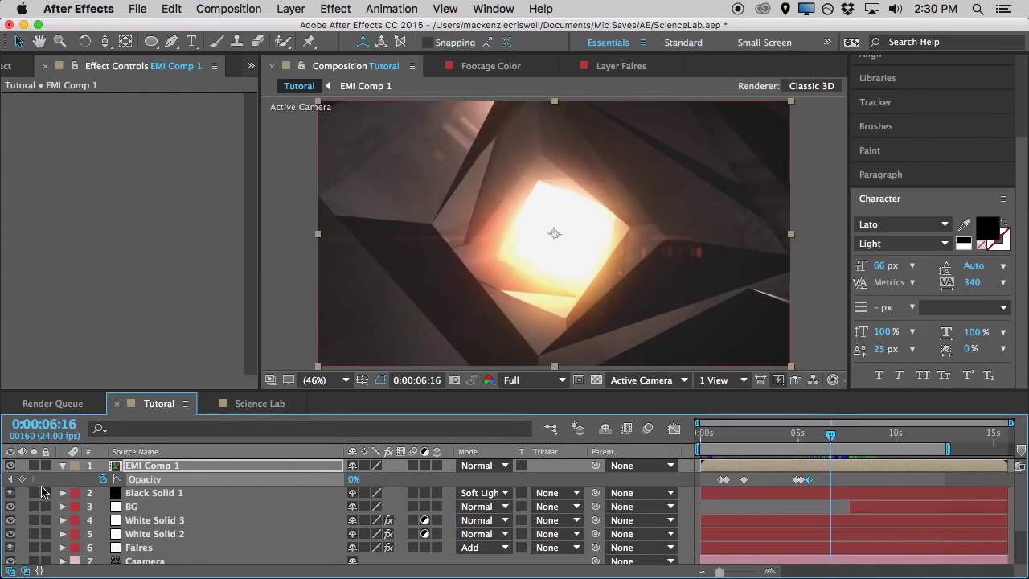
pyautogui.click(22, 479)
pyautogui.moveTo(832, 438)
pyautogui.mouseDown()
pyautogui.moveTo(865, 439)
pyautogui.moveTo(843, 441)
pyautogui.mouseUp()
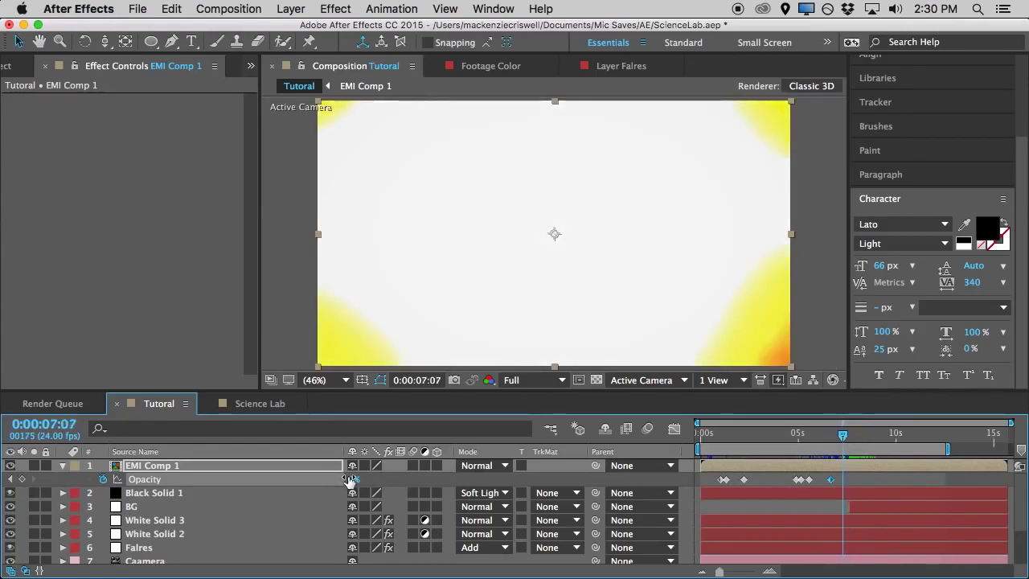
pyautogui.click(864, 482)
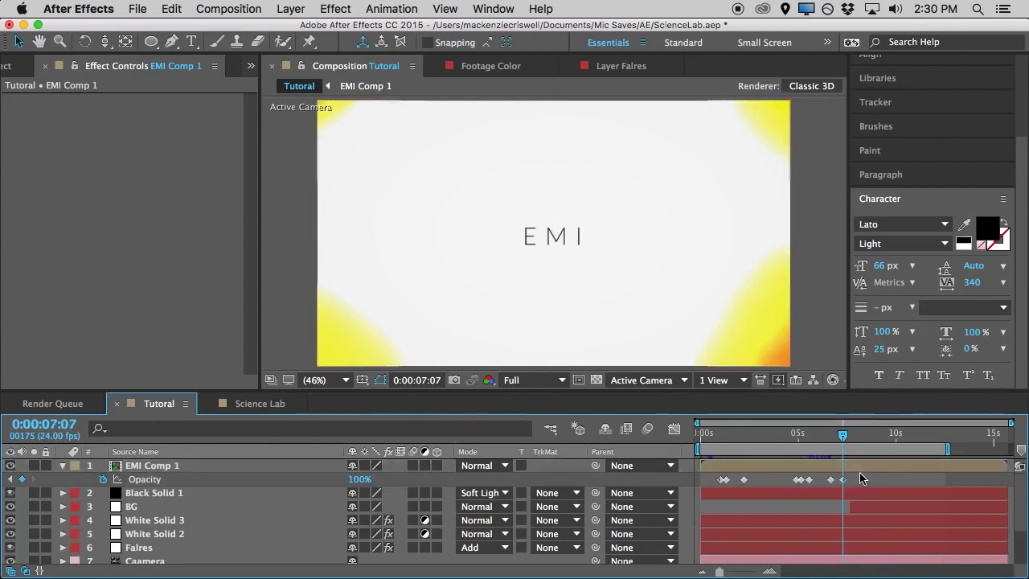
# Add the expression wiggle (5,20) to the Opacity of EMI Comp 1 and check the flicker in the tunnel
pyautogui.moveTo(842, 438); pyautogui.dragTo(797, 472)
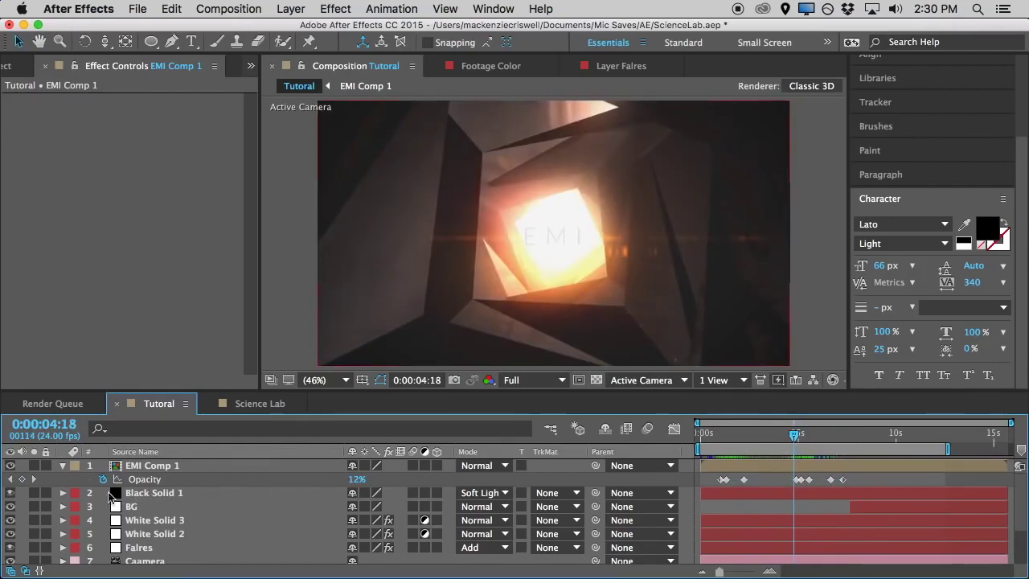
pyautogui.keyDown('alt'); pyautogui.click(103, 479); pyautogui.keyUp('alt')
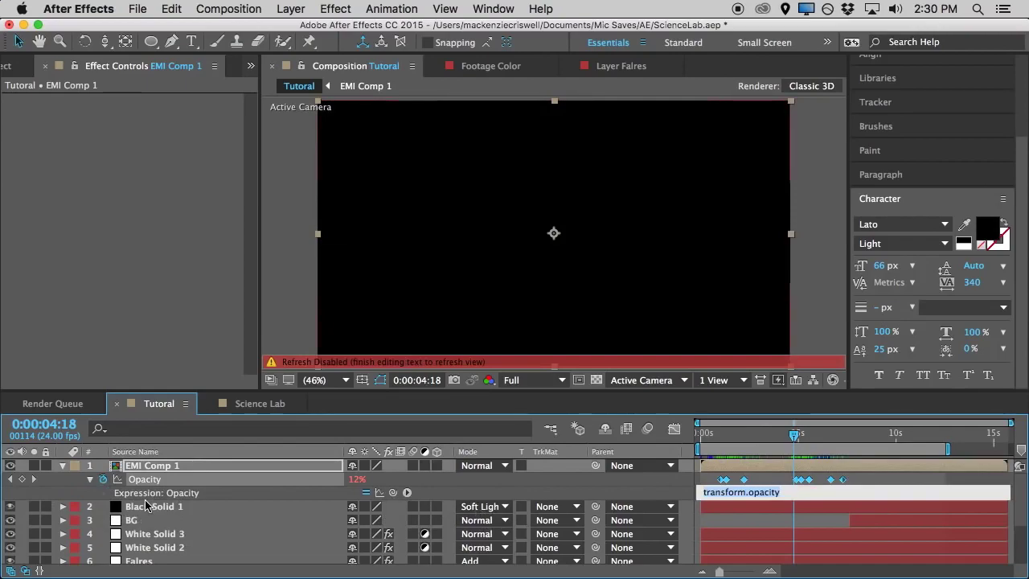
pyautogui.write('wiff')
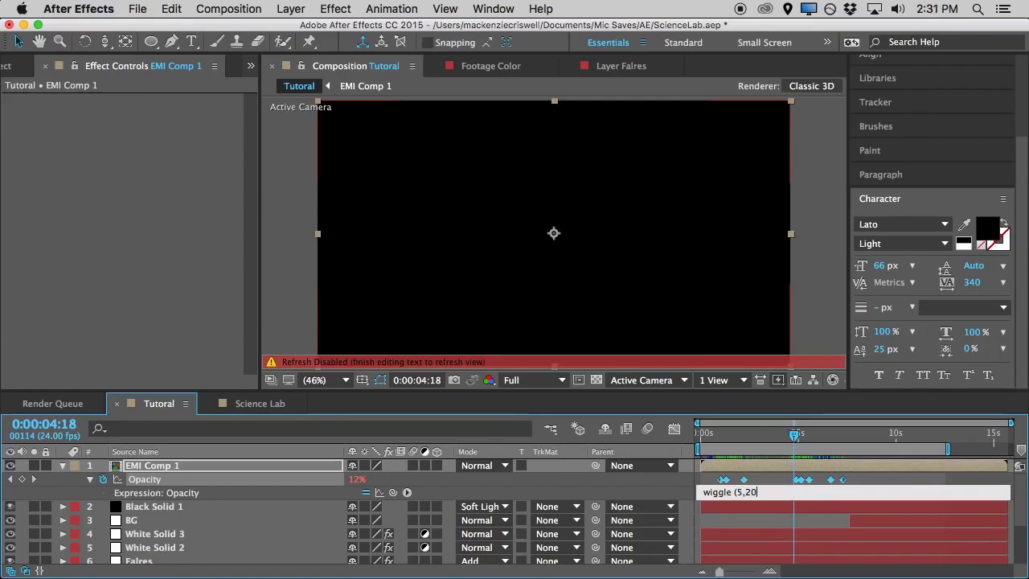
pyautogui.press('Return')
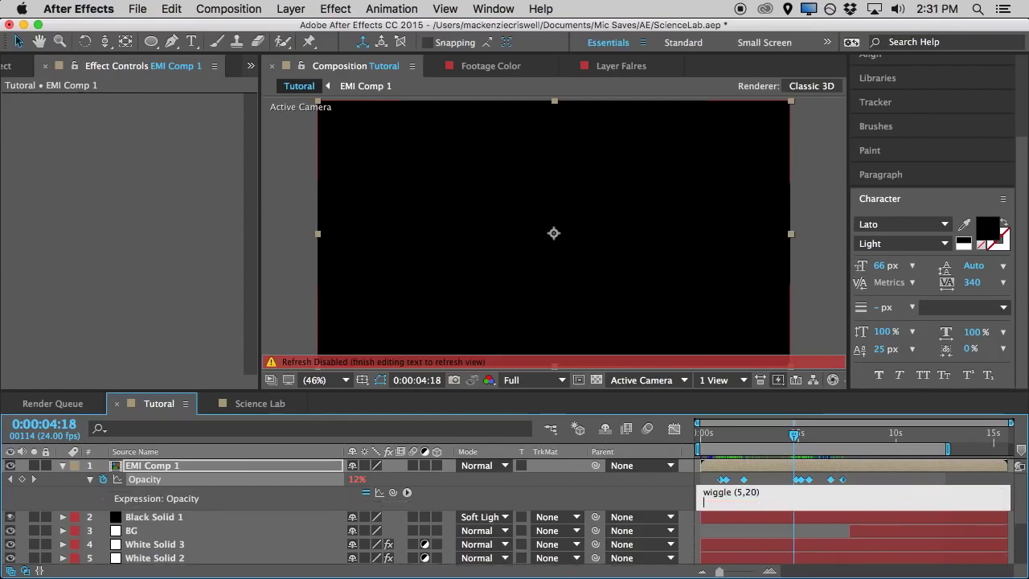
pyautogui.click(776, 475)
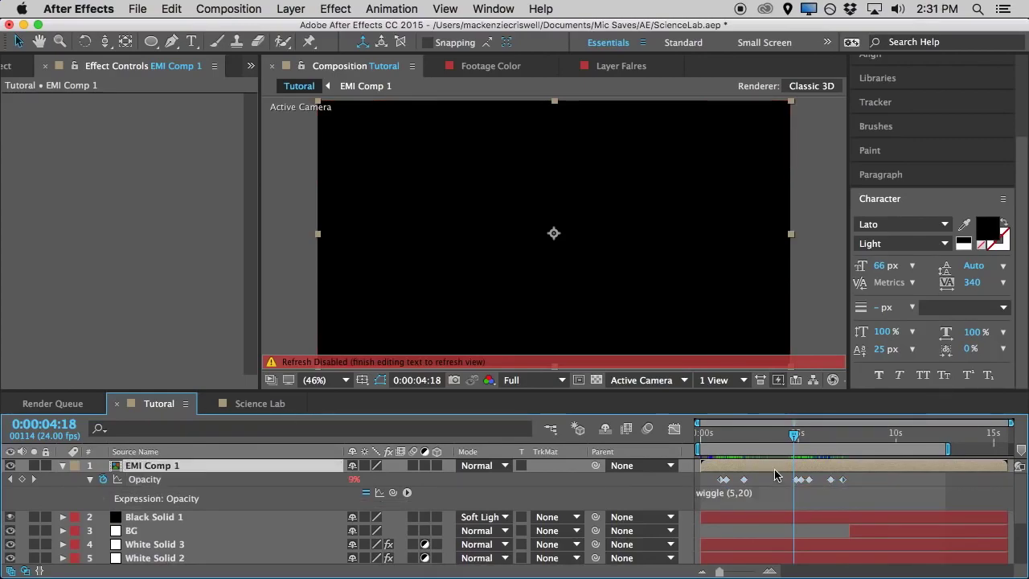
pyautogui.moveTo(794, 447); pyautogui.dragTo(746, 450)
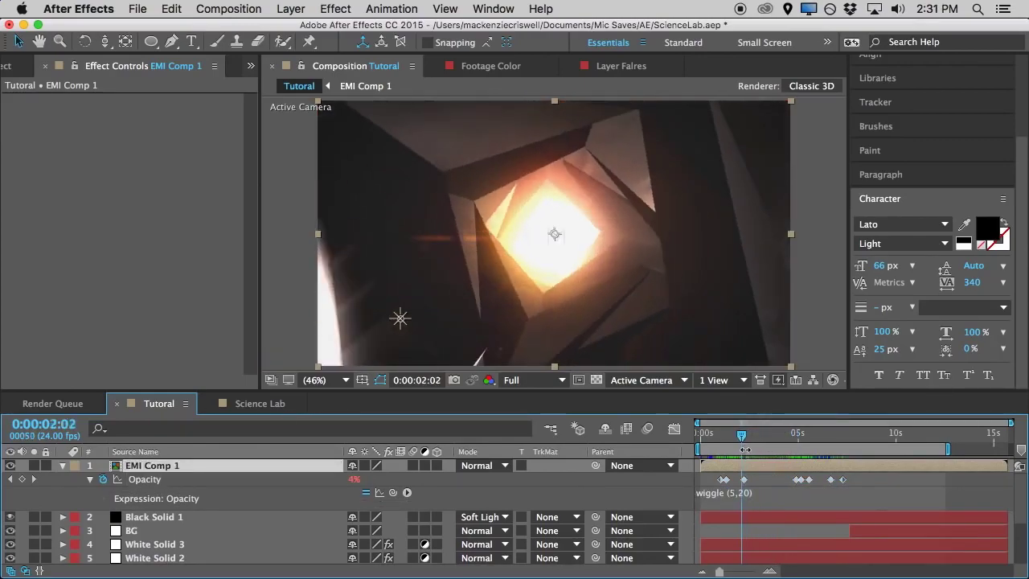
# Solo EMI Comp 1, change its Opacity expression to wiggle (5,50) and preview the flicker from 0:00:08:06
pyautogui.click(33, 465)
pyautogui.click(898, 442)
pyautogui.moveTo(899, 470); pyautogui.dragTo(868, 479)
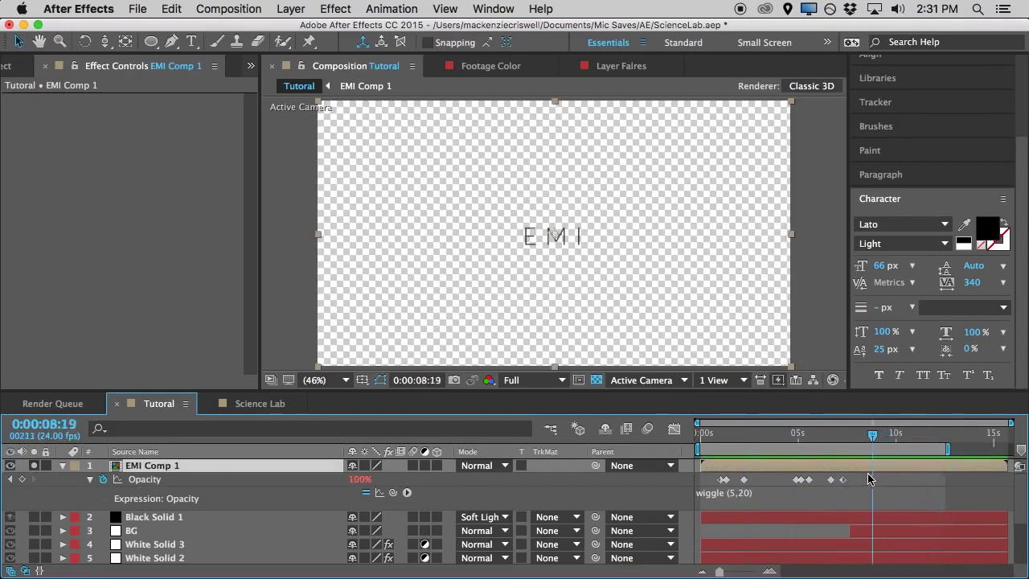
pyautogui.click(733, 494)
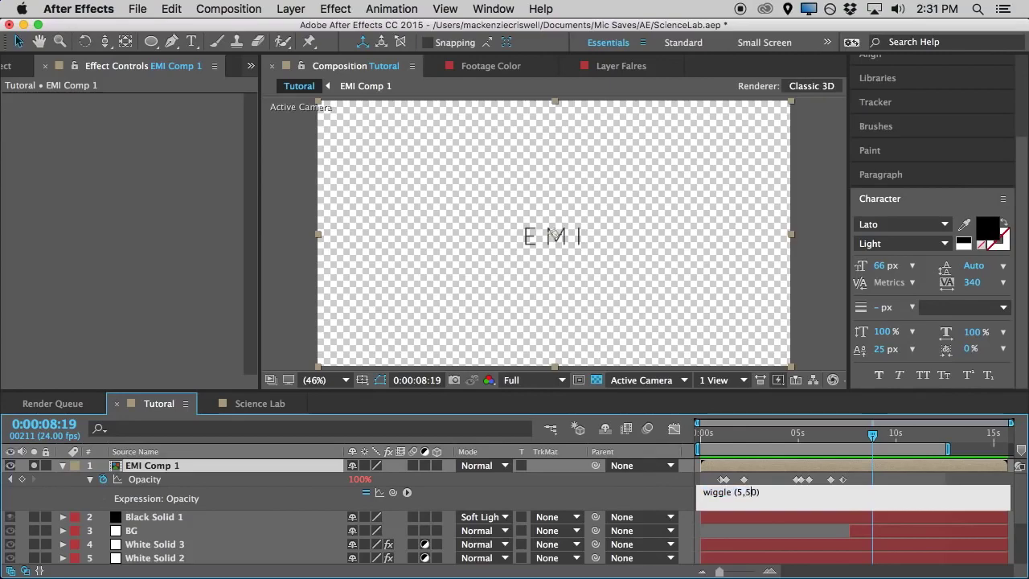
pyautogui.click(859, 480)
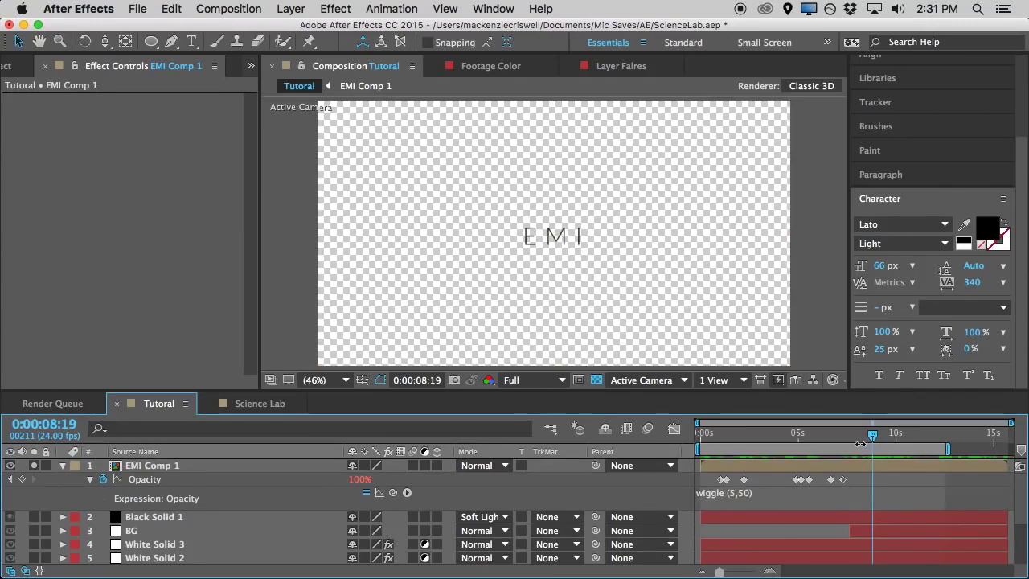
pyautogui.moveTo(872, 438); pyautogui.dragTo(861, 443)
pyautogui.press('space')
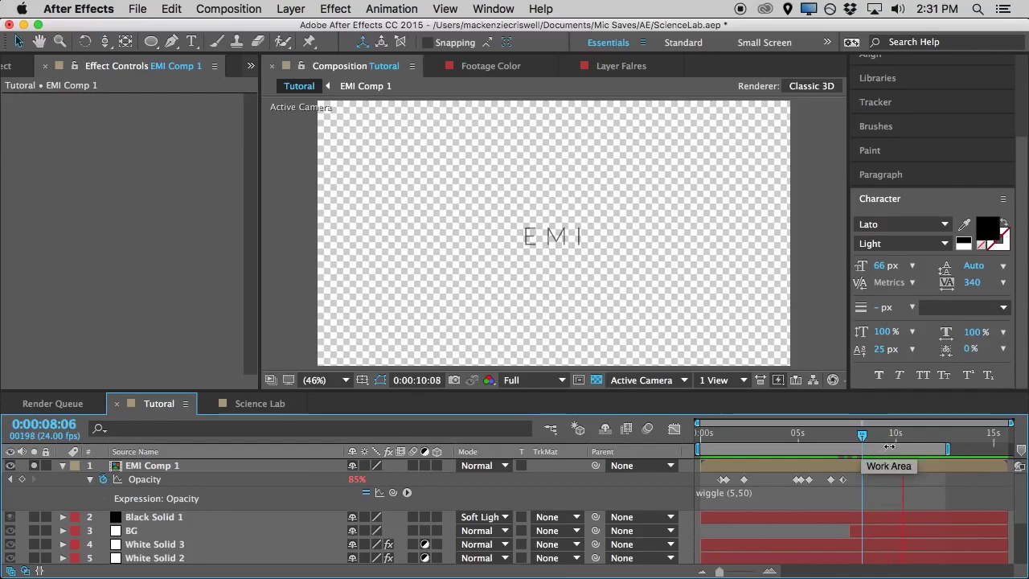
pyautogui.click(883, 442)
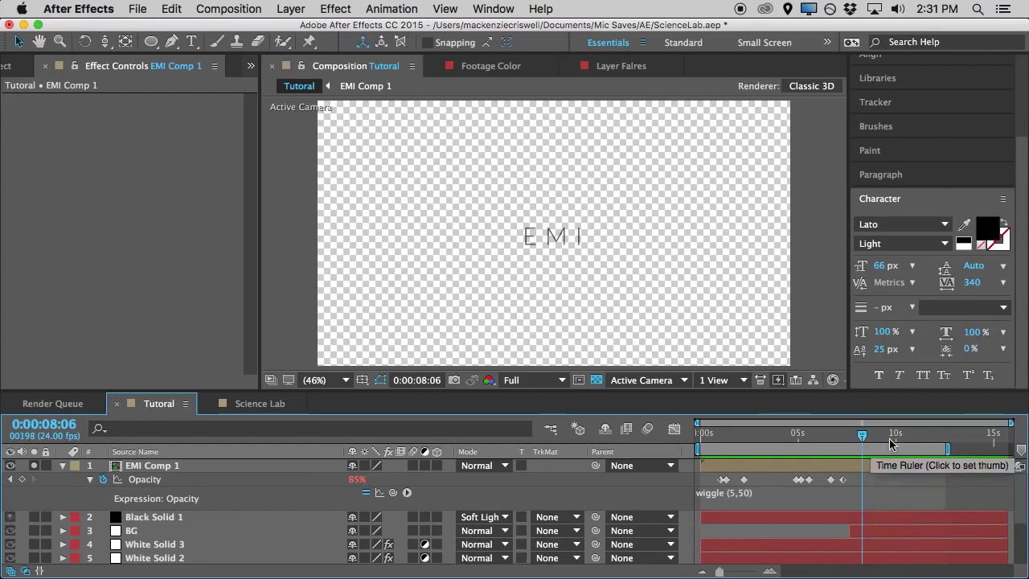
# Change the Opacity expression to wiggle (8,50), preview it from 0:00:07:20 and unsolo the title
pyautogui.click(744, 491)
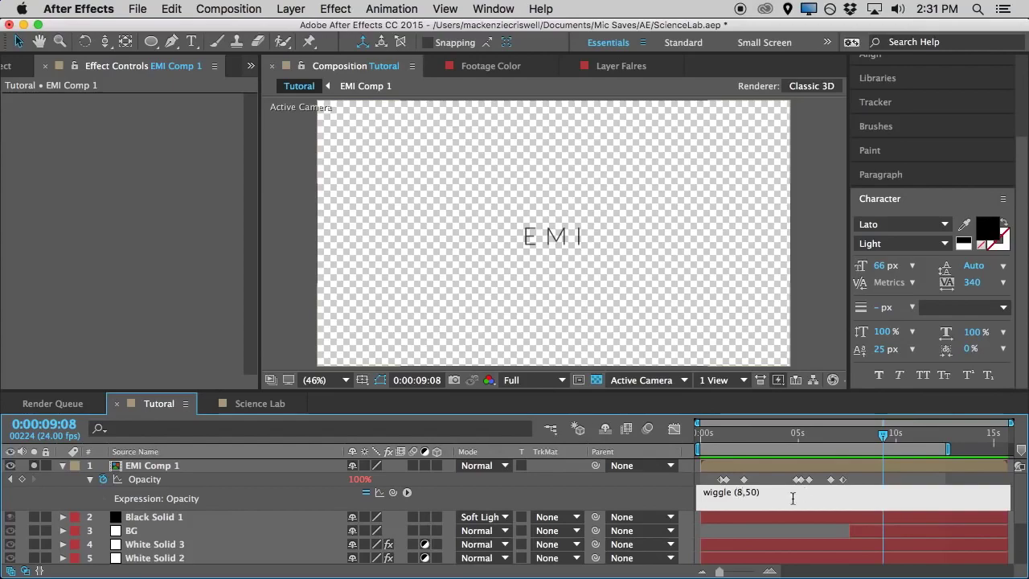
pyautogui.click(861, 483)
pyautogui.moveTo(883, 434); pyautogui.dragTo(854, 438)
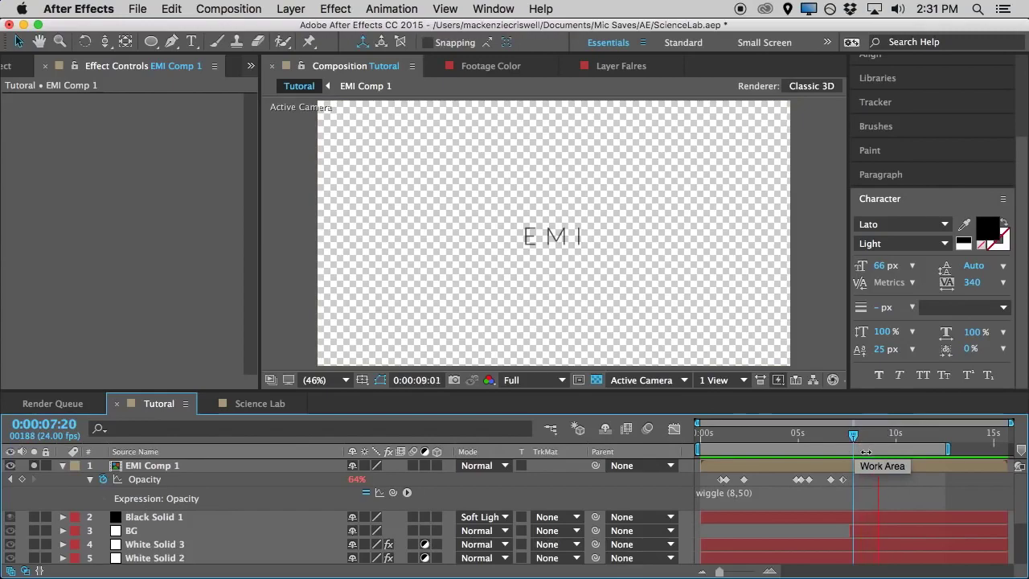
pyautogui.moveTo(891, 442)
pyautogui.mouseDown()
pyautogui.moveTo(905, 438)
pyautogui.moveTo(894, 438)
pyautogui.mouseUp()
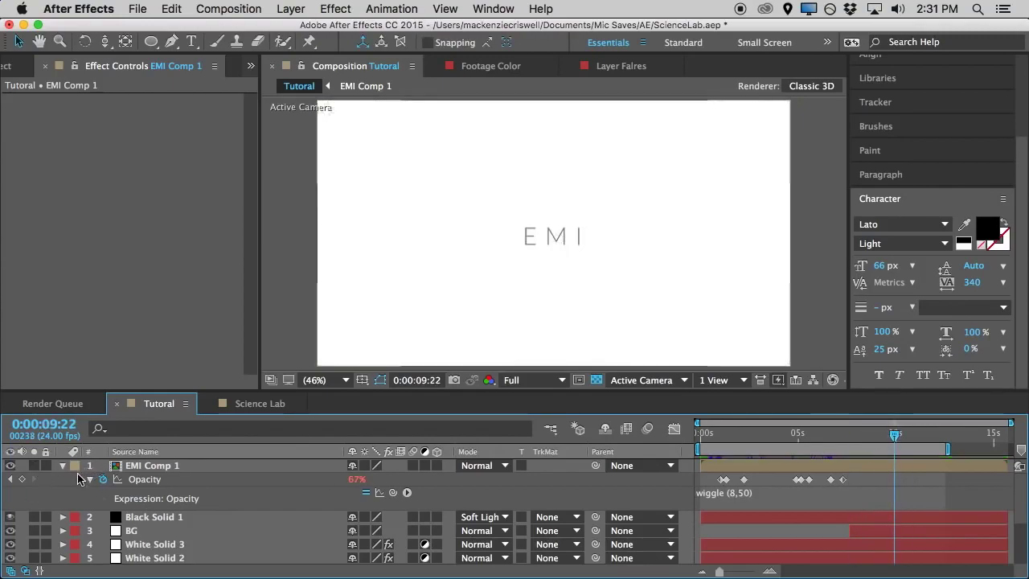
# Collapse the EMI Comp 1 layer and preview the full composition's ending from 0:00:07:22
pyautogui.click(64, 467)
pyautogui.moveTo(893, 441); pyautogui.dragTo(855, 444)
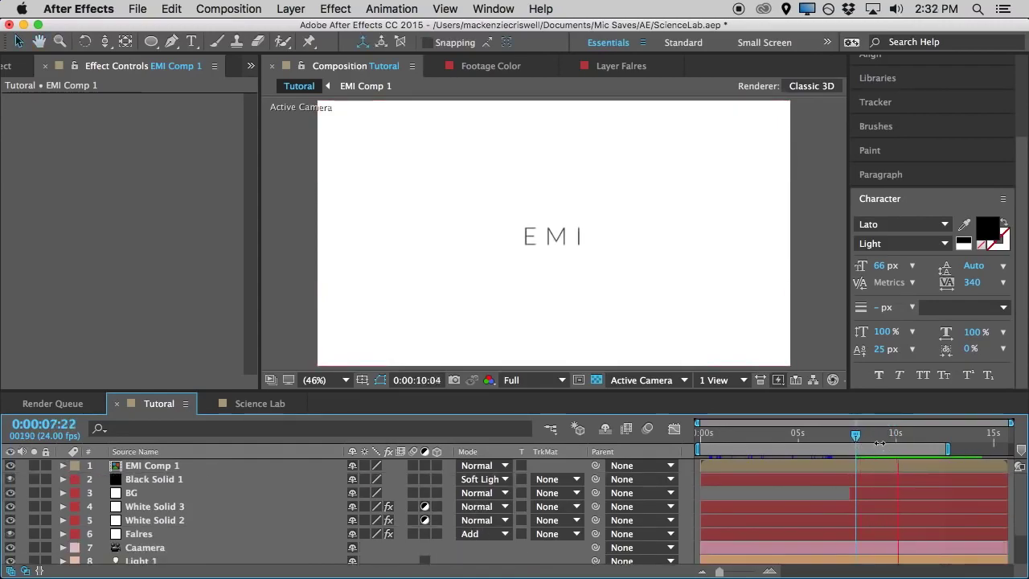
pyautogui.click(876, 435)
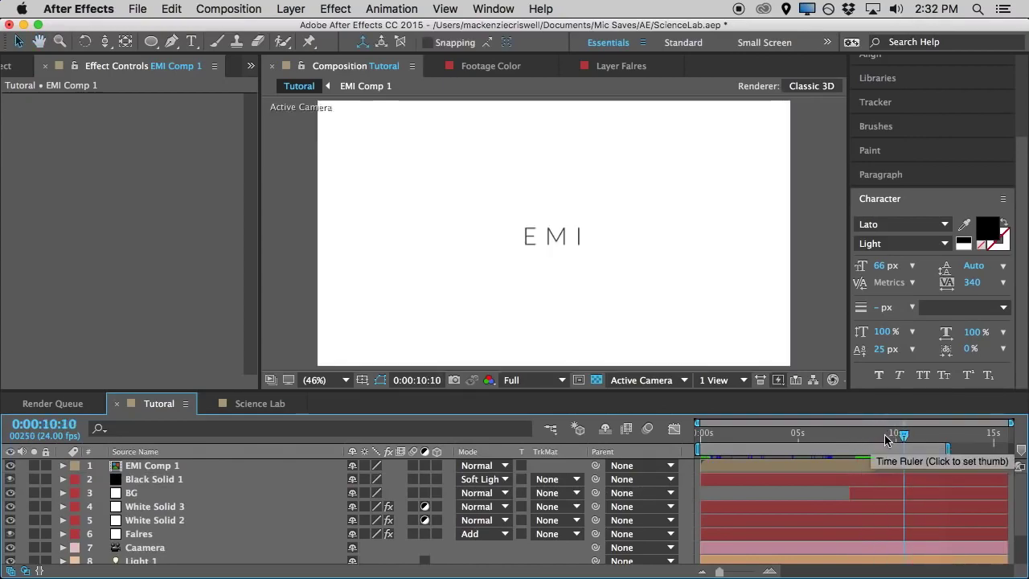
pyautogui.moveTo(902, 444); pyautogui.dragTo(949, 484)
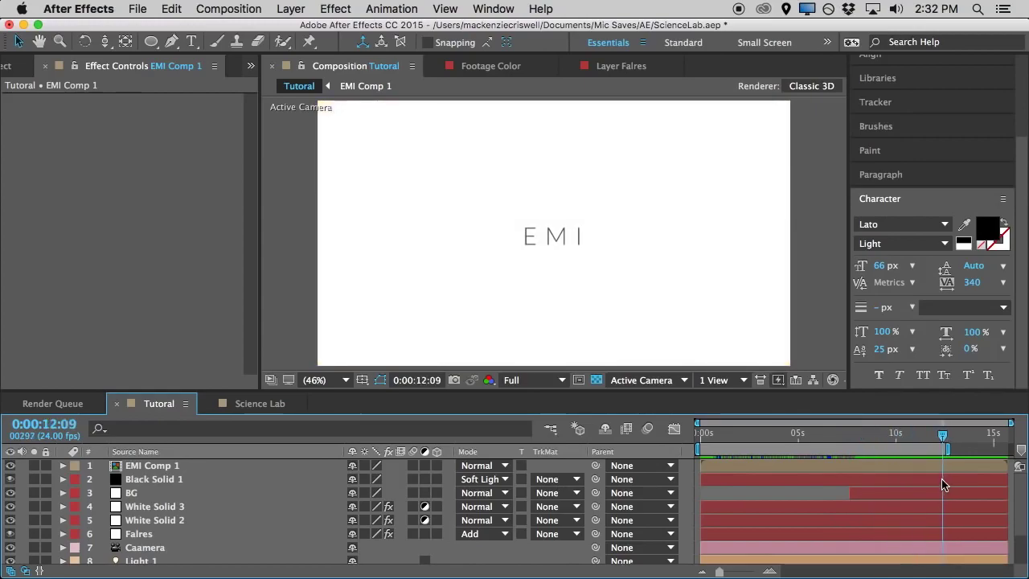
# Turn on Ambient Occlusion in the rendering settings of the TAO layer, viewing the tunnel at 0:00:04:19
pyautogui.moveTo(914, 521); pyautogui.dragTo(794, 501)
pyautogui.scroll(-3, 129, 515)
pyautogui.click(135, 528)
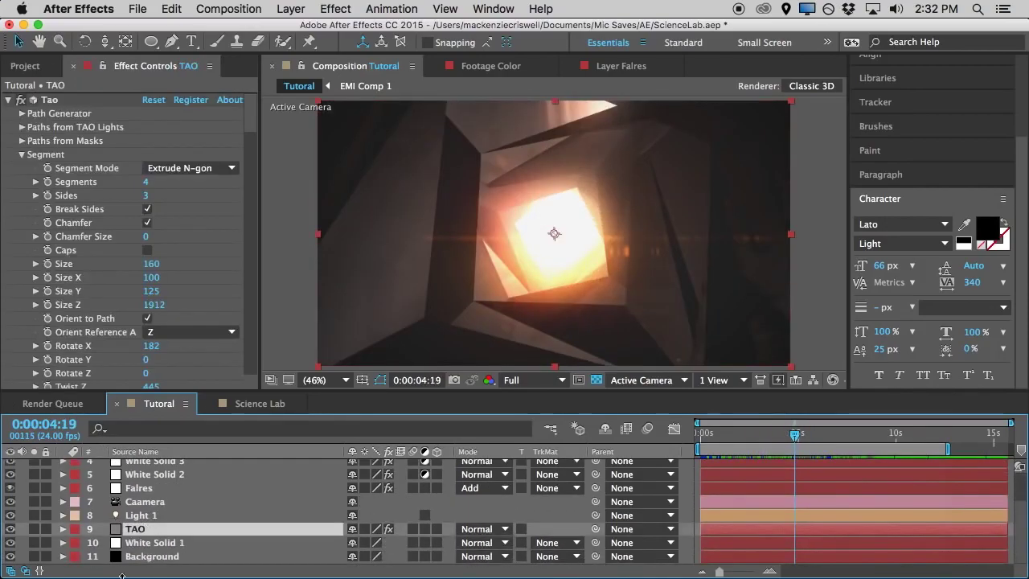
pyautogui.scroll(-10, 164, 285)
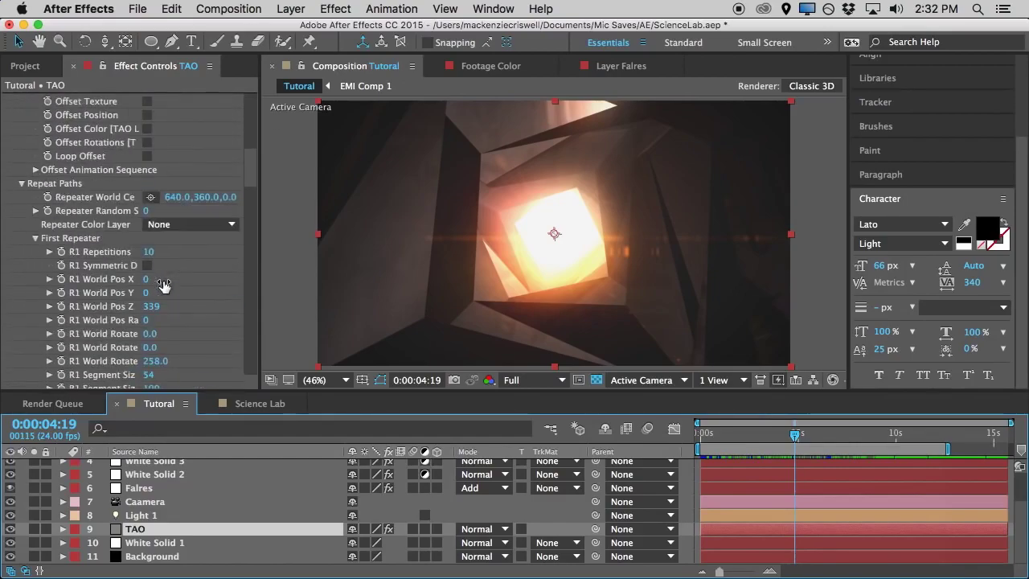
pyautogui.scroll(-15, 163, 285)
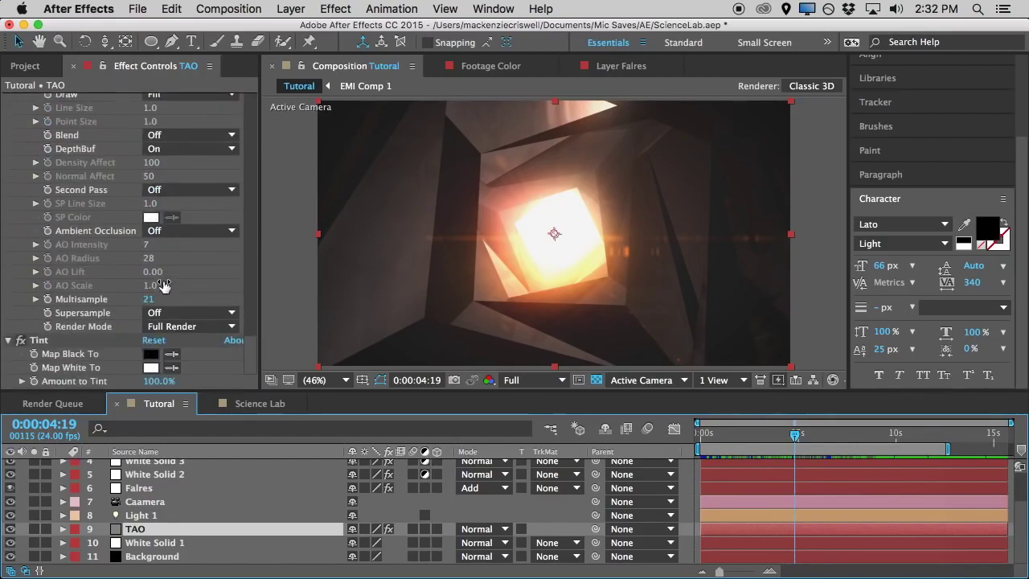
pyautogui.scroll(3, 184, 287)
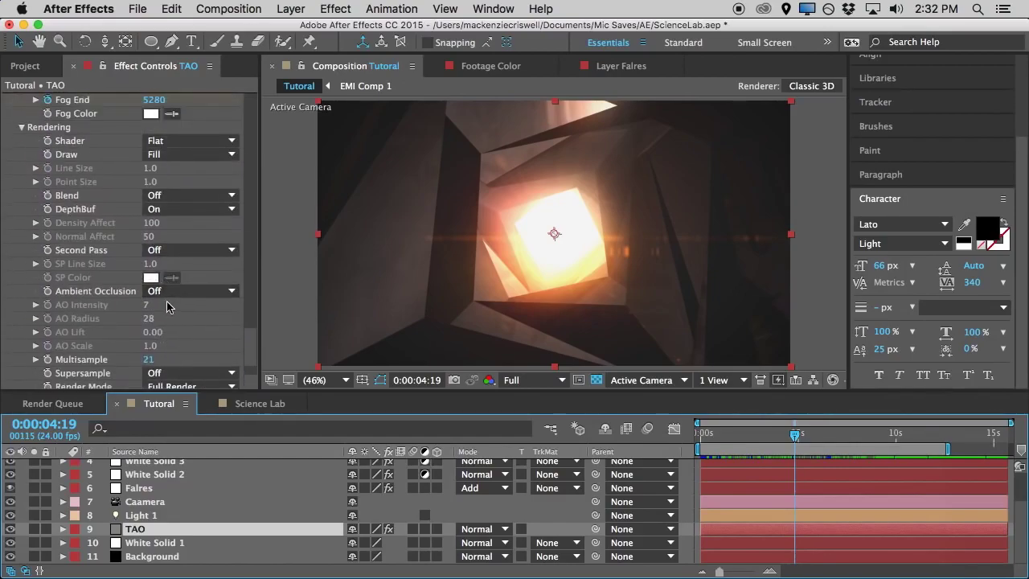
pyautogui.click(167, 291)
pyautogui.click(188, 322)
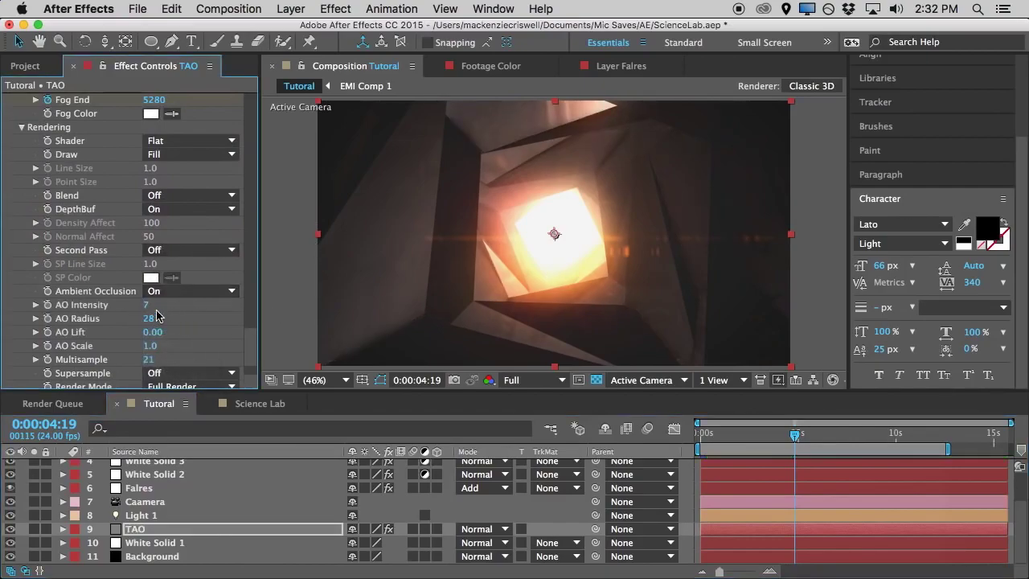
# Set Supersample to 4x in the TAO layer's rendering settings
pyautogui.scroll(-2, 120, 297)
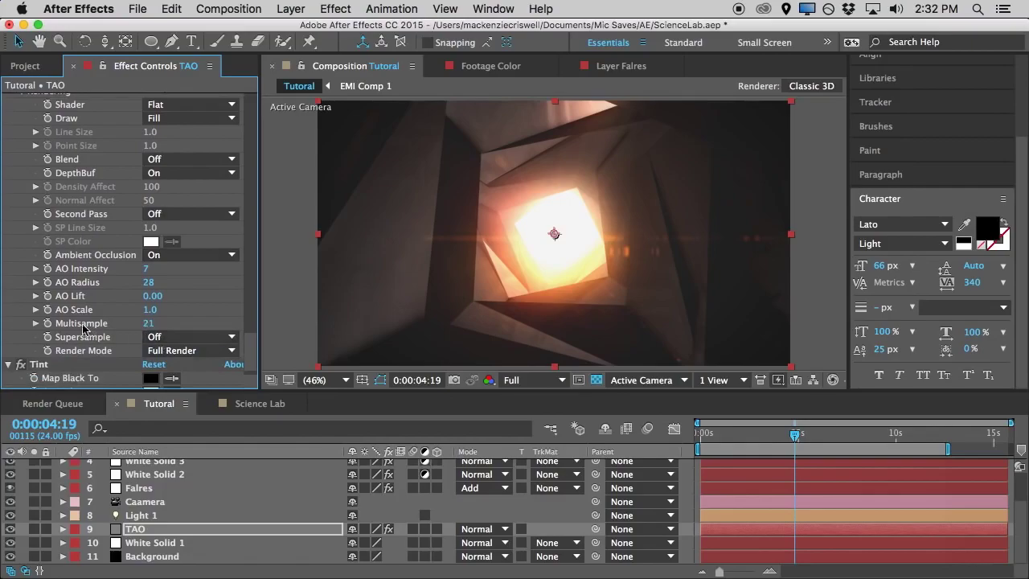
pyautogui.click(190, 338)
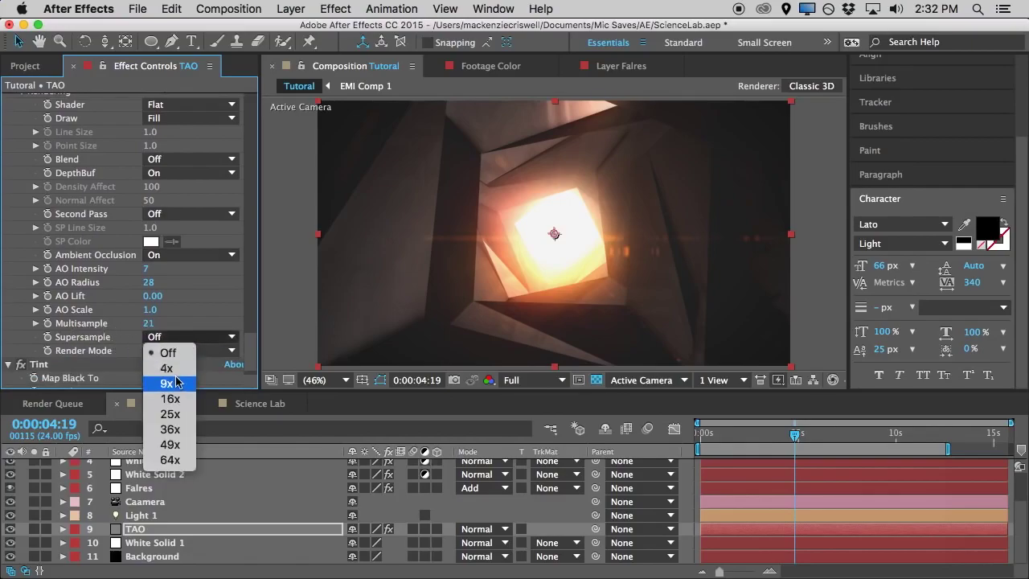
pyautogui.press('Escape')
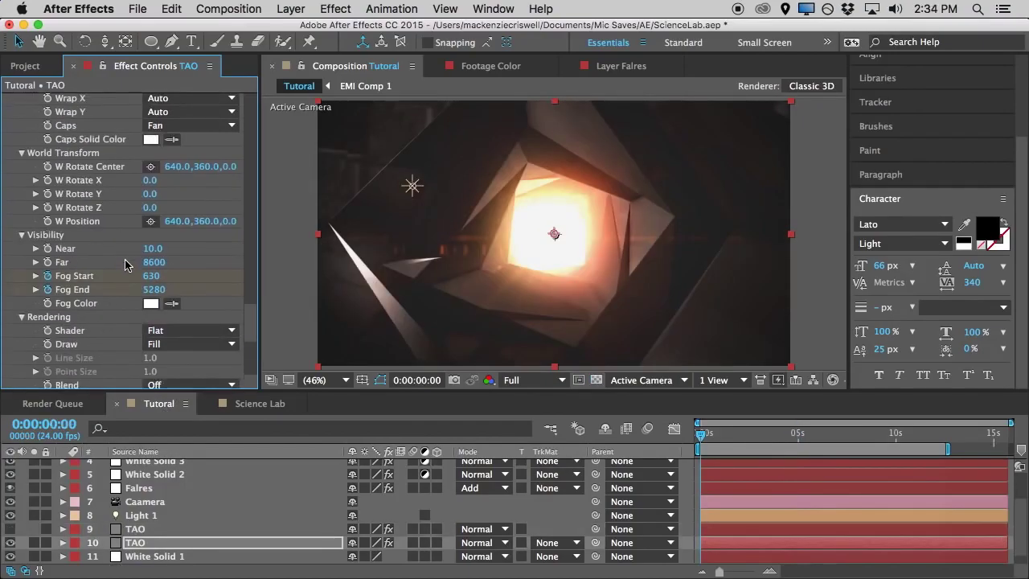
# Set Second Pass to Wireframe in the rendering settings of the visible TAO layer
pyautogui.scroll(6, 123, 264)
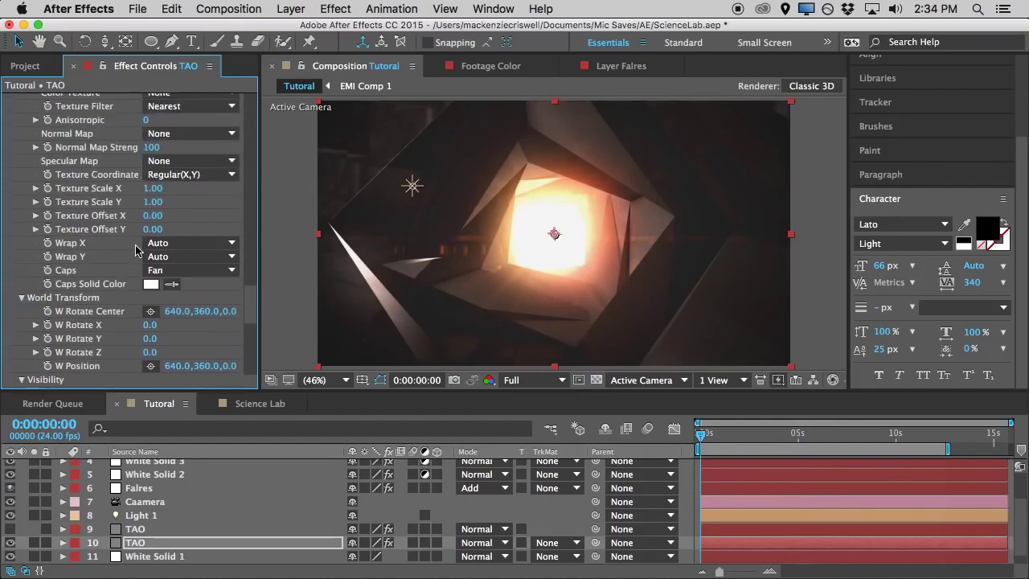
pyautogui.scroll(-8, 132, 257)
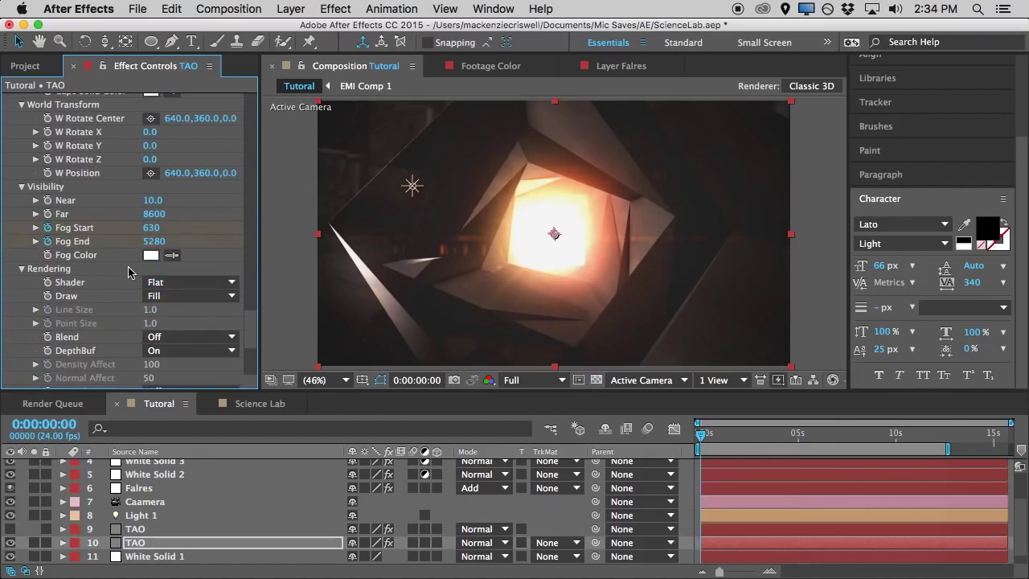
pyautogui.scroll(-5, 137, 277)
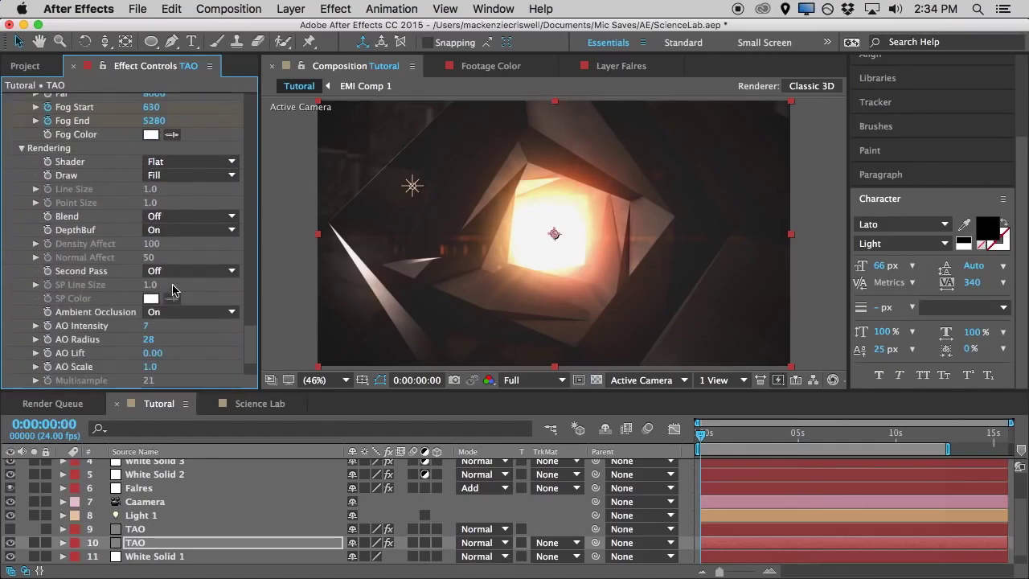
pyautogui.scroll(-1, 129, 265)
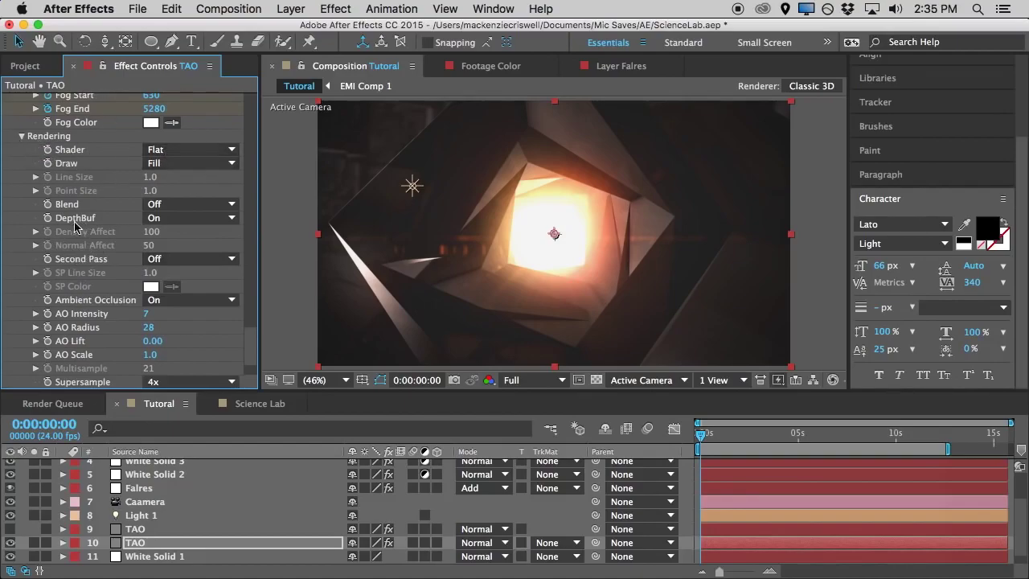
pyautogui.click(161, 259)
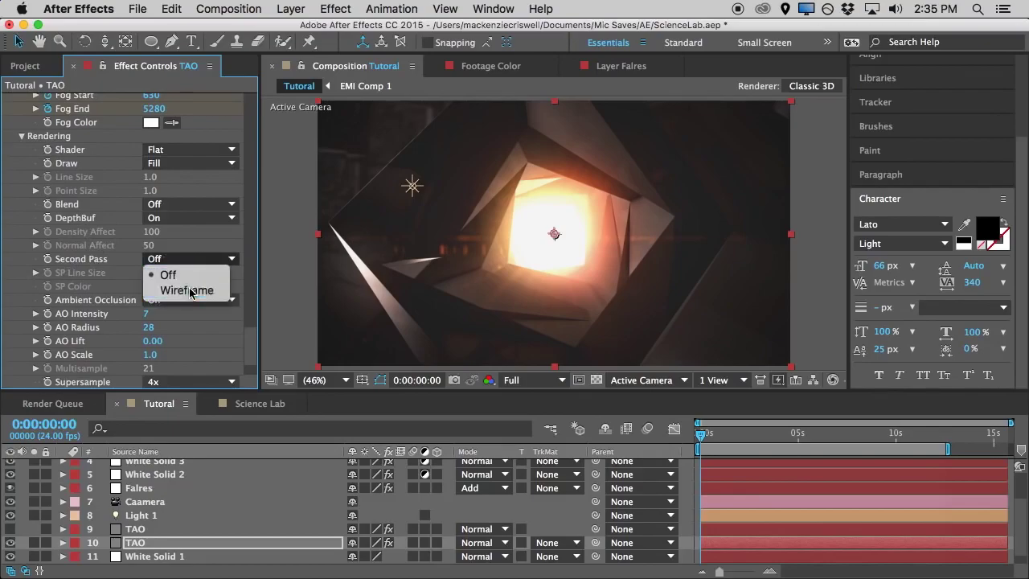
pyautogui.click(190, 290)
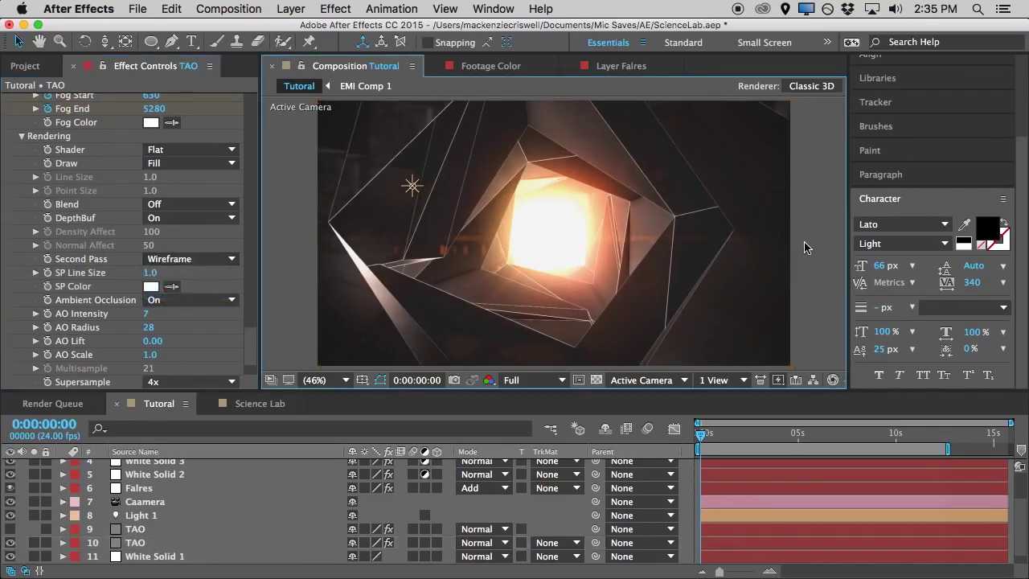
# Inspect the tunnel's wireframe edges up close and at 0:00:04:10
pyautogui.scroll(3, 607, 259)
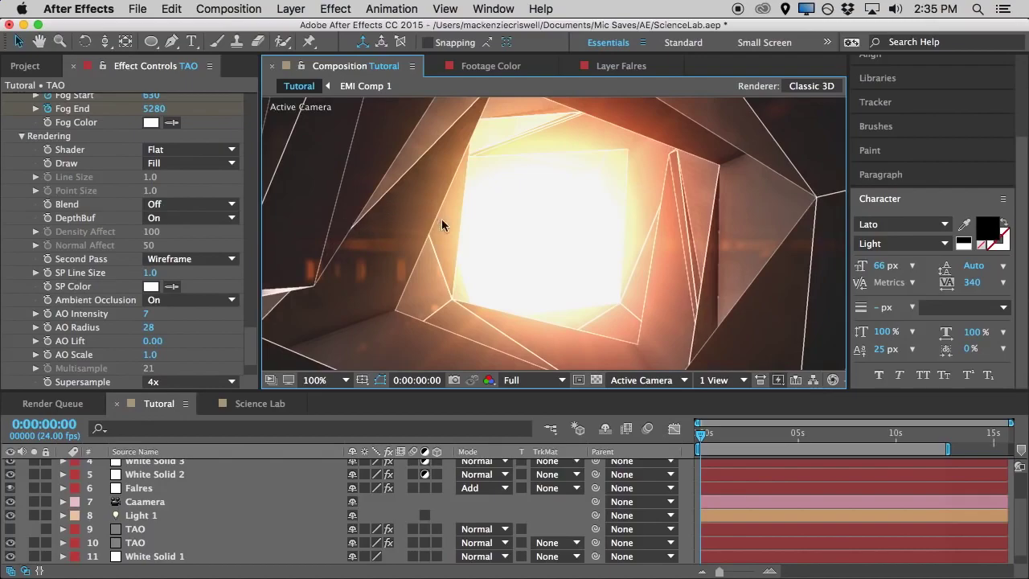
pyautogui.scroll(-2, 440, 214)
pyautogui.scroll(1, 440, 214)
pyautogui.moveTo(734, 443); pyautogui.dragTo(788, 452)
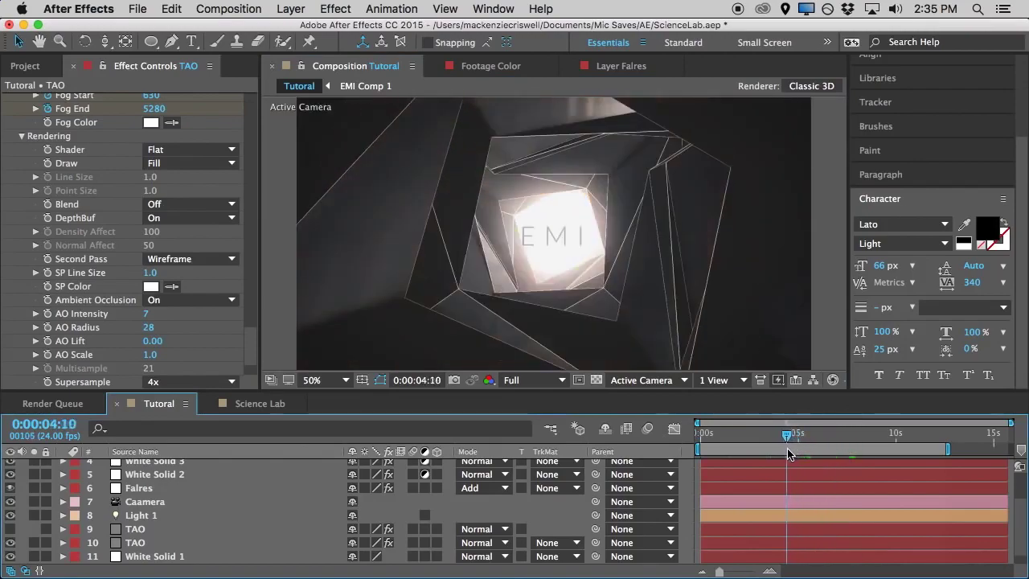